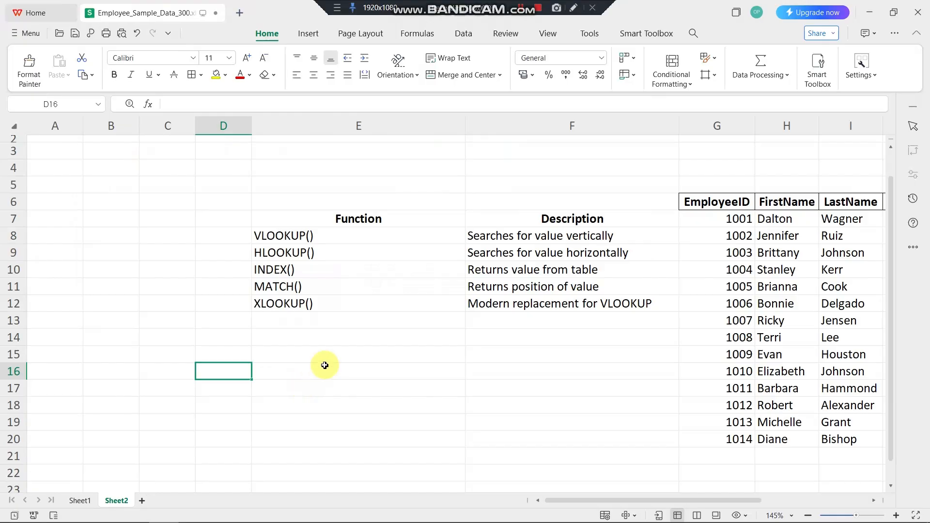
Step: Examine the lookup function list and employee records on Sheet2, and the source data on Sheet1
scroll(628, 348, down, 3)
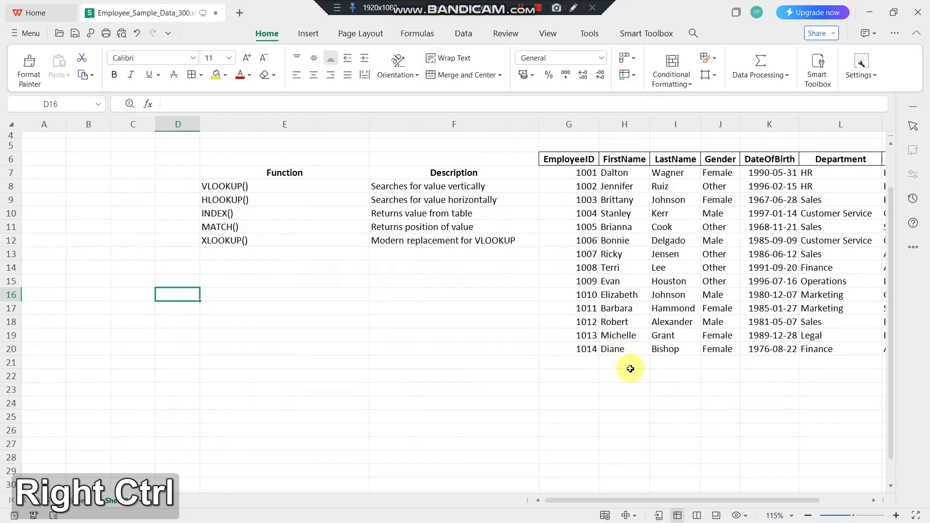
click(642, 377)
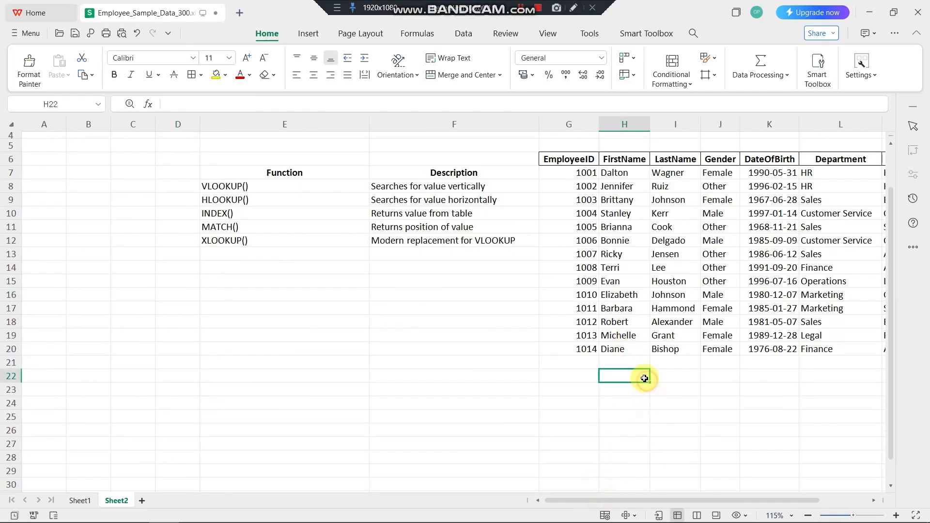
click(90, 503)
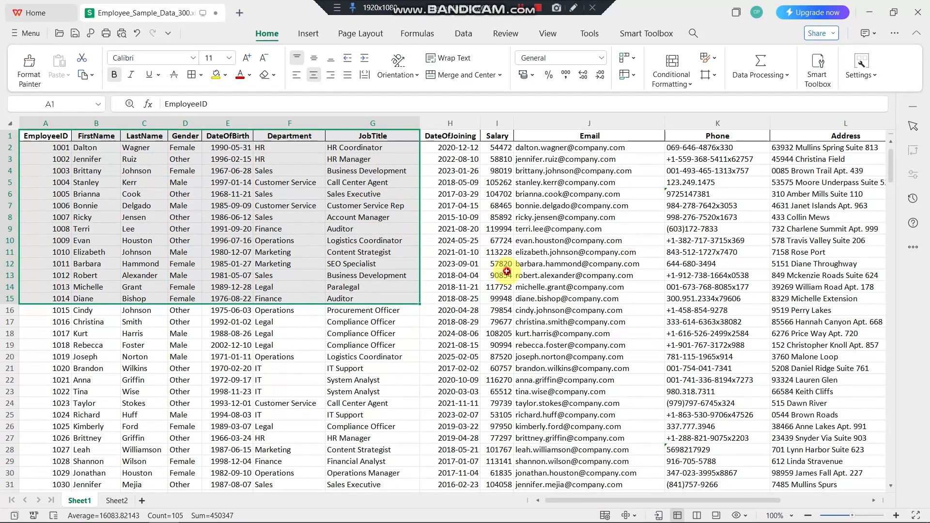
click(506, 272)
click(130, 501)
click(261, 335)
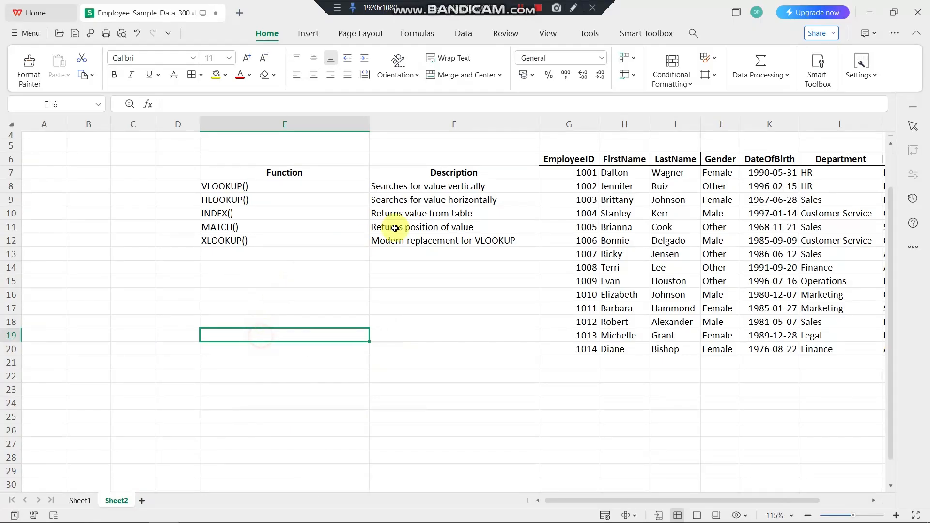
ctrl+scroll(394, 220, up, 4)
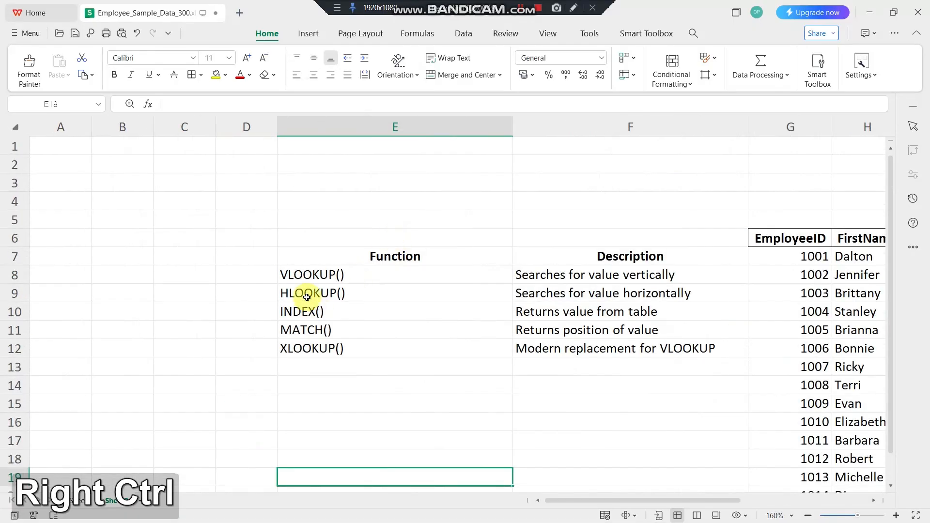
click(306, 277)
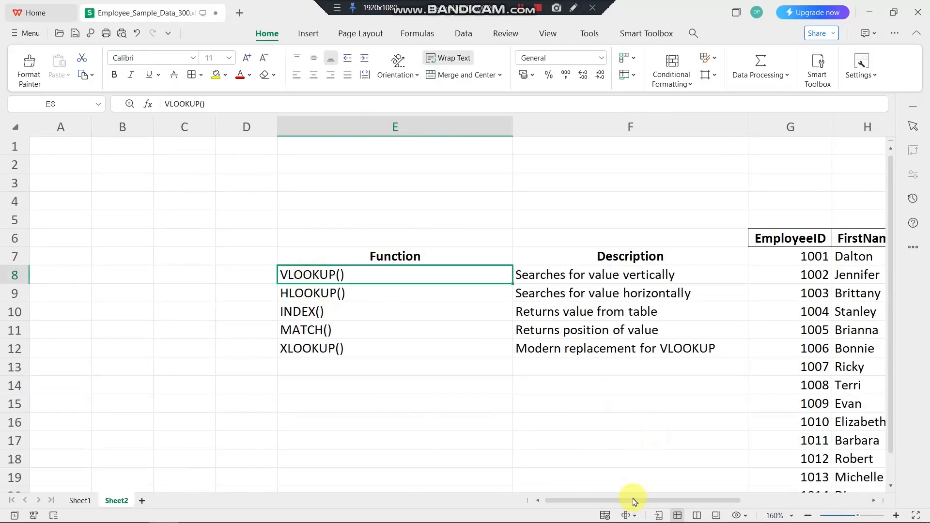
Step: Convert the employee range G6:M20 on Sheet2 into a table with headers and filtering
drag(634, 501, 799, 475)
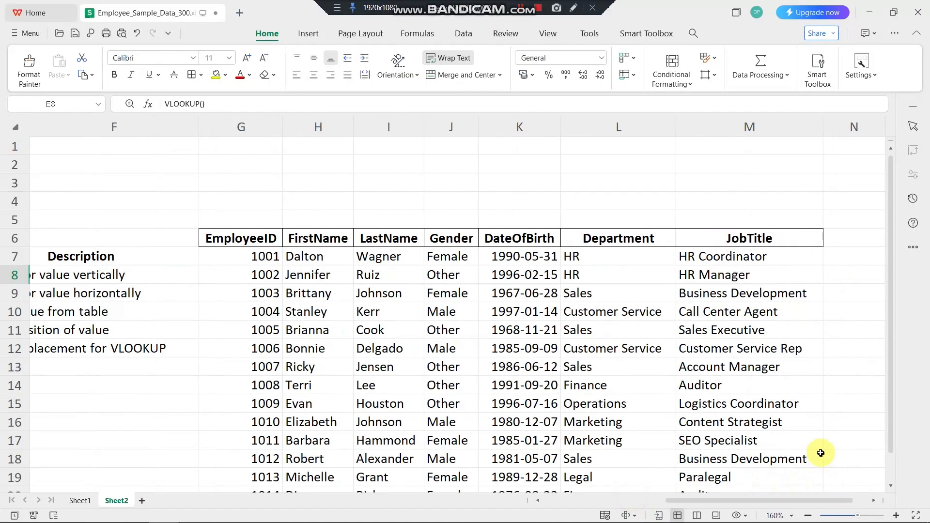
ctrl+scroll(826, 366, down, 3)
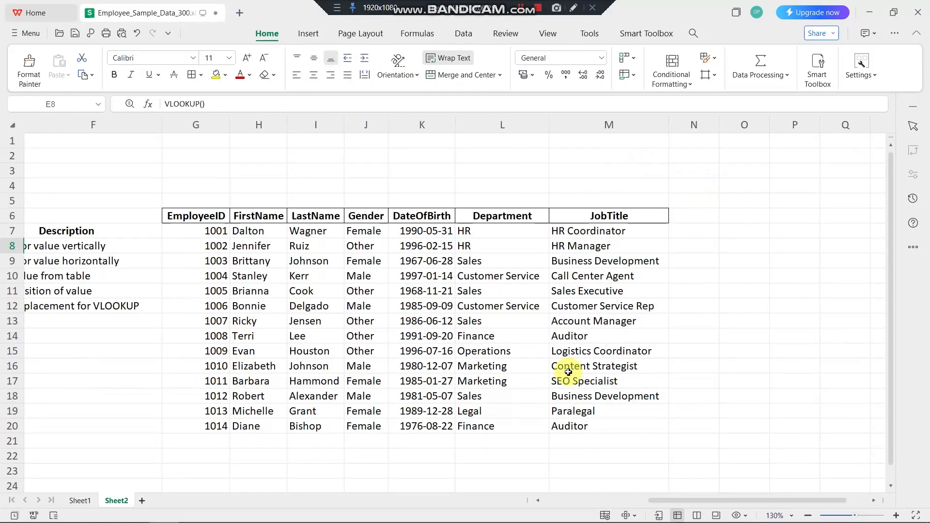
drag(187, 221, 638, 420)
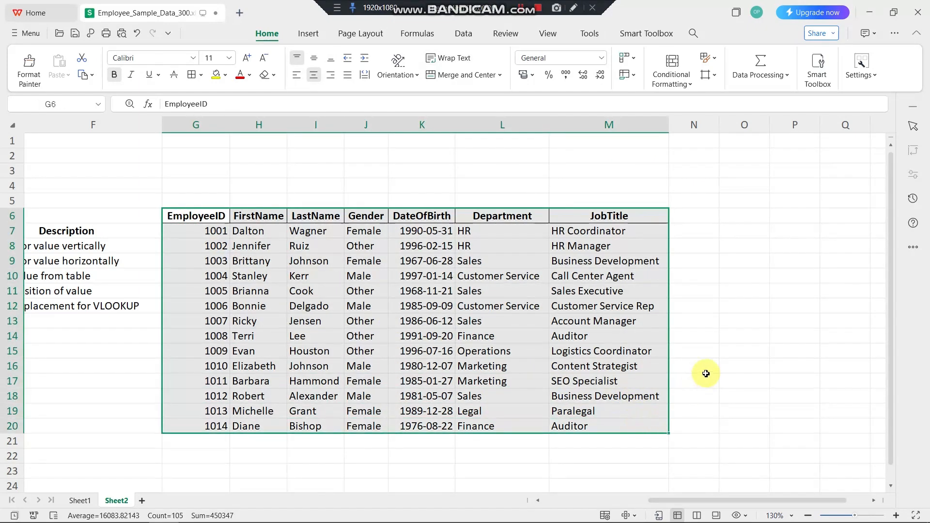
key(ctrl+t)
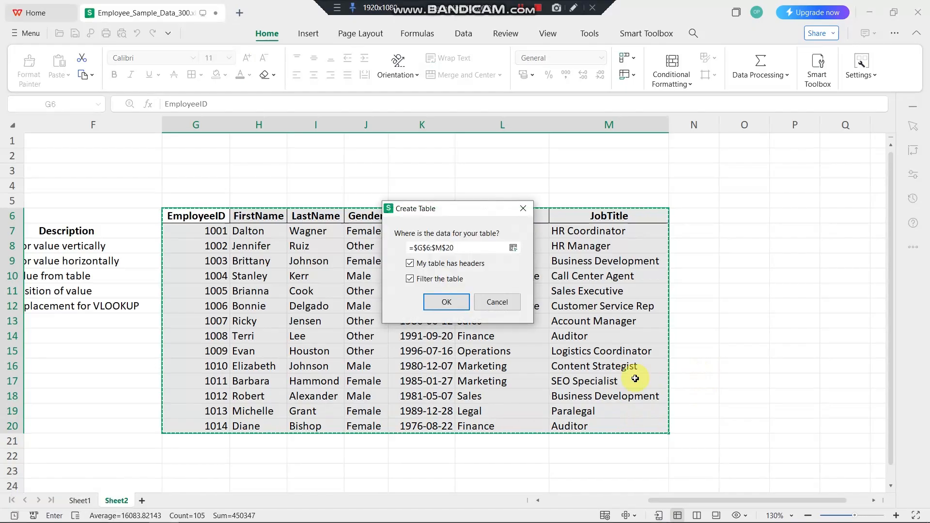
click(443, 304)
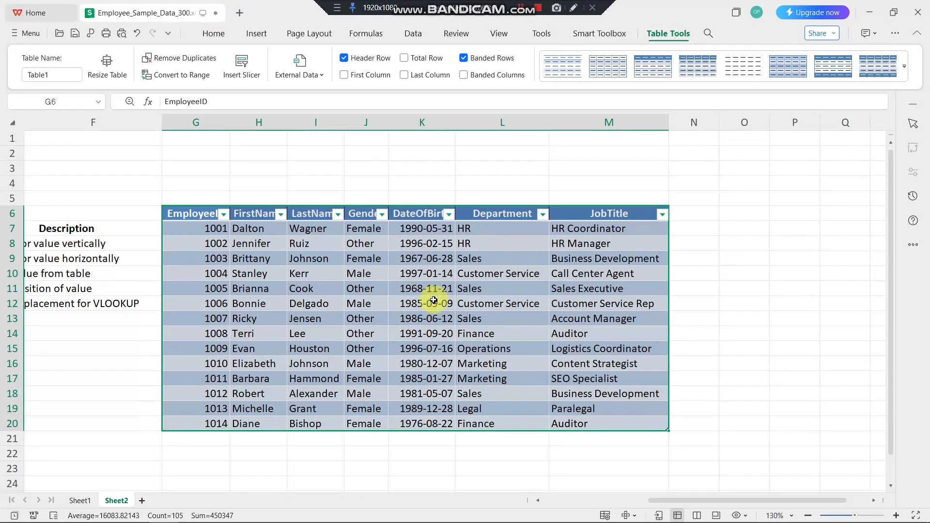
click(428, 302)
scroll(472, 308, down, 2)
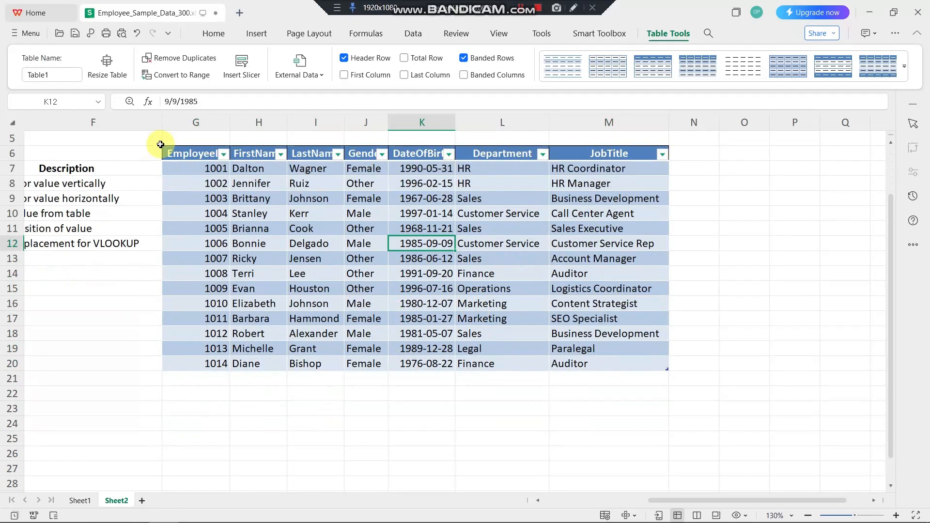
Step: Copy the employee table's header row and first record to the range starting at G24
drag(190, 158, 626, 174)
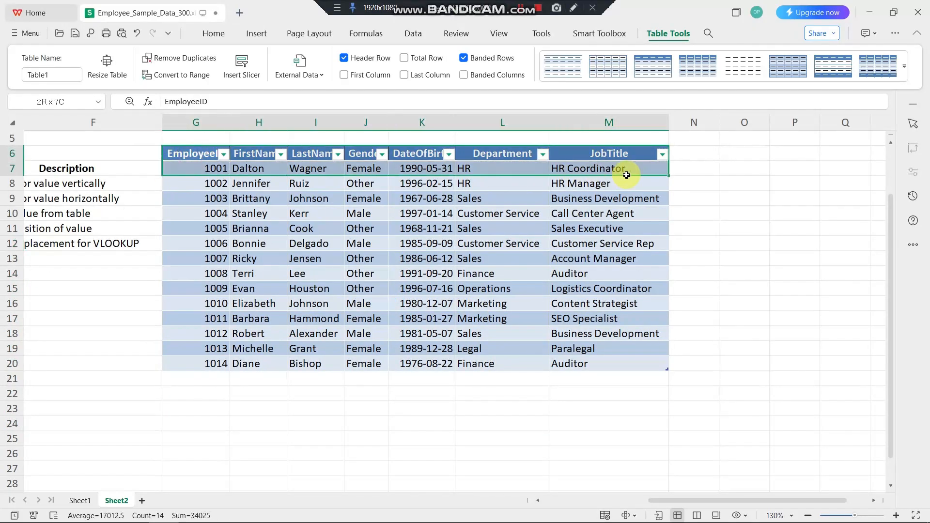
key(ctrl+c)
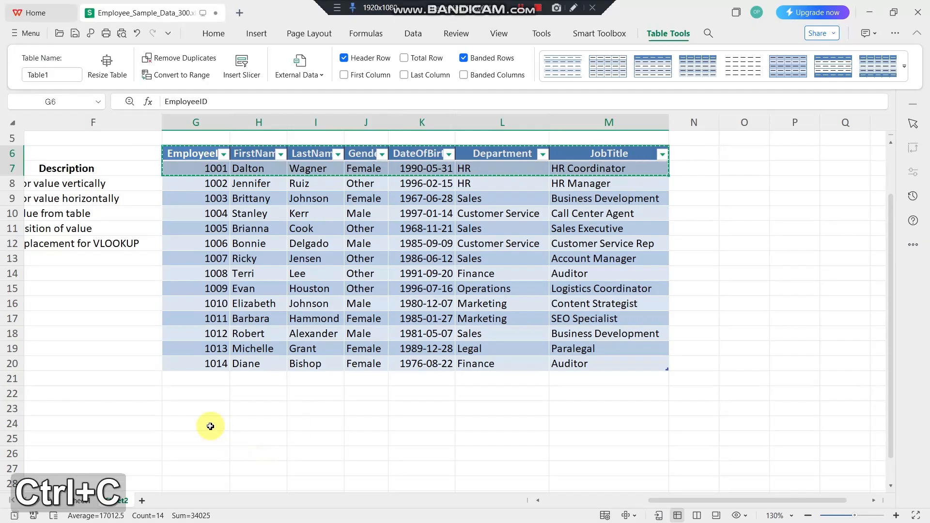
click(185, 401)
click(187, 418)
key(Return)
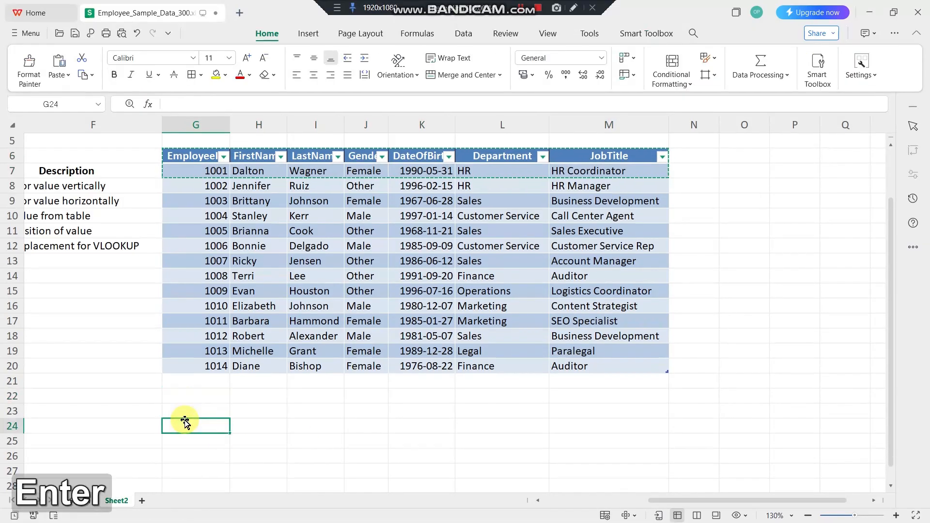
click(234, 415)
Step: Clear only the contents of H25:M25 in the copied record, keeping the EmployeeID cell and the formatting
drag(247, 443, 659, 441)
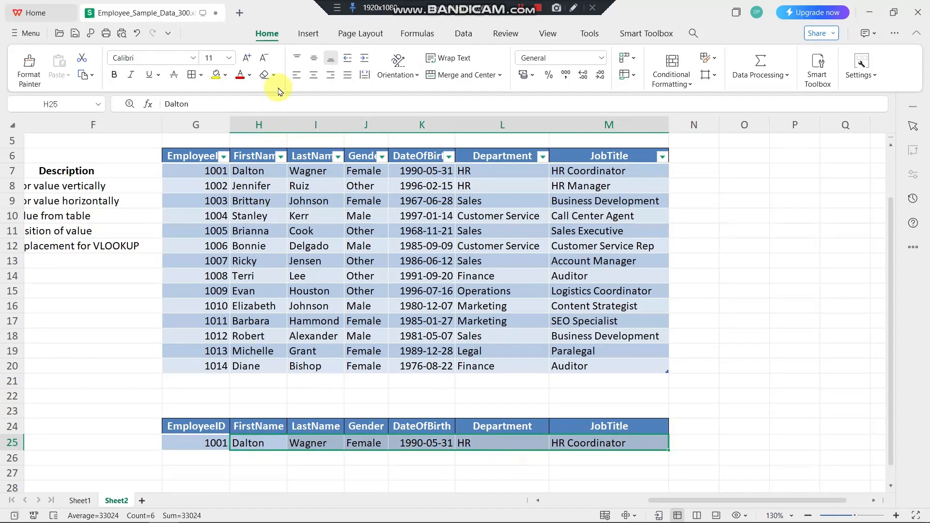
click(273, 74)
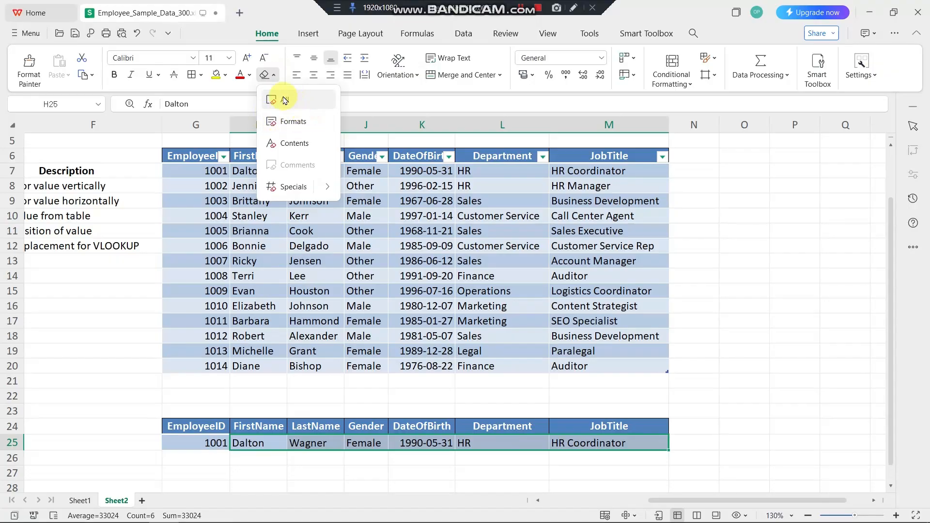
click(308, 144)
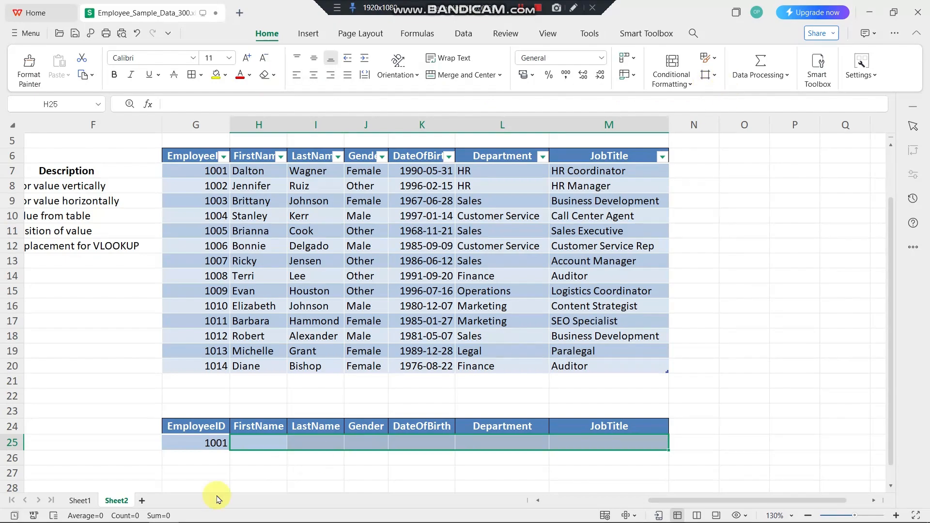
click(148, 429)
Step: Open data validation for the EmployeeID cell G25 and set the allowed values to List
ctrl+scroll(444, 375, up, 5)
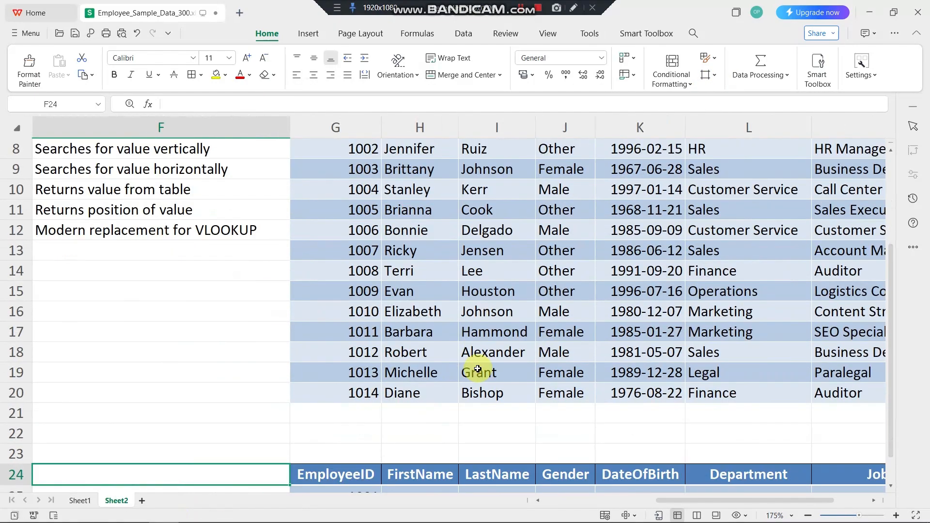
scroll(458, 387, down, 1)
click(321, 465)
ctrl+scroll(405, 421, down, 5)
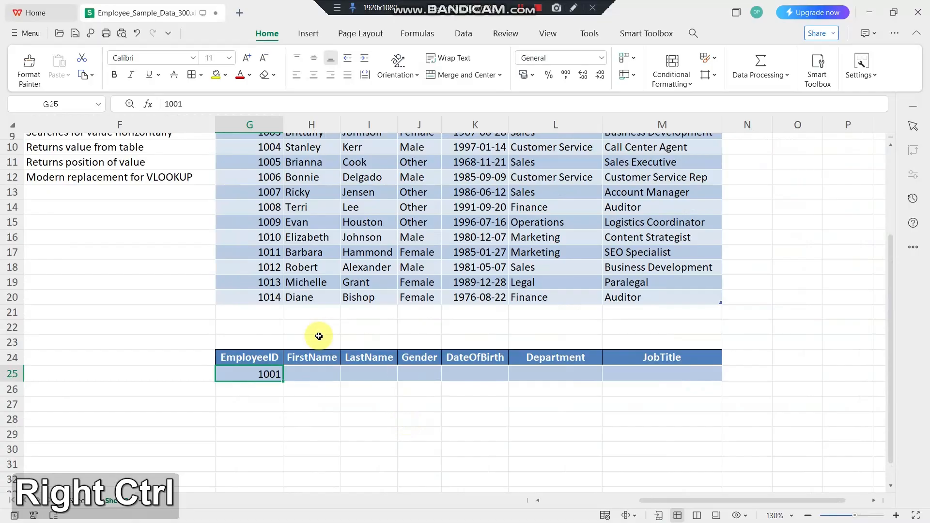
ctrl+scroll(284, 344, up, 2)
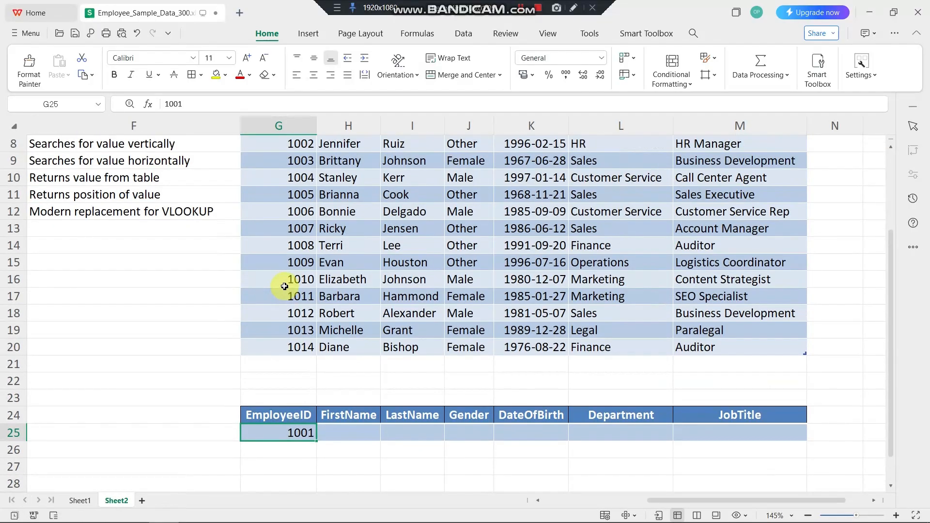
scroll(285, 286, up, 1)
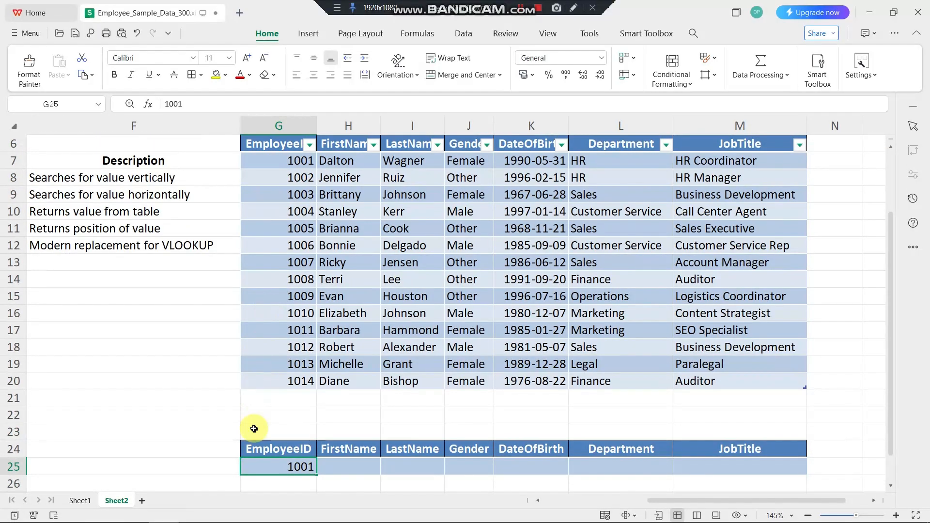
scroll(256, 451, down, 1)
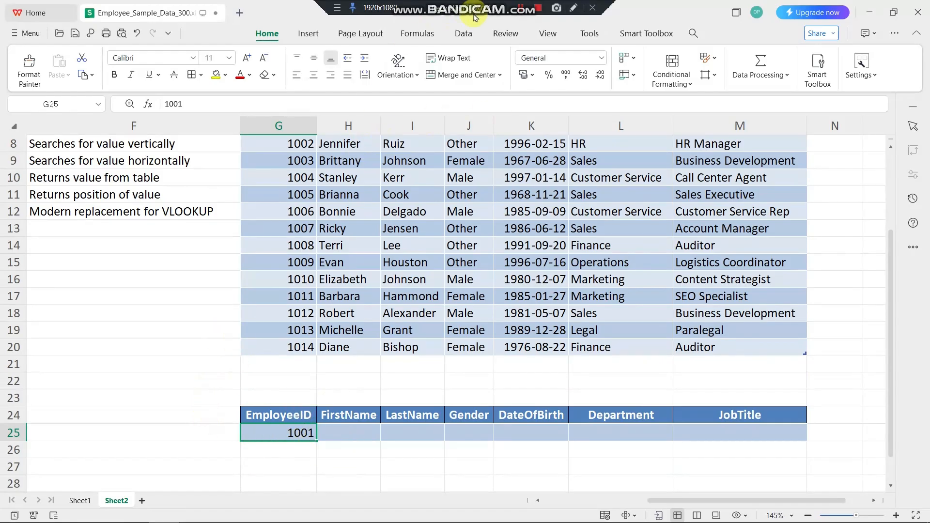
click(469, 31)
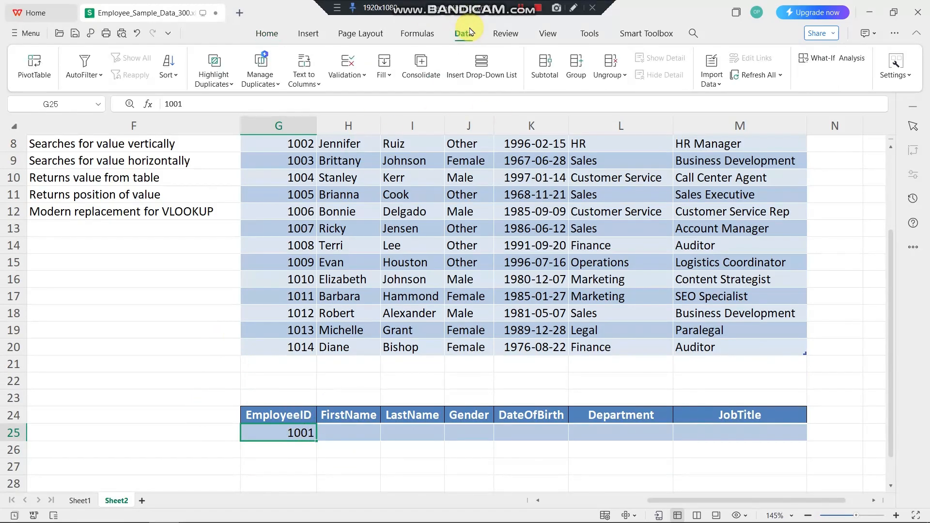
click(343, 76)
click(339, 99)
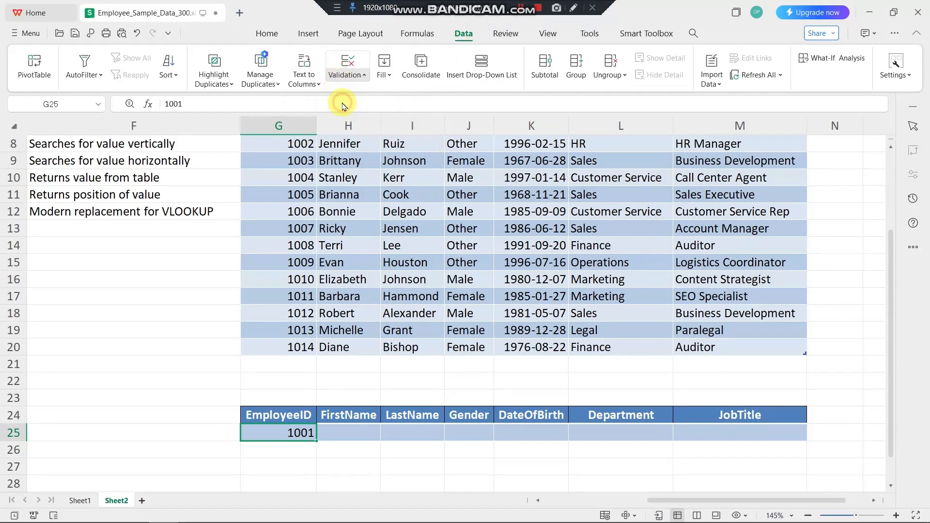
click(366, 229)
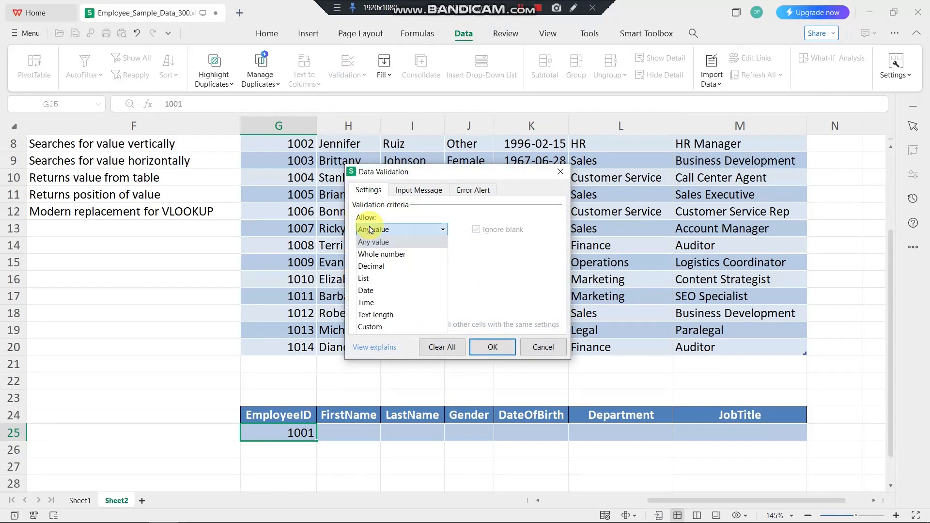
click(361, 280)
Step: Use the table's EmployeeID values in G7:G20 as the validation list source and apply the rule
click(377, 284)
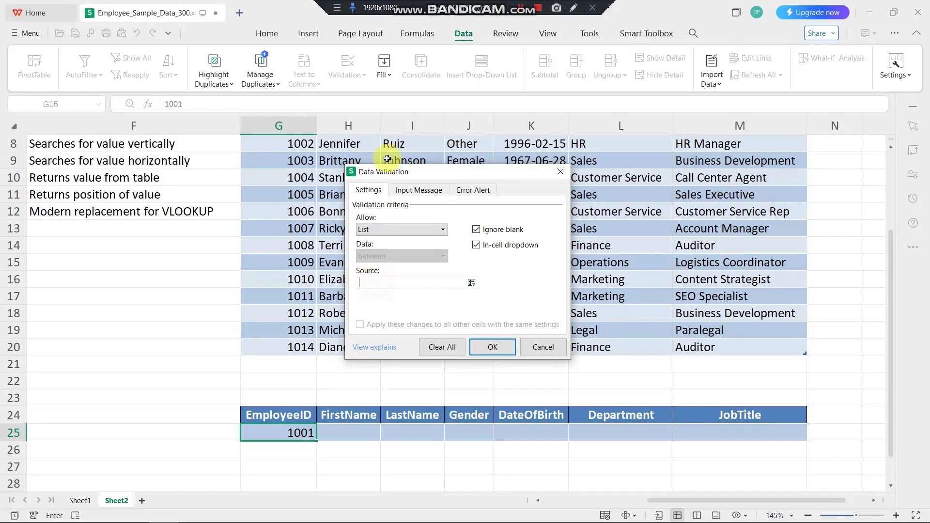
drag(419, 174, 552, 180)
scroll(339, 212, up, 2)
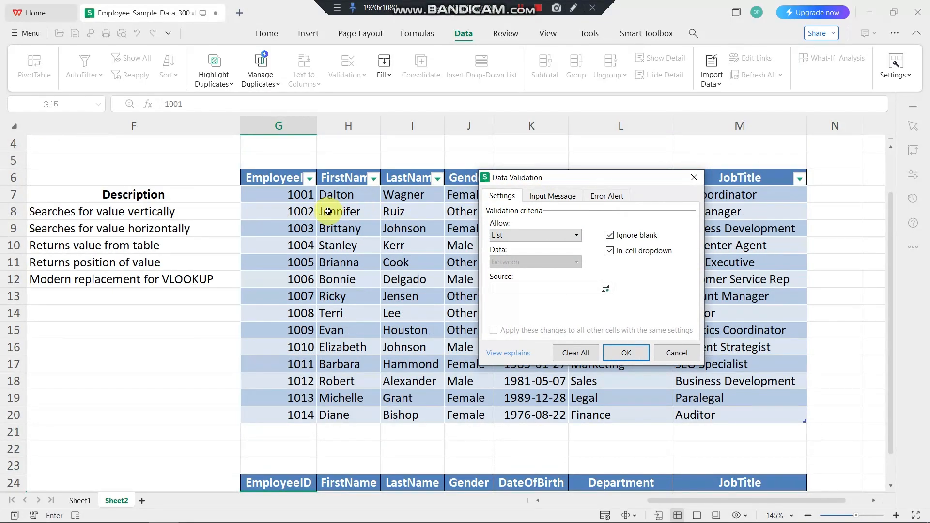
drag(280, 190, 291, 410)
click(627, 334)
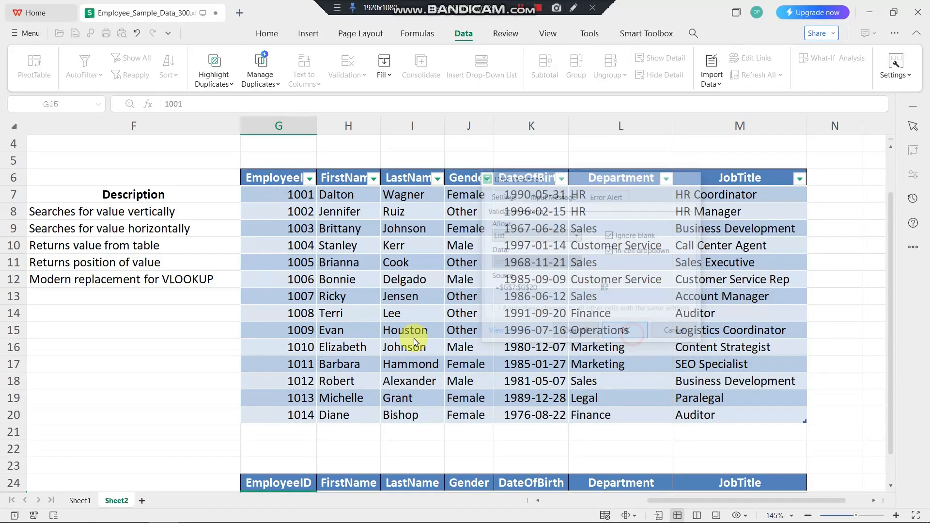
Step: Choose the seventh employee's ID from the in-cell list in G25
scroll(368, 339, down, 2)
scroll(337, 342, down, 3)
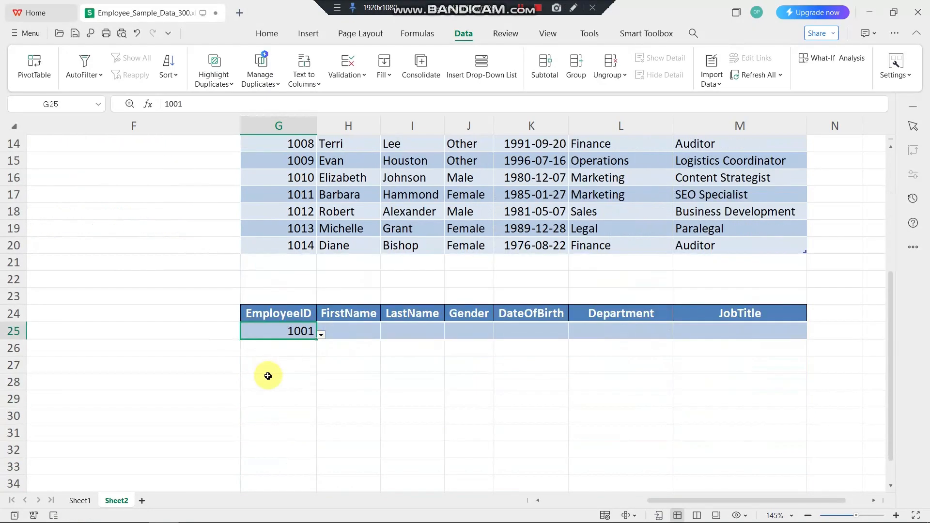
click(320, 337)
scroll(257, 417, down, 1)
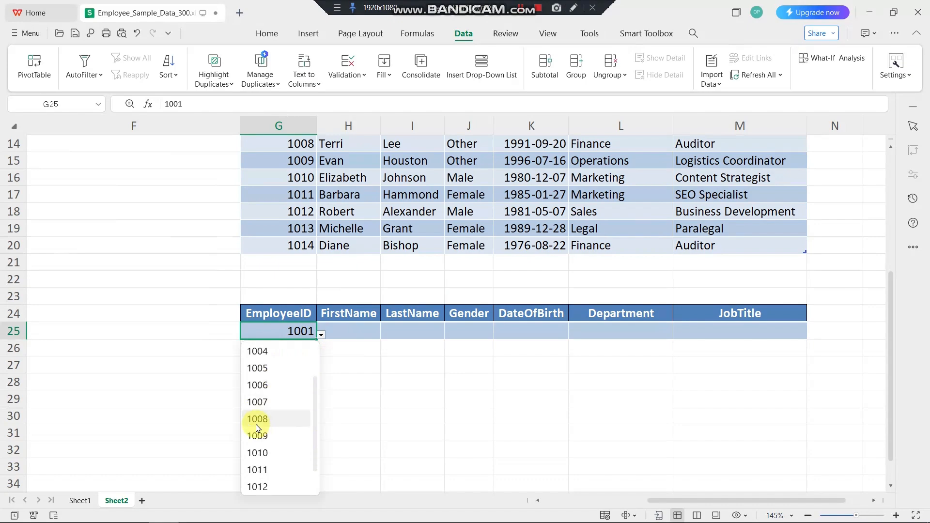
click(265, 400)
scroll(363, 421, up, 3)
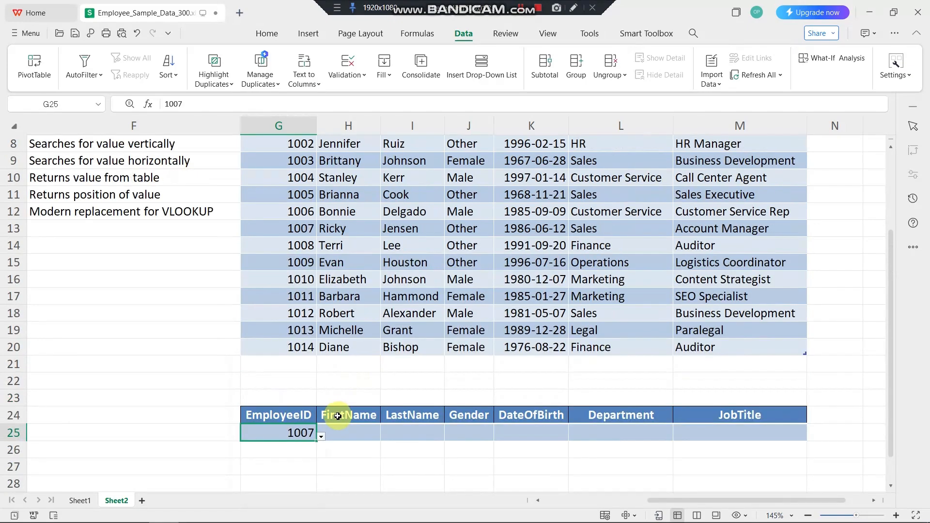
Step: Widen the FirstName and LastName columns H and I, and reselect the EmployeeID cell G25
click(342, 433)
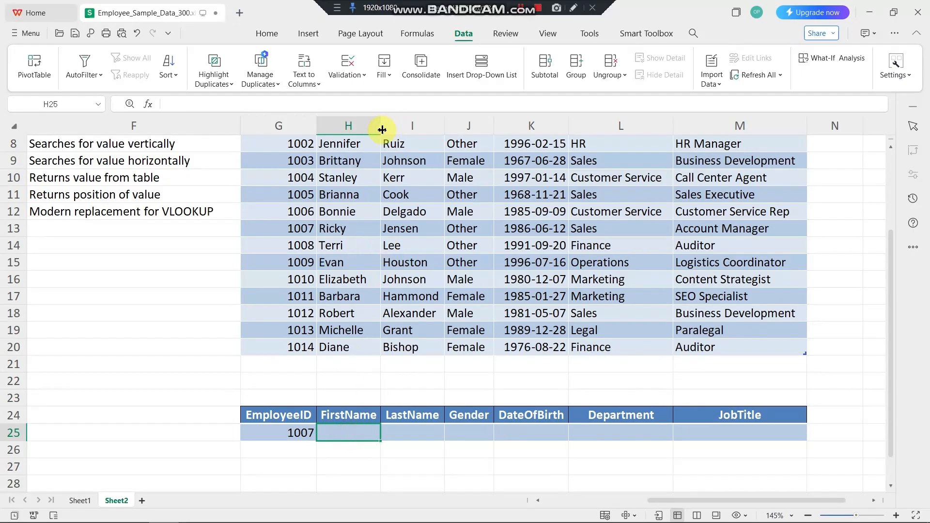
drag(382, 129, 404, 127)
drag(473, 130, 484, 130)
click(234, 345)
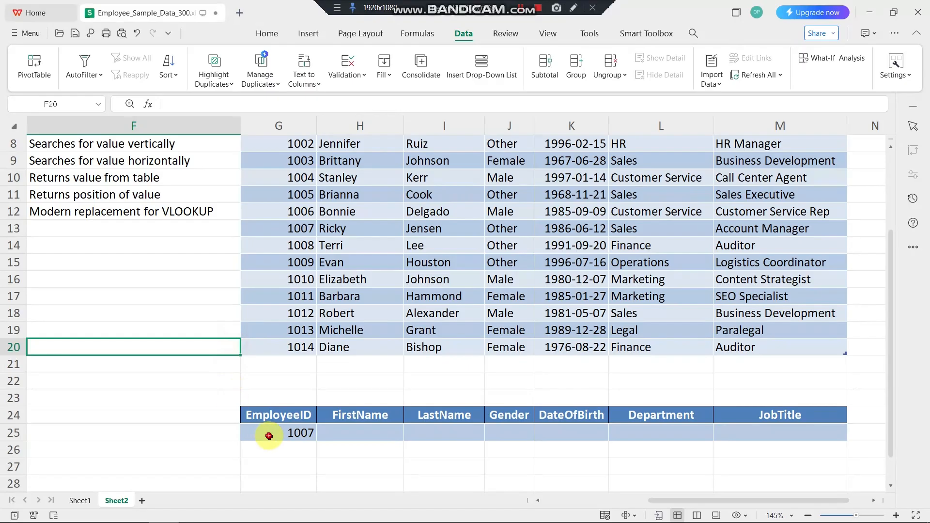
click(268, 436)
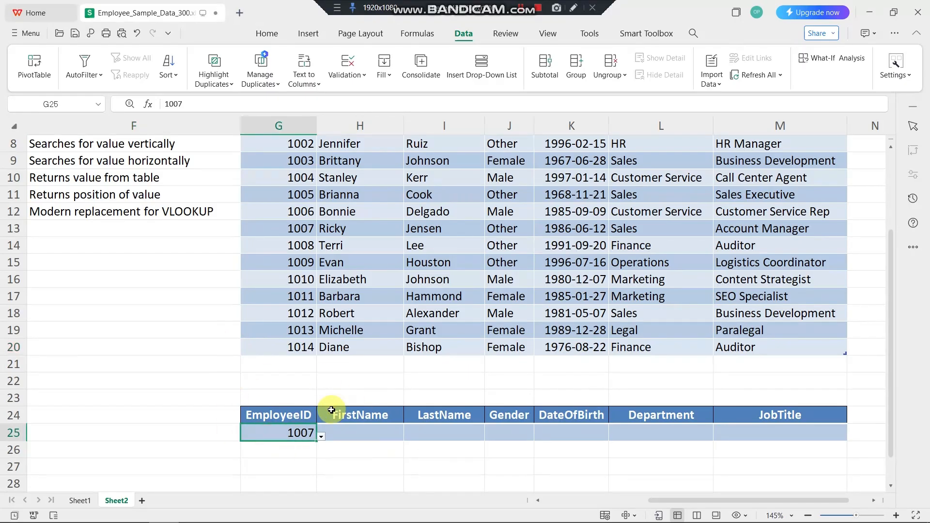
Step: Start a VLOOKUP formula in the FirstName cell H25 with the EmployeeID cell G25 as the lookup value
drag(370, 414, 747, 425)
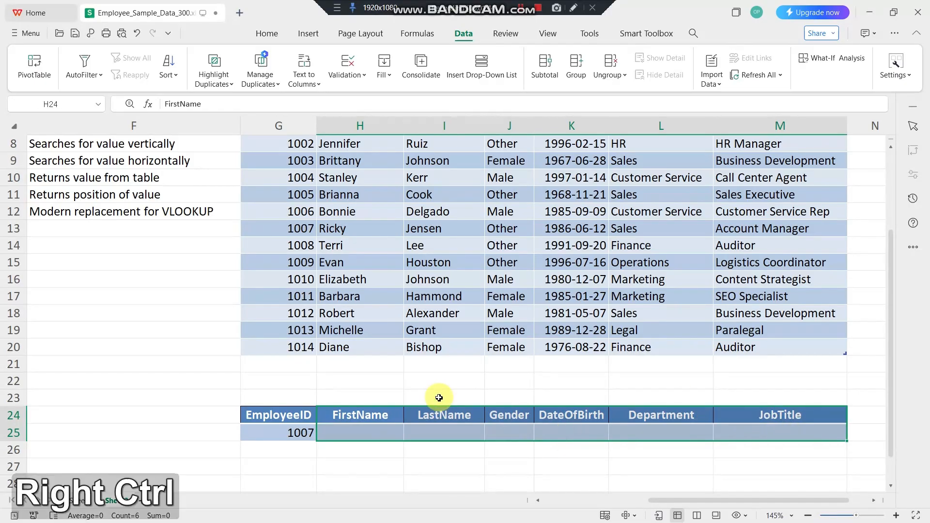
scroll(438, 398, down, 1)
click(291, 424)
click(305, 400)
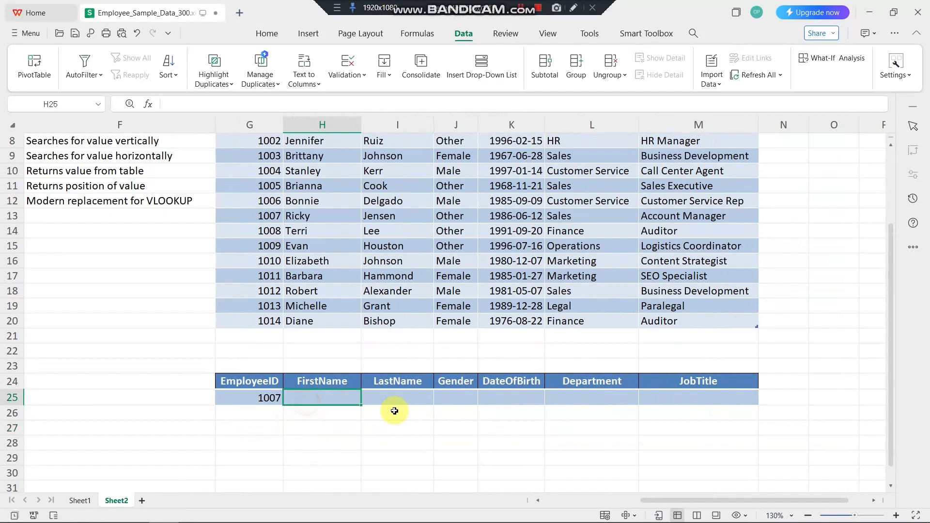
scroll(395, 411, up, 2)
text(=vlo)
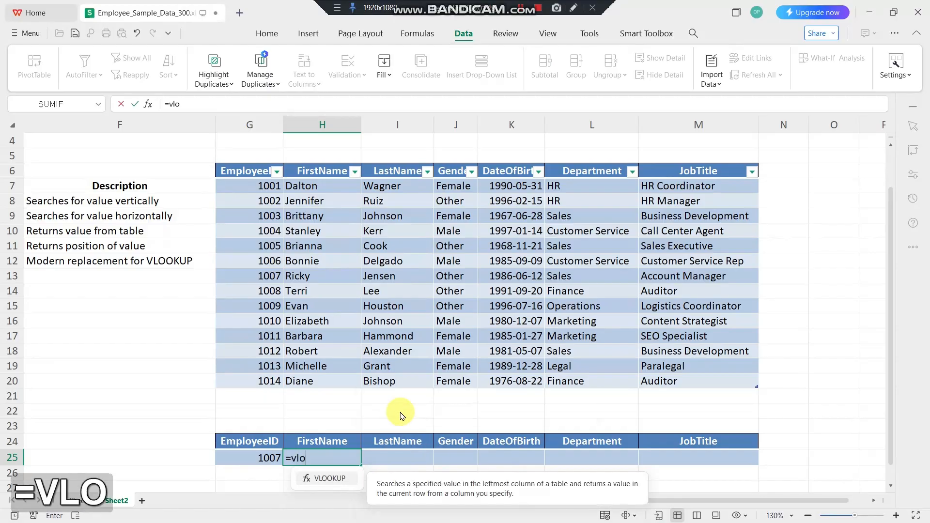
text(okup)
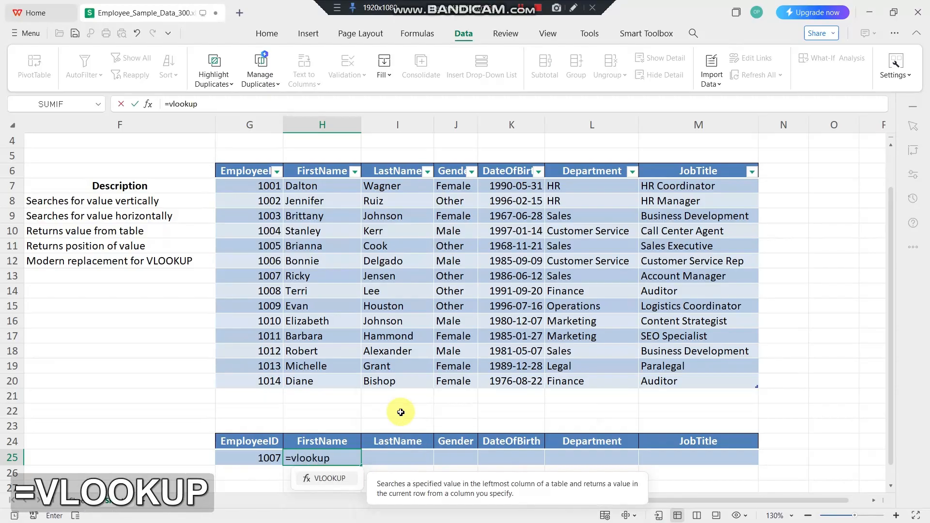
text(()
scroll(387, 421, down, 2)
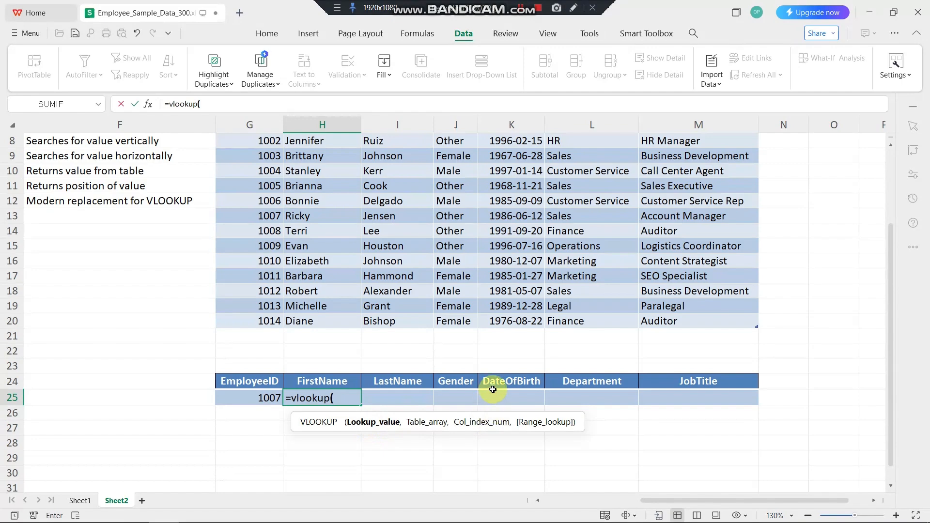
scroll(203, 382, up, 2)
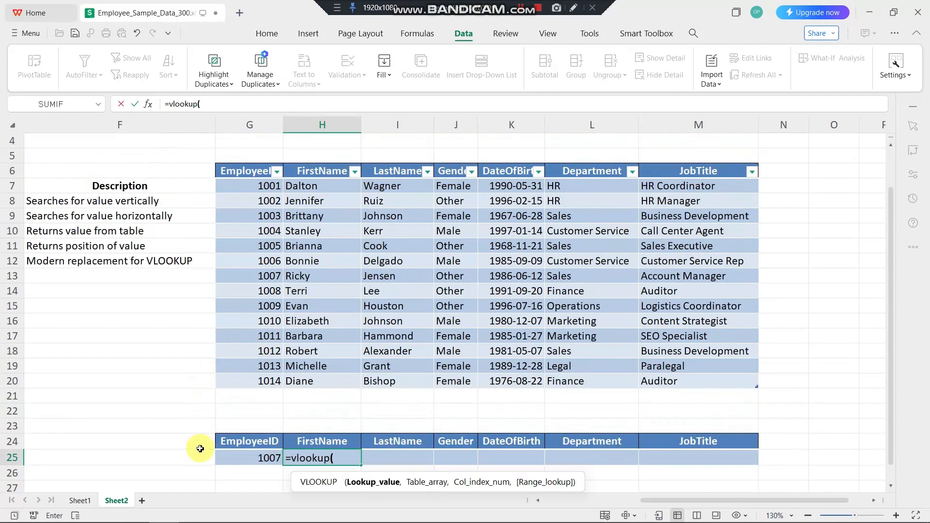
click(242, 456)
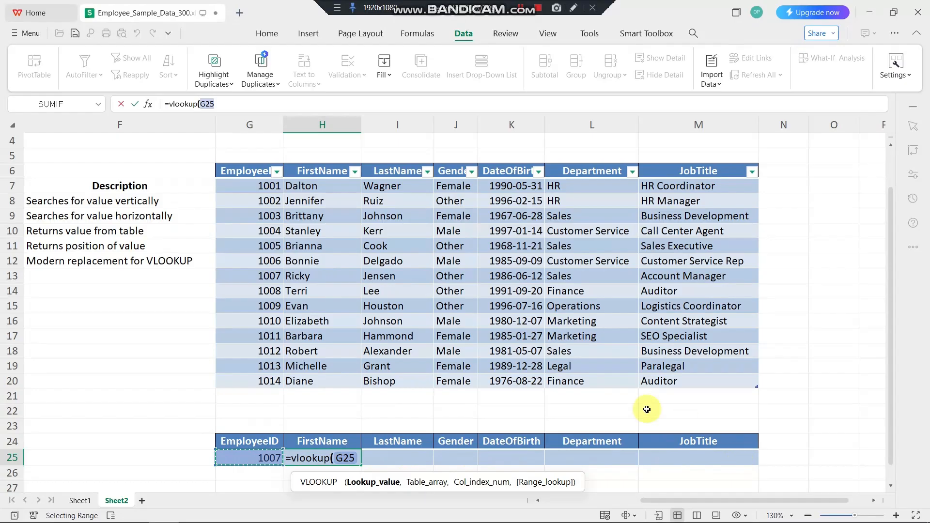
Step: Complete the H25 VLOOKUP with table array G6:M20, column index 2 and FALSE for an exact match
scroll(378, 375, down, 1)
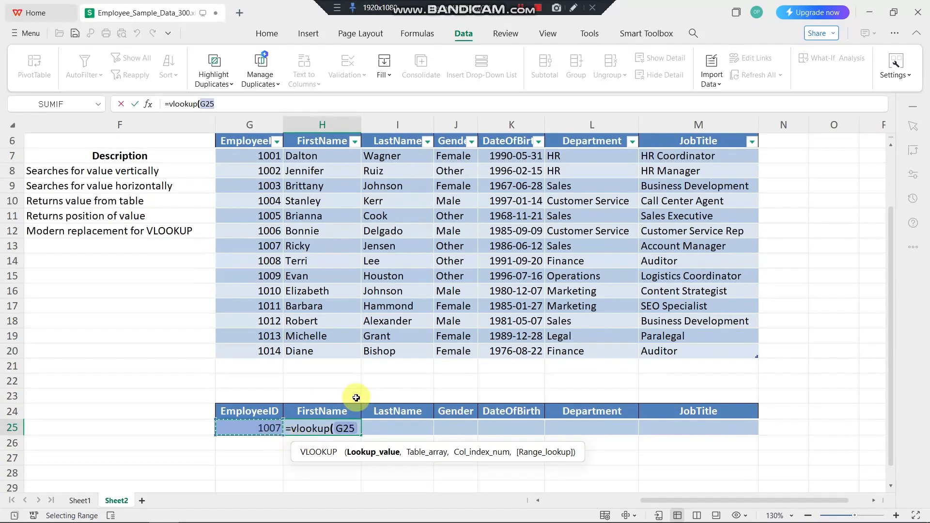
scroll(436, 388, down, 1)
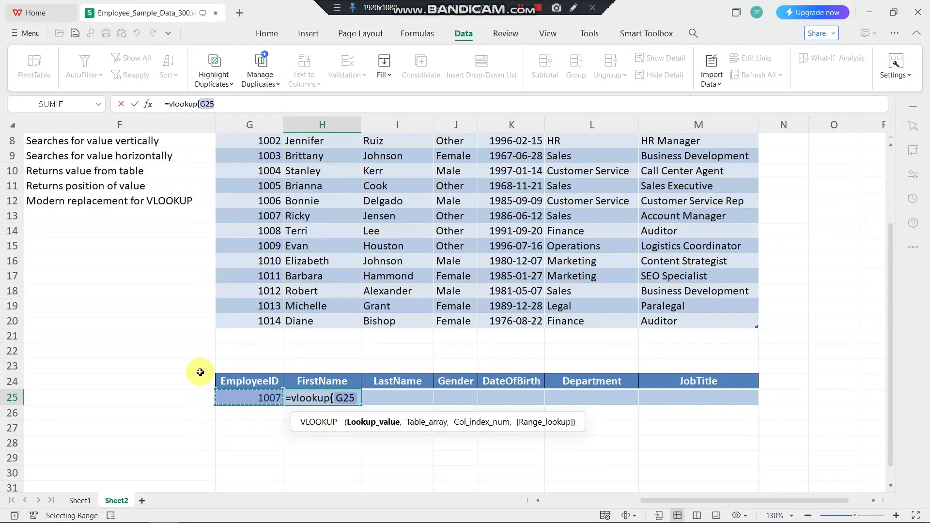
scroll(199, 372, up, 1)
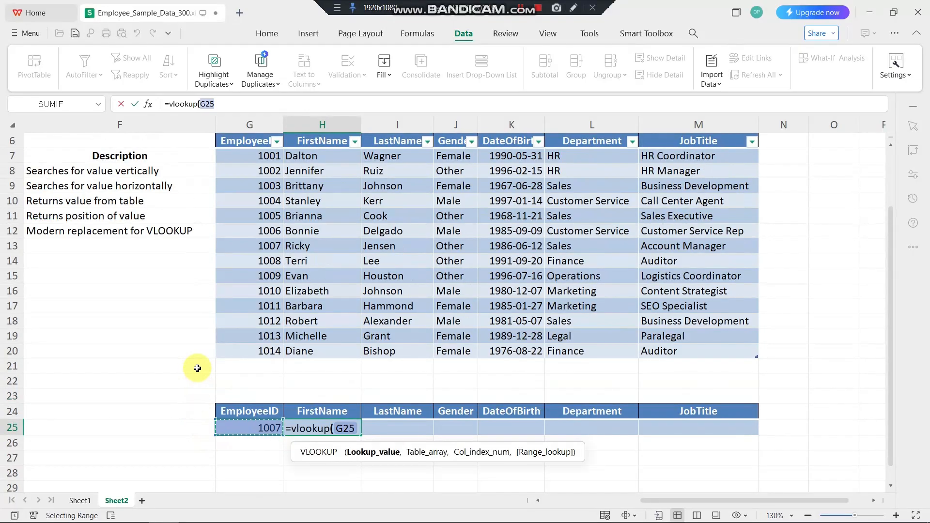
text(,)
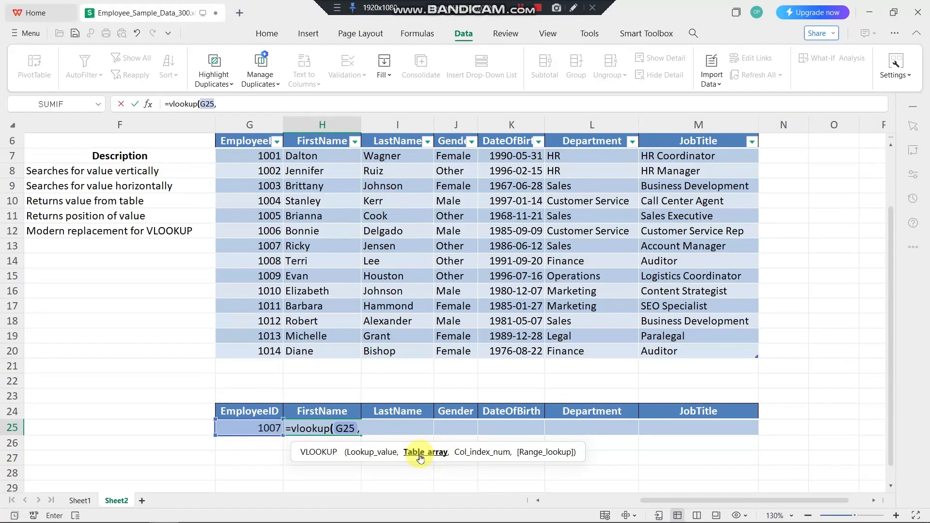
mouse_move(247, 143)
mouse_down()
mouse_move(452, 245)
mouse_move(693, 315)
mouse_move(715, 346)
mouse_up()
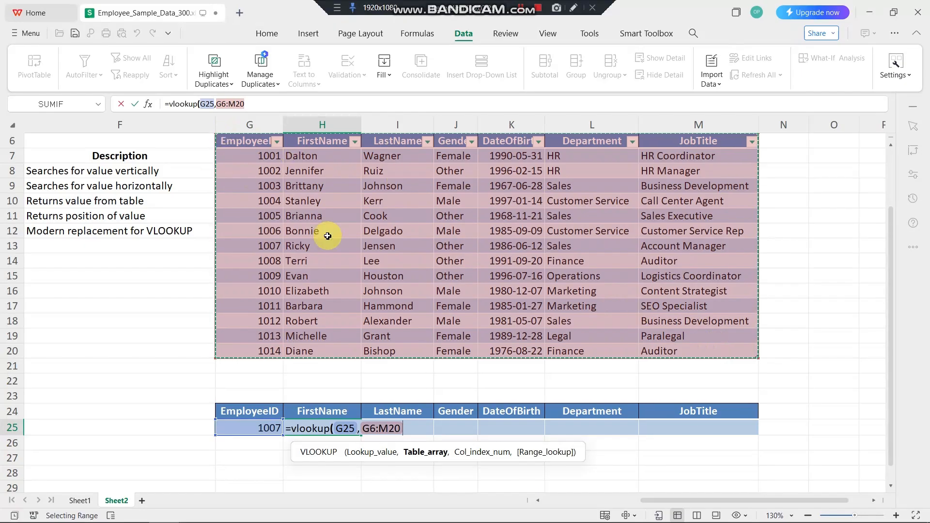
text(,)
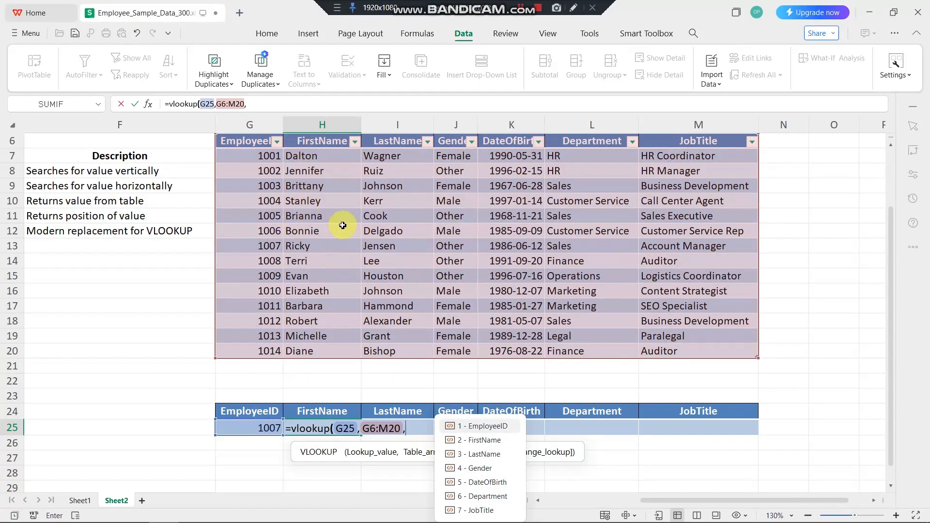
text(2)
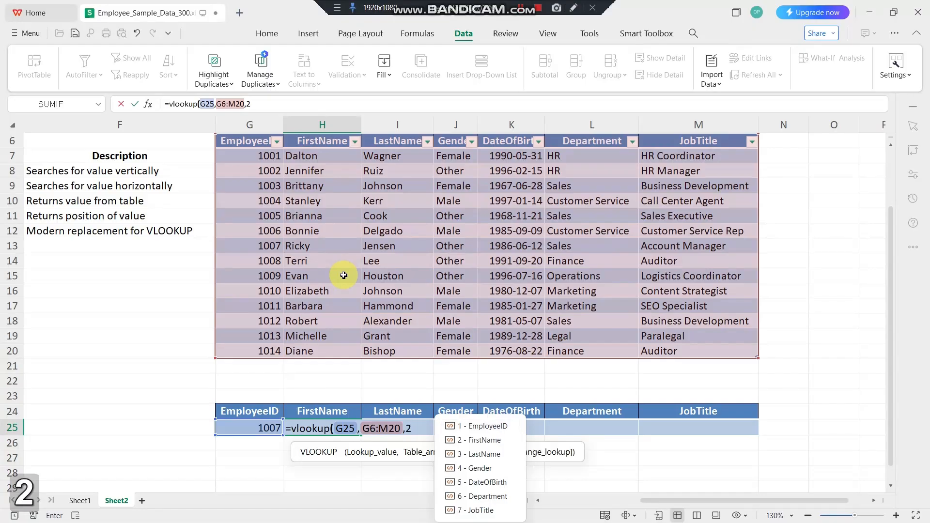
text(,)
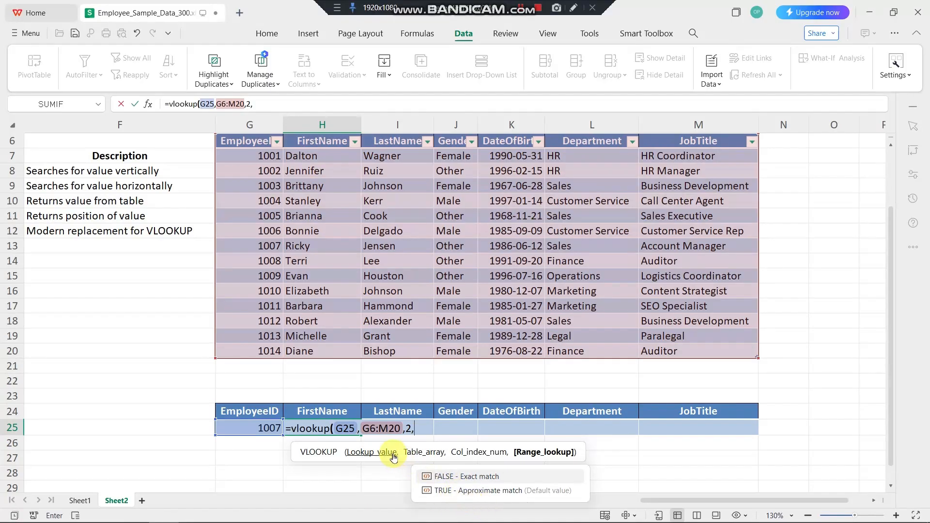
click(456, 479)
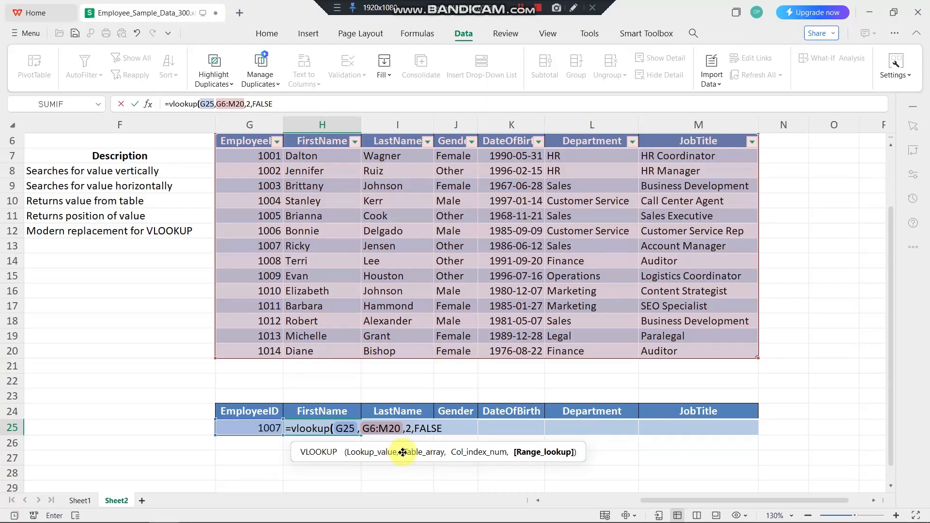
text())
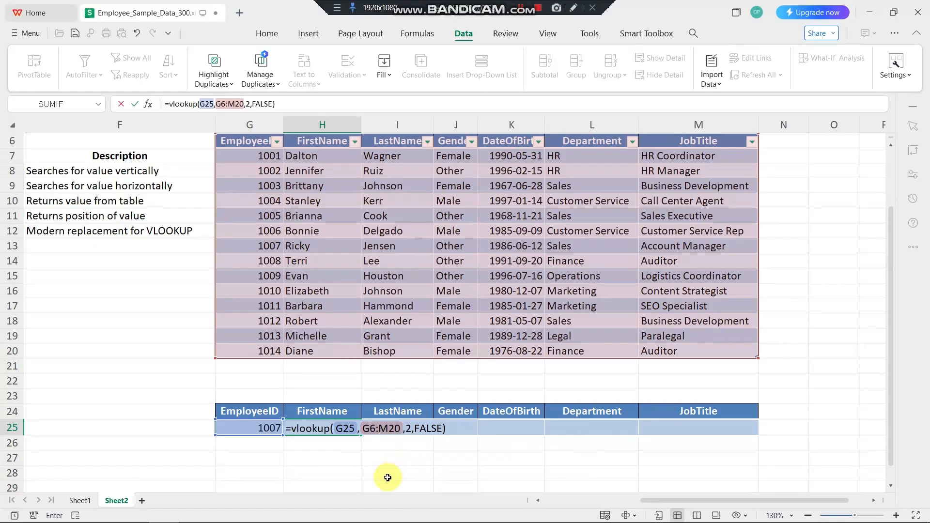
key(Return)
click(308, 426)
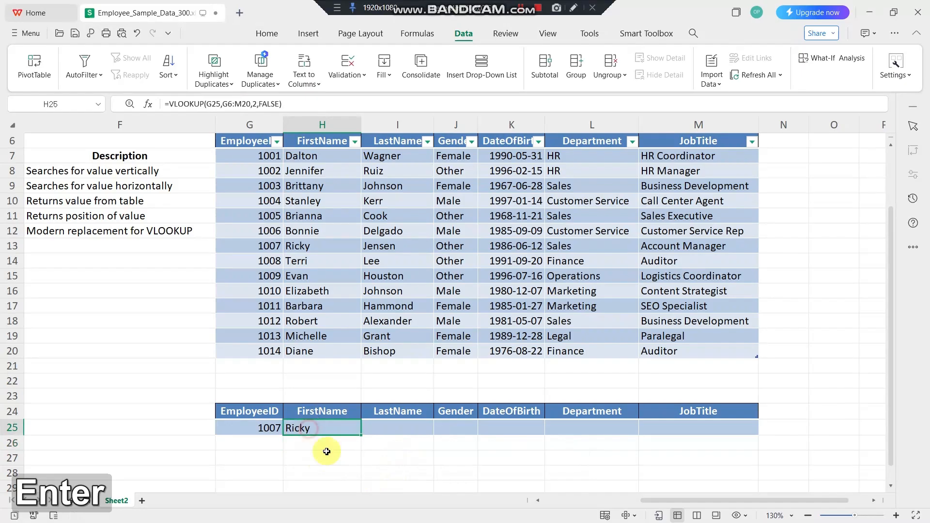
Step: Choose the fourth employee's ID from the in-cell list in G25 to test the FirstName lookup
click(234, 430)
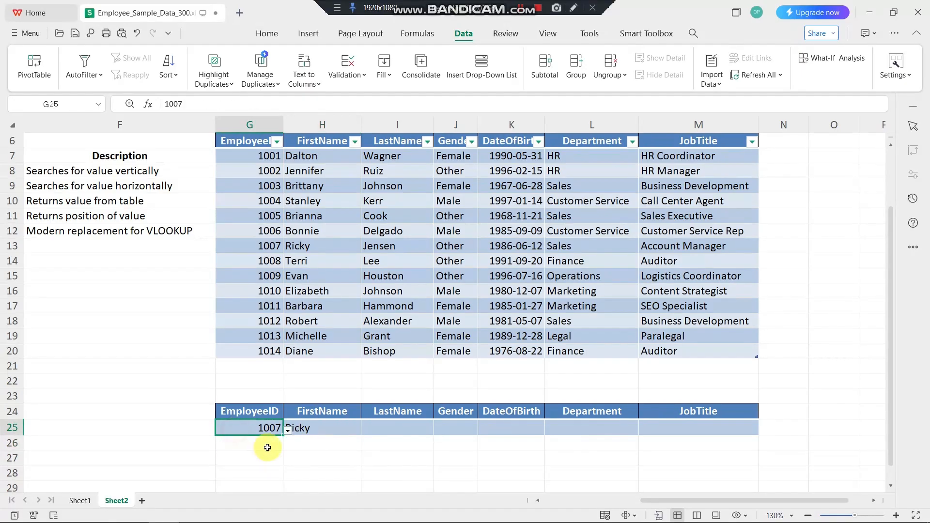
click(285, 430)
click(293, 426)
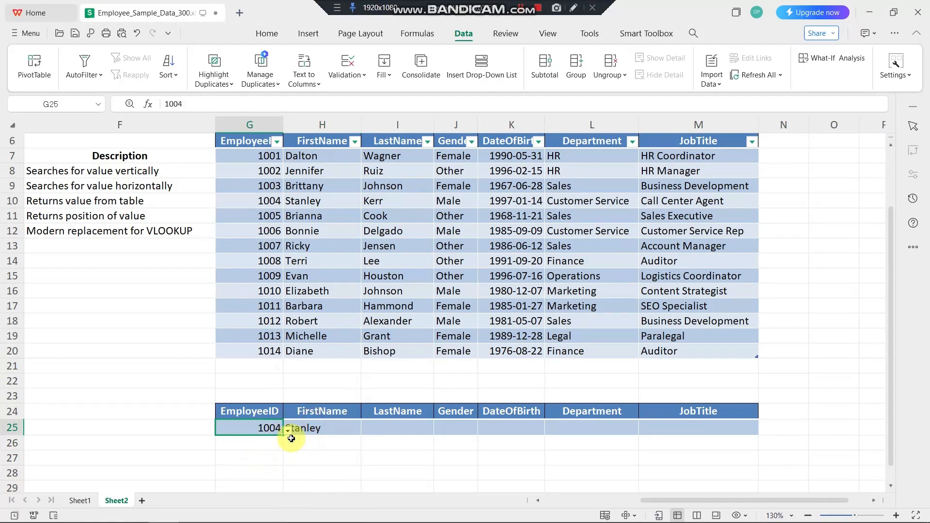
click(290, 459)
Step: Change the selection in the G25 in-cell list to the eighth employee's ID
click(264, 431)
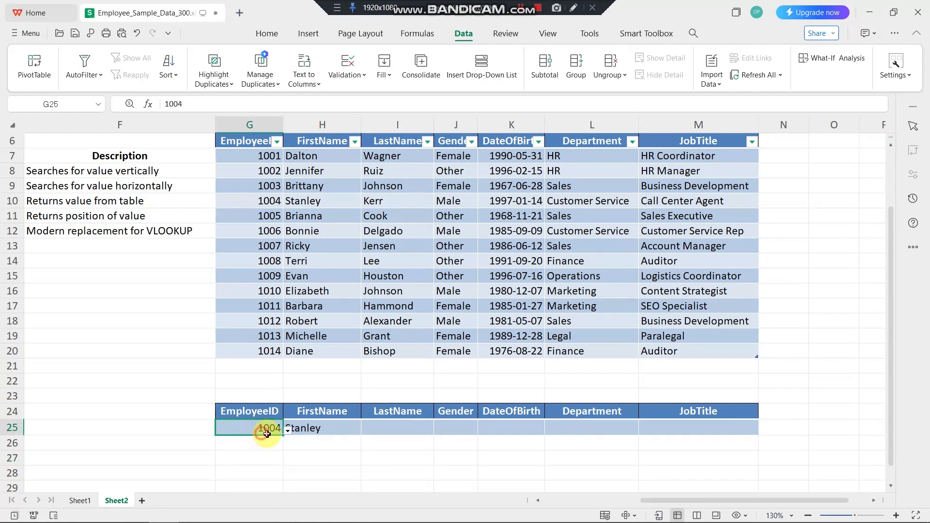
click(287, 430)
click(298, 492)
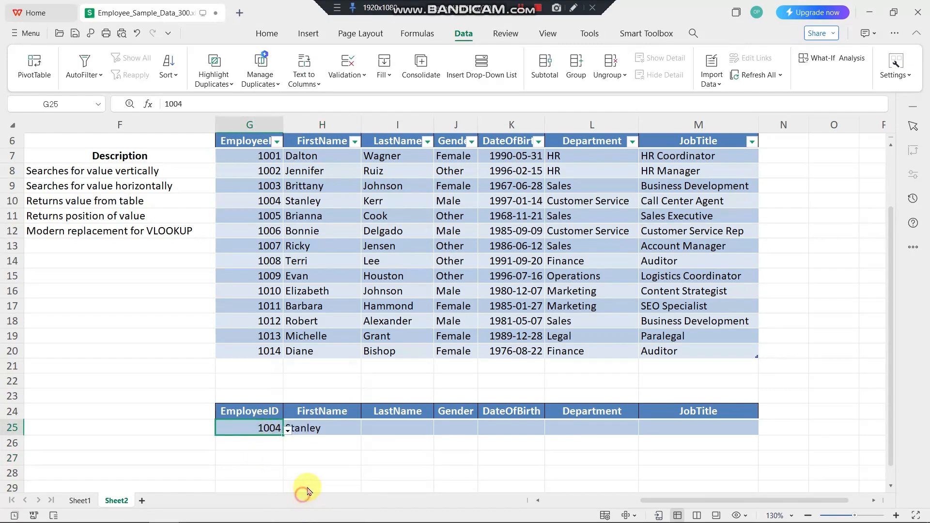
scroll(267, 400, down, 1)
click(261, 442)
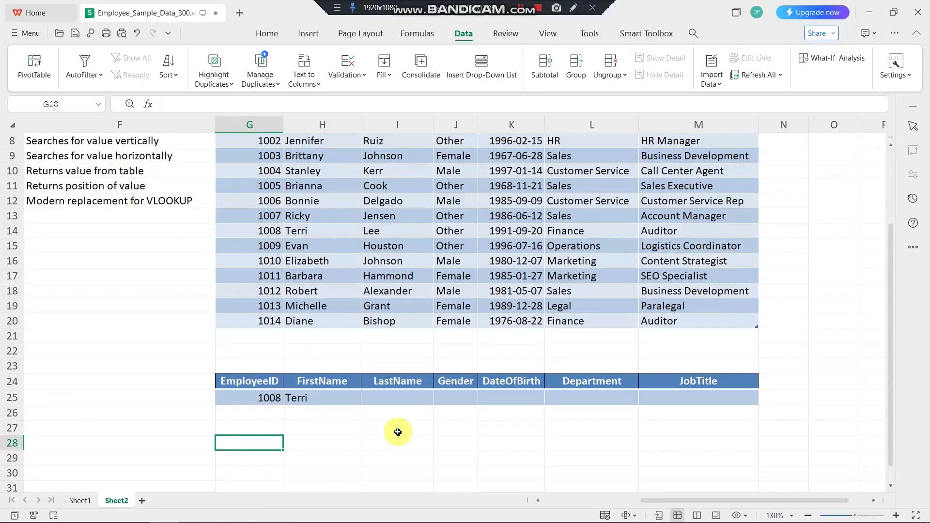
scroll(398, 432, up, 1)
click(293, 460)
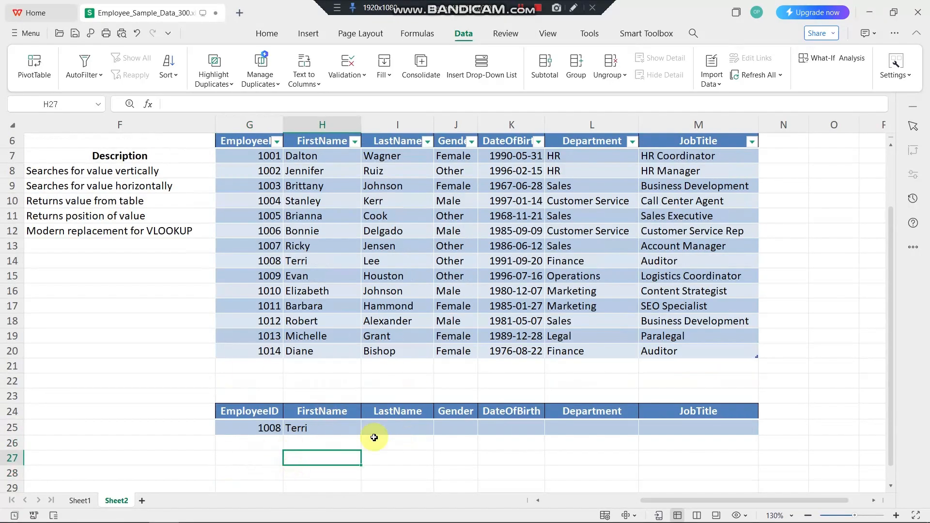
Step: Enter =VLOOKUP(G25,G6:M20,3,FALSE) in the LastName cell I25
click(401, 427)
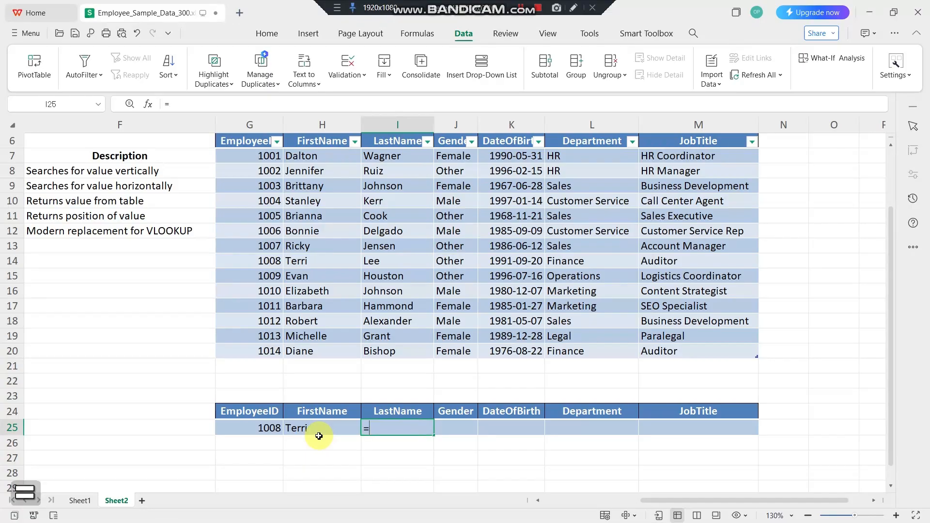
text(=vlook)
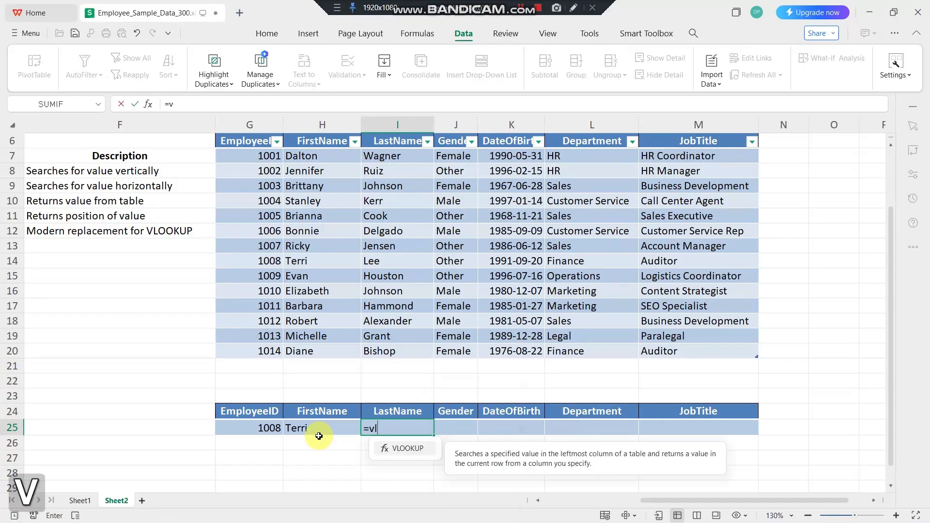
double_click(401, 451)
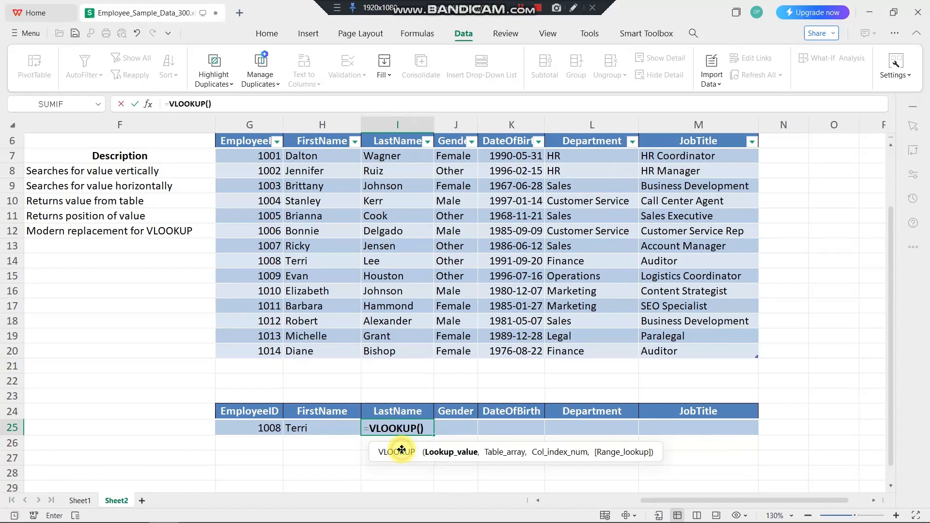
click(249, 431)
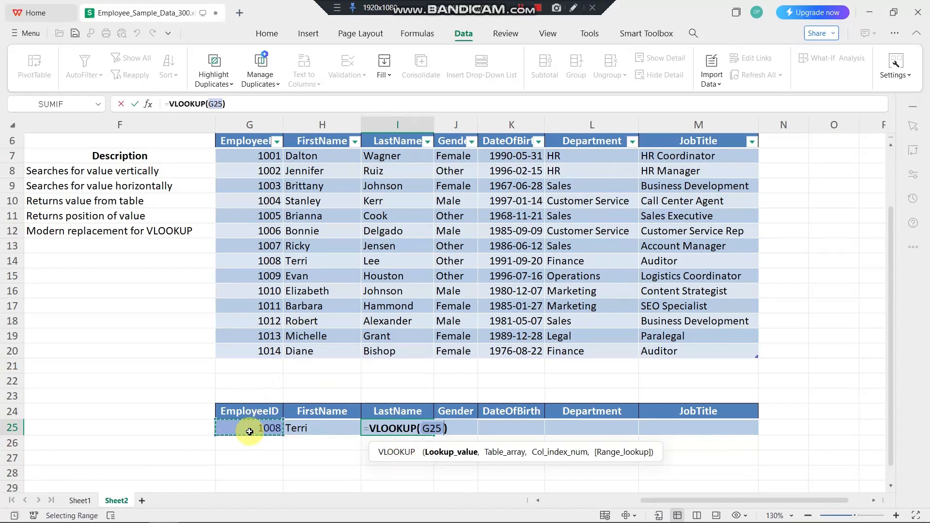
text(,)
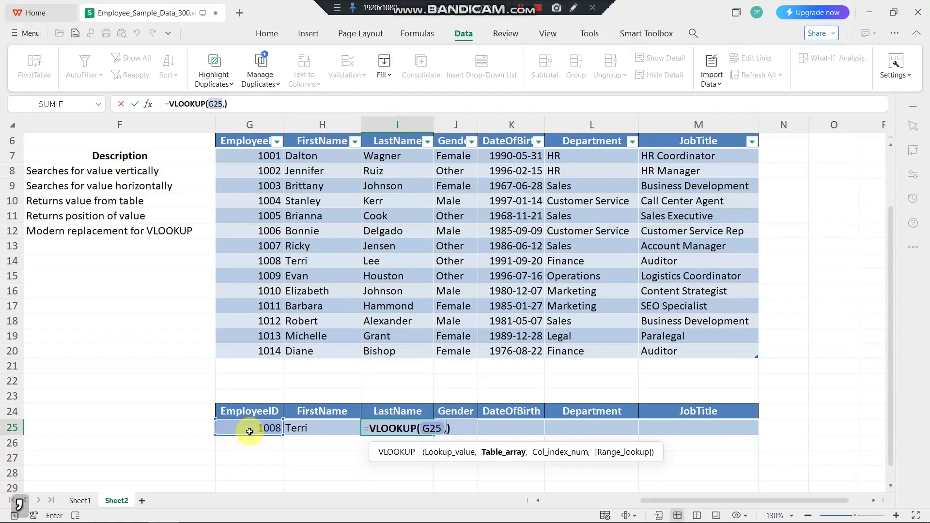
drag(250, 144, 708, 350)
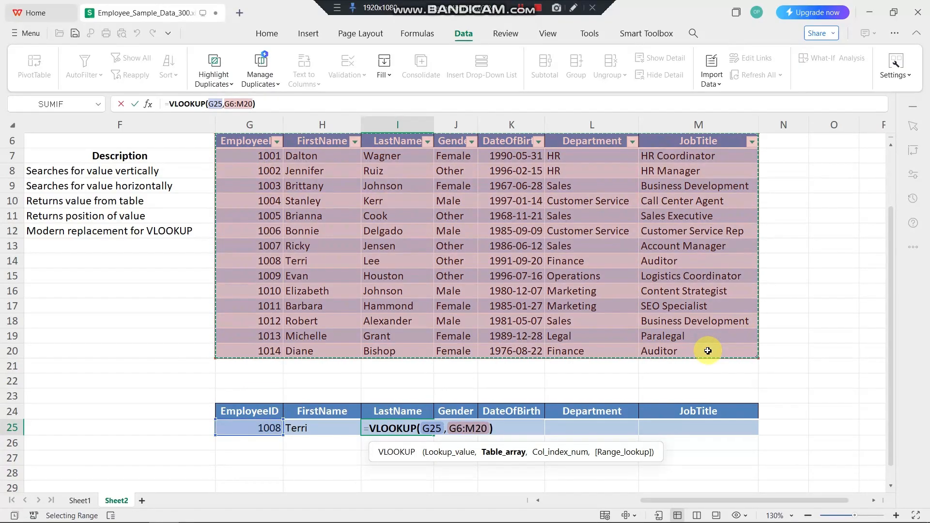
text(,)
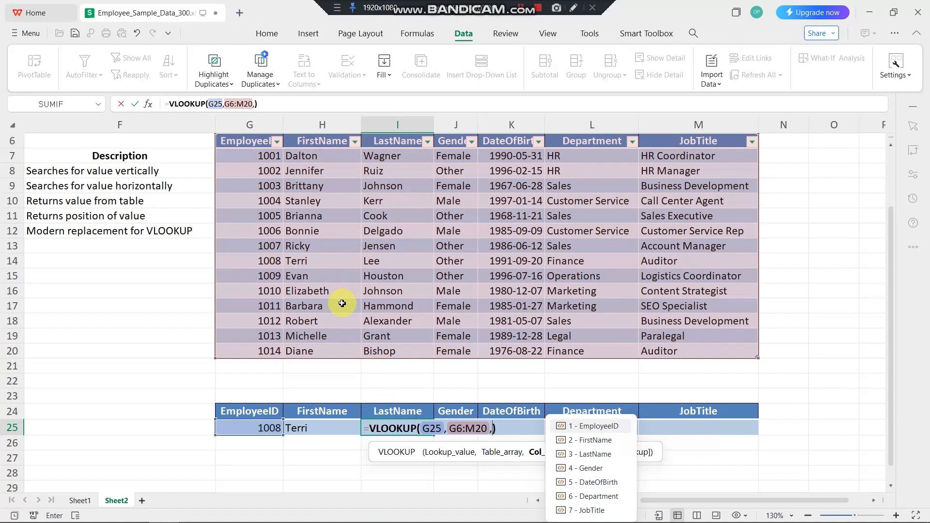
text(3,)
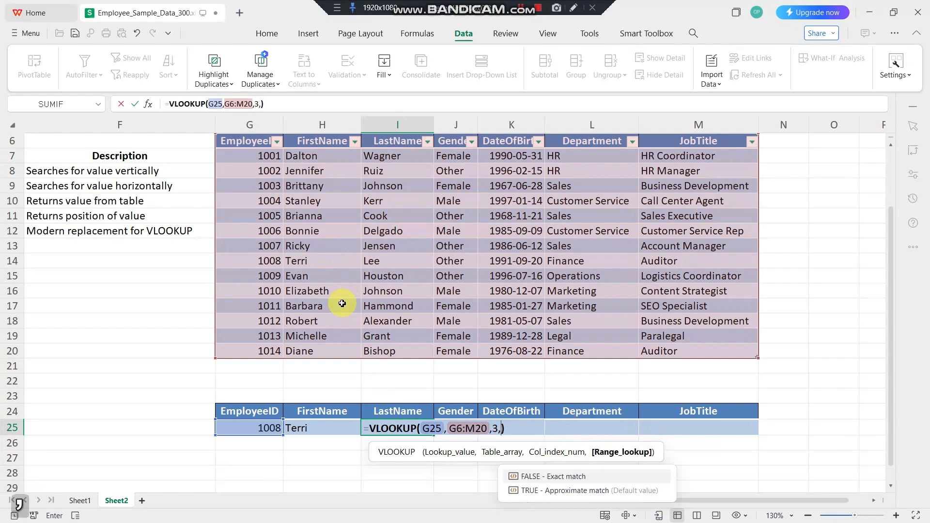
text(0)
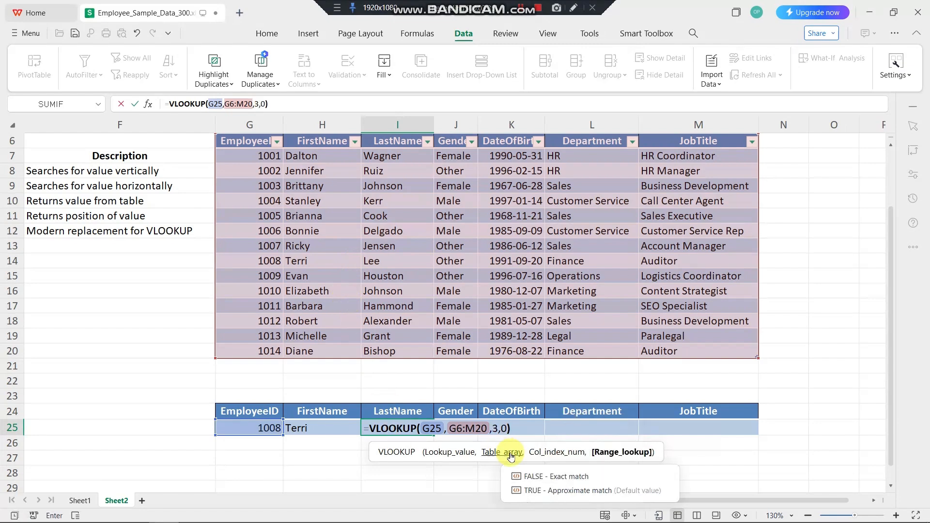
click(534, 477)
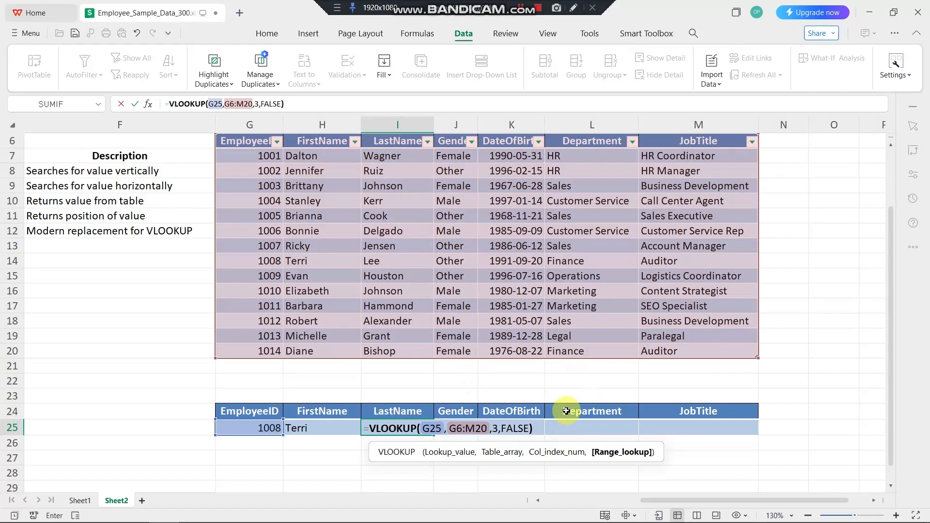
key(Return)
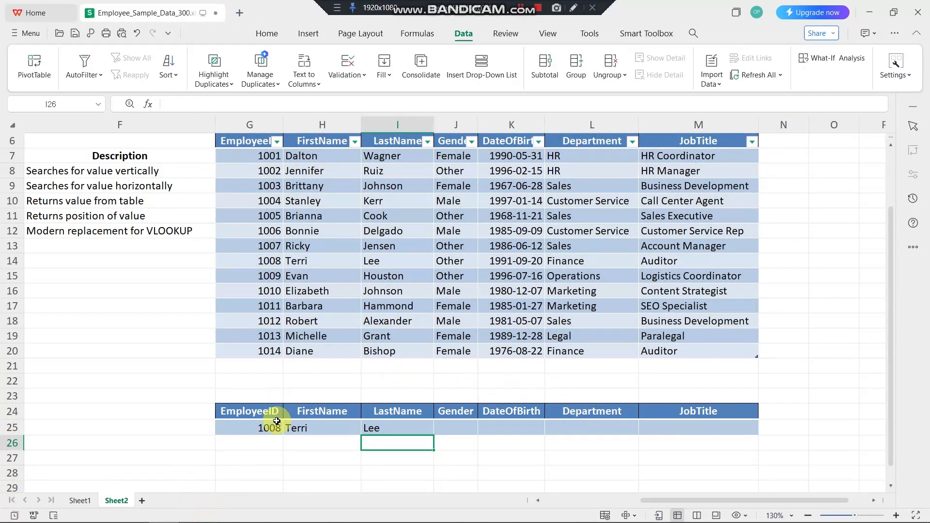
click(154, 365)
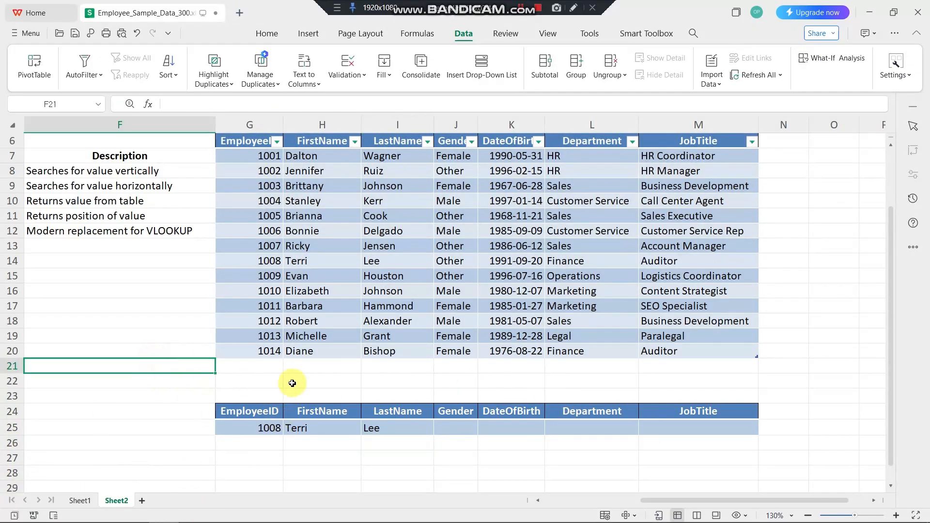
scroll(411, 210, up, 2)
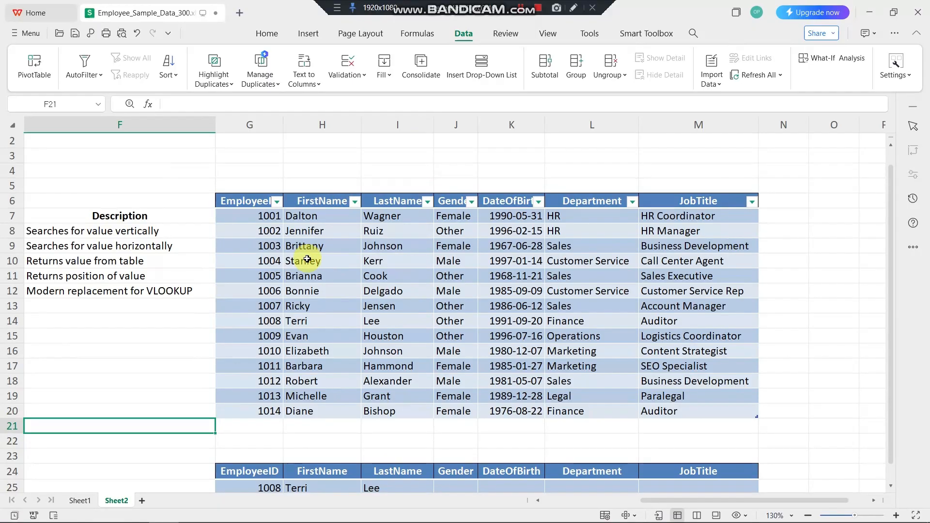
scroll(307, 259, down, 1)
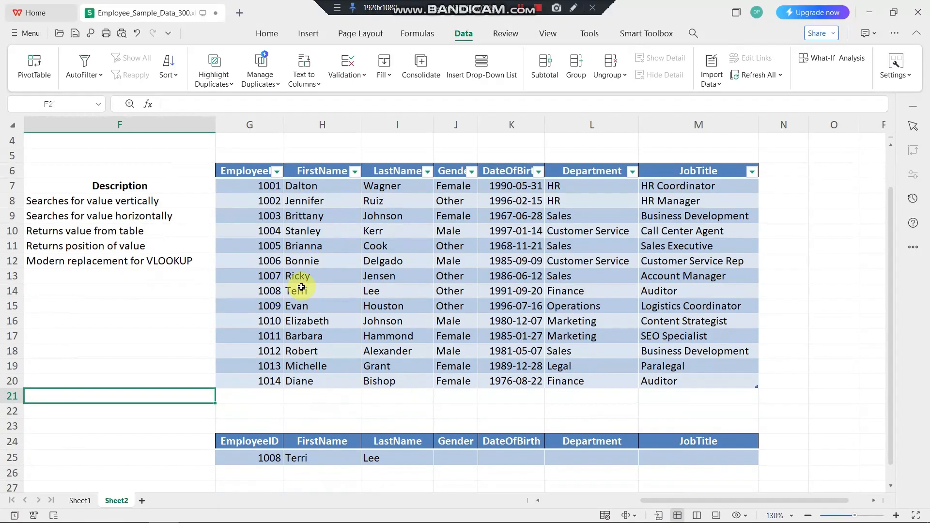
Step: Convert the whole employee data range A1:P301 on Sheet1 into a table with headers and filters
click(85, 505)
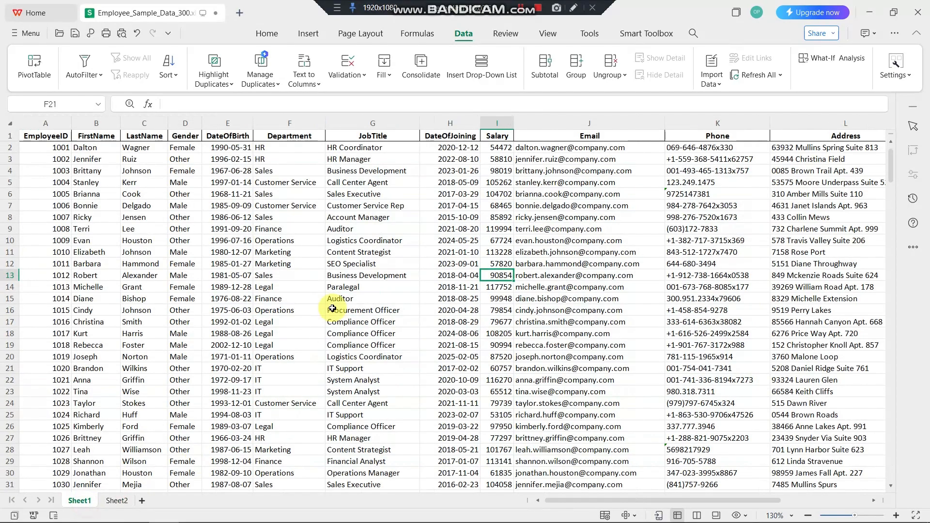
click(230, 244)
key(ctrl+a)
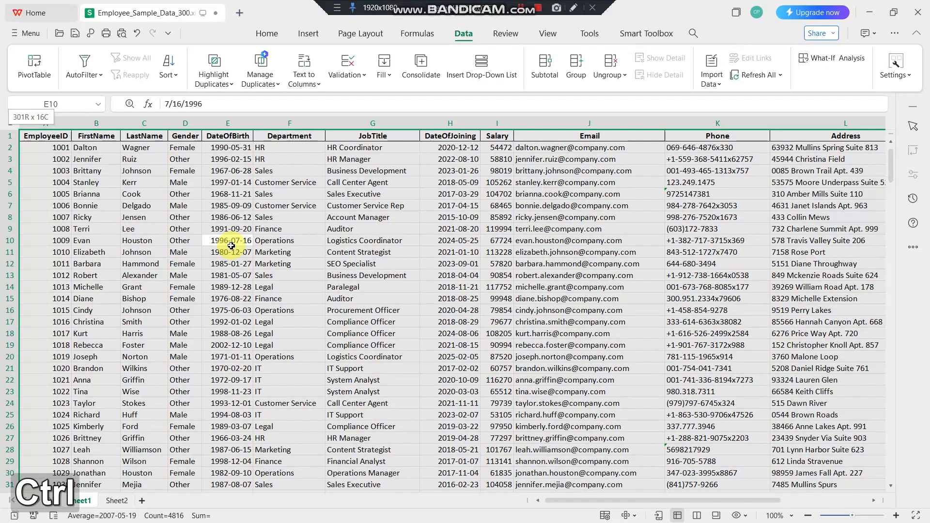
key(ctrl+t)
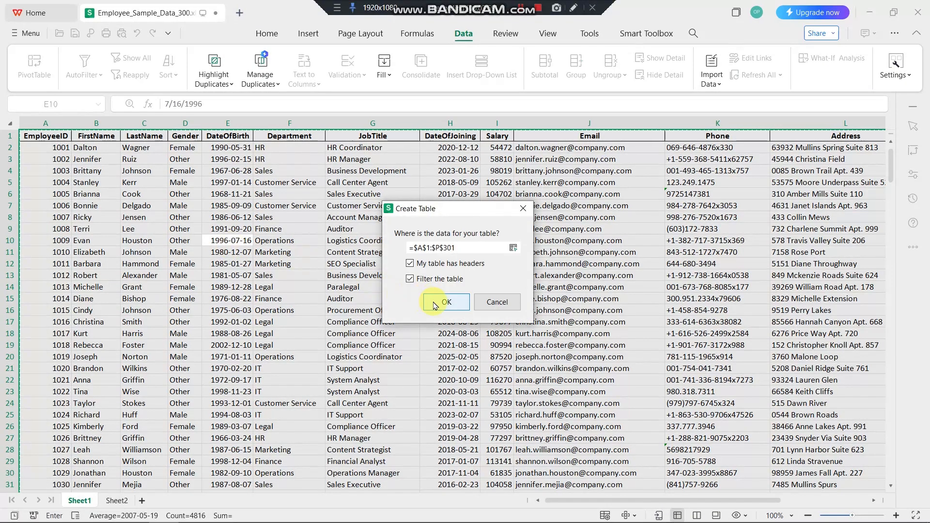
click(445, 302)
ctrl+scroll(430, 305, down, 3)
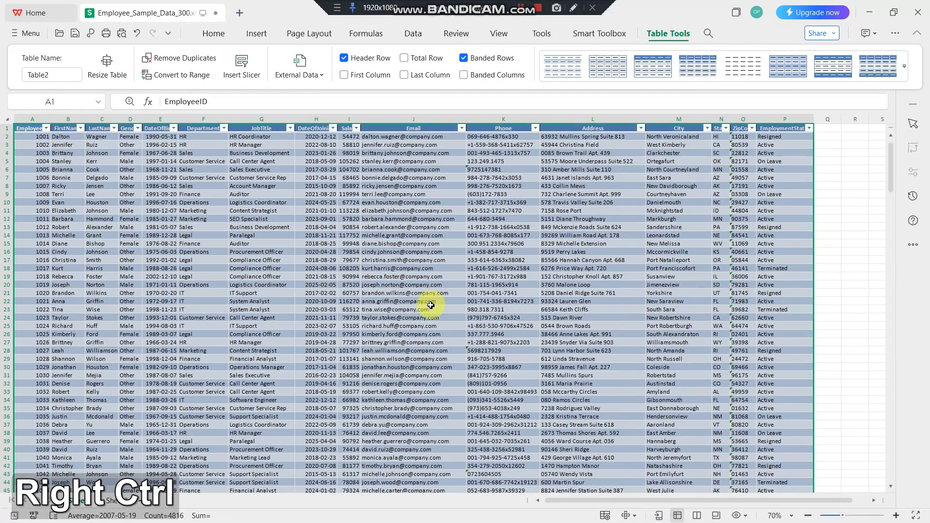
click(845, 208)
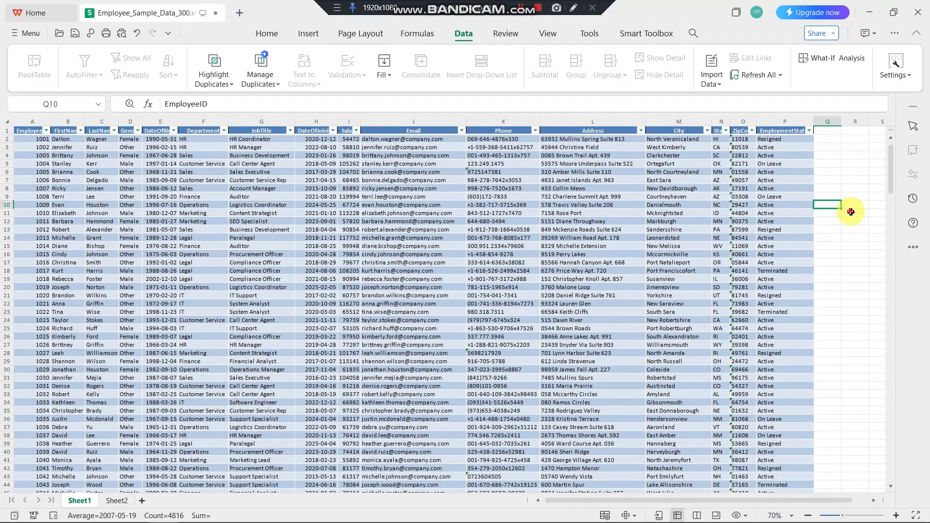
Step: Copy the header row and first record (A1:P2) of the employee table and paste them starting at R1
scroll(852, 213, right, 10)
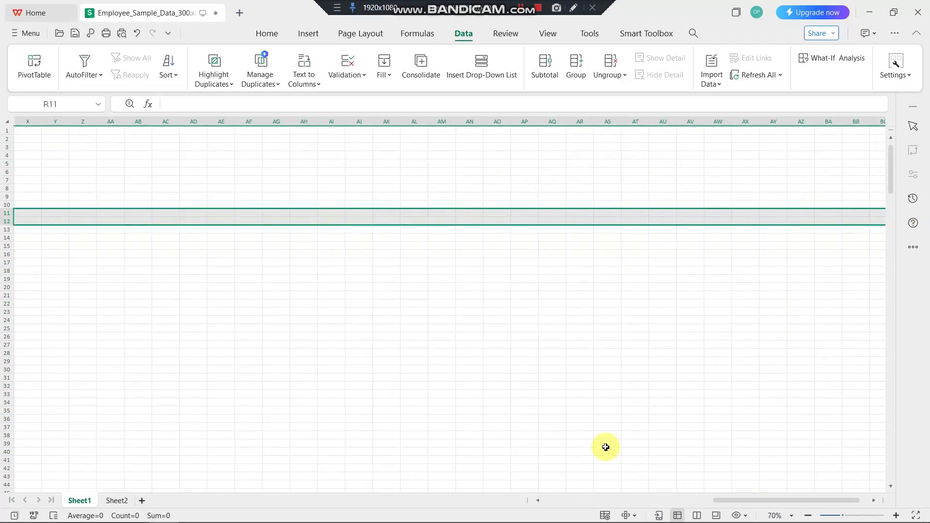
drag(725, 499, 620, 508)
click(366, 290)
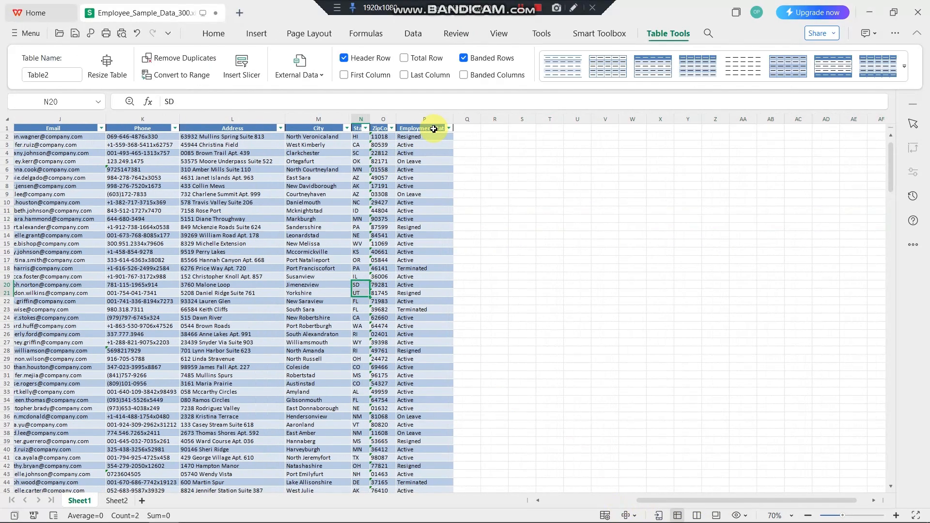
drag(434, 129, 2, 140)
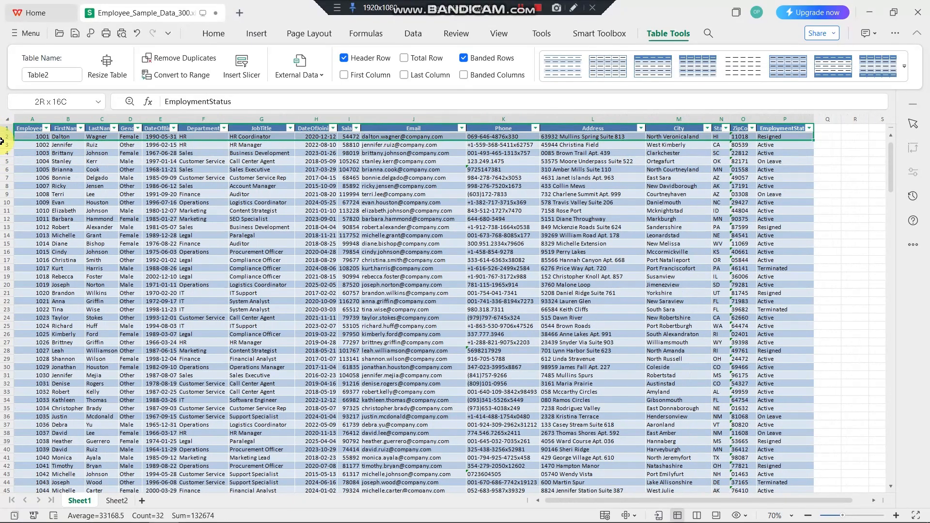
key(ctrl+c)
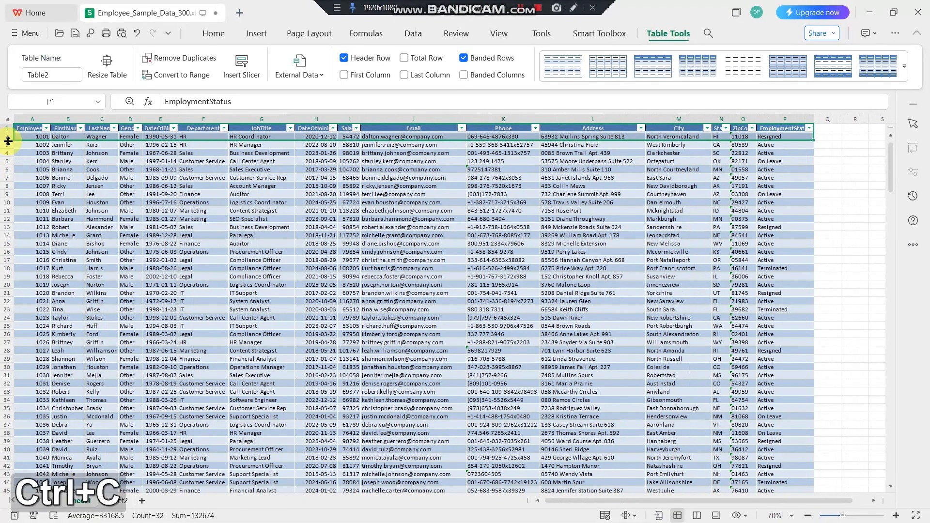
click(866, 127)
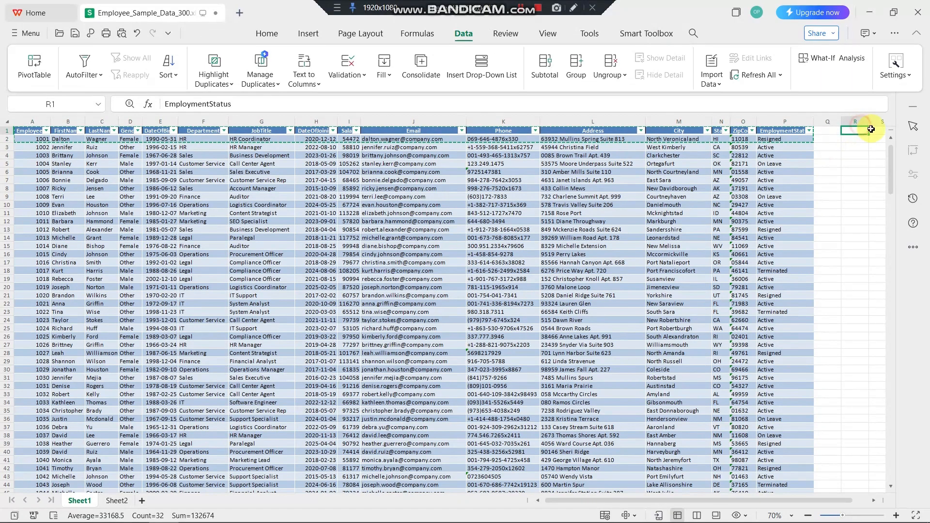
key(Return)
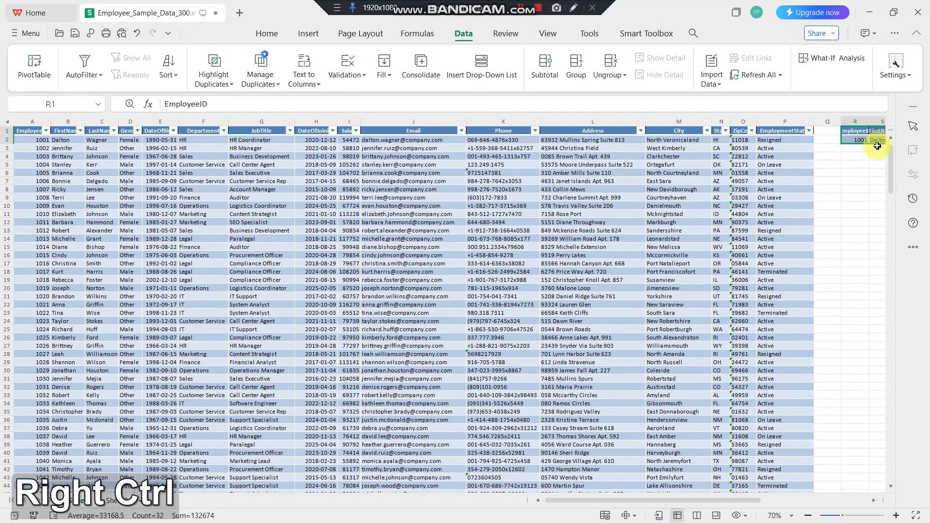
Step: AutoFit the widths of columns R through AC to the contents of the pasted lookup block
ctrl+scroll(870, 157, up, 1)
ctrl+scroll(737, 326, up, 5)
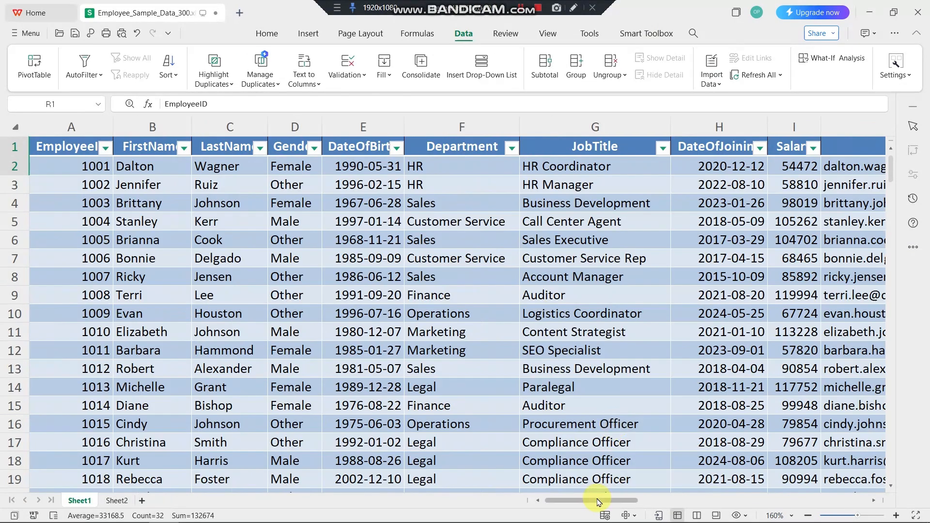
drag(599, 501, 790, 502)
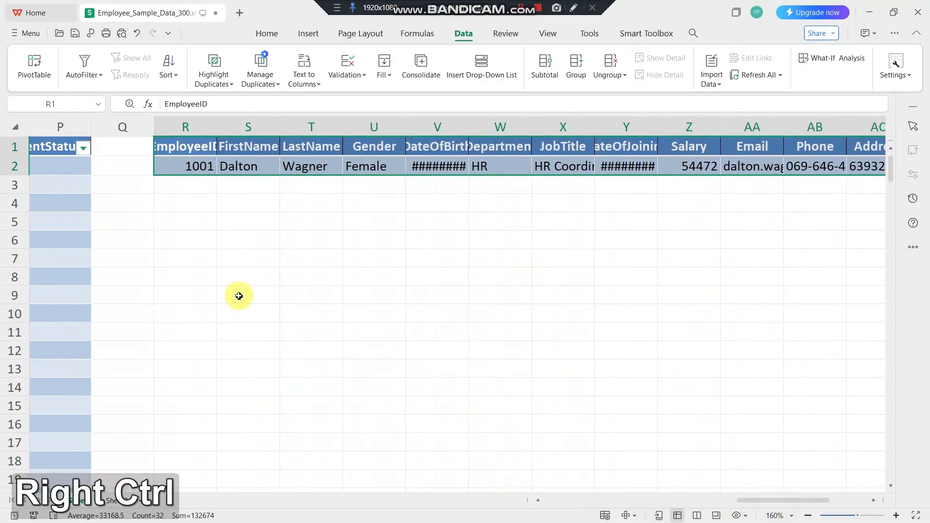
ctrl+scroll(191, 216, down, 1)
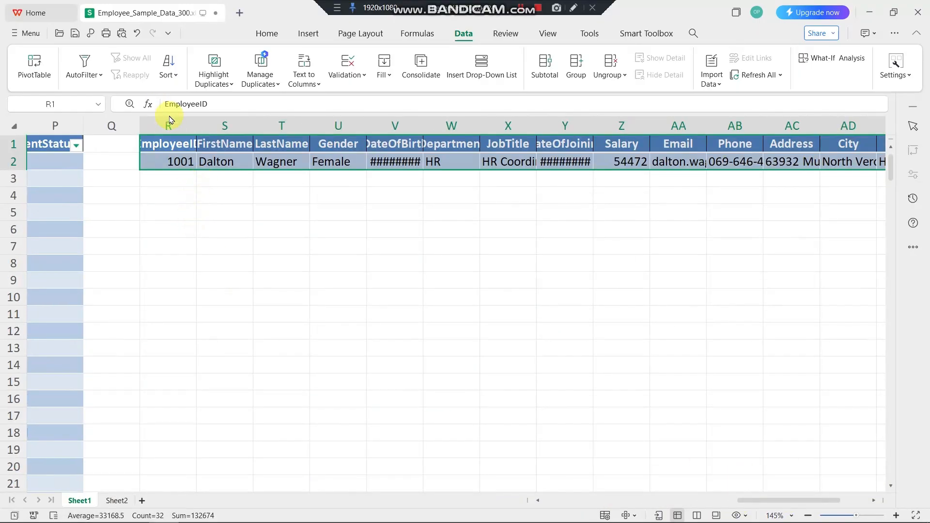
drag(174, 124, 799, 120)
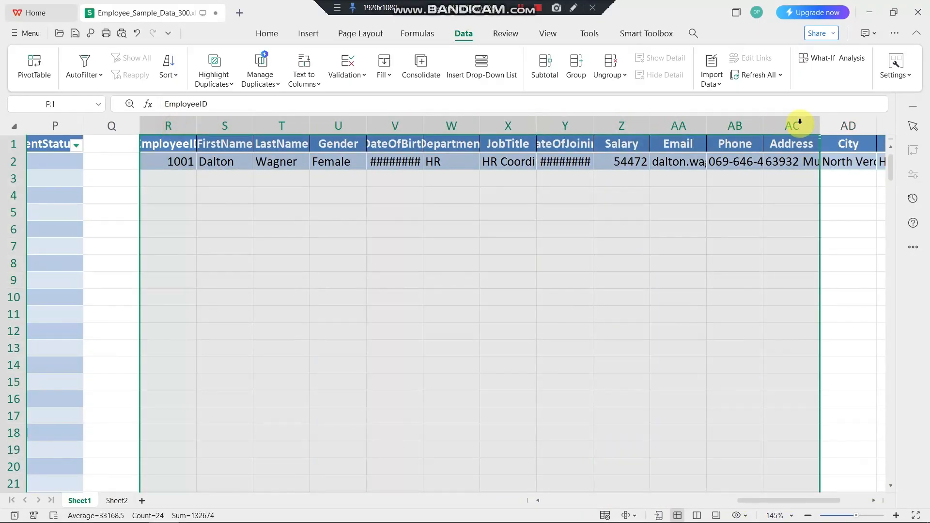
double_click(710, 124)
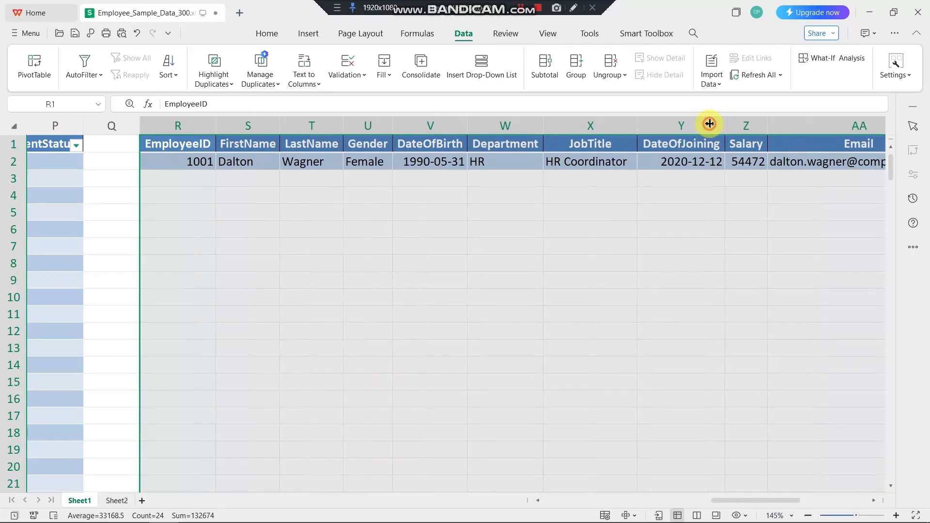
click(490, 234)
Step: Examine the employee table on Sheet1 from the first record down to the last one in row 301
ctrl+scroll(77, 222, up, 3)
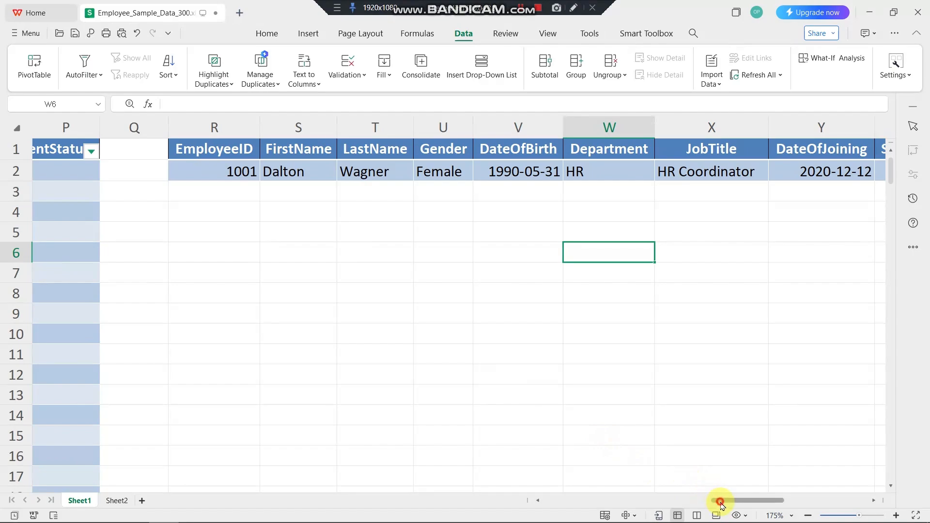
drag(720, 501, 525, 516)
ctrl+scroll(449, 368, down, 1)
ctrl+scroll(449, 368, down, 4)
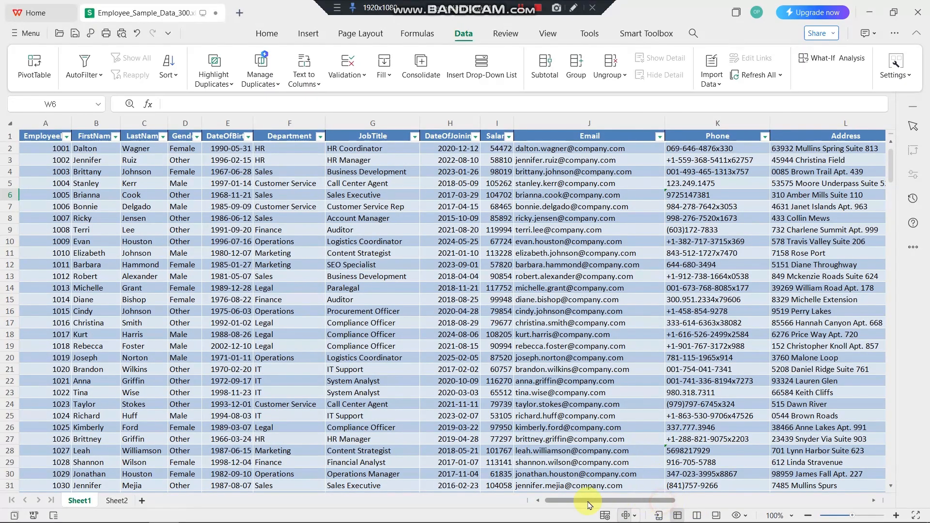
scroll(353, 286, down, 14)
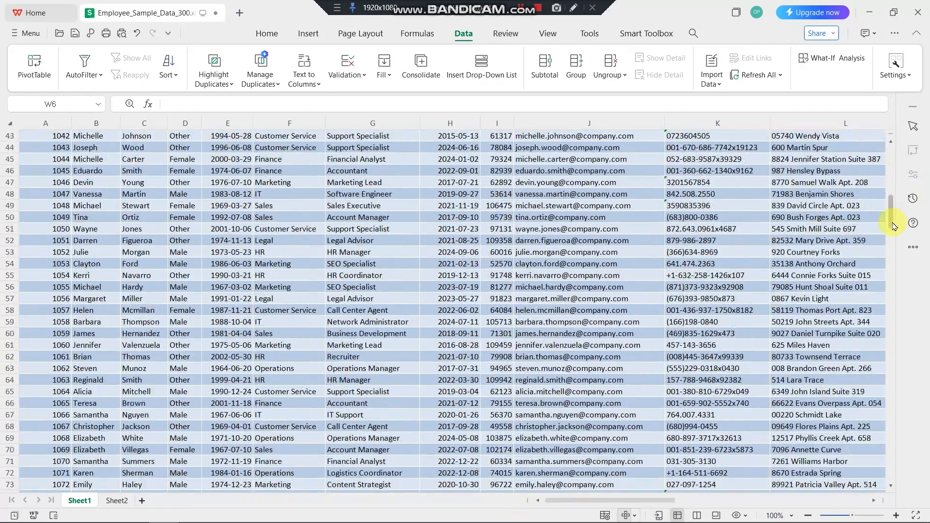
drag(894, 226, 895, 515)
ctrl+scroll(155, 436, up, 6)
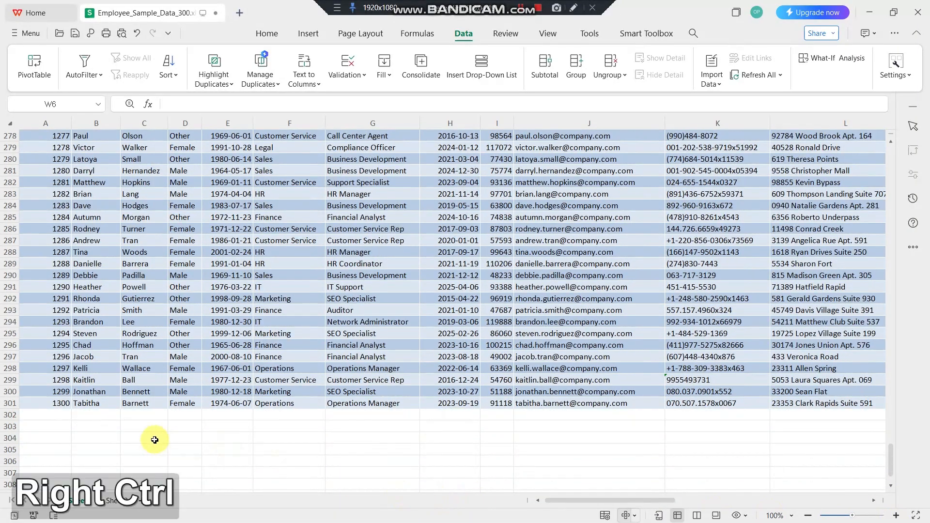
scroll(57, 410, down, 2)
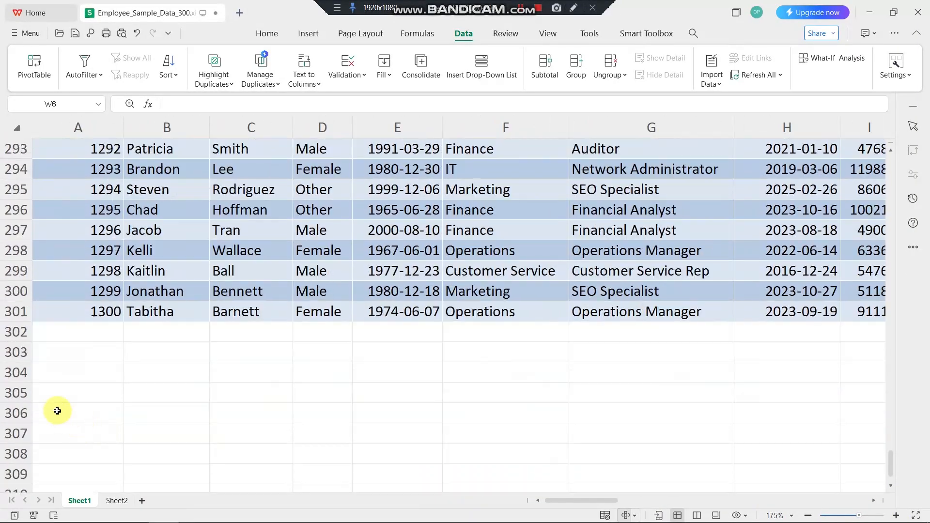
click(7, 312)
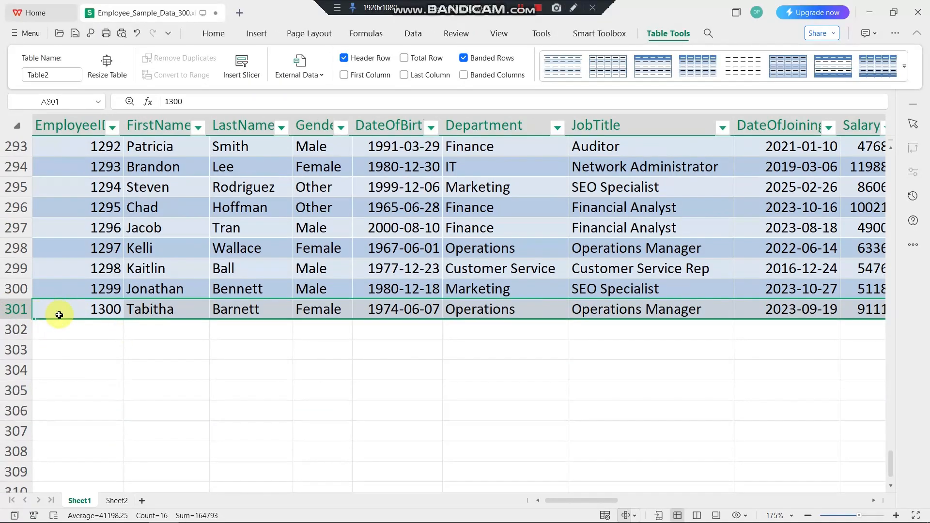
click(588, 426)
ctrl+scroll(794, 394, down, 1)
scroll(783, 472, up, 4)
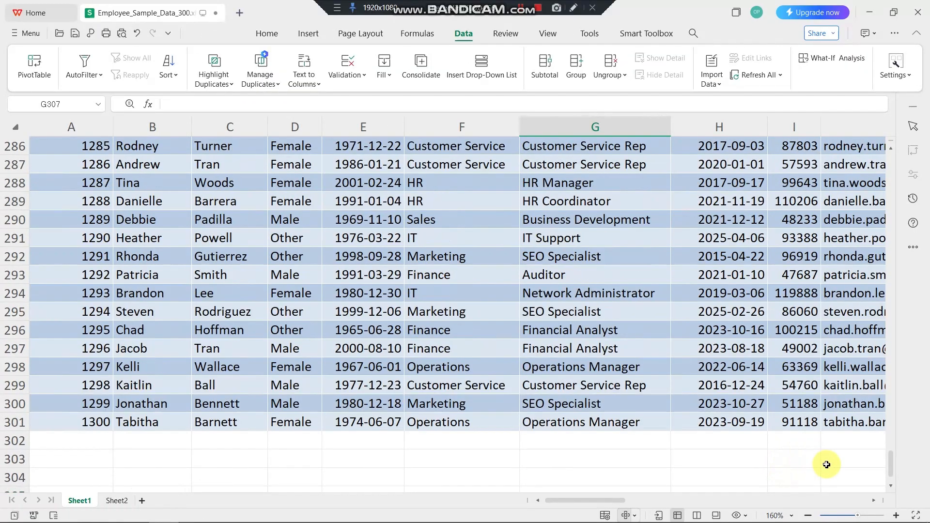
drag(892, 470, 891, 129)
ctrl+scroll(659, 466, down, 3)
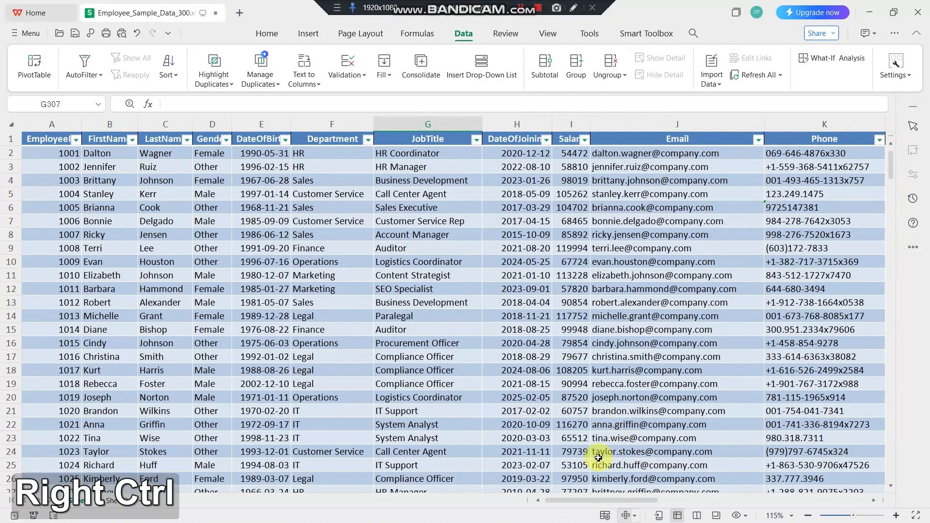
Step: Create a data validation rule for the EmployeeID lookup cell R2 on Sheet1 that allows a list with in-cell dropdown
scroll(598, 453, down, 1)
drag(570, 502, 709, 510)
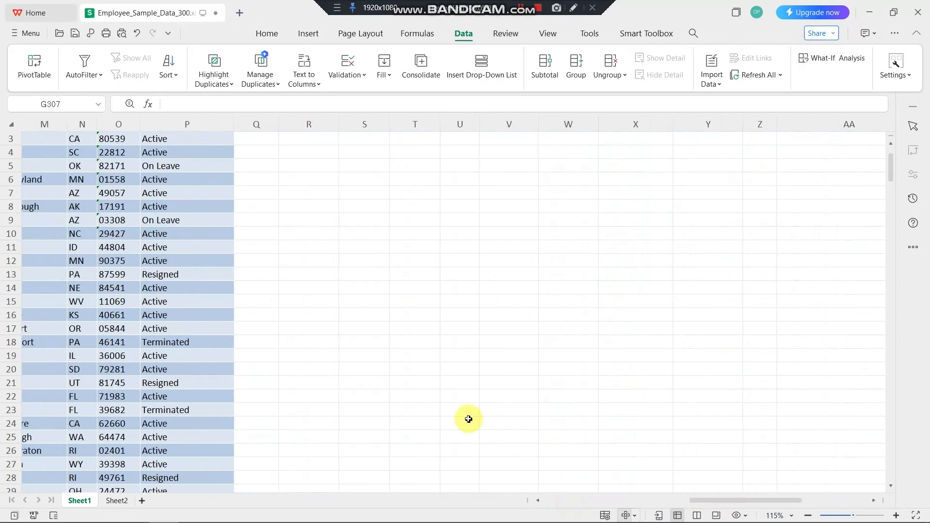
scroll(469, 418, up, 1)
ctrl+scroll(329, 198, up, 5)
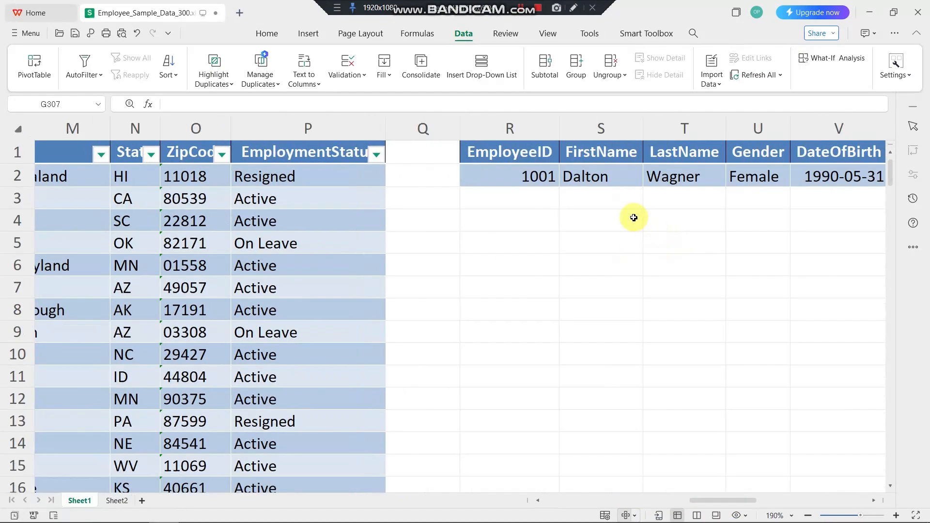
click(512, 167)
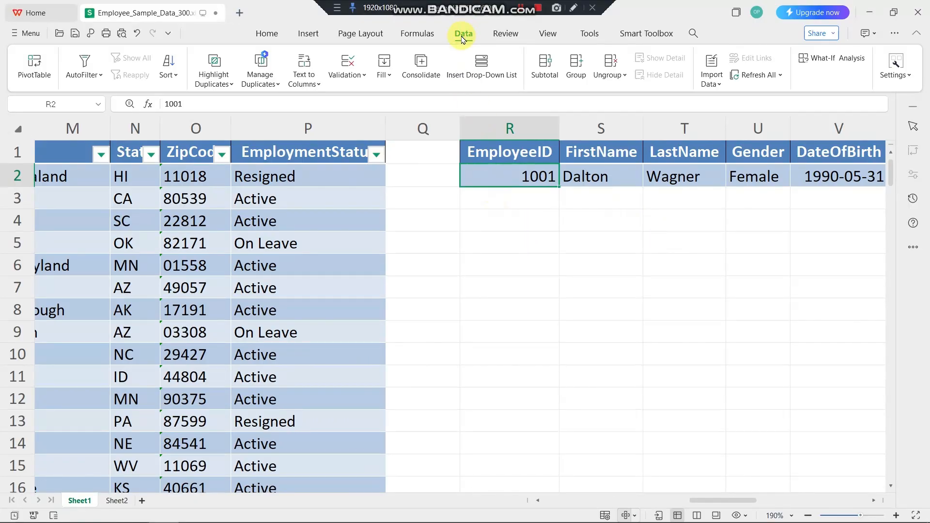
click(342, 75)
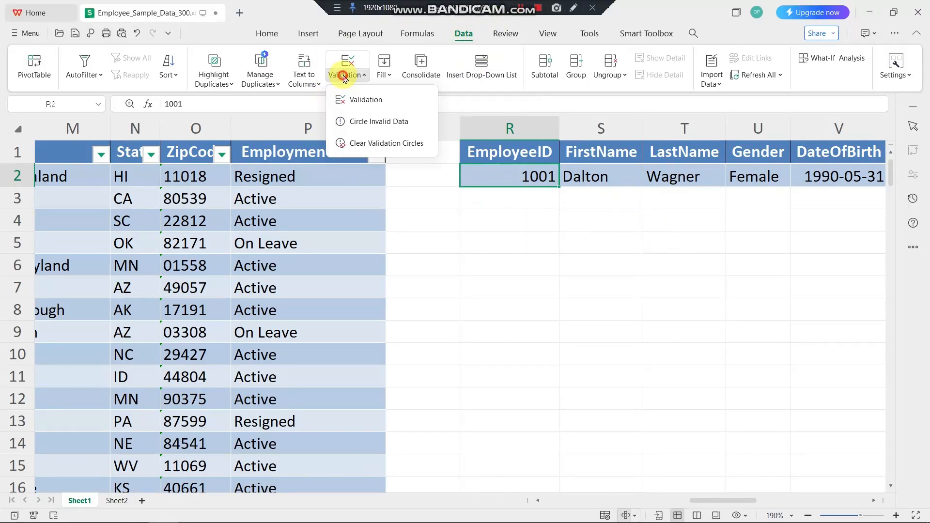
click(363, 100)
click(387, 229)
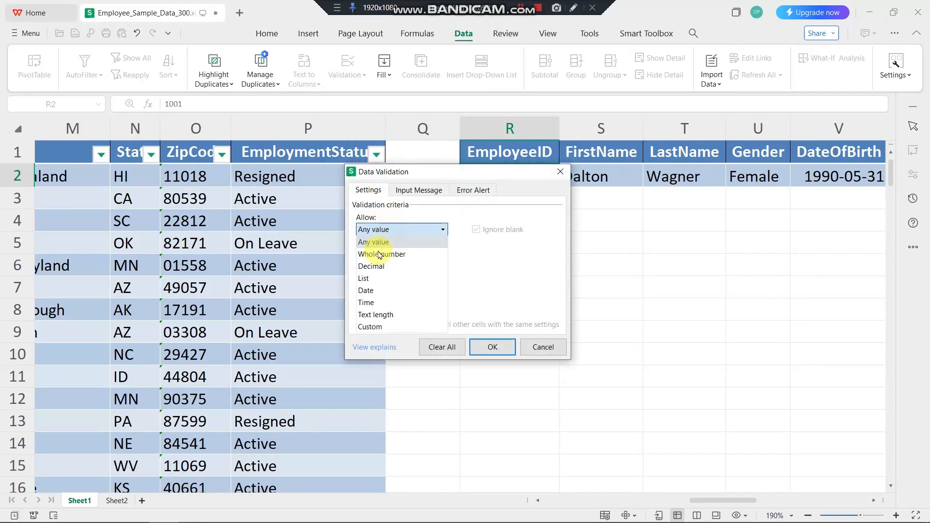
click(378, 276)
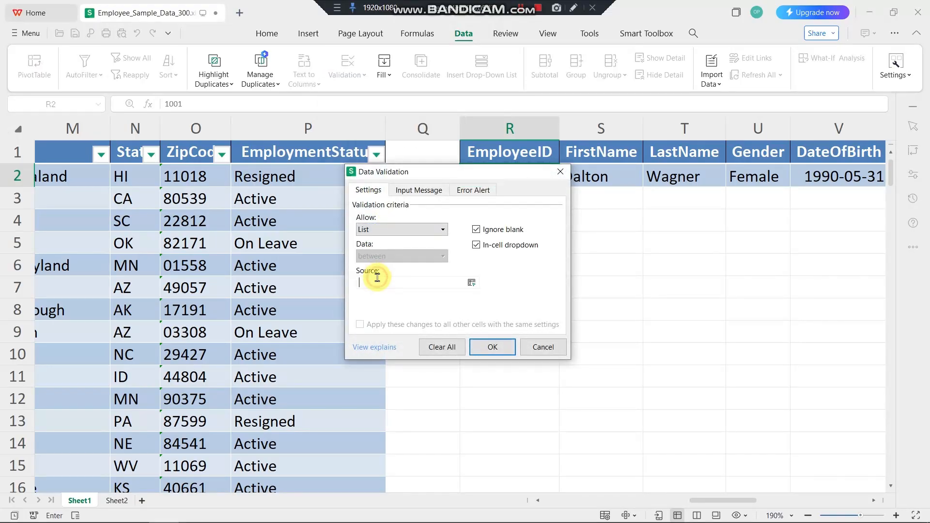
Step: Set the validation list's source to =$A$2:$A$301 and apply the rule
drag(697, 505, 524, 516)
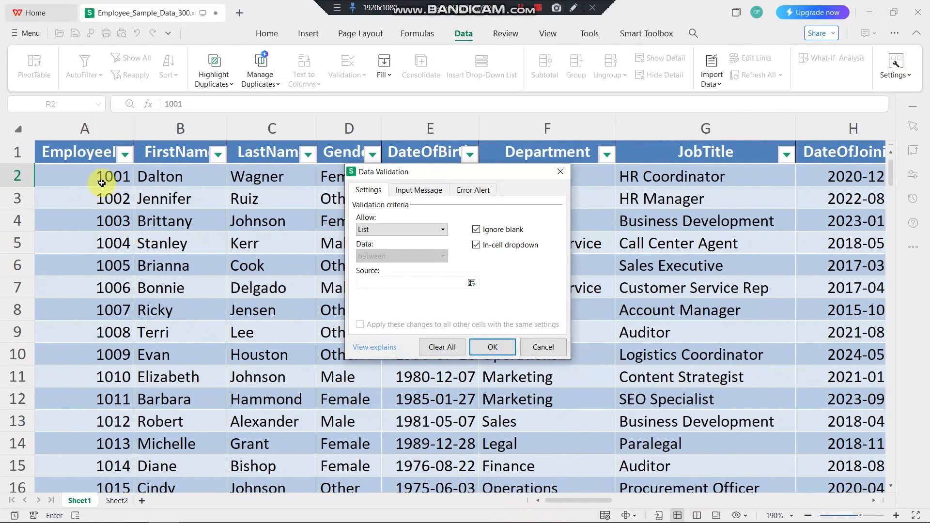
drag(102, 183, 97, 270)
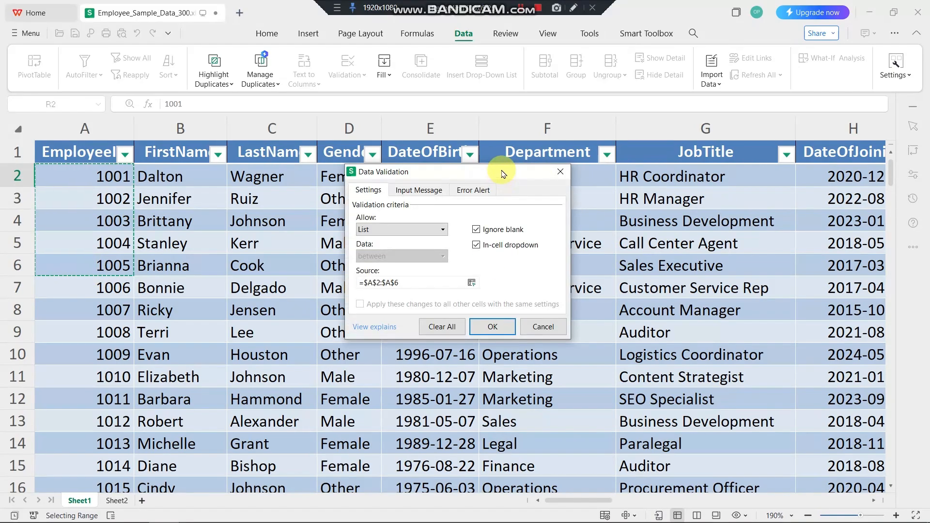
drag(503, 176, 658, 189)
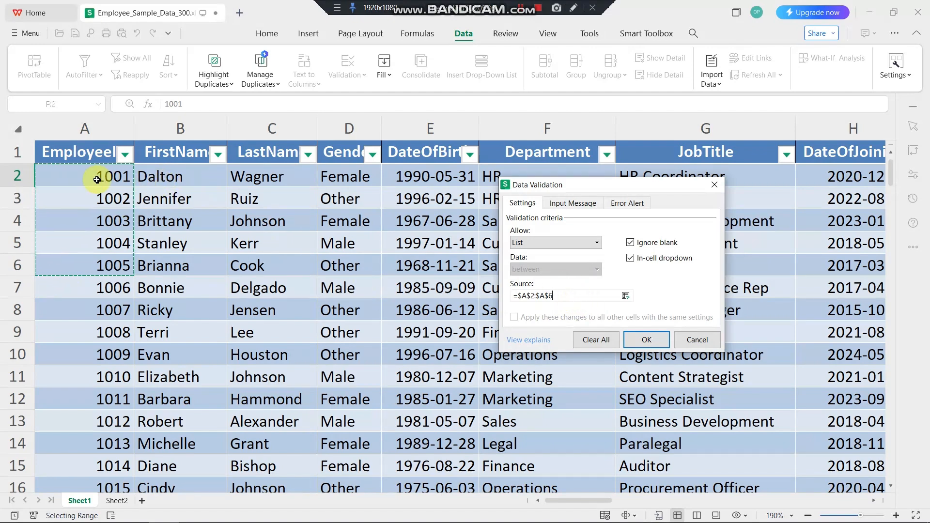
drag(96, 179, 97, 219)
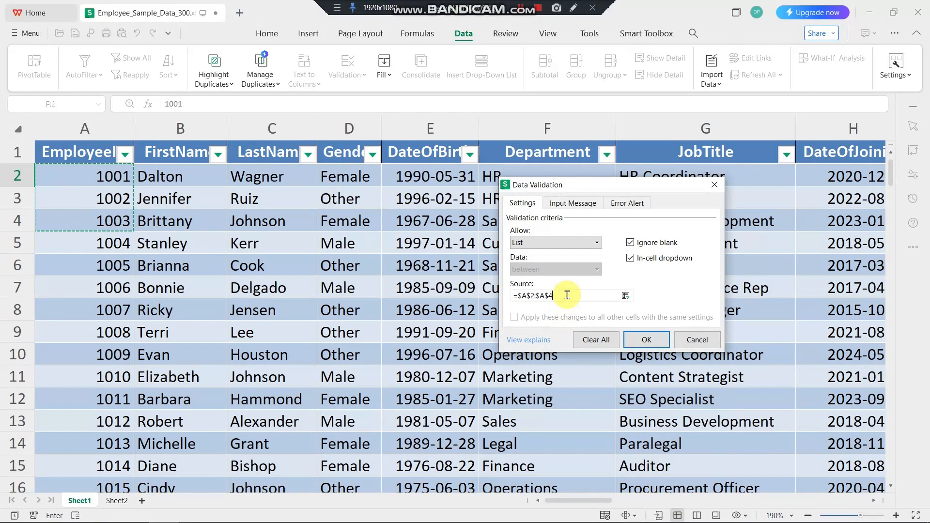
key(BackSpace)
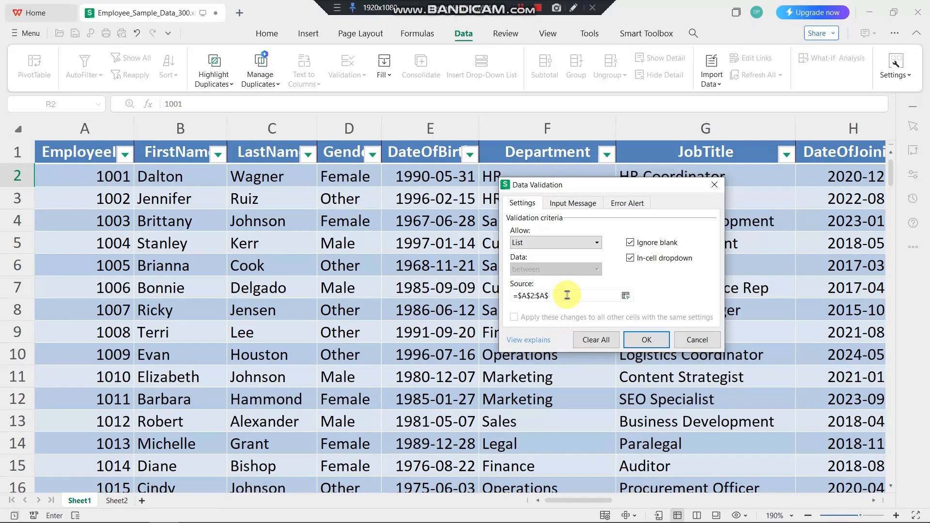
text(301)
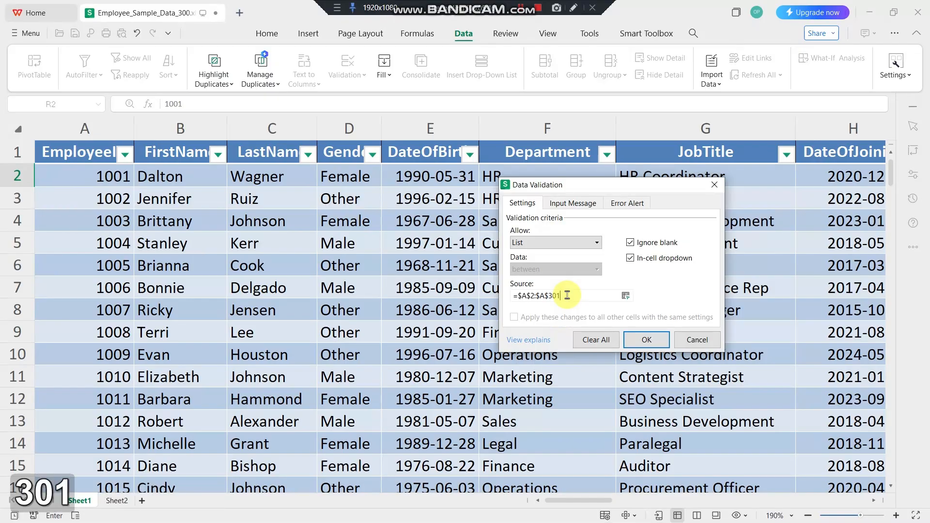
key(Return)
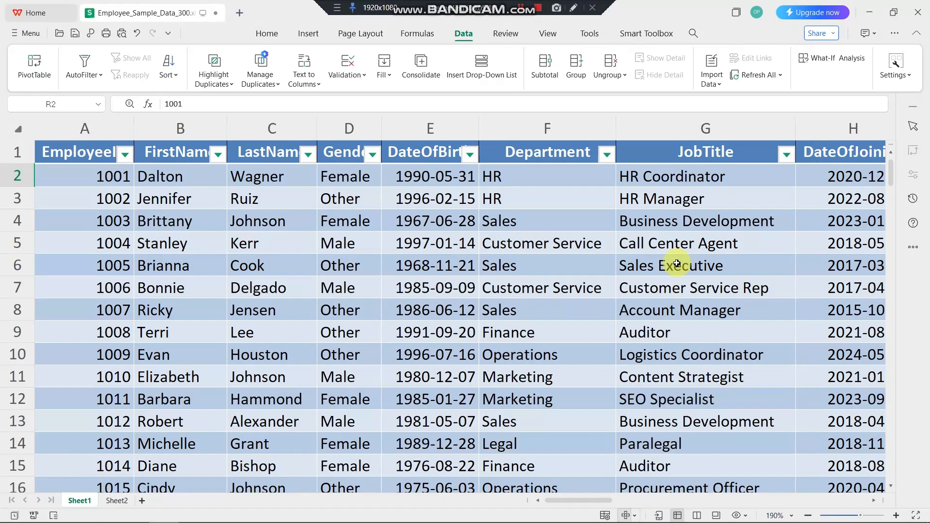
Step: Select the fifth employee's ID from the new dropdown in the EmployeeID lookup cell R2
ctrl+scroll(676, 264, down, 6)
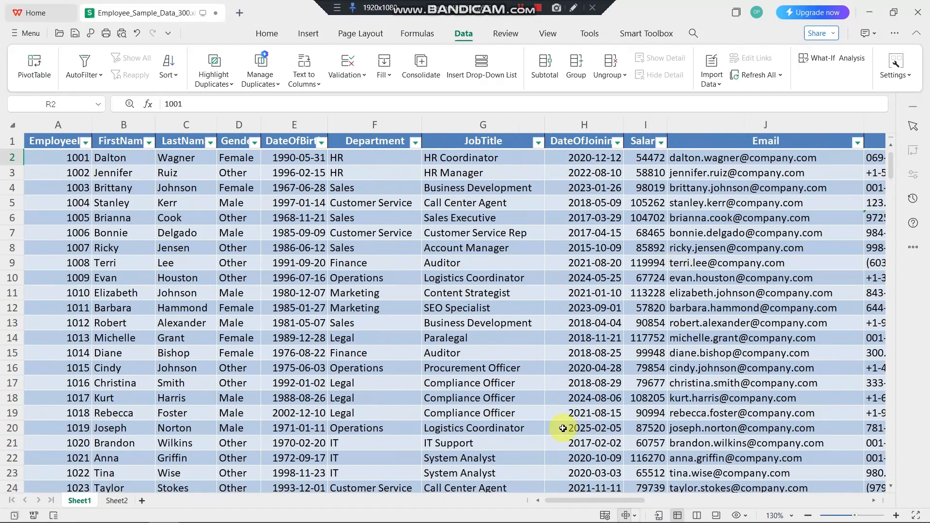
drag(569, 502, 702, 470)
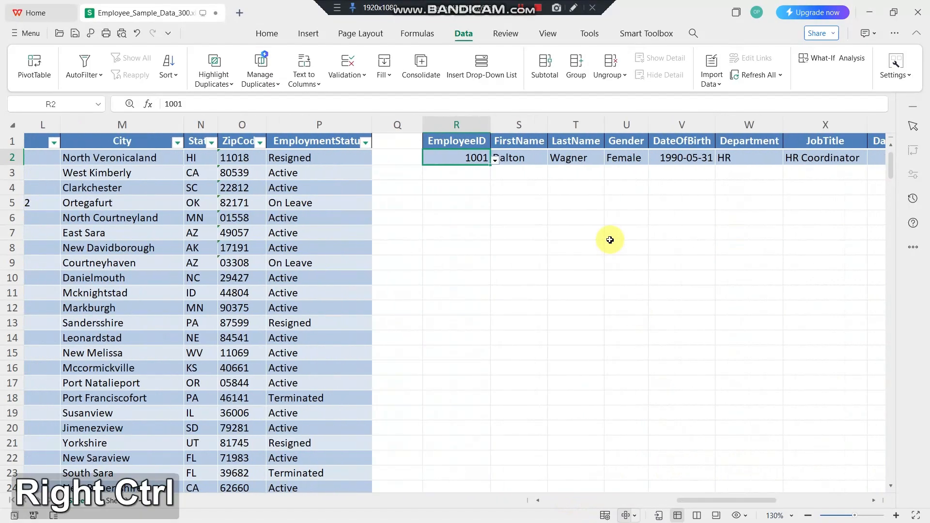
ctrl+scroll(733, 216, up, 5)
click(667, 177)
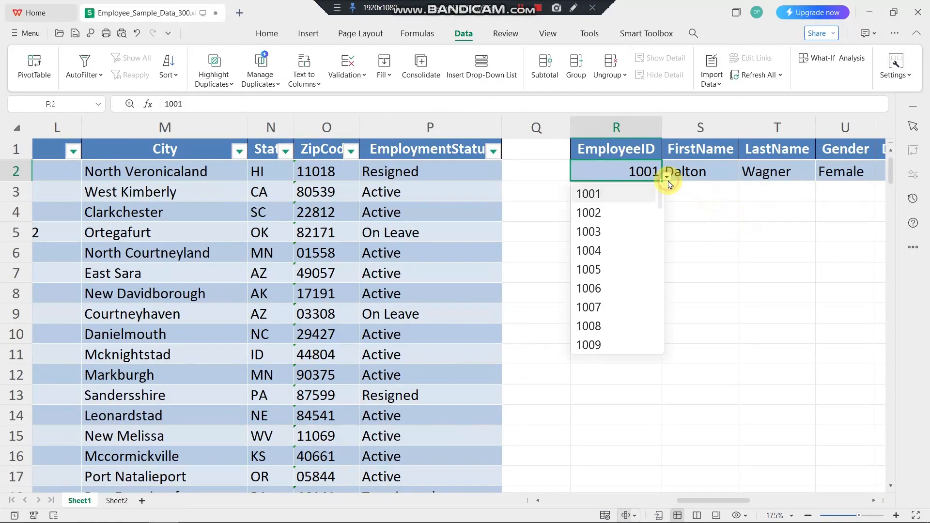
click(591, 269)
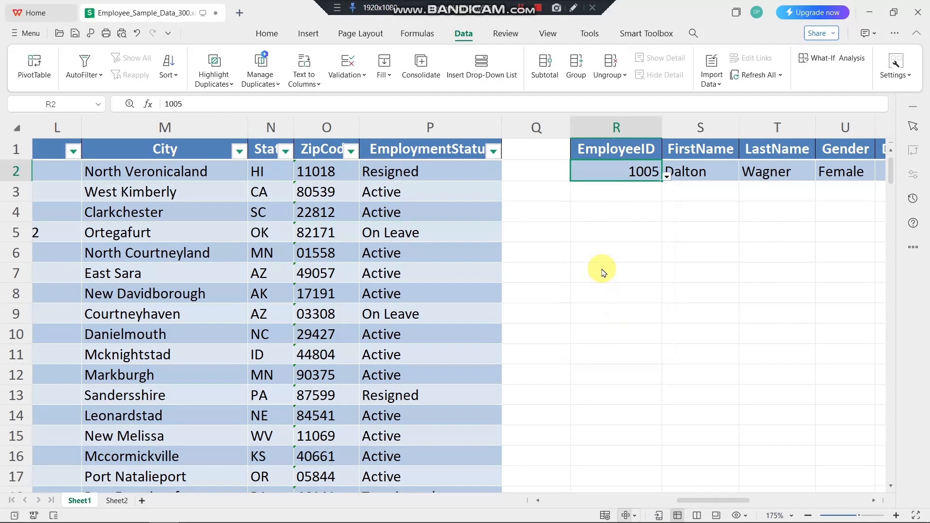
Step: Begin a VLOOKUP formula in the FirstName lookup cell S2 with R2 as the lookup value
click(695, 208)
click(701, 176)
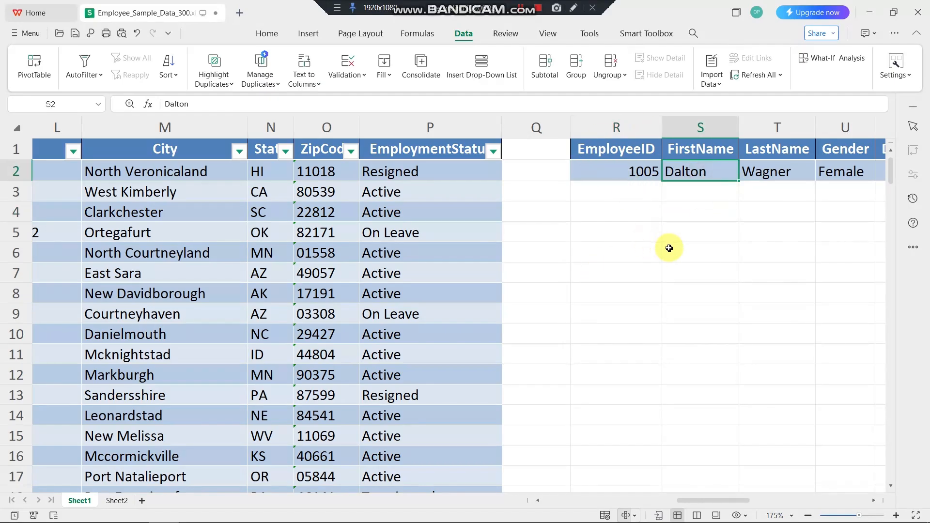
text(=vl)
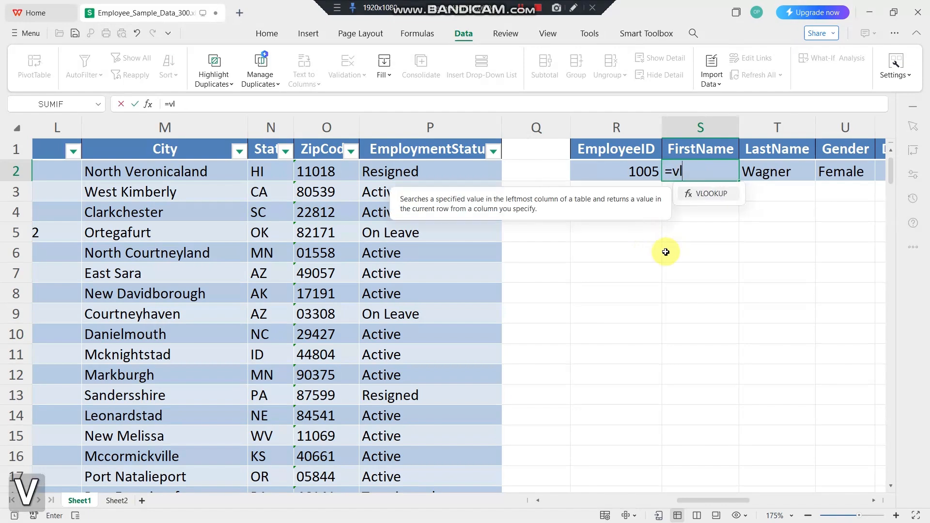
text(ookup()
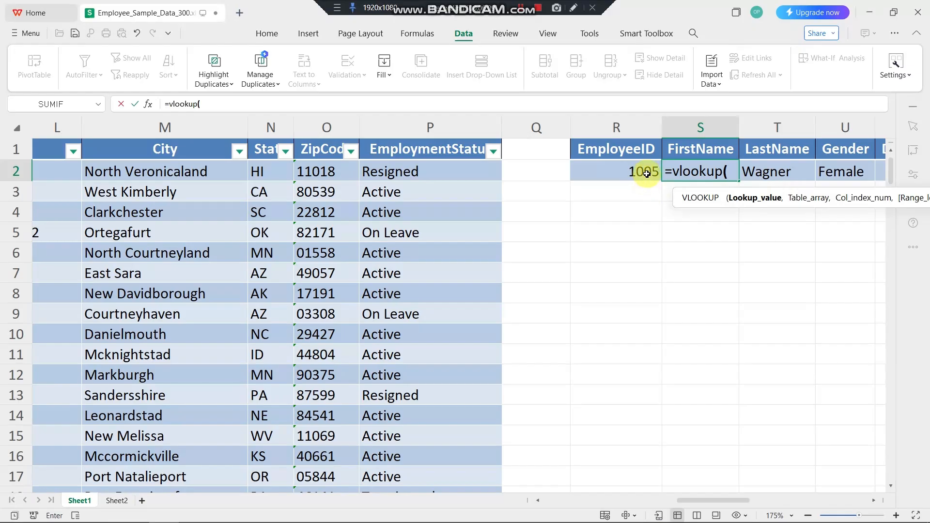
click(599, 174)
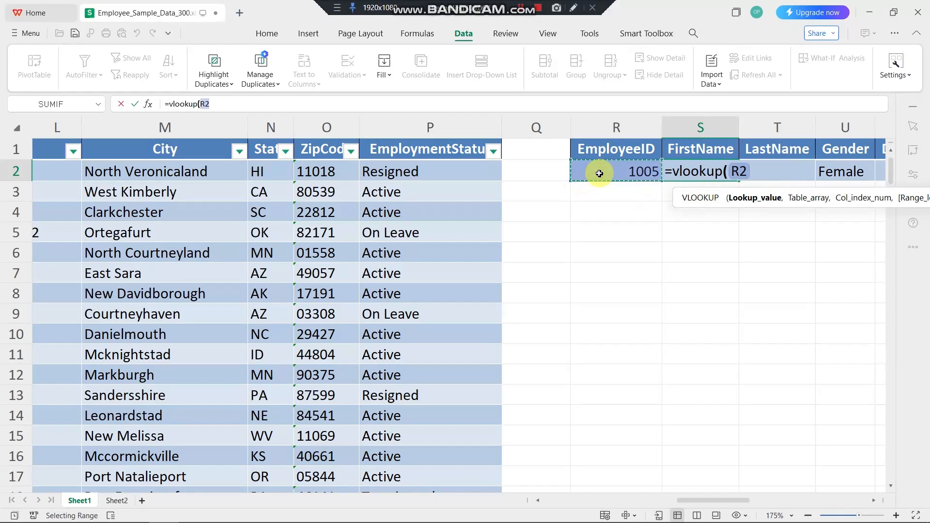
text(,)
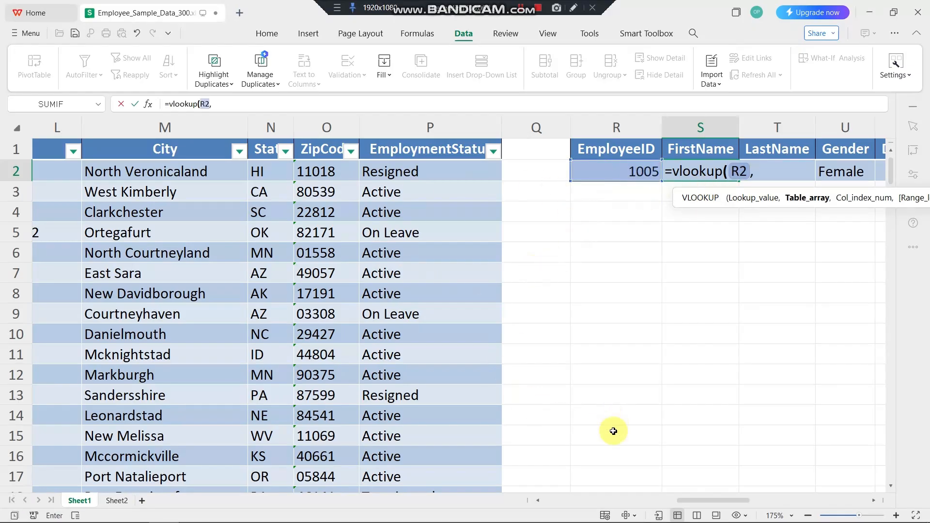
Step: Set the table array of the S2 VLOOKUP to the whole employee table, A1:P301
key(ctrl)
drag(680, 501, 359, 522)
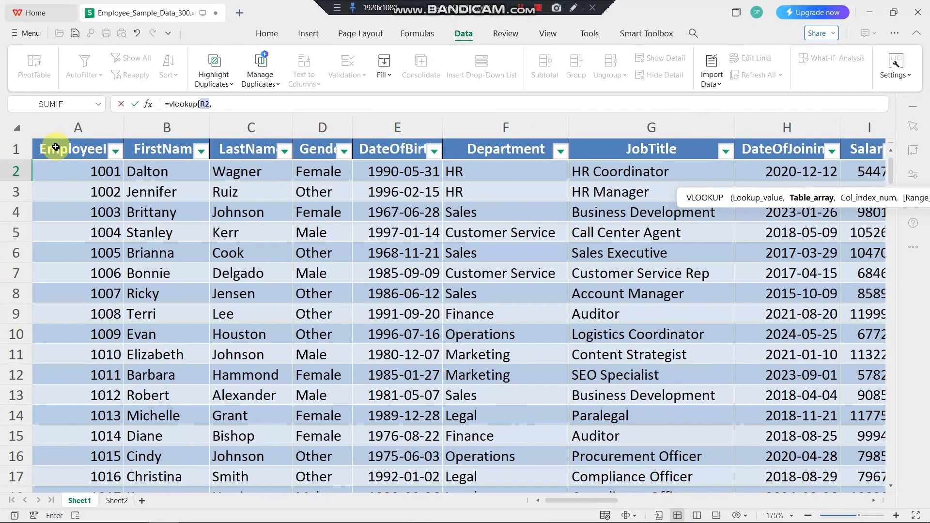
drag(55, 147, 167, 220)
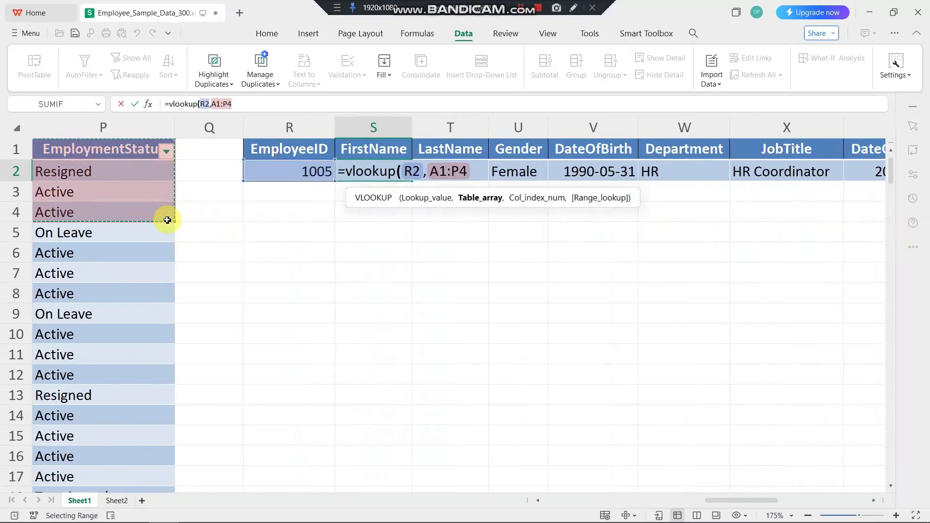
click(253, 104)
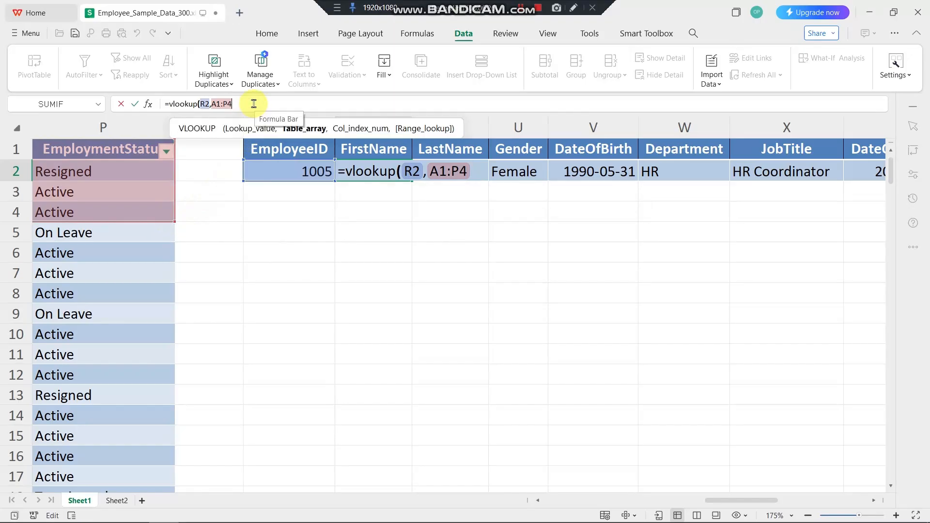
key(BackSpace)
text(301)
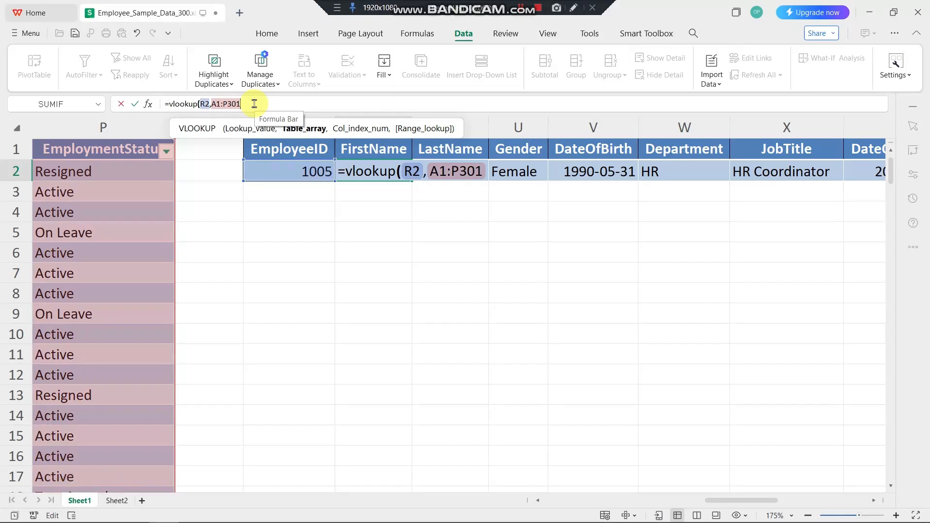
Step: Complete the S2 VLOOKUP with column index 2 and exact match 0, and enter the formula
text(,)
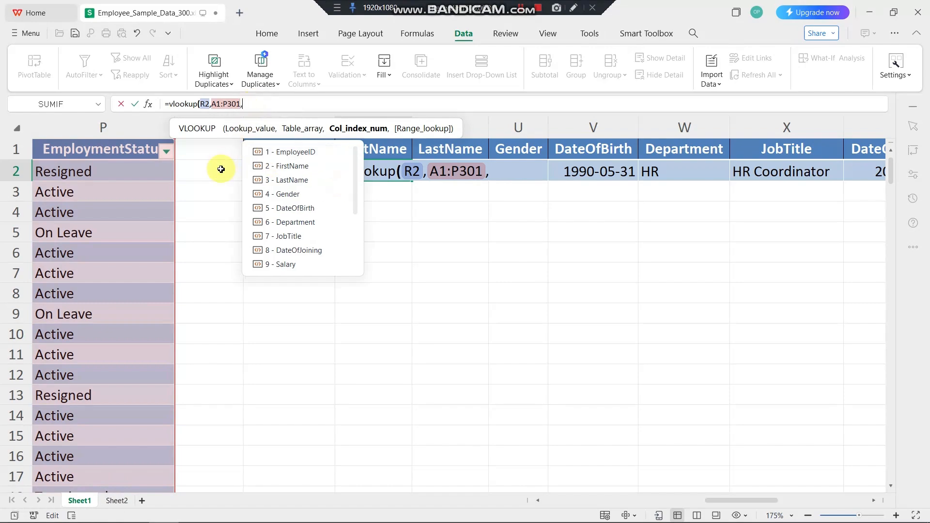
text(2,)
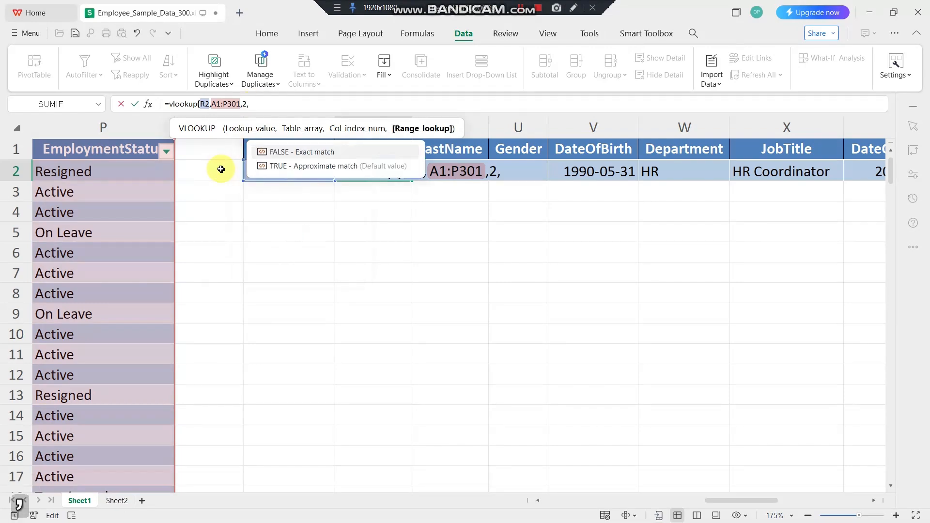
text(0))
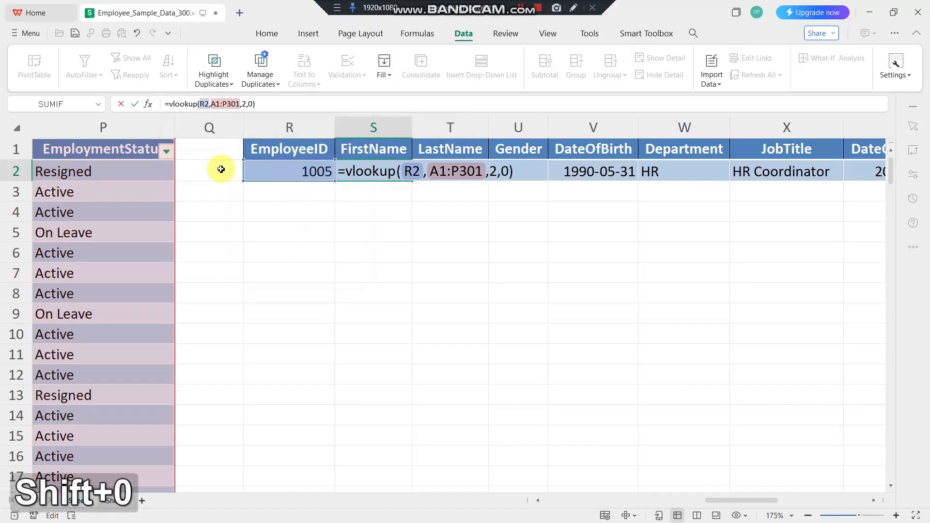
key(Return)
click(380, 172)
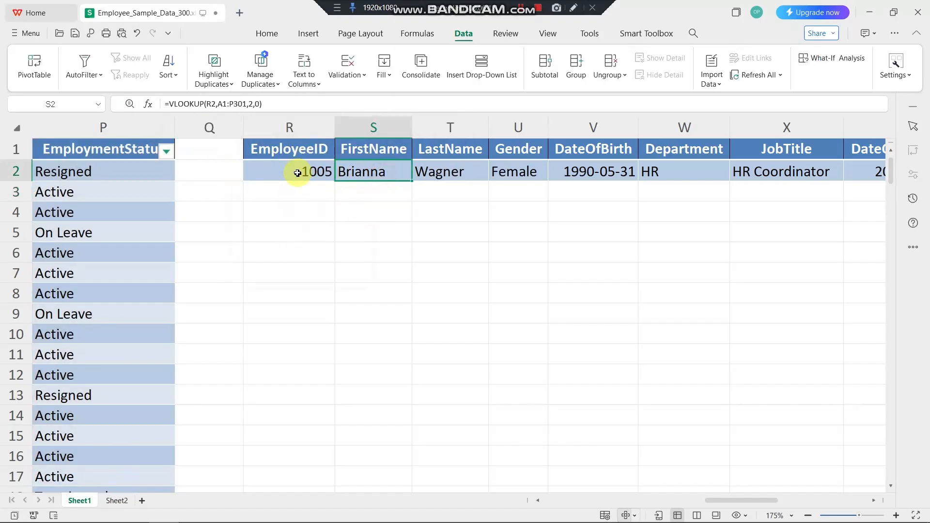
Step: Test the FirstName lookup by choosing the fifth, second and finally the eighth employee's ID from the R2 dropdown
click(298, 173)
click(338, 176)
click(276, 269)
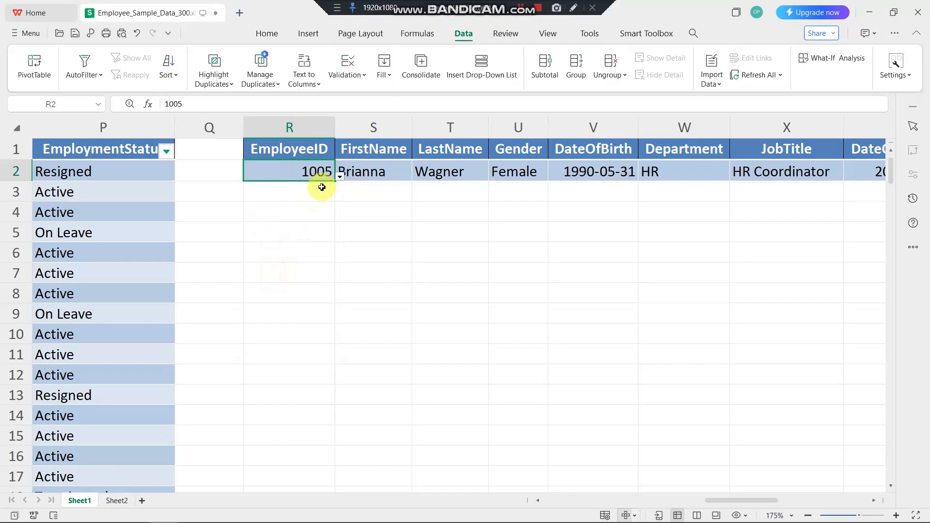
click(296, 216)
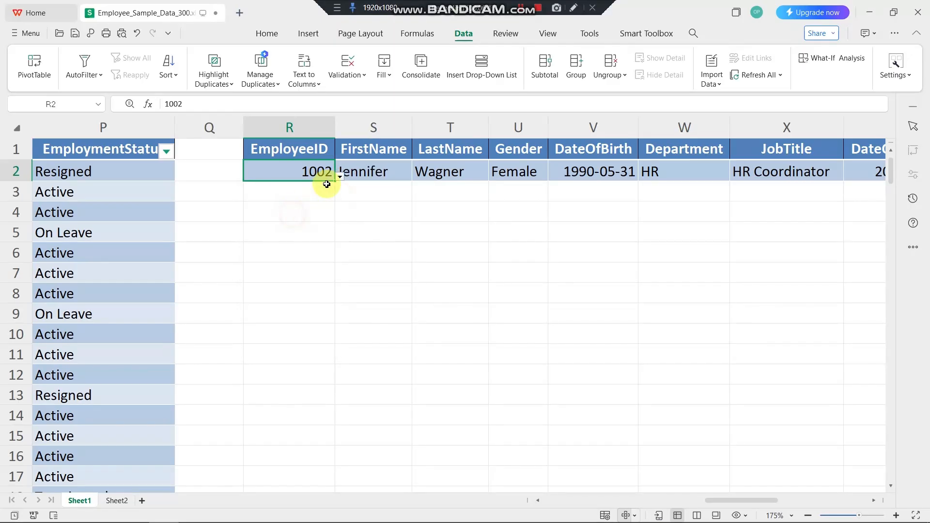
click(340, 176)
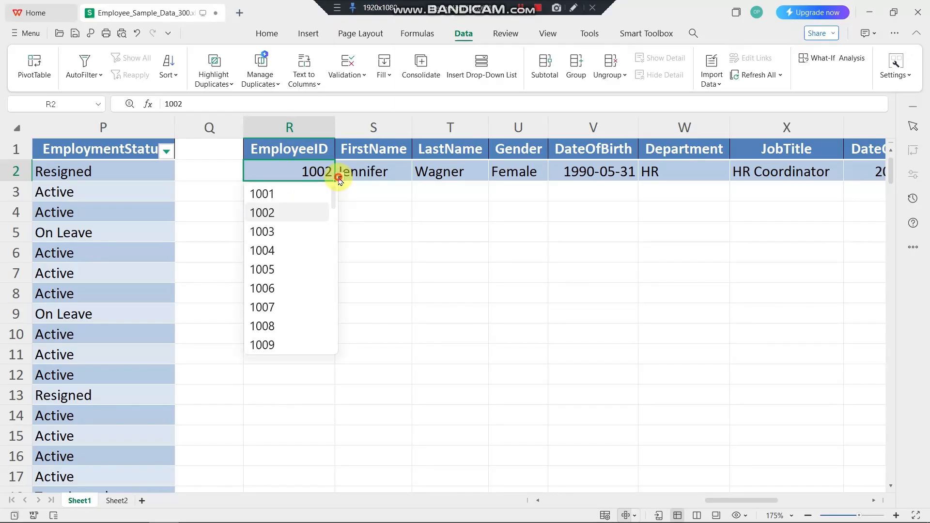
click(263, 325)
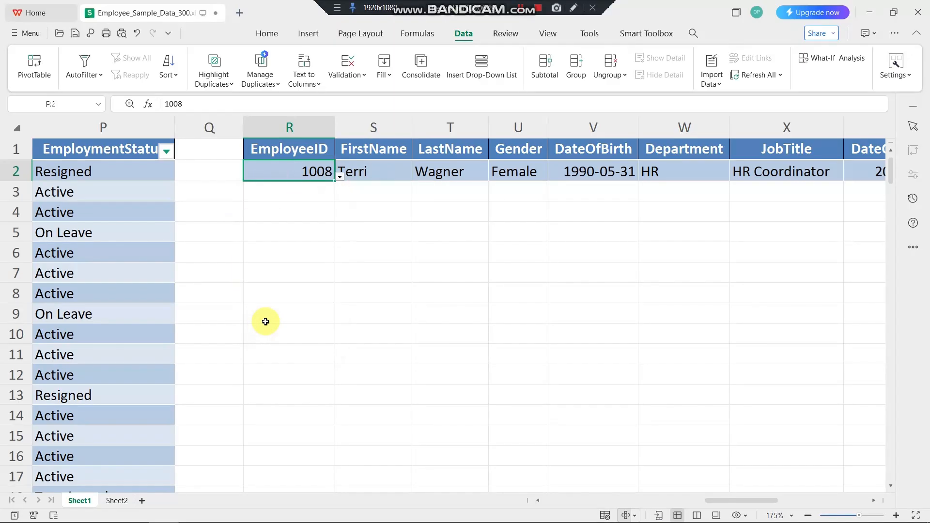
click(342, 178)
click(265, 325)
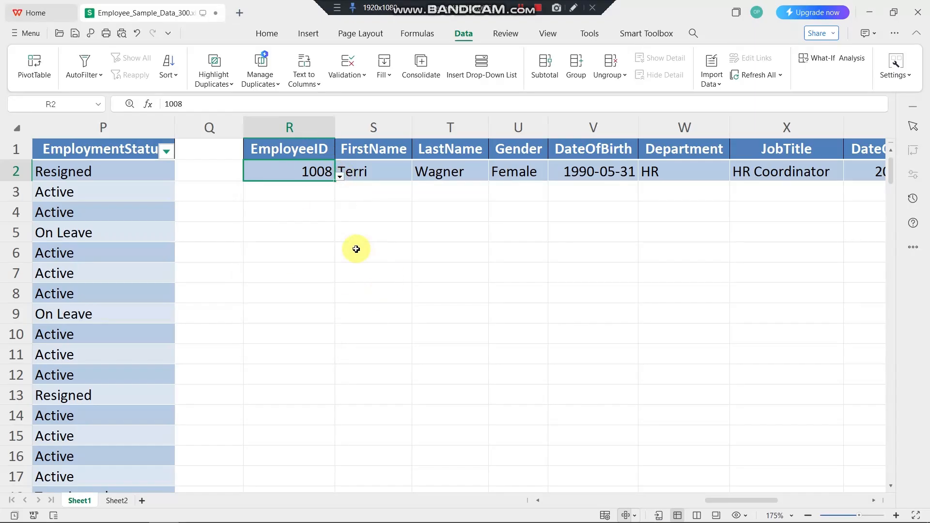
Step: Widen the EmployeeID and FirstName columns of the lookup row, columns R and S
click(356, 248)
drag(335, 128, 353, 130)
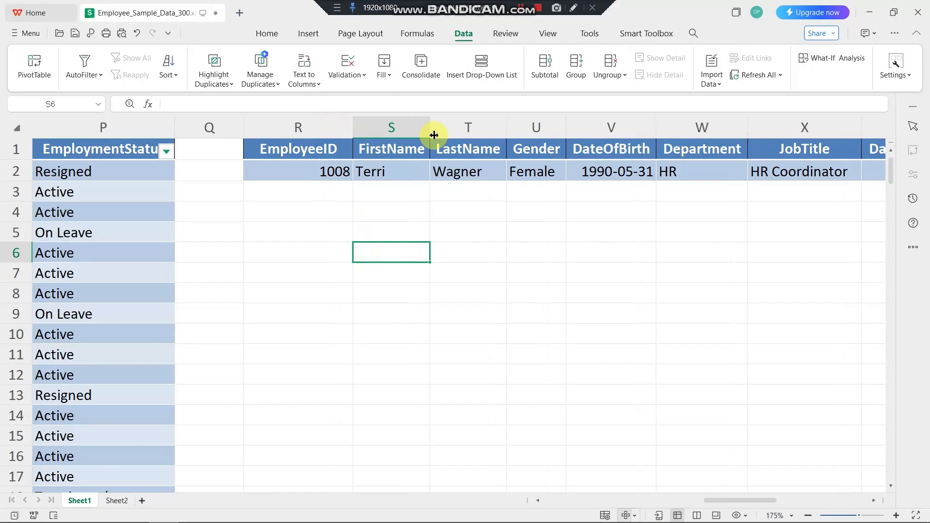
drag(434, 135, 460, 130)
click(338, 347)
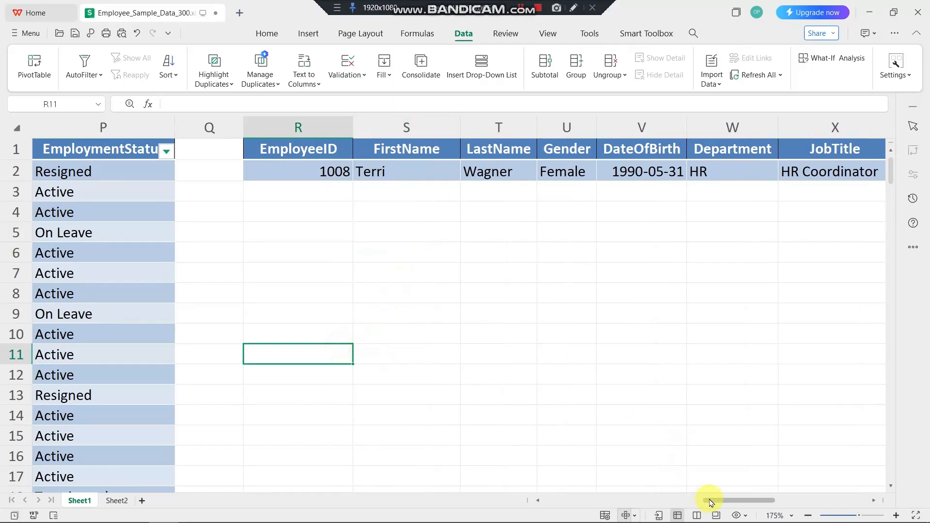
Step: Select the whole employee table and rename it mytable
click(77, 198)
key(ctrl+a)
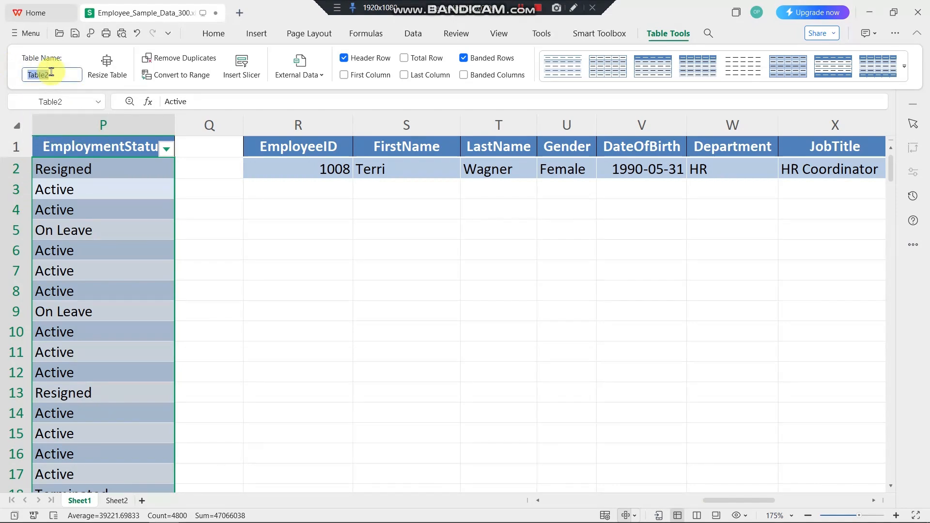
text(my)
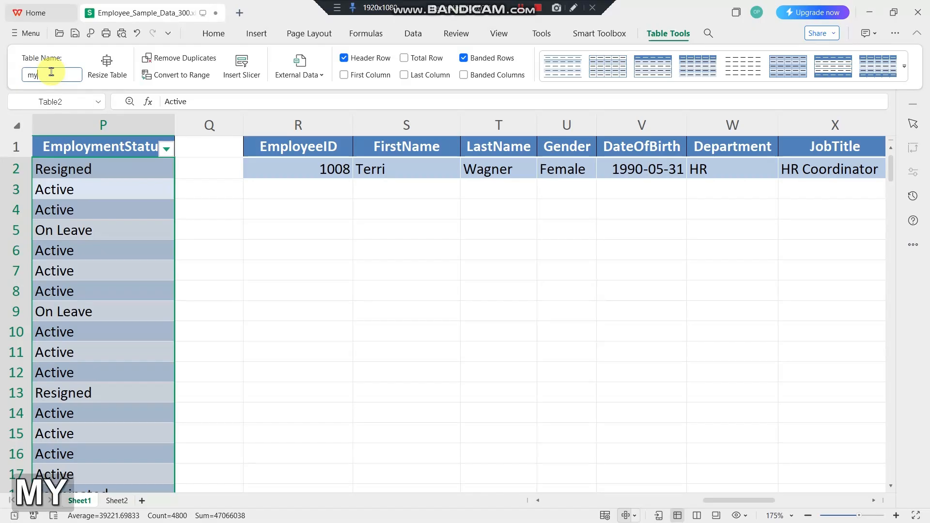
text(table)
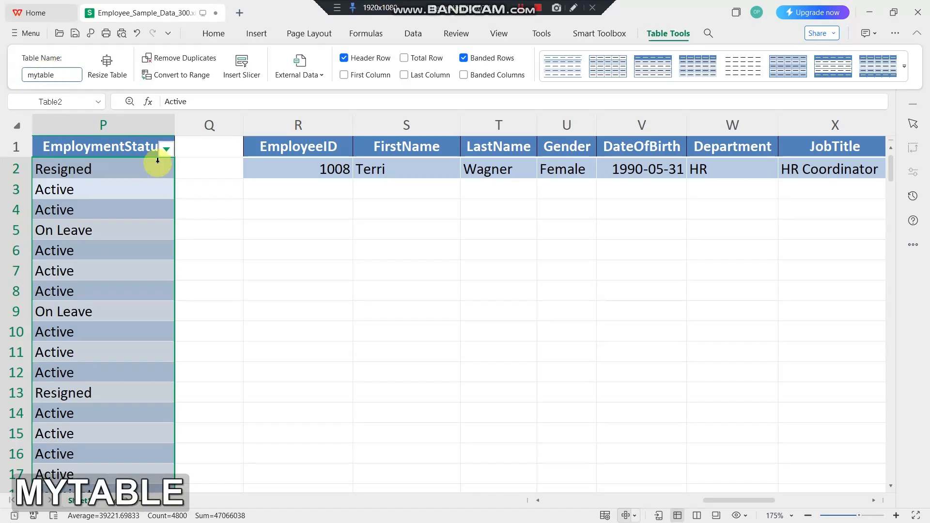
key(Return)
Step: Replace the table array A1:P301 in the S2 FirstName VLOOKUP with the table name mytable
click(372, 230)
click(370, 172)
double_click(369, 171)
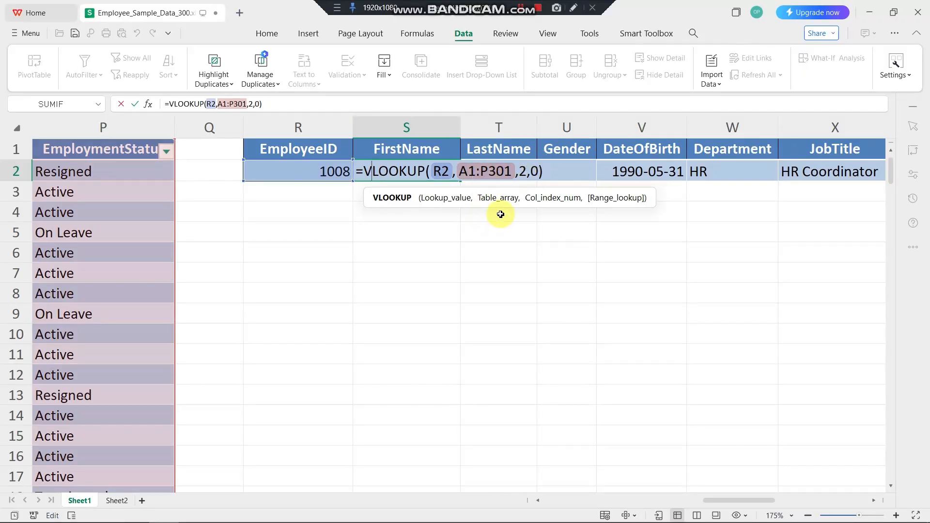
click(490, 197)
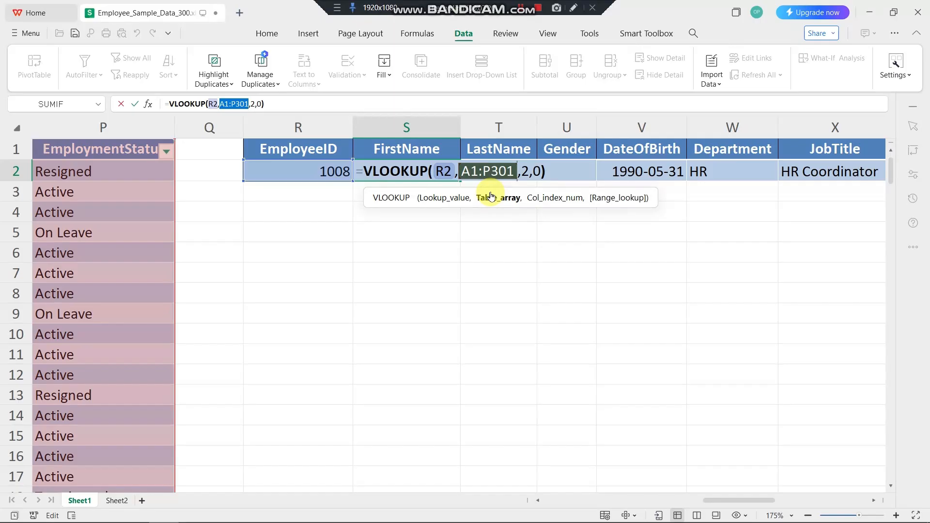
text(mytab)
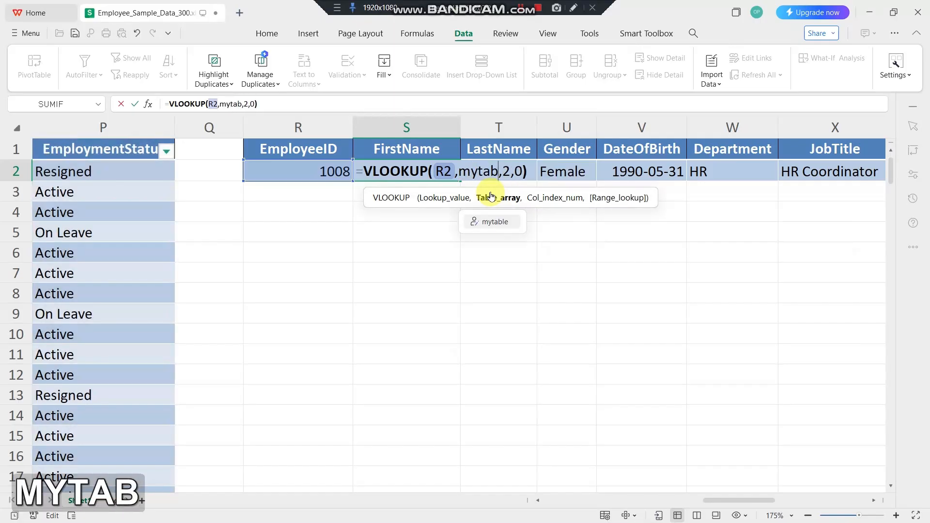
click(482, 222)
key(Return)
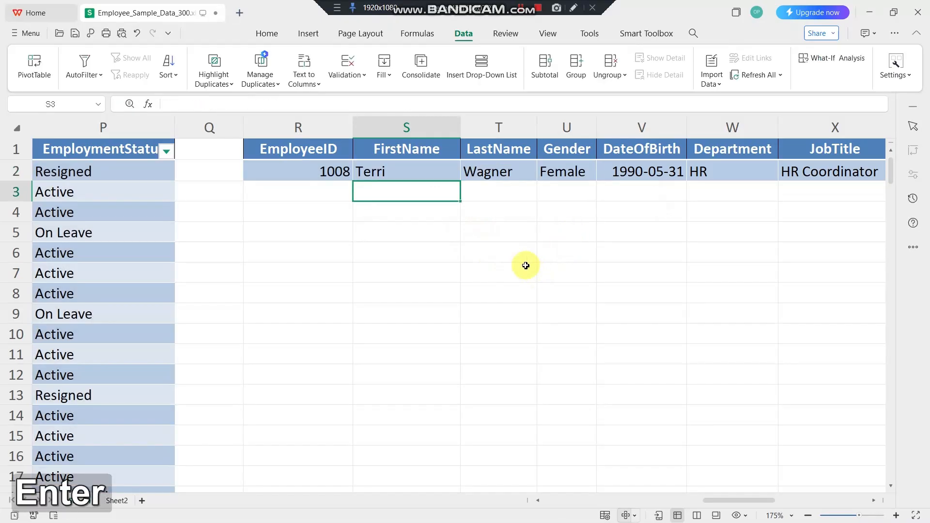
Step: Begin a VLOOKUP formula in the LastName lookup cell T2 with R2 as lookup value and mytable as table array
click(473, 174)
text(=)
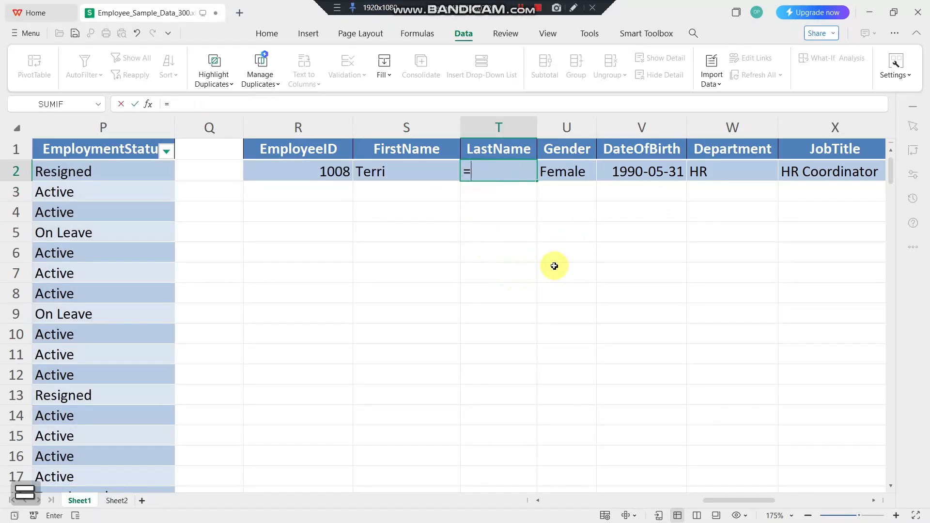
text(vlookup()
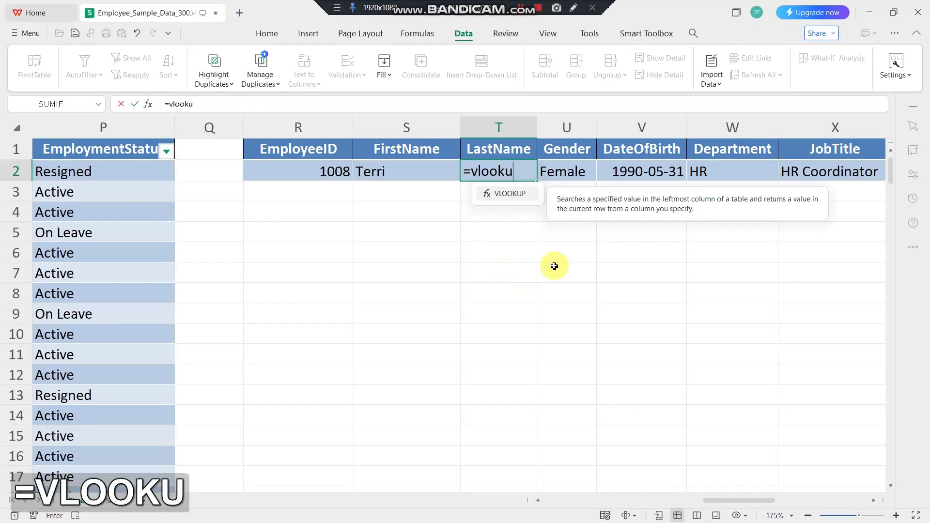
click(292, 176)
text(,)
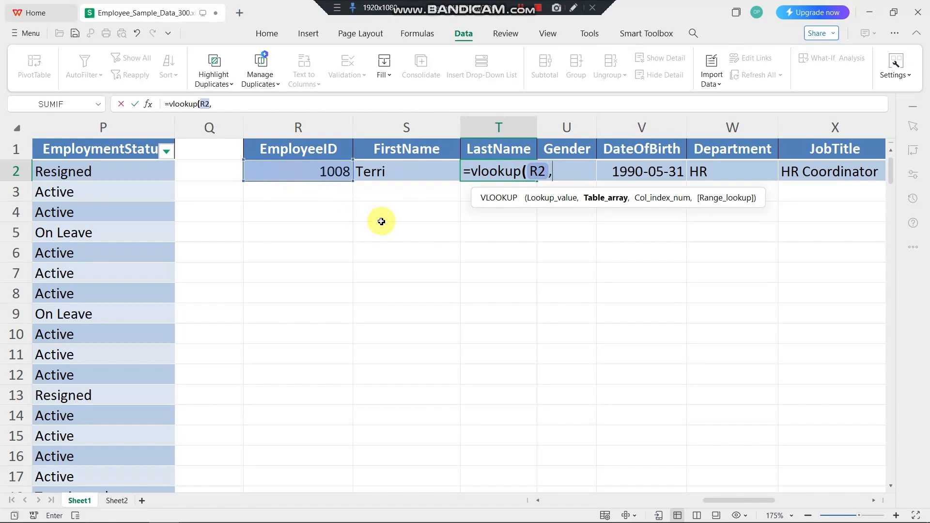
text(myta)
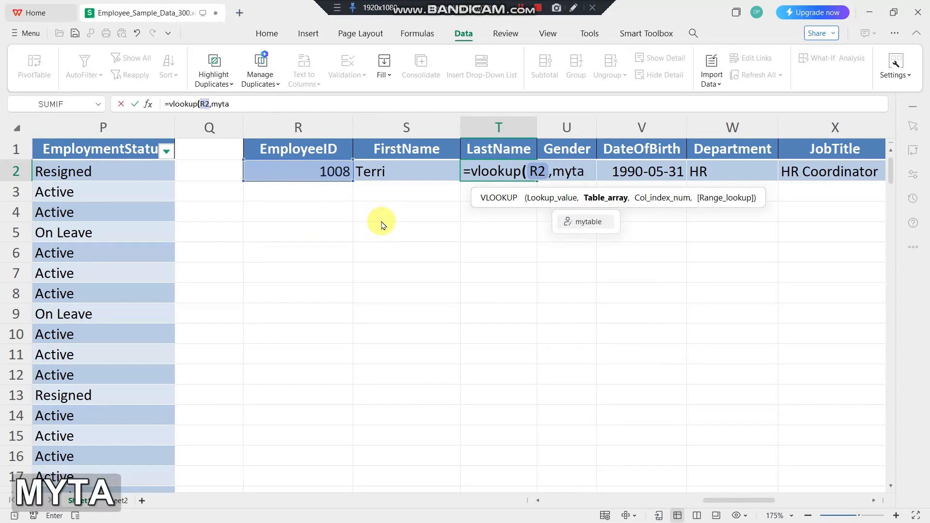
click(580, 226)
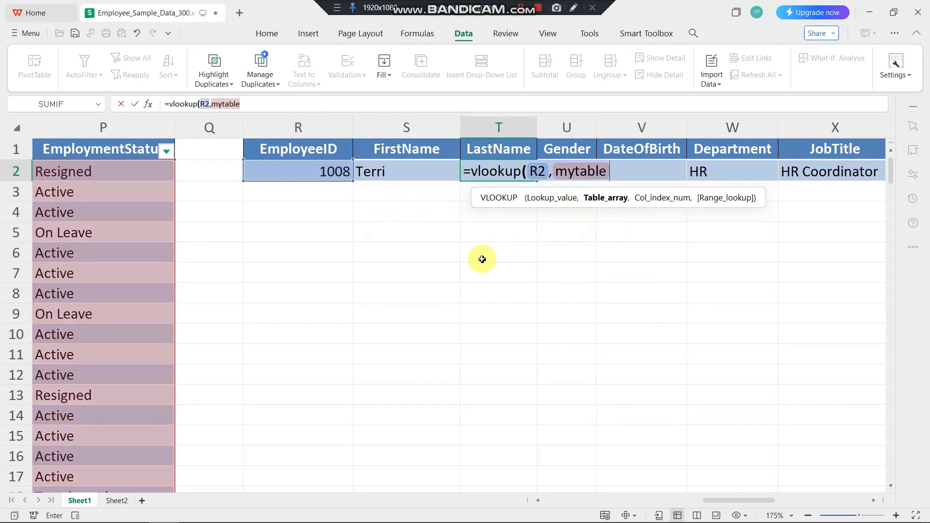
Step: Complete the T2 VLOOKUP with column index 3 and exact match 0, and enter the formula
text(,0)
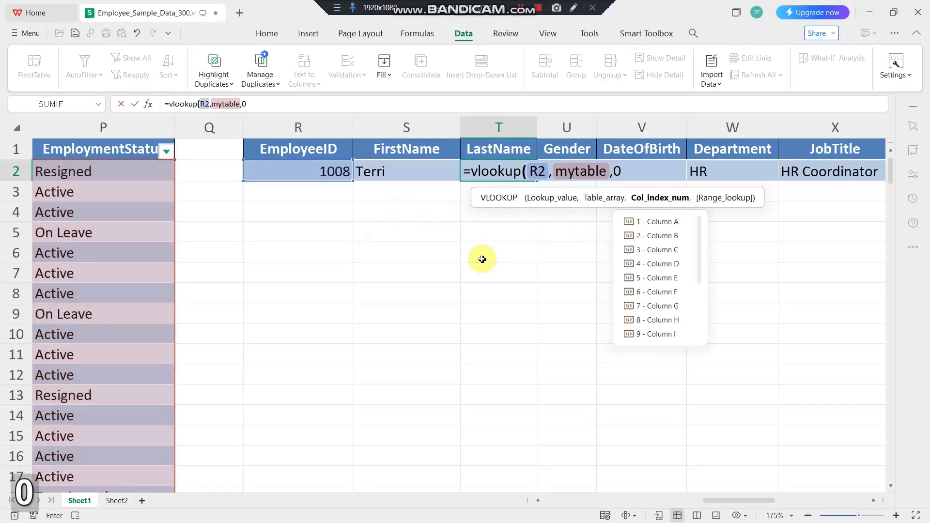
key(BackSpace)
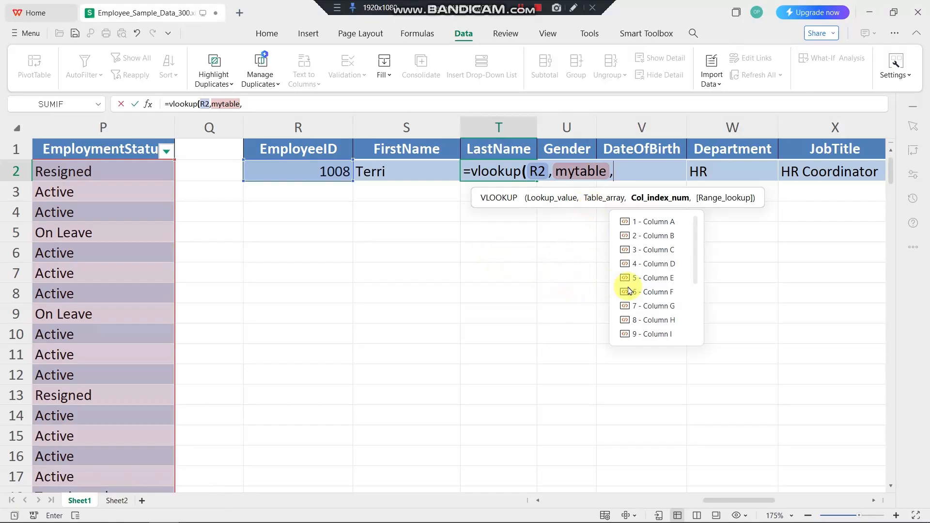
scroll(664, 298, down, 1)
drag(707, 499, 470, 519)
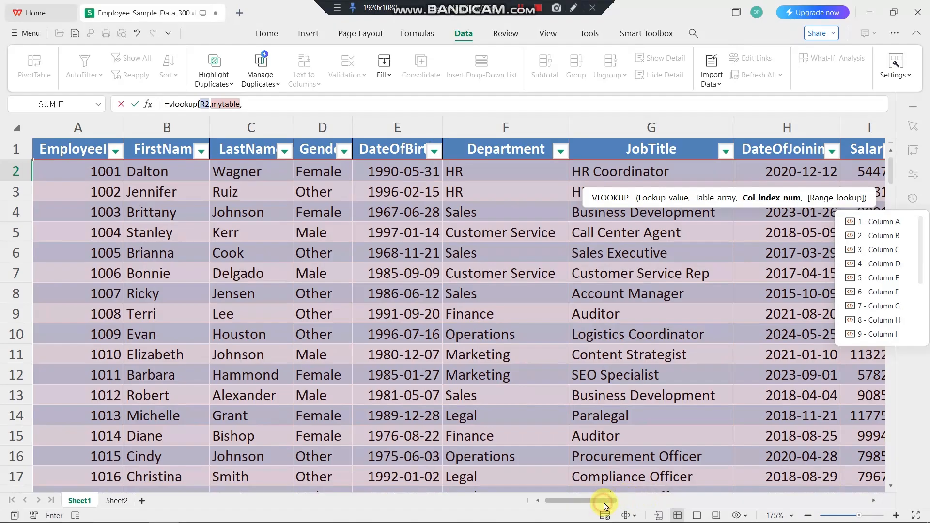
drag(603, 500, 758, 501)
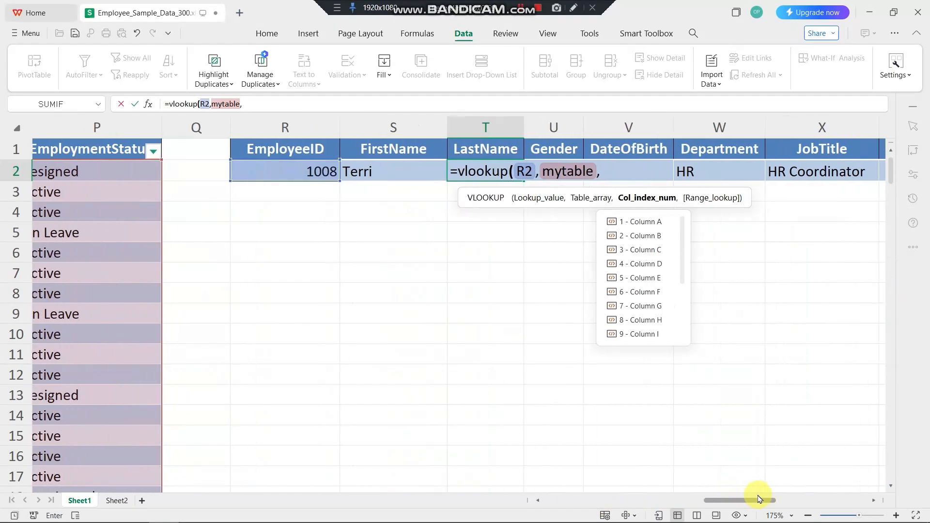
text(3)
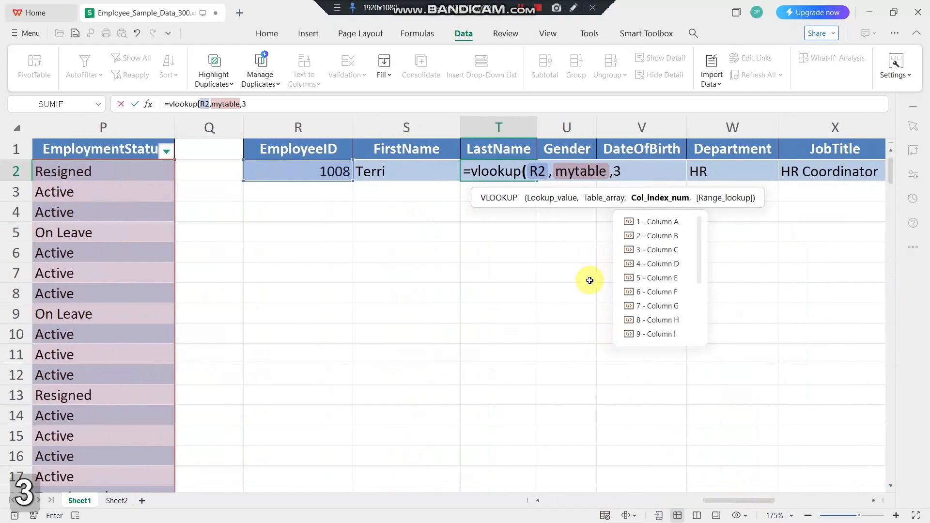
text(,0))
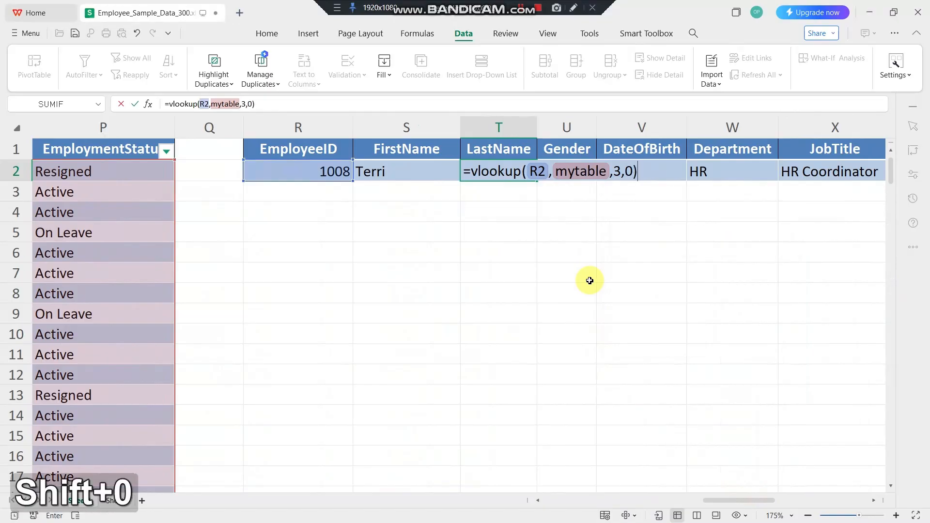
key(Return)
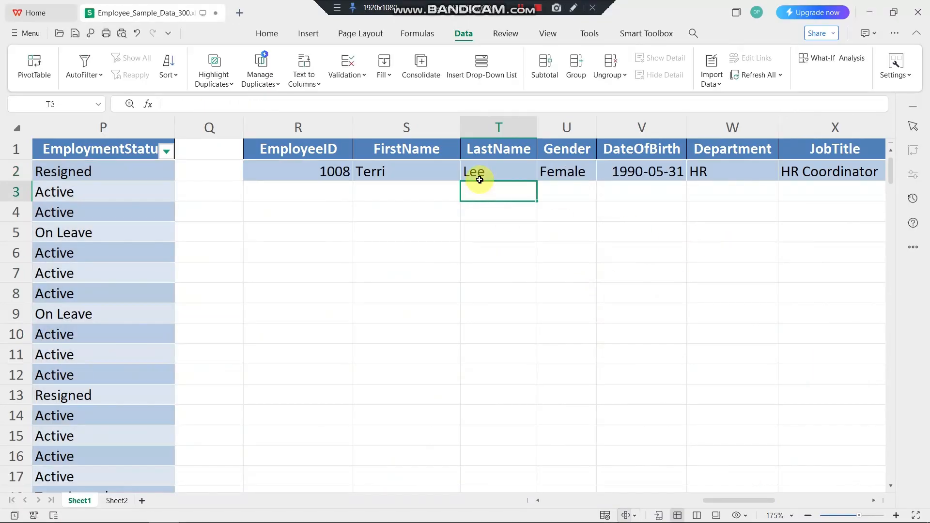
Step: Test the FirstName and LastName lookups by choosing the third employee's ID from the R2 dropdown
click(476, 173)
click(280, 171)
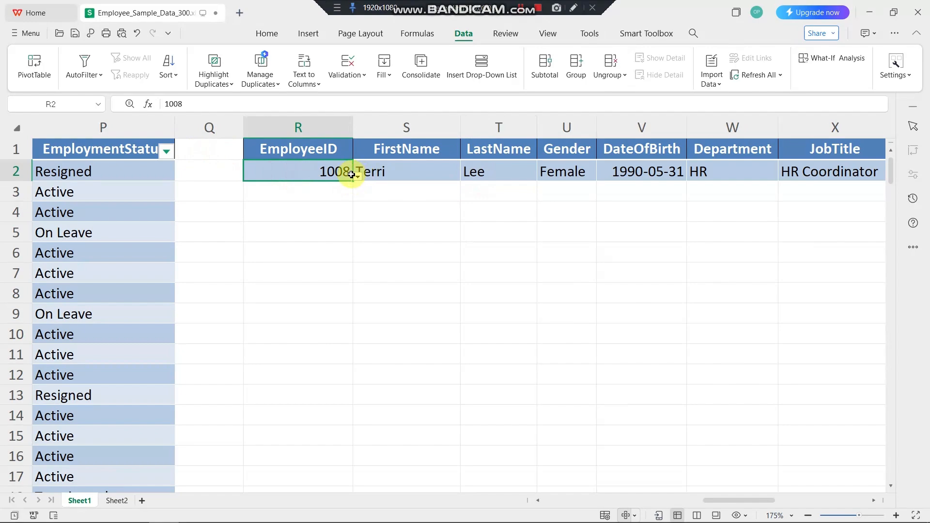
click(357, 177)
scroll(311, 270, down, 1)
click(295, 267)
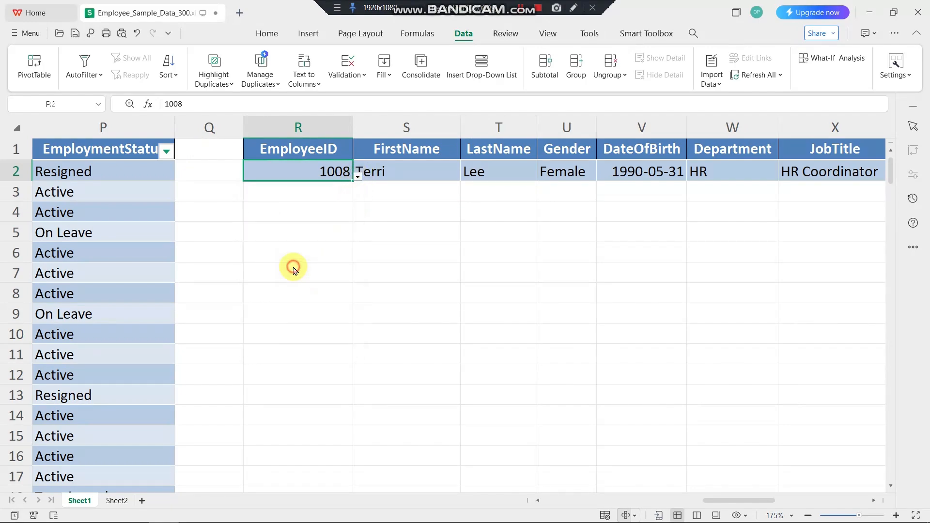
click(357, 177)
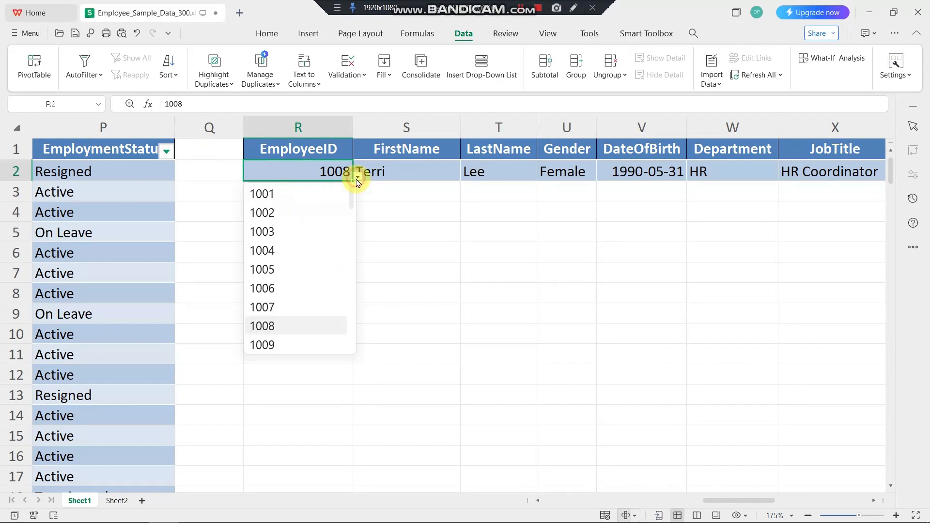
click(296, 229)
click(421, 276)
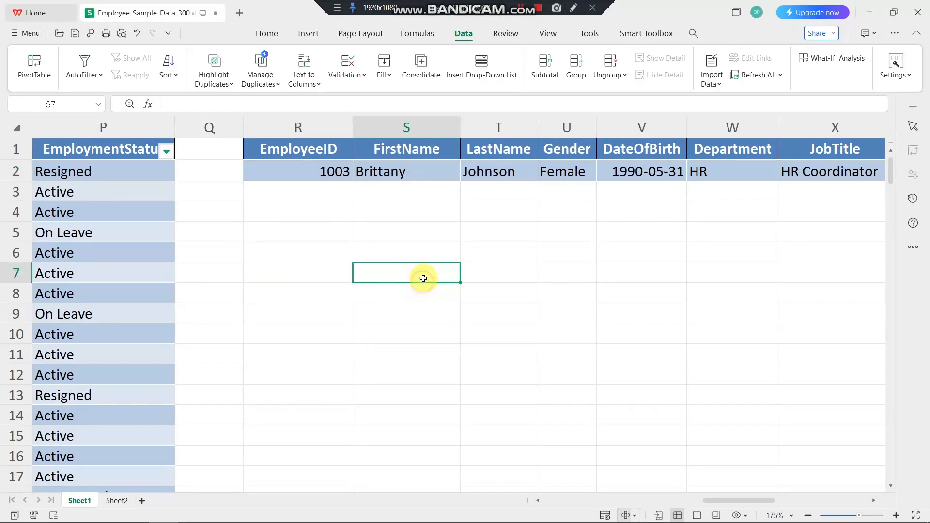
click(563, 149)
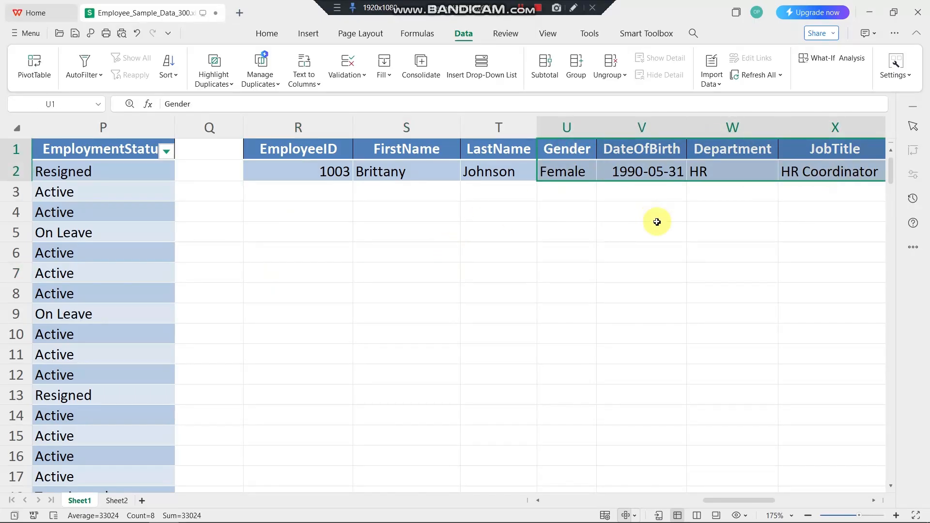
Step: Enter =COLUMN() in the blank cell S7 and compare its result with the position of column S
click(445, 271)
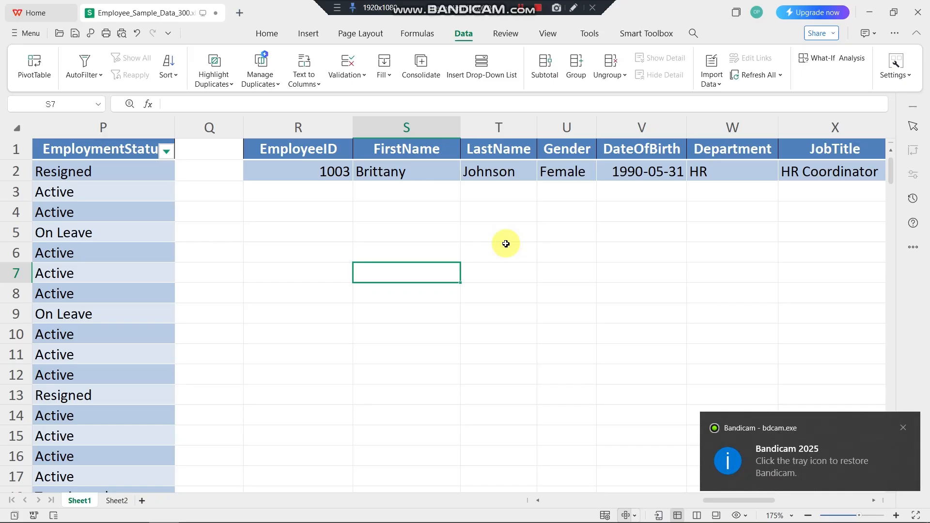
text(=coum)
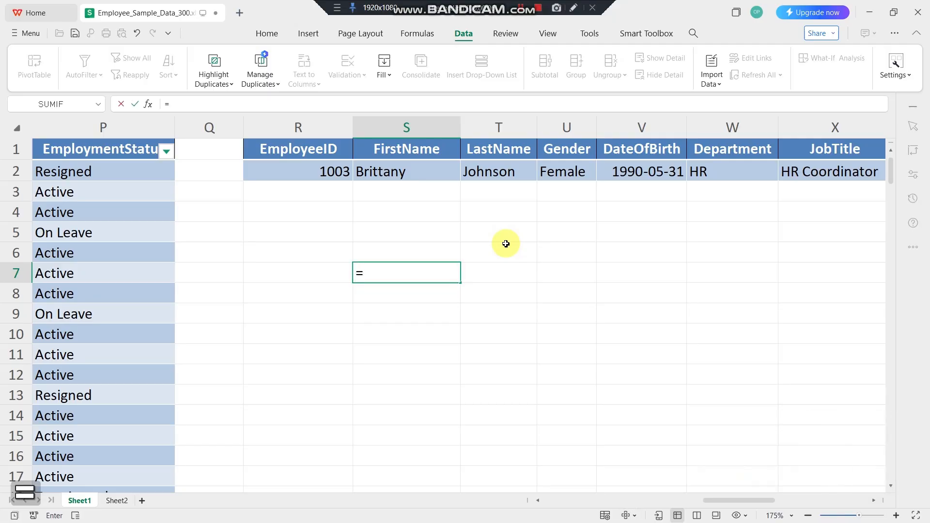
key(BackSpace)
key(BackSpace)
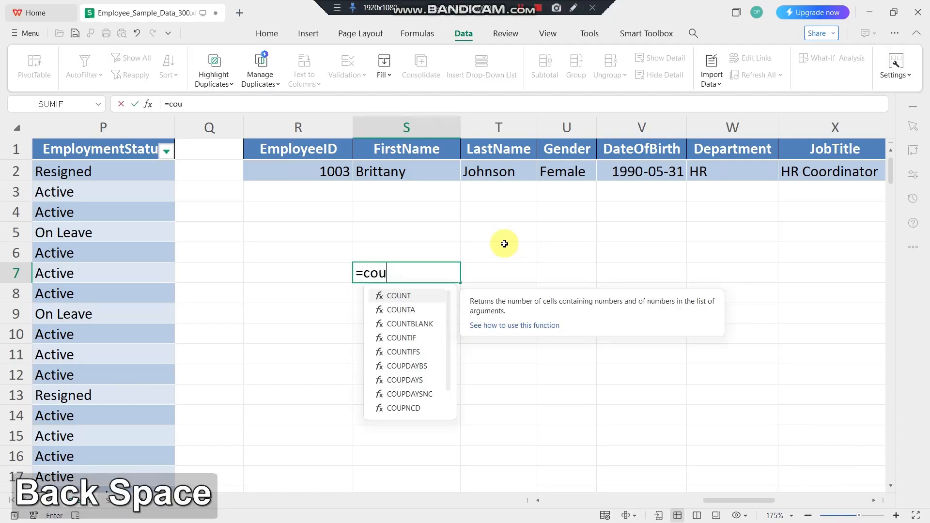
text(lumn)
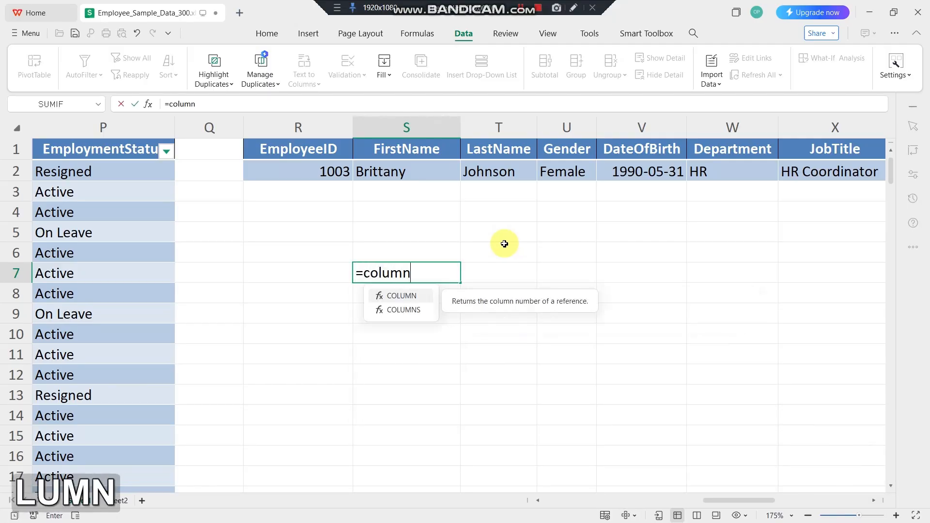
text(())
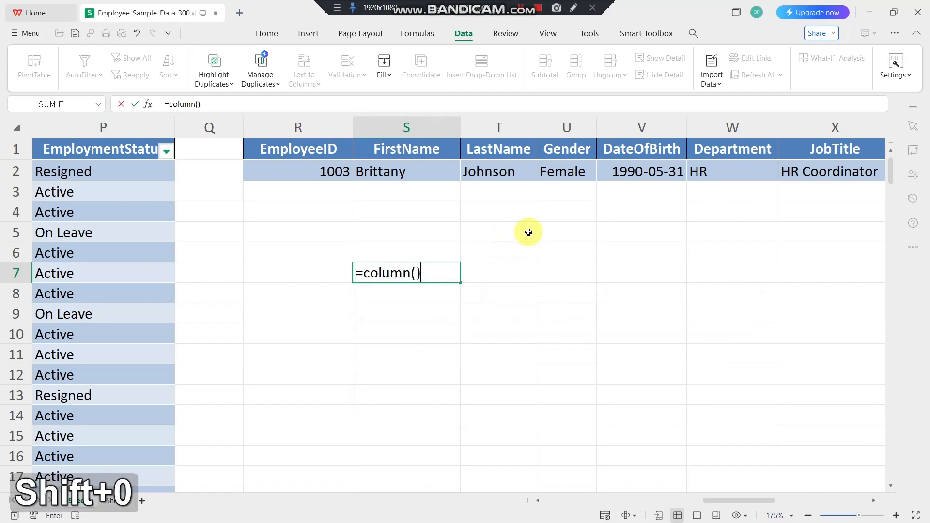
key(Return)
click(384, 273)
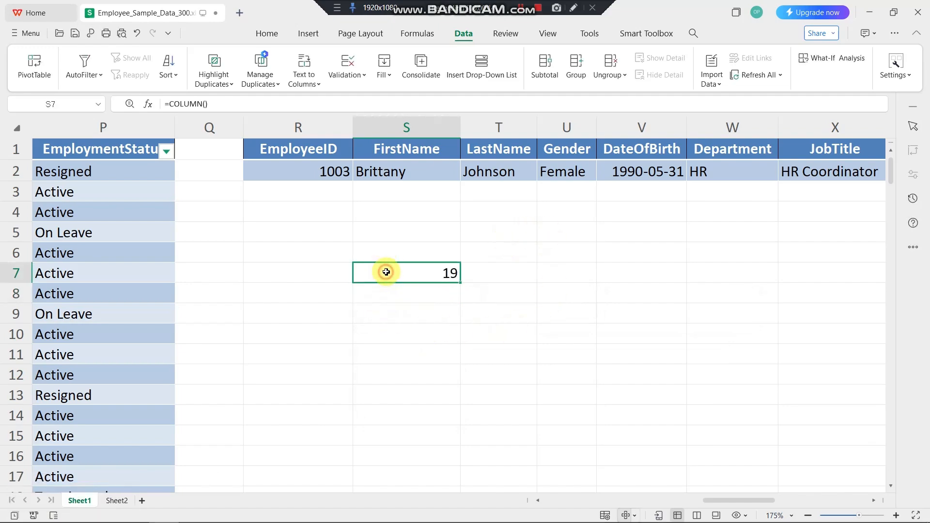
scroll(305, 333, down, 1)
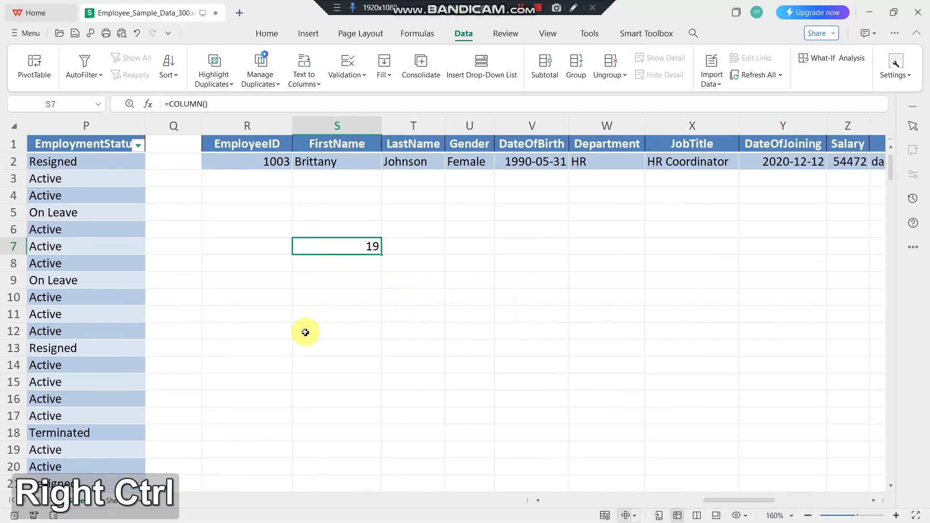
click(342, 125)
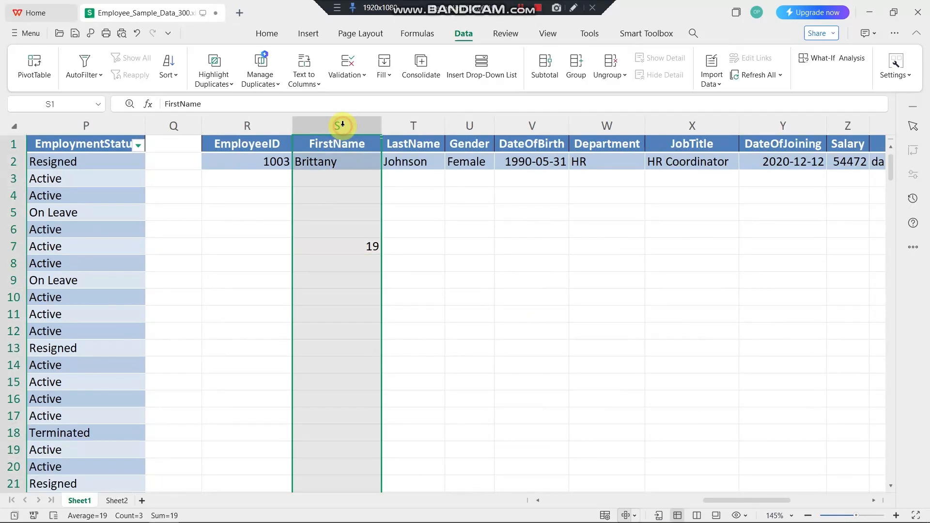
click(342, 240)
scroll(596, 409, down, 2)
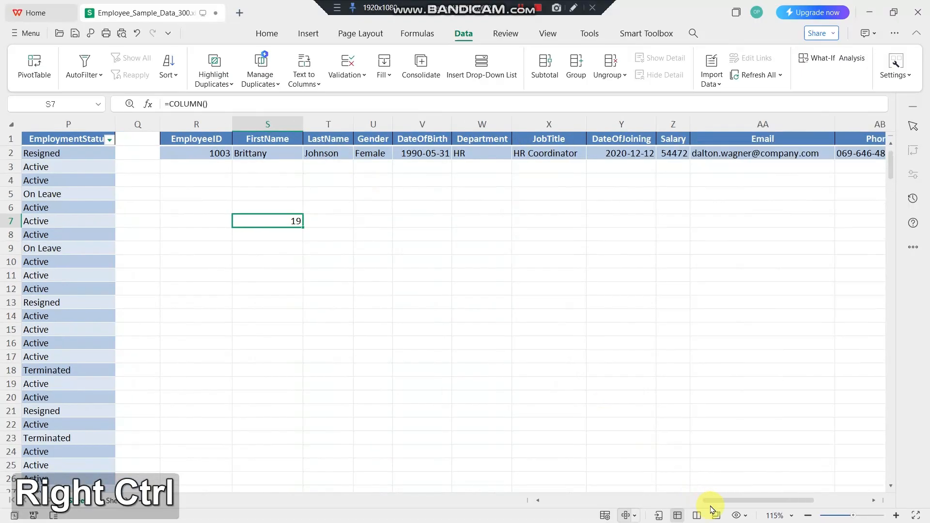
Step: Edit the COLUMN formula in S7 so it references cell A8 in the source table's EmployeeID column
drag(716, 500, 516, 518)
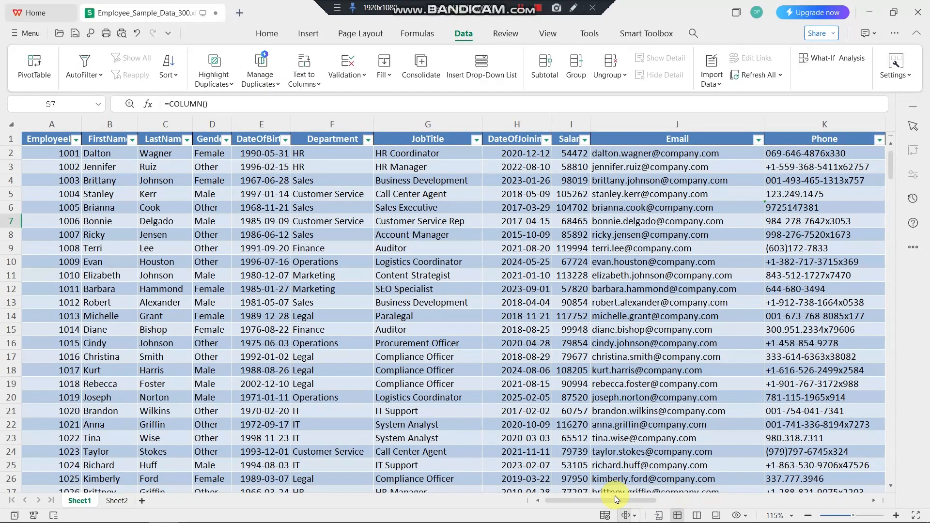
drag(614, 501, 733, 502)
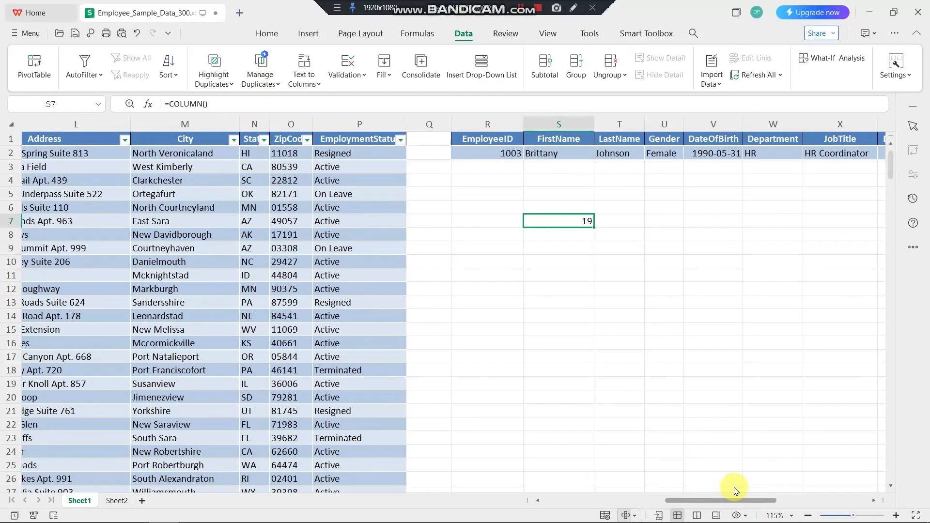
double_click(553, 223)
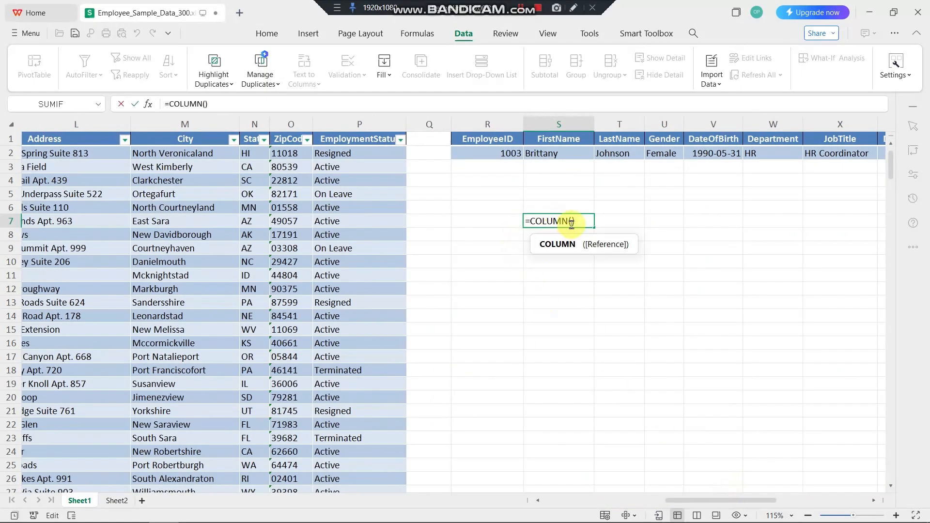
click(704, 502)
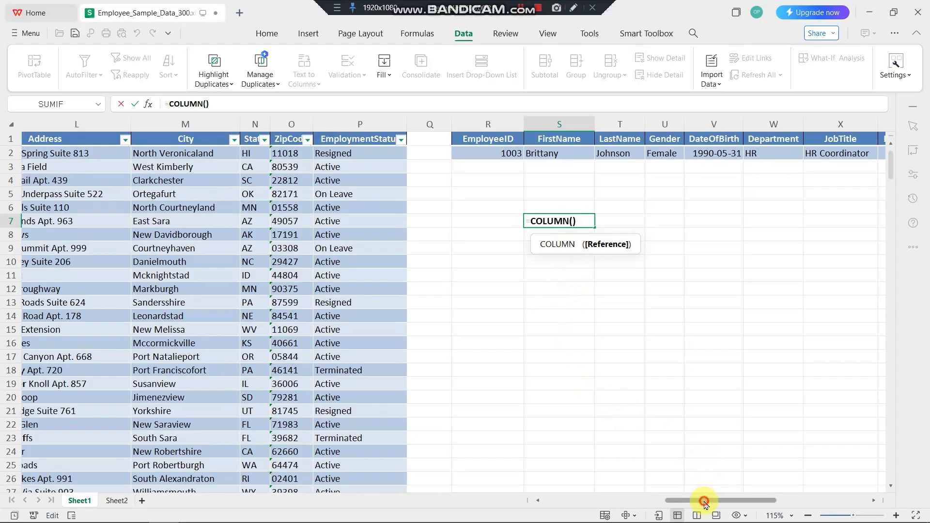
drag(705, 501, 118, 344)
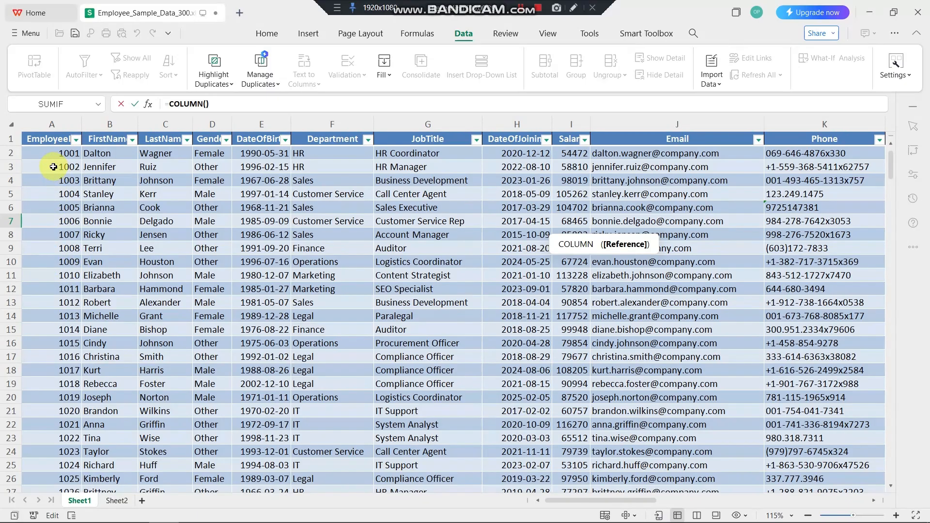
click(51, 185)
click(49, 305)
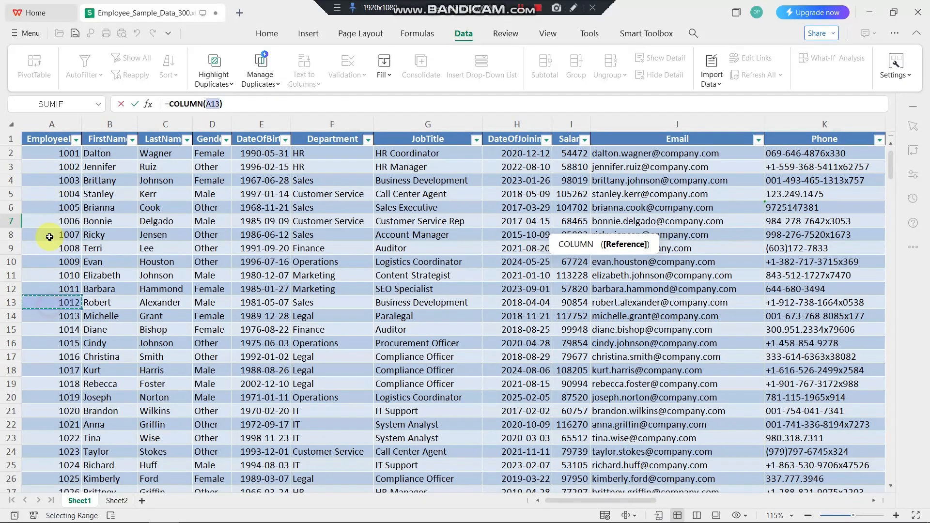
click(51, 235)
key(Return)
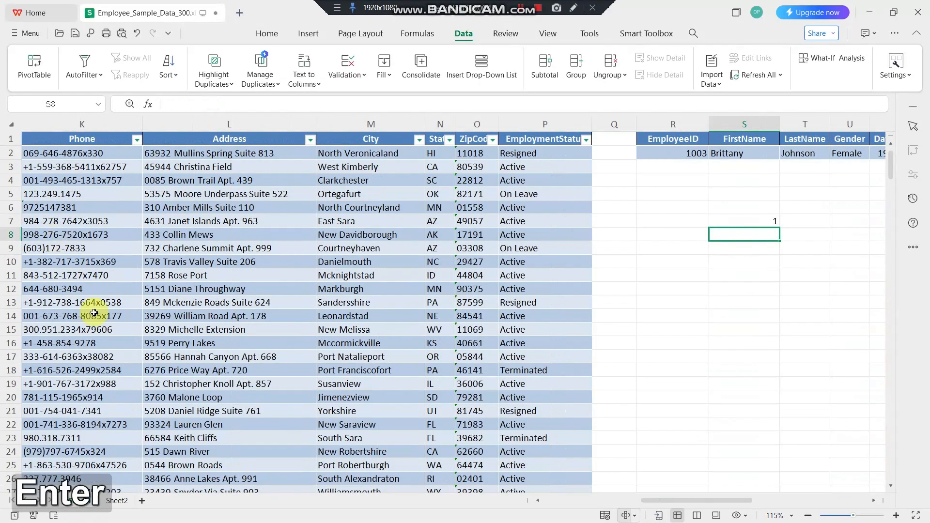
Step: Change the COLUMN reference in S7 to cell L4 in the Address column
click(736, 221)
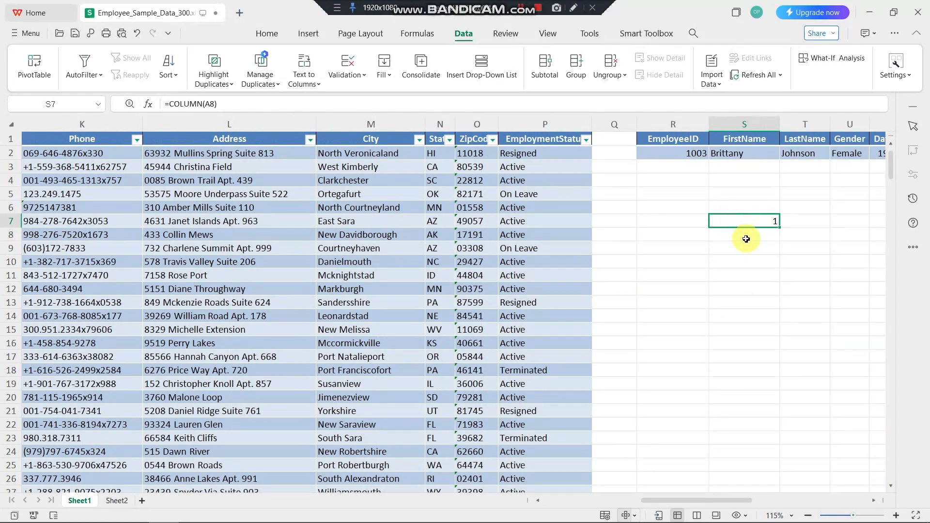
double_click(736, 225)
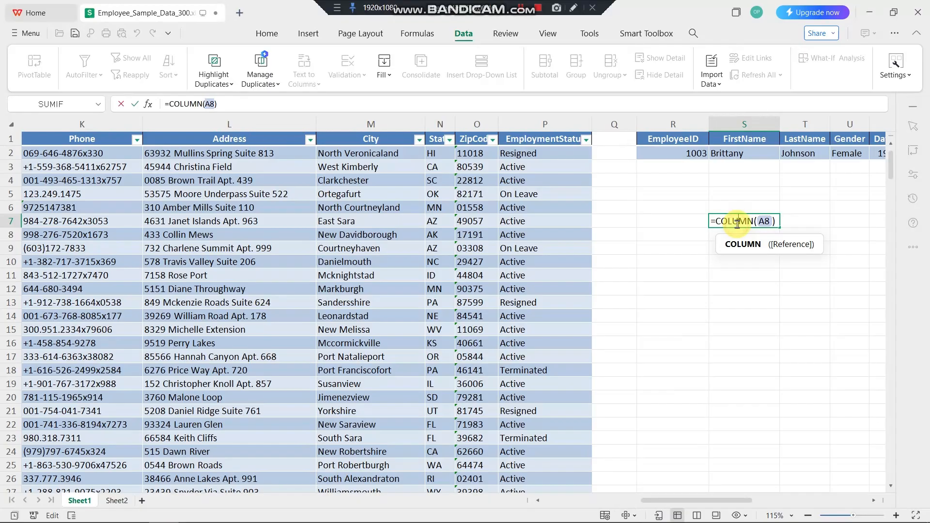
double_click(770, 220)
key(BackSpace)
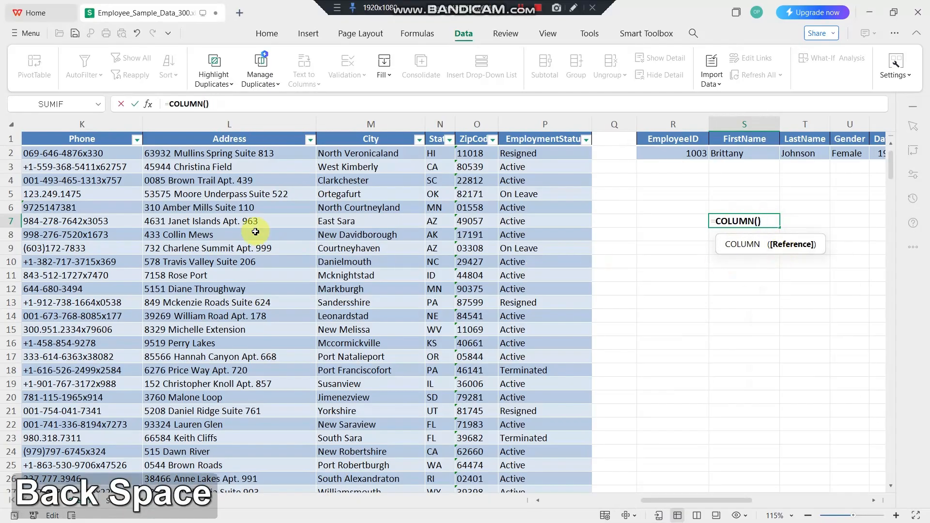
click(208, 180)
key(Return)
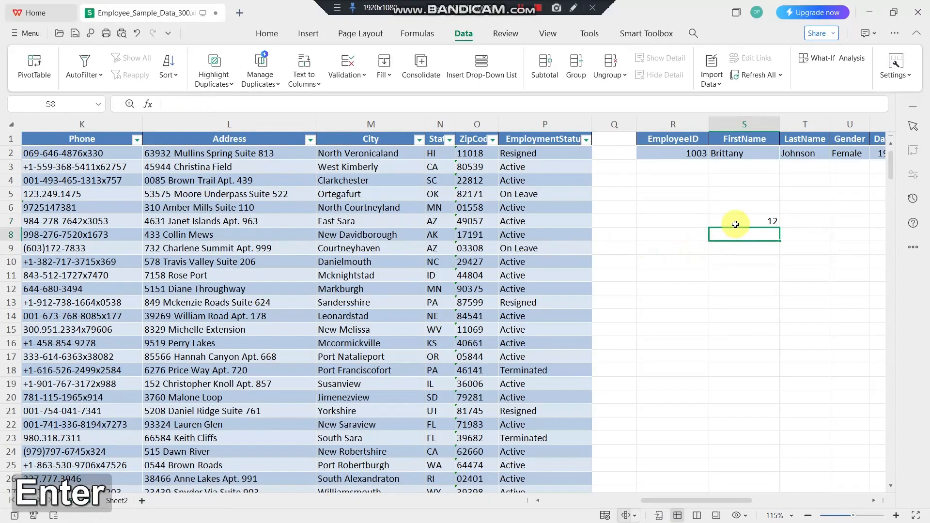
Step: Clear the test COLUMN formula from cell S7
click(735, 224)
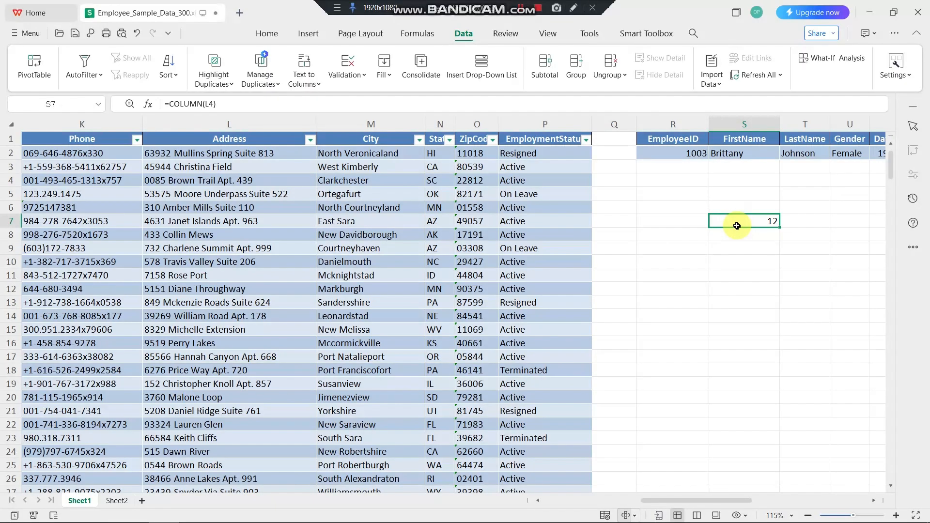
key(BackSpace)
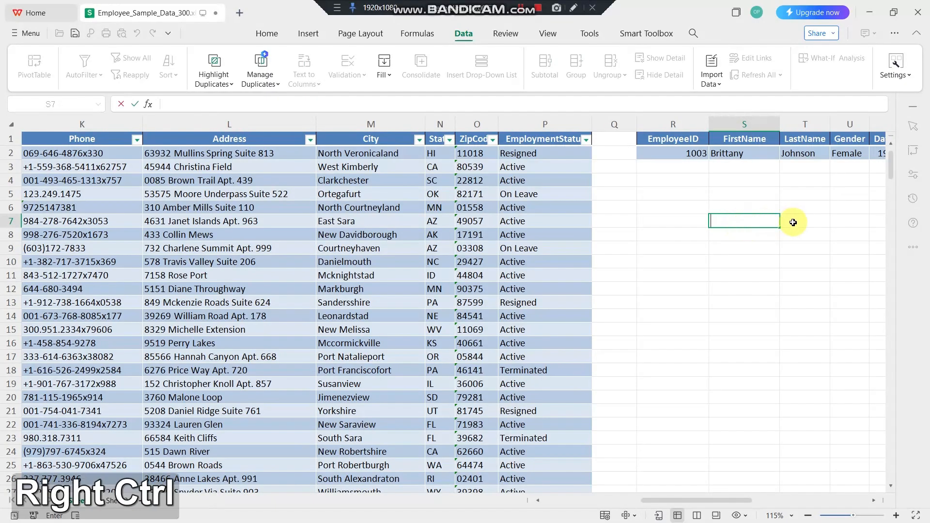
drag(665, 503, 681, 501)
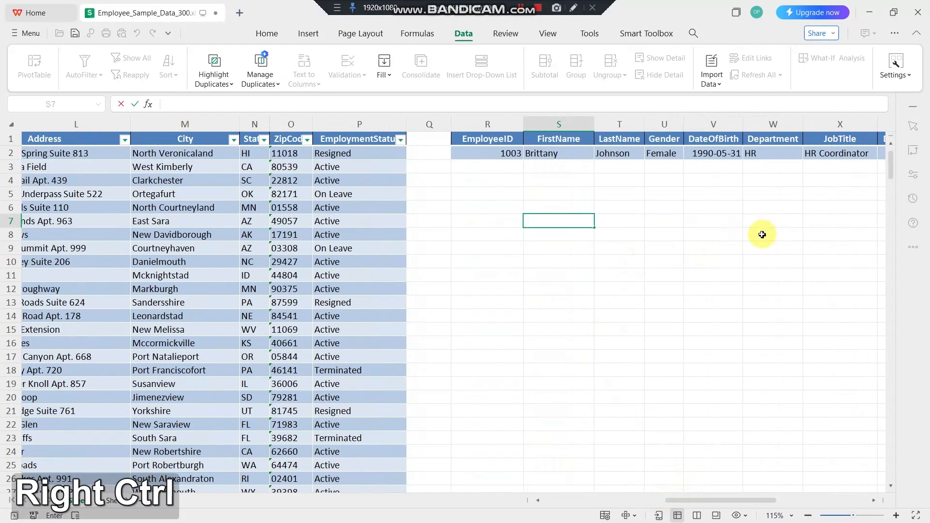
click(637, 222)
ctrl+scroll(724, 220, up, 3)
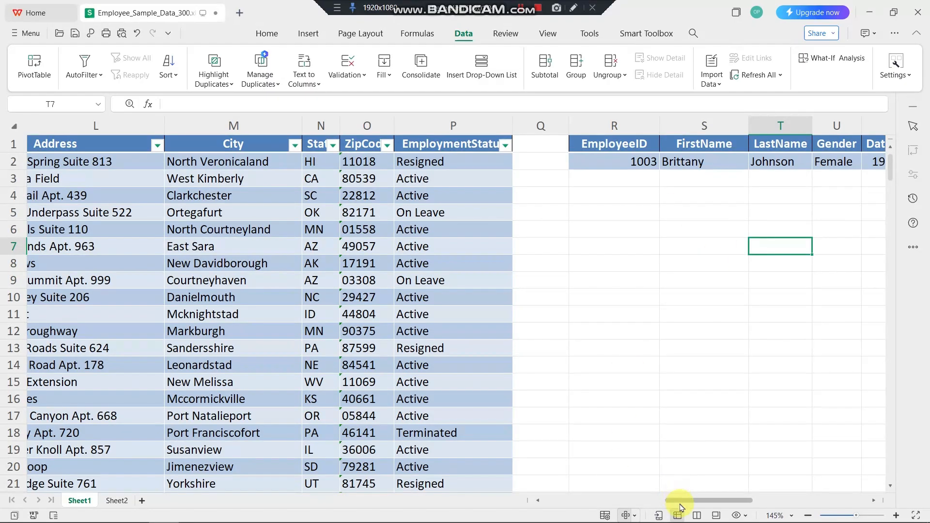
drag(685, 505, 720, 501)
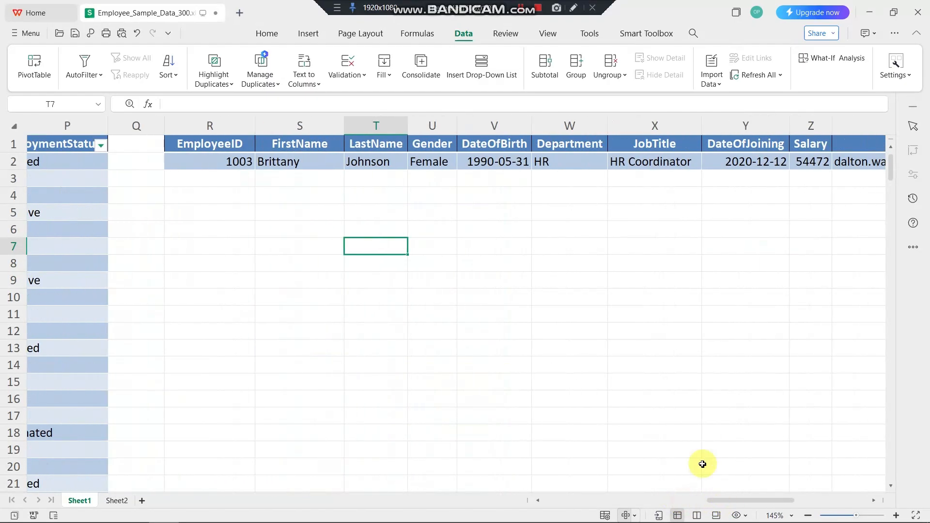
drag(426, 162, 766, 160)
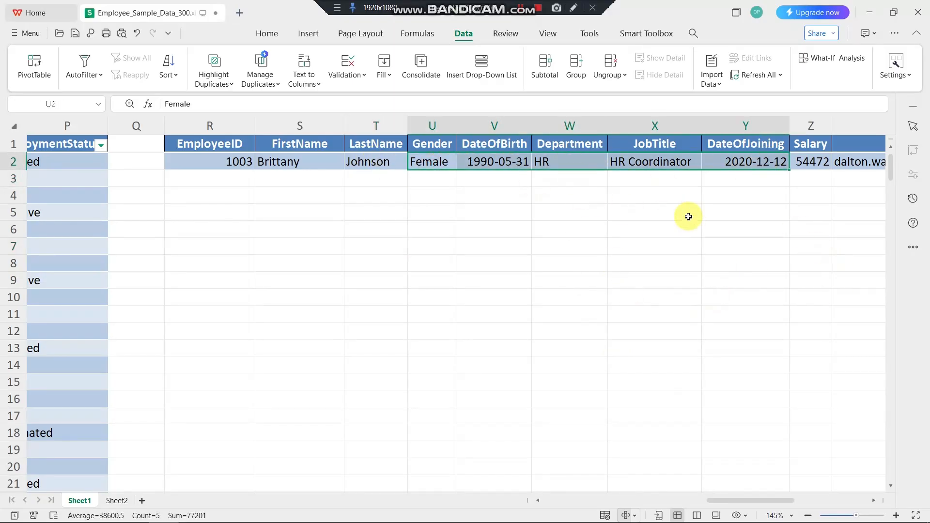
click(278, 231)
scroll(290, 228, up, 3)
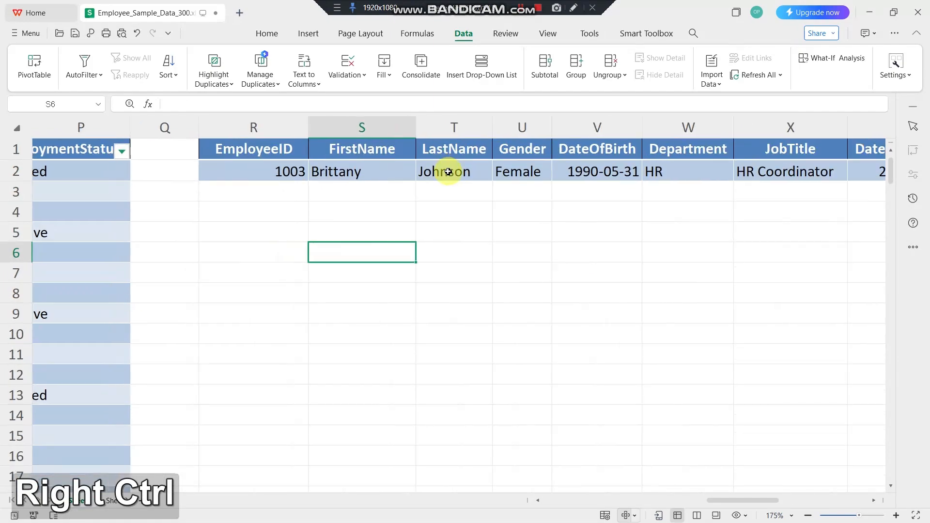
Step: Try filling the FirstName VLOOKUP from S2 across into T2 and inspect the copied formula's lookup reference
double_click(371, 172)
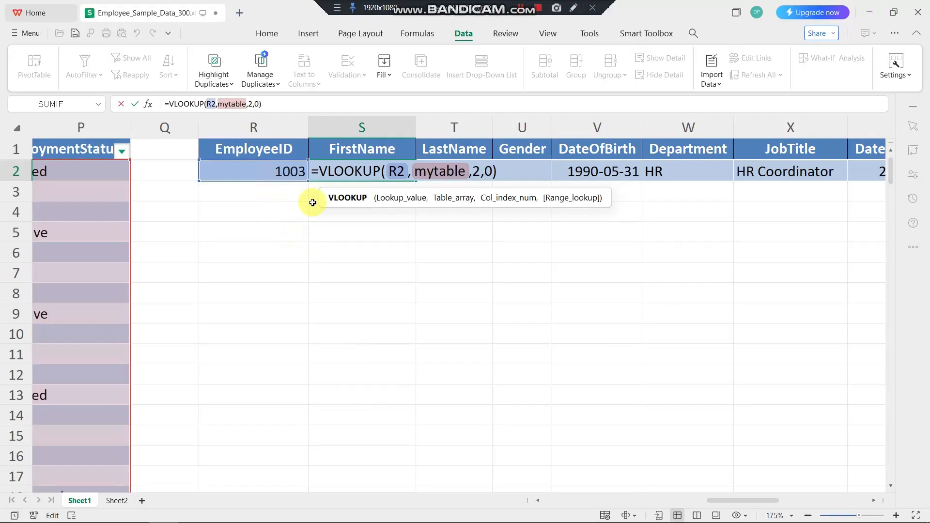
key(Return)
click(387, 175)
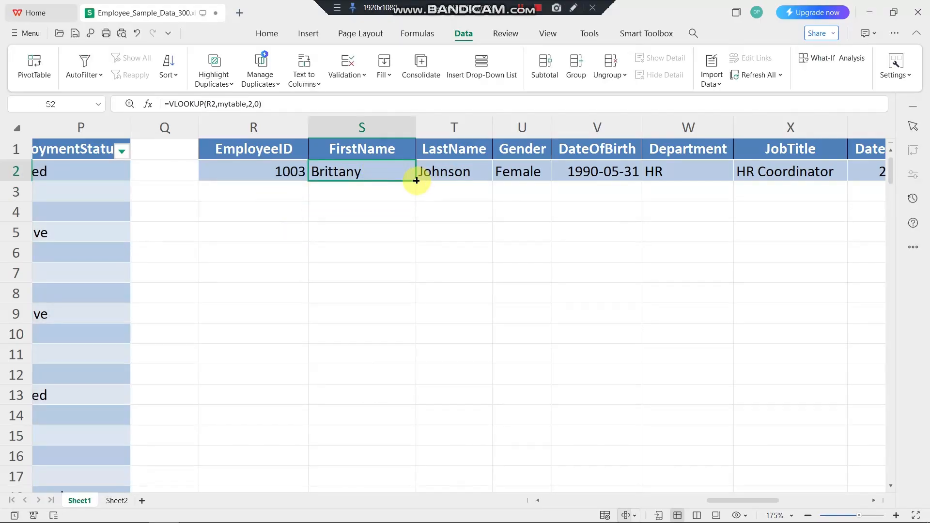
drag(416, 180, 475, 180)
click(297, 251)
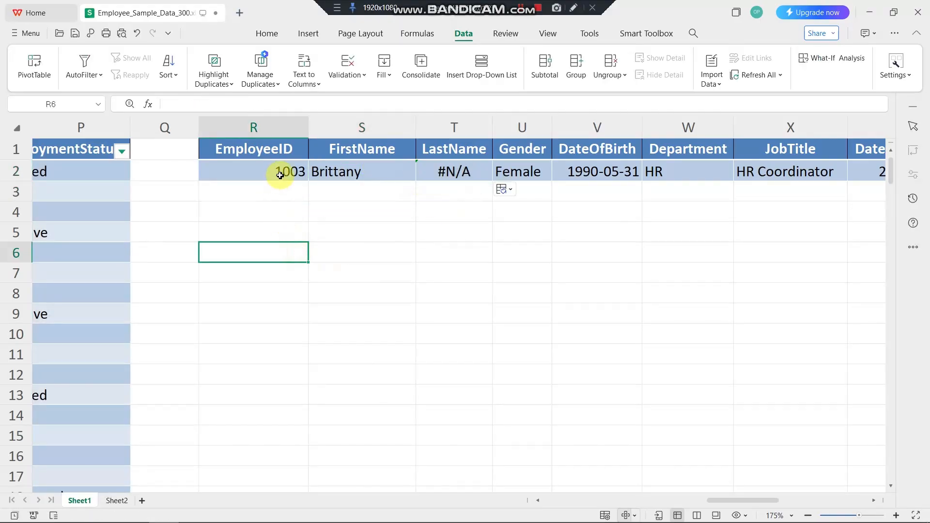
double_click(462, 171)
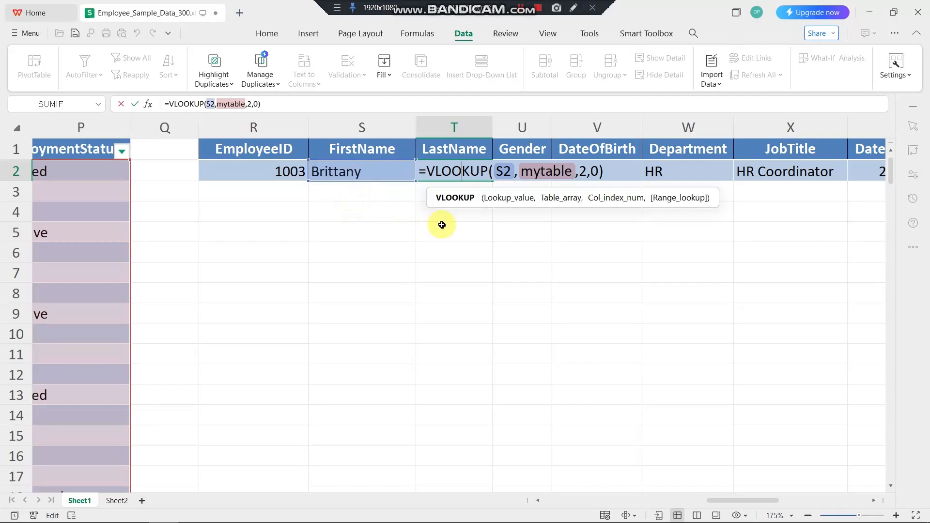
key(Return)
Step: Make the lookup value in the S2 VLOOKUP formula an absolute reference, $R$2
click(362, 175)
double_click(362, 175)
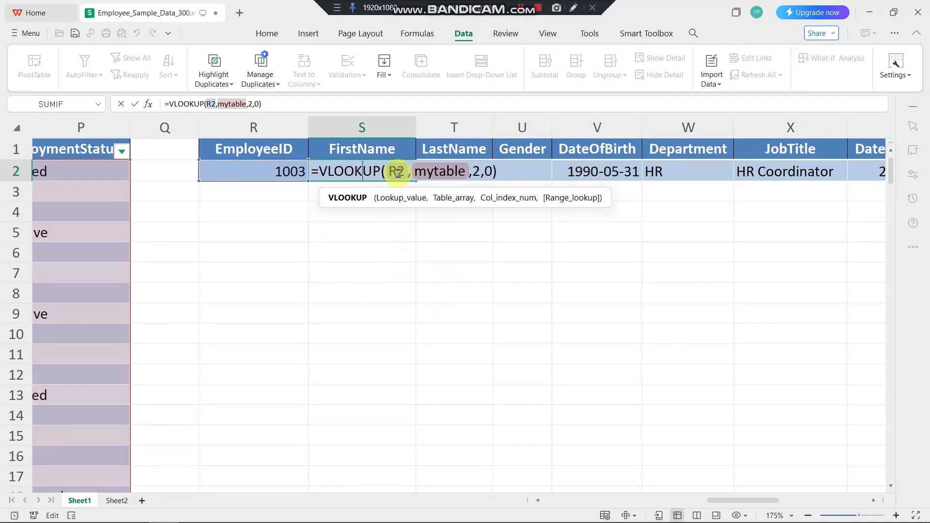
drag(403, 174, 396, 176)
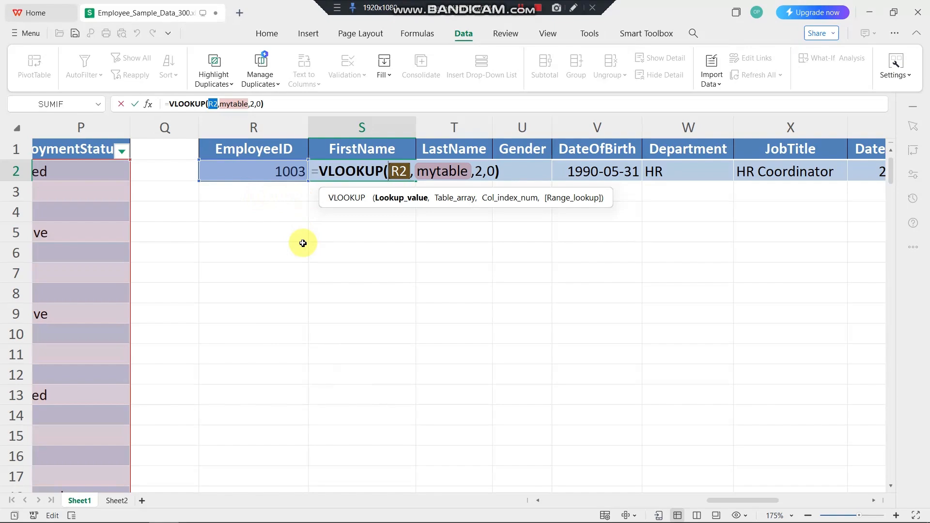
key(F4)
key(Return)
Step: Fill the S2 VLOOKUP formula with its absolute lookup value across into the LastName cell T2
key(Up)
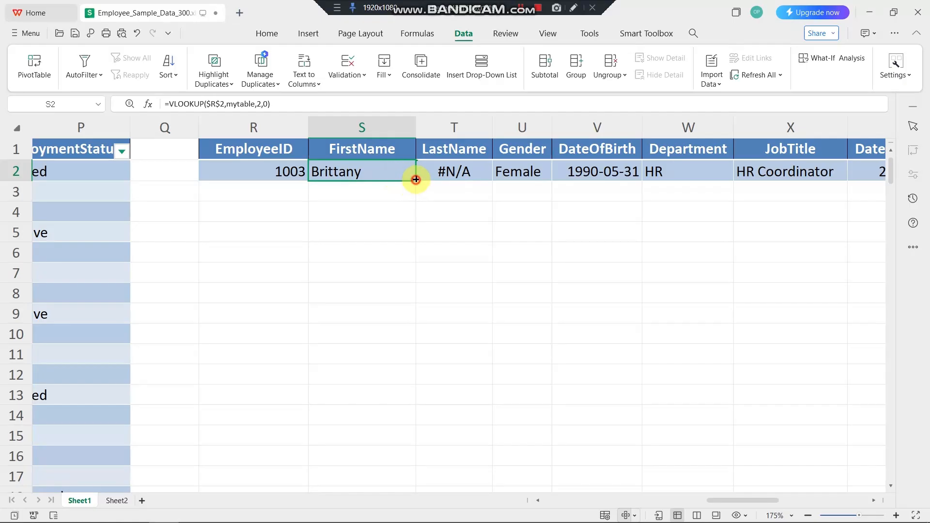
drag(415, 179, 482, 175)
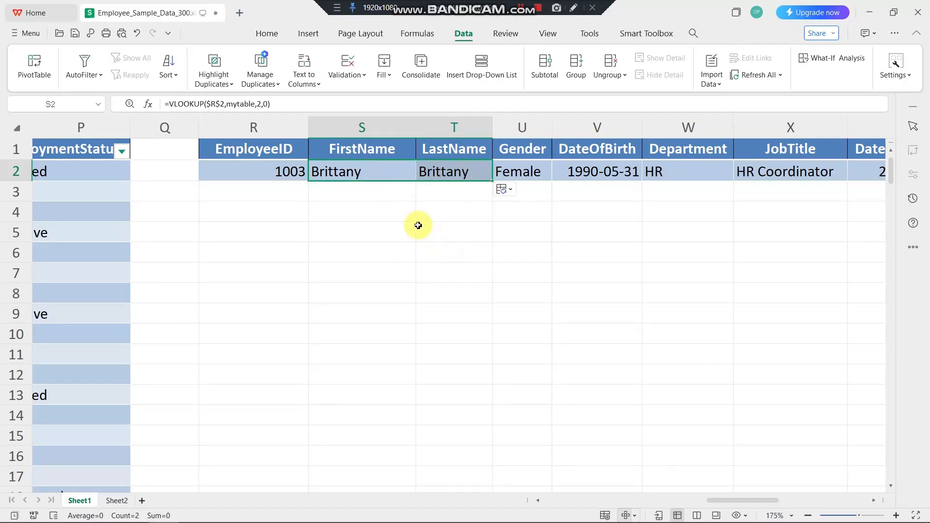
click(296, 225)
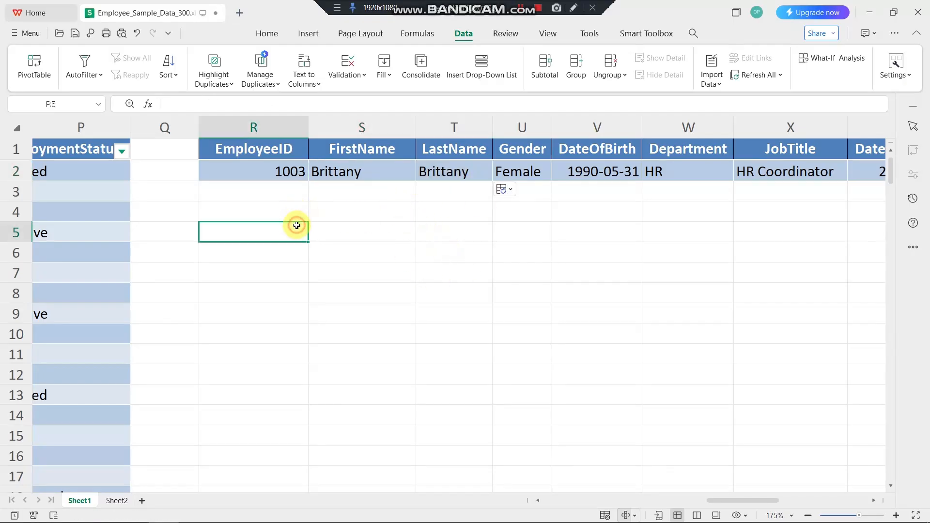
Step: Replace the hard-coded column index in the S2 VLOOKUP formula with COLUMN(B2), referencing the source table's FirstName column
click(365, 169)
double_click(368, 169)
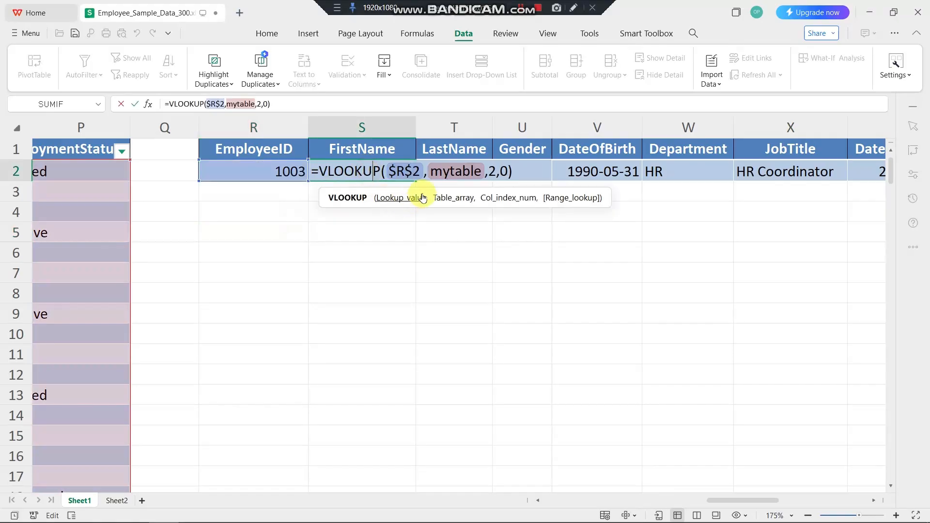
double_click(494, 171)
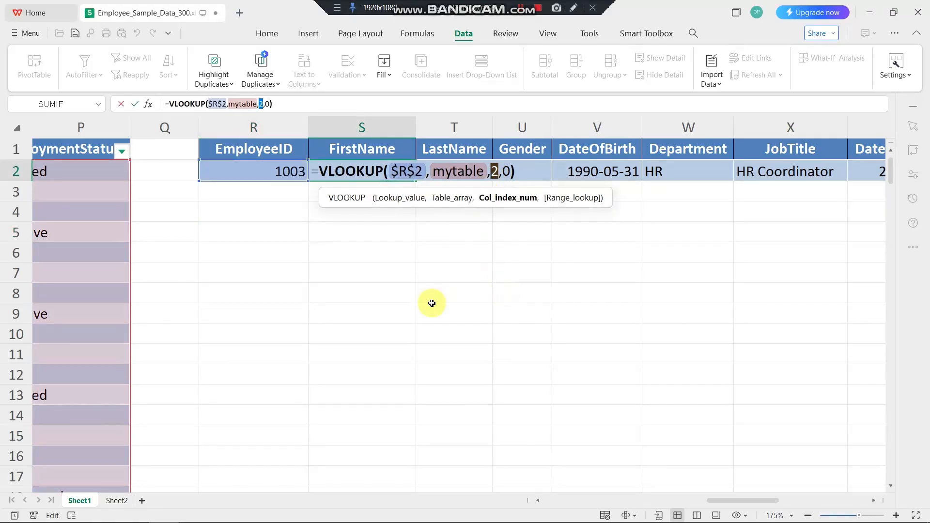
key(BackSpace)
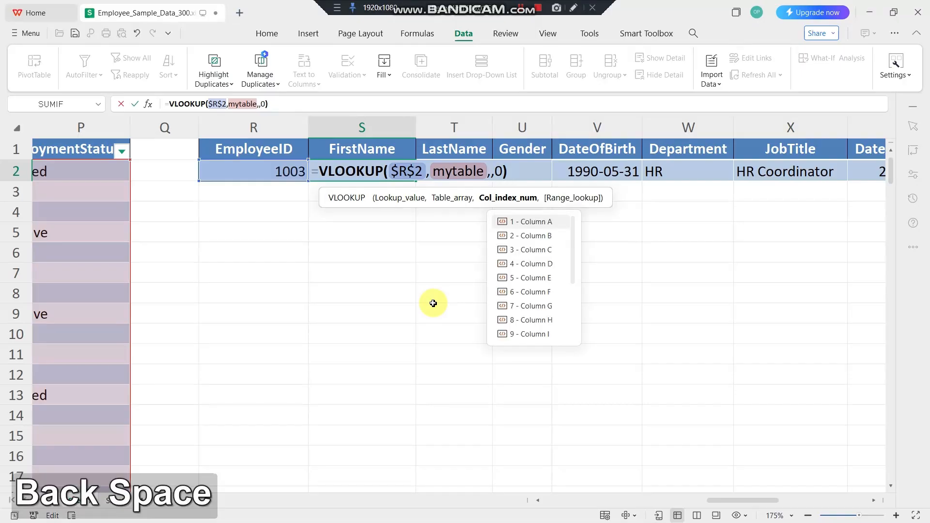
text(column)
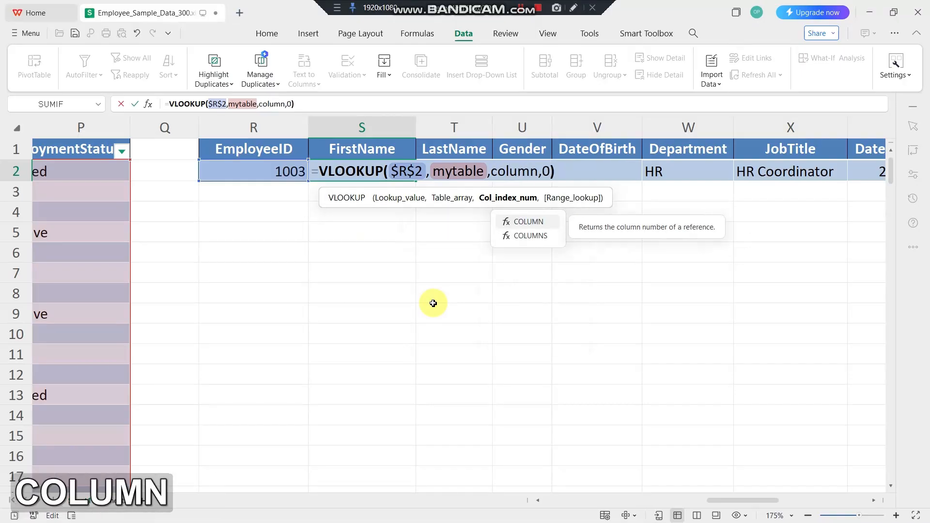
text(()
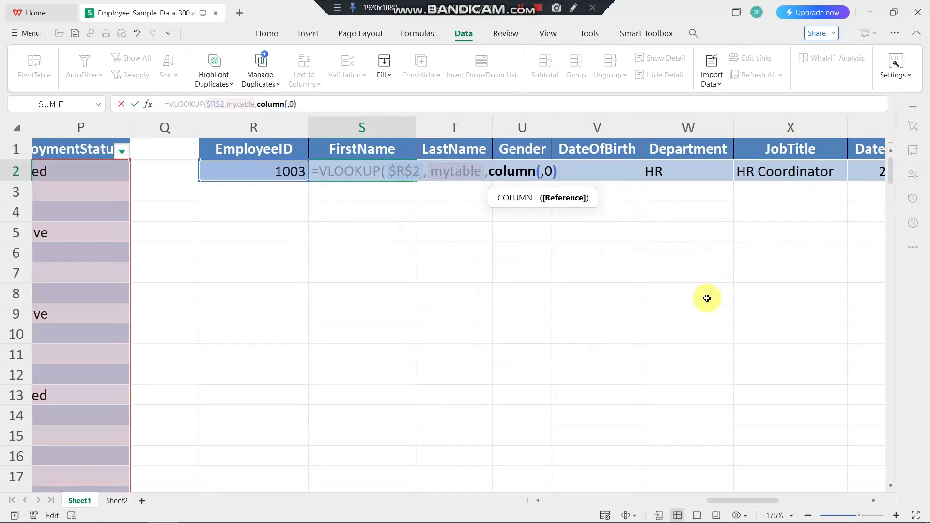
text())
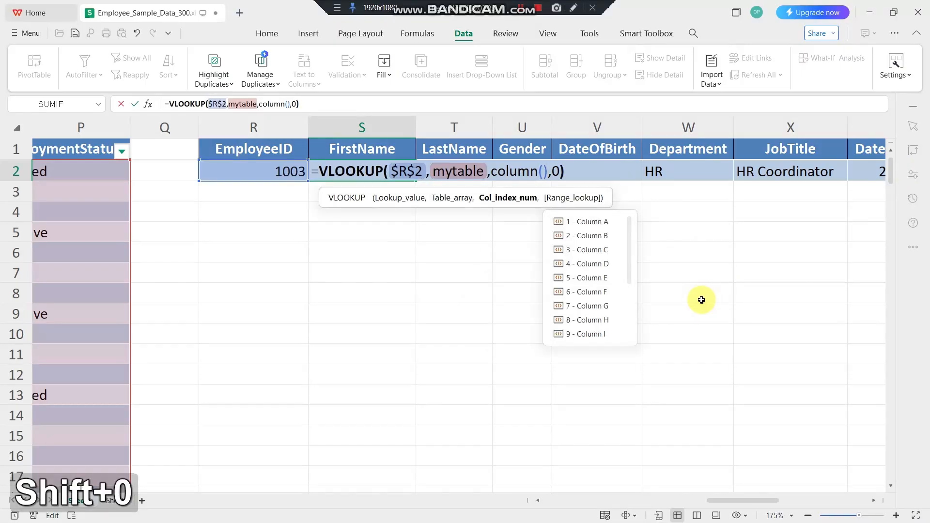
click(541, 171)
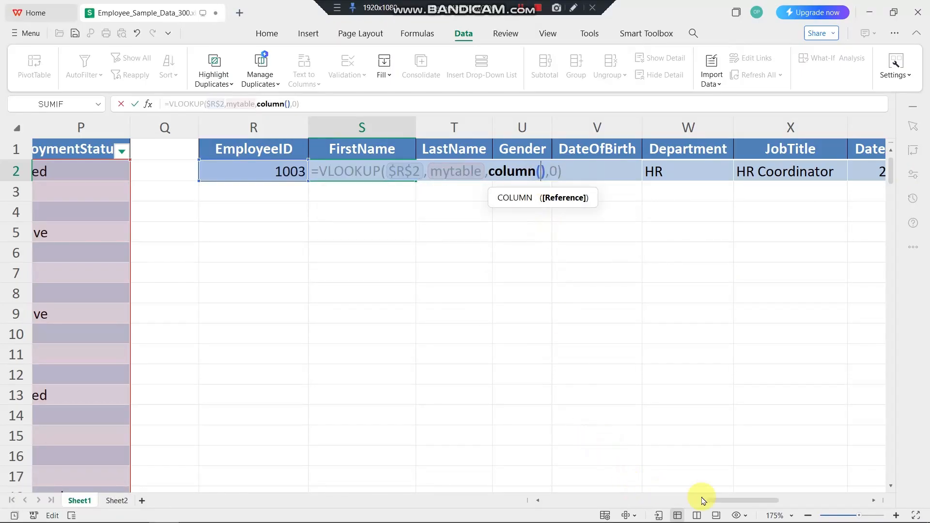
drag(741, 503, 286, 506)
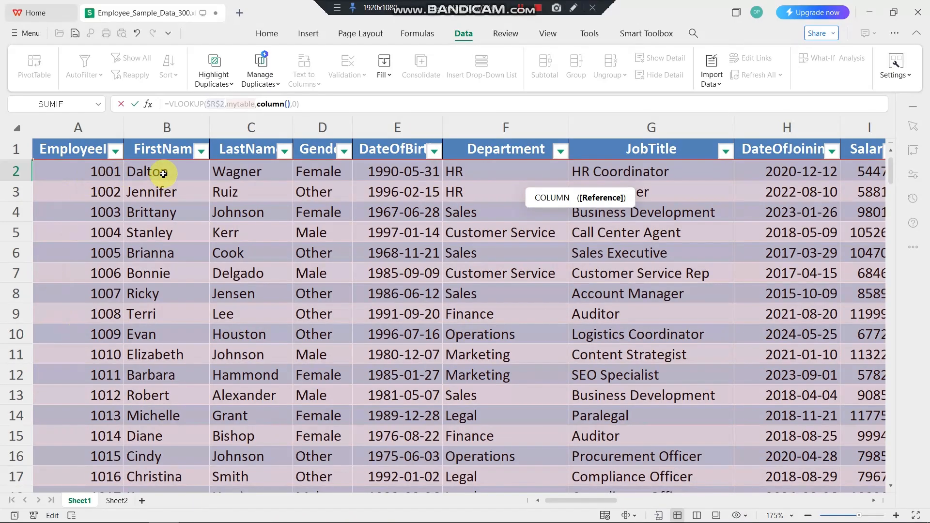
drag(165, 172, 188, 184)
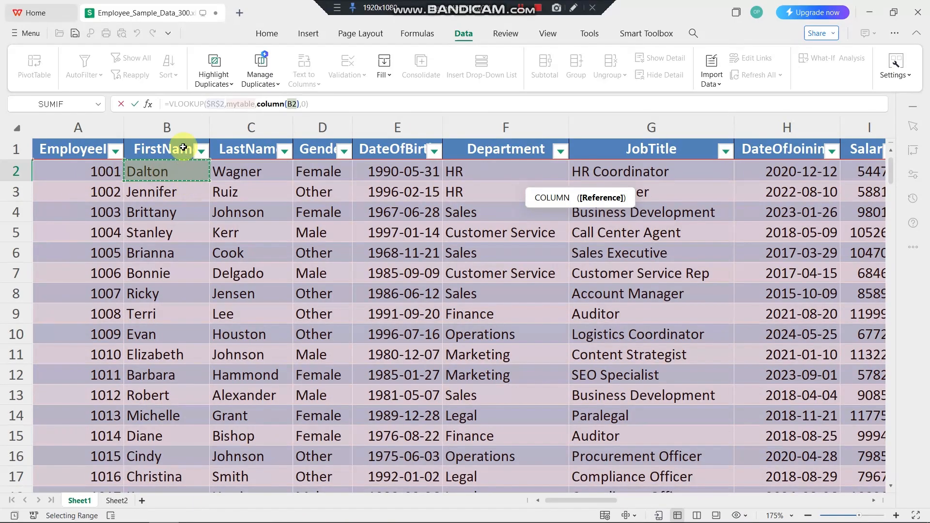
key(Return)
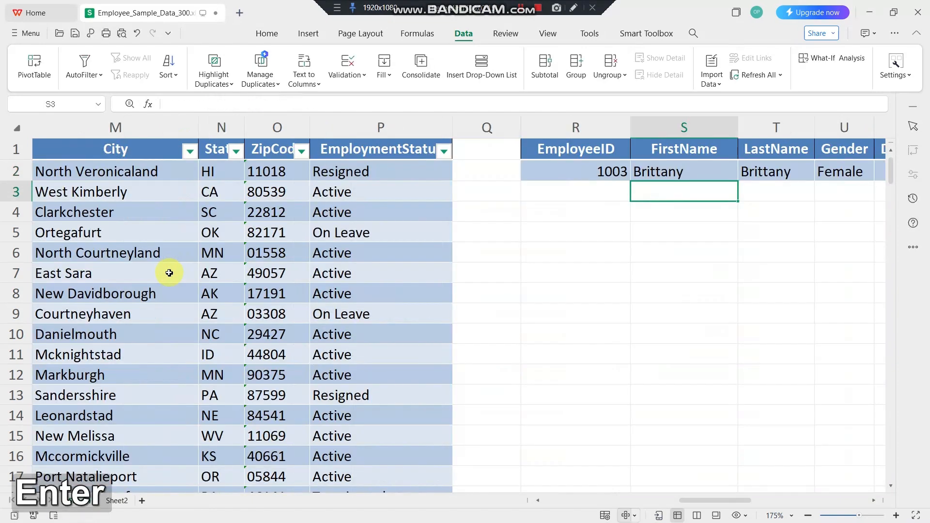
Step: Fill the S2 VLOOKUP formula across the lookup row through the EmploymentStatus cell AG2
click(662, 175)
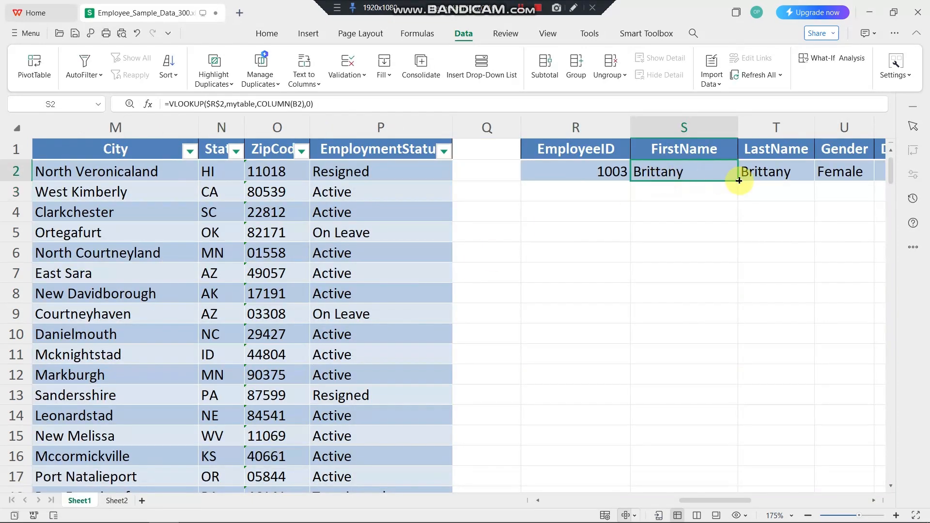
drag(738, 180, 285, 169)
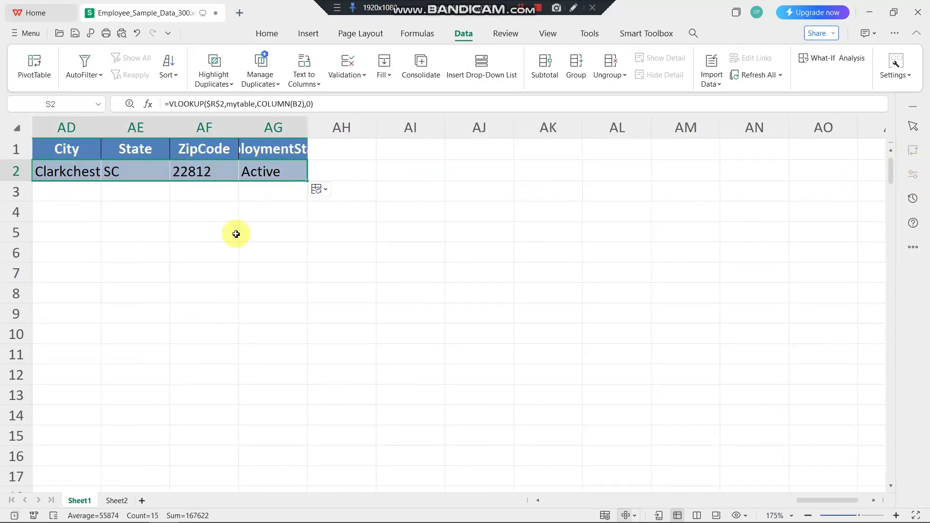
click(86, 231)
Step: Auto-fit the widths of the lookup table's columns from EmployeeID in R through EmploymentStatus in AG
click(262, 127)
drag(262, 127, 29, 128)
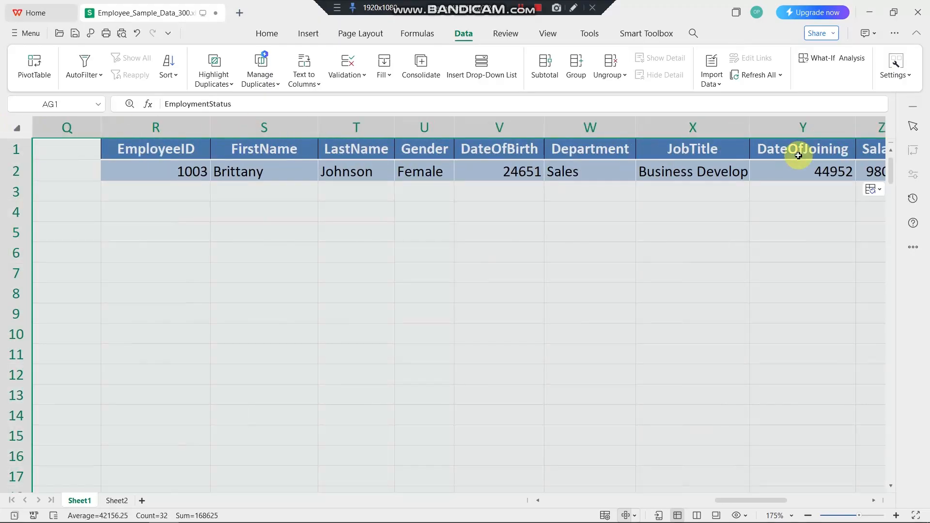
double_click(746, 129)
click(276, 253)
scroll(349, 291, down, 1)
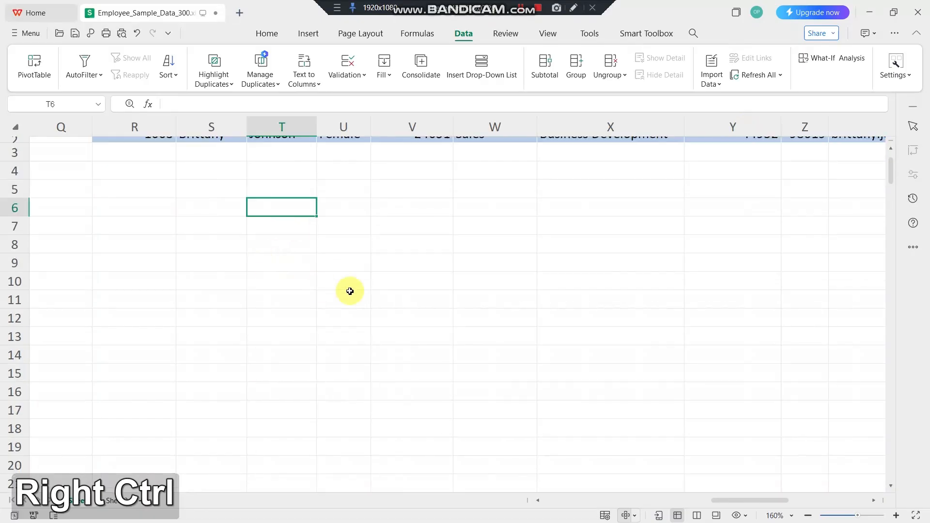
Step: Test the lookup row on Sheet1 by choosing several different employee IDs from the drop-down in cell R2
scroll(349, 288, up, 1)
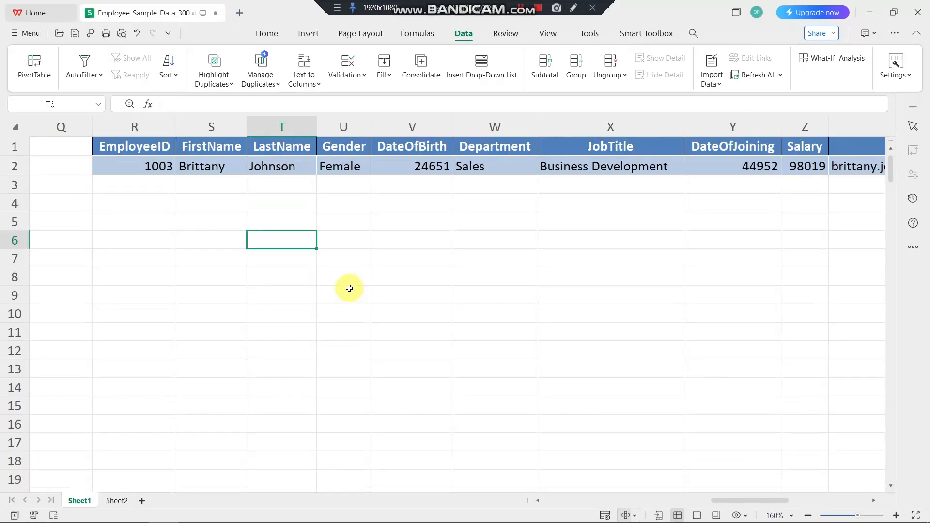
click(141, 166)
click(183, 168)
click(132, 305)
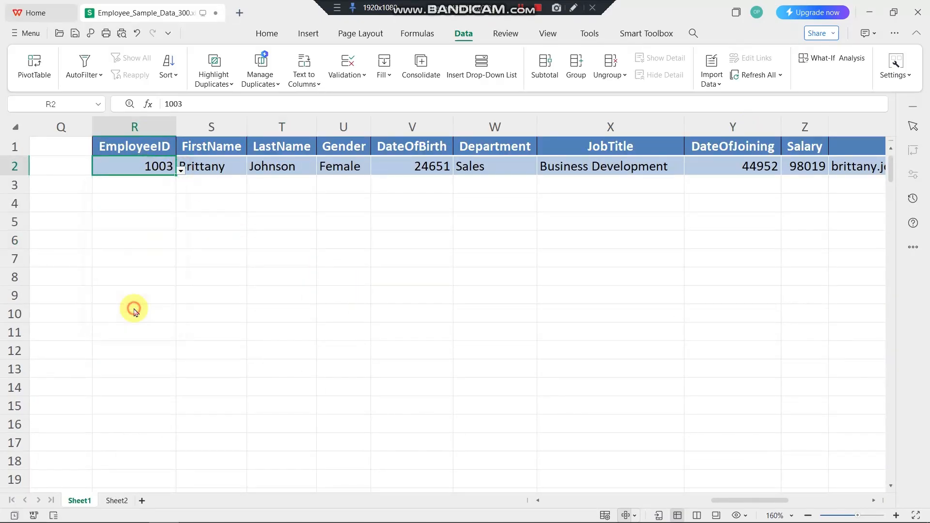
click(179, 169)
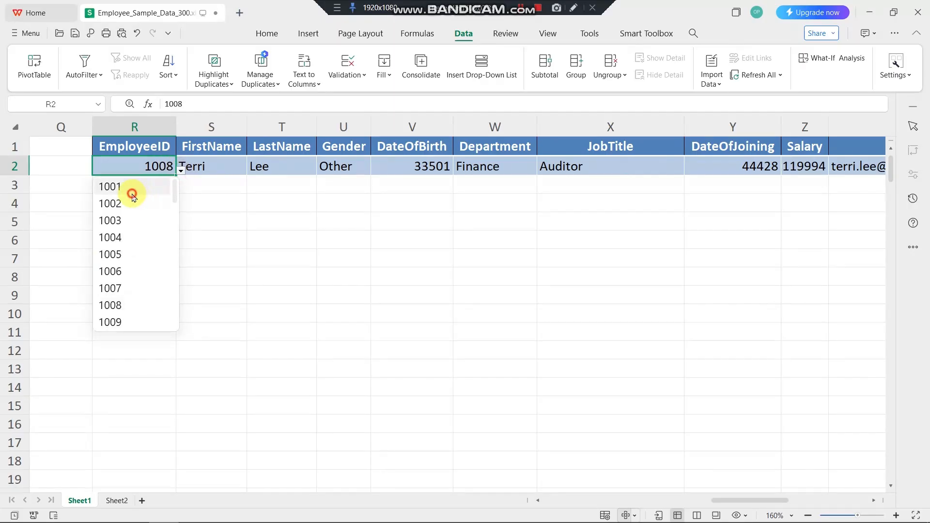
click(131, 187)
click(181, 171)
click(137, 237)
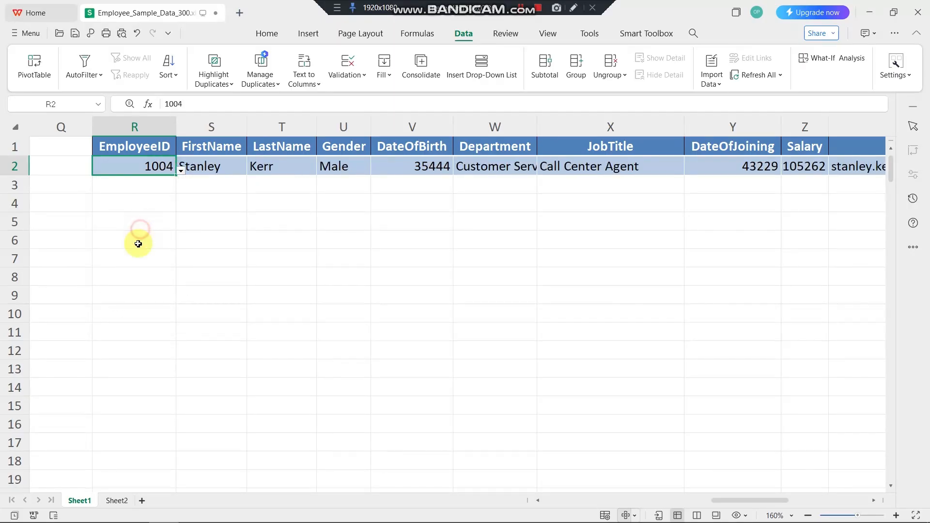
click(181, 171)
click(114, 287)
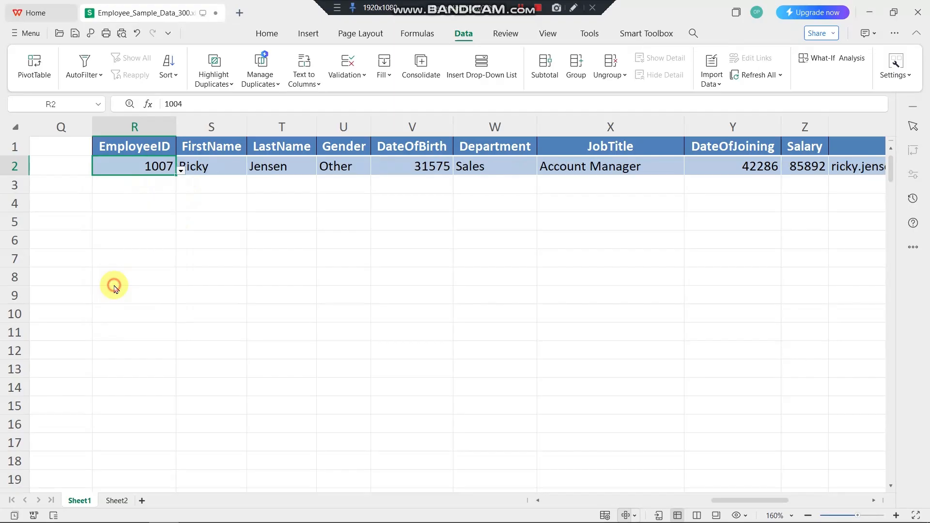
click(350, 294)
scroll(376, 292, down, 1)
scroll(375, 292, up, 1)
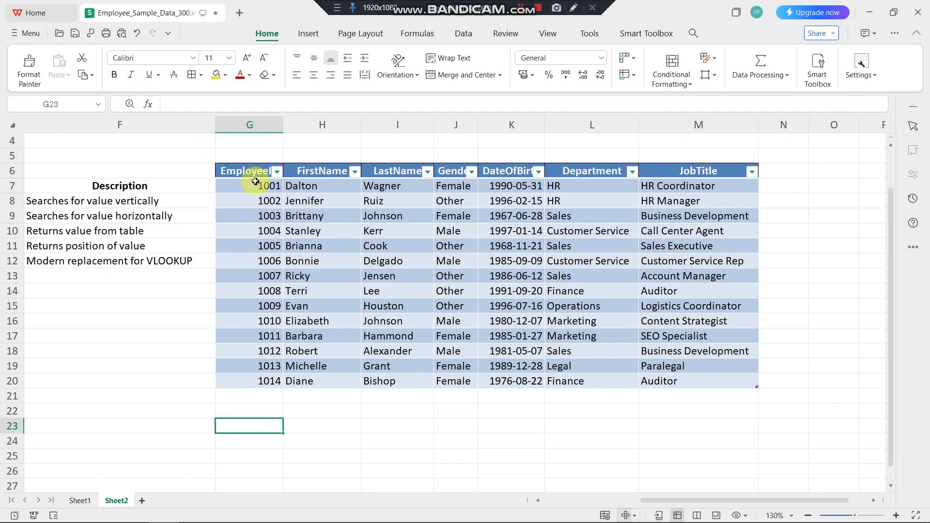
Step: Look over the EmployeeID column, one record row and the Gender column in the Sheet2 table, and widen column J to show the full header
drag(250, 142, 243, 409)
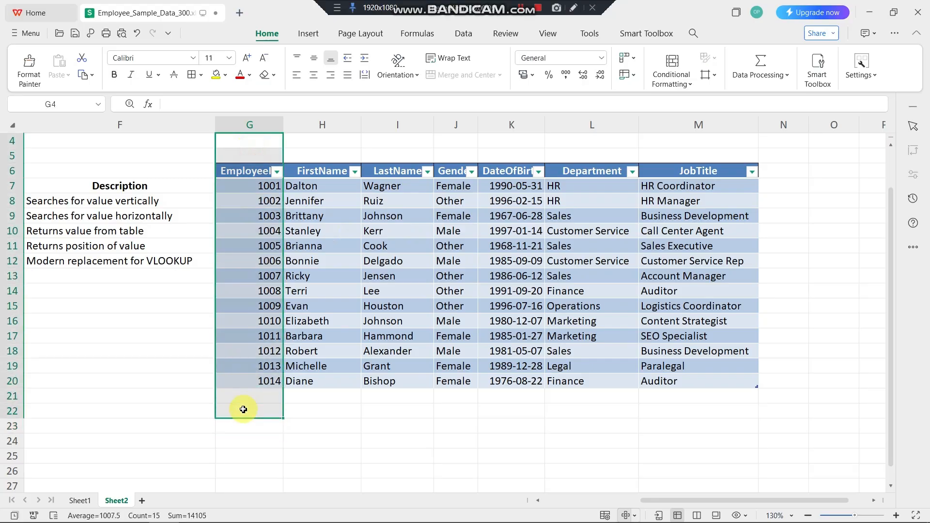
click(243, 409)
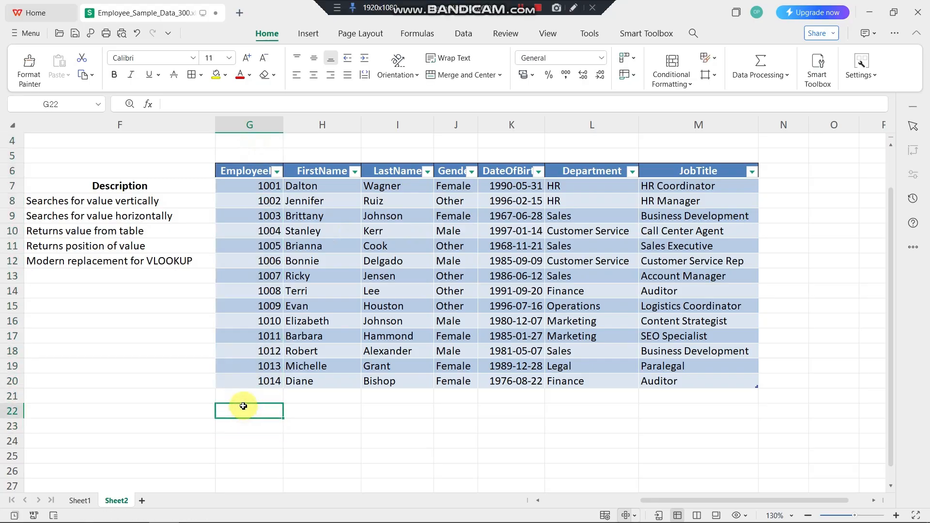
drag(240, 263, 655, 262)
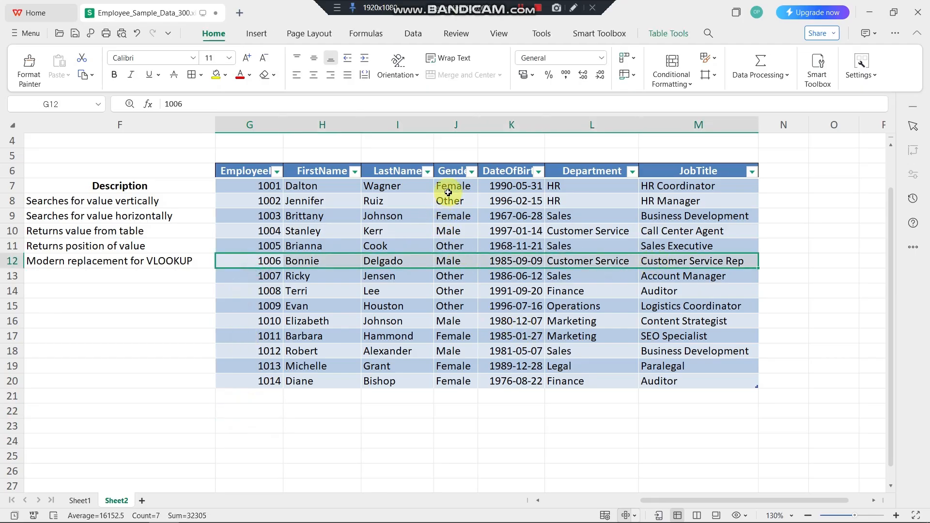
drag(453, 174, 460, 368)
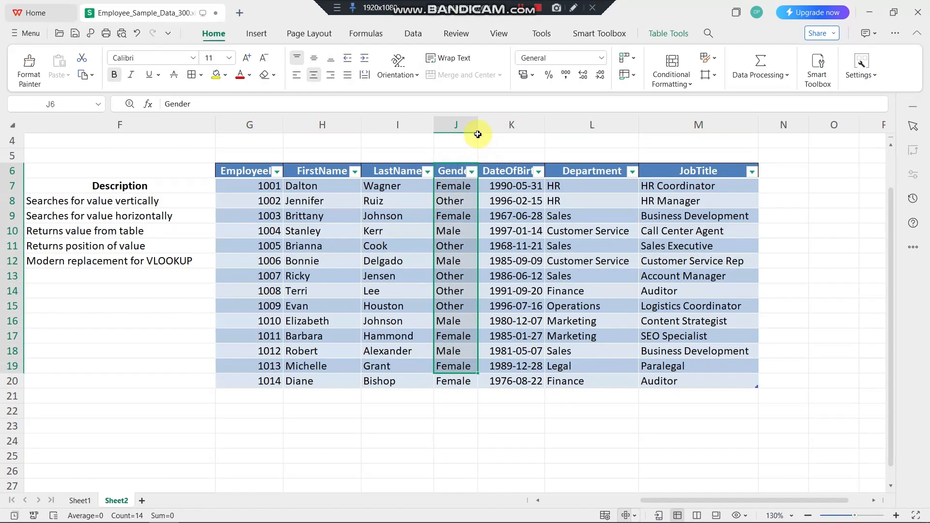
drag(478, 125, 504, 126)
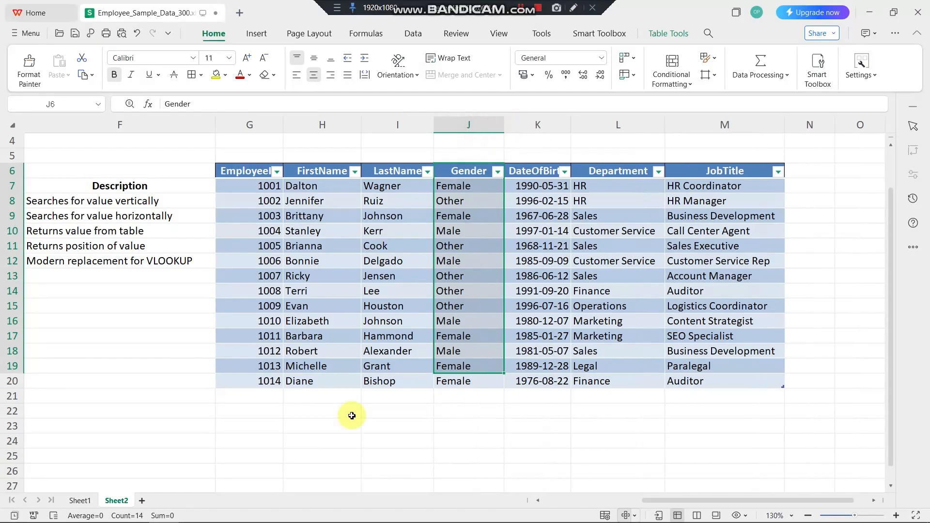
click(413, 431)
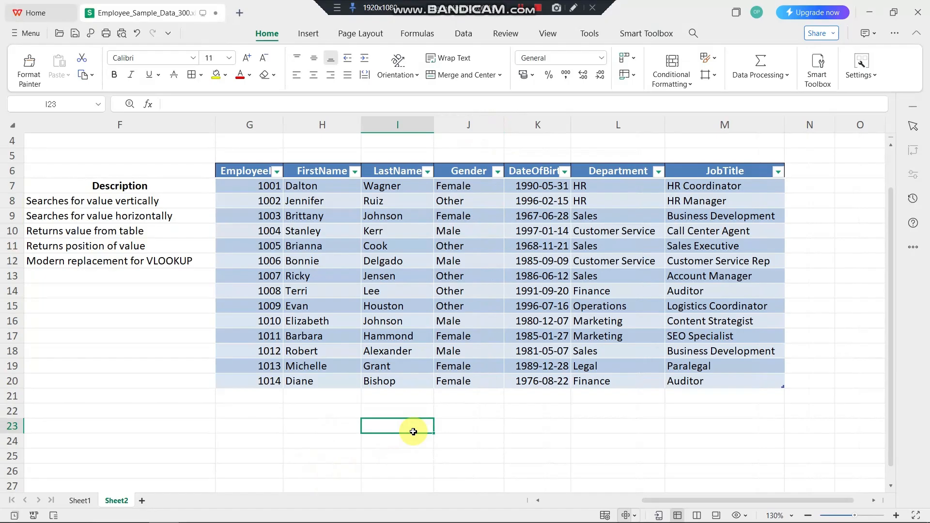
Step: Make row 23 below the table taller and widen column J further to enlarge cell J23
scroll(480, 420, down, 2)
scroll(478, 406, up, 1)
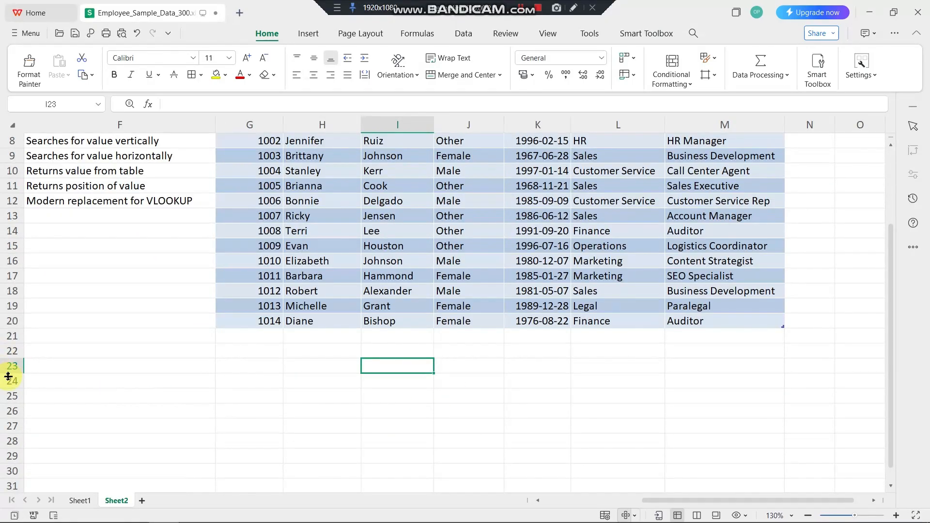
drag(8, 374, 9, 390)
click(261, 386)
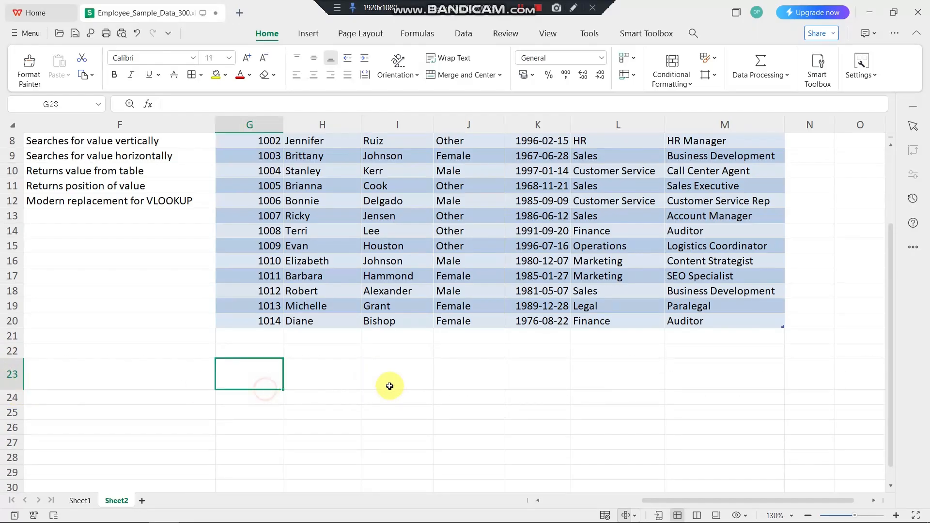
click(404, 381)
click(462, 380)
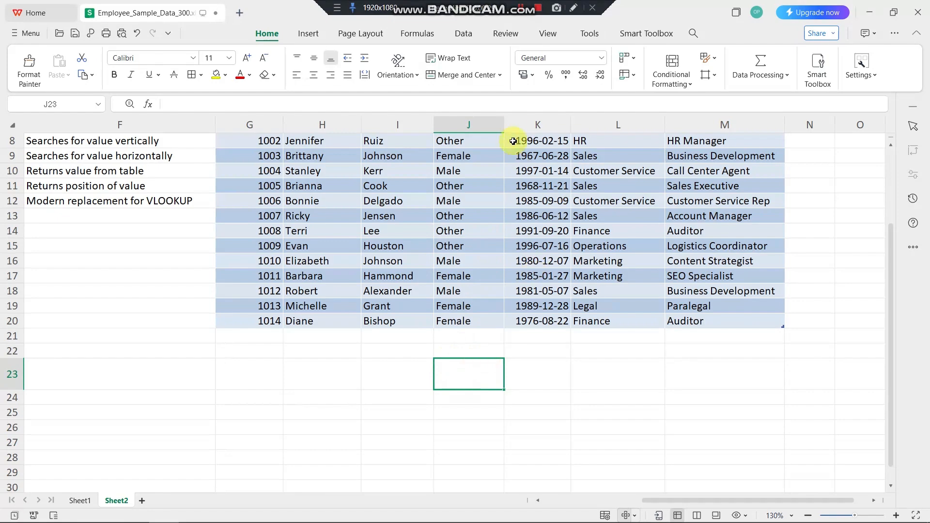
drag(500, 118, 522, 123)
Step: Open data validation for cell J23 and allow only values from a List
scroll(514, 302, up, 3)
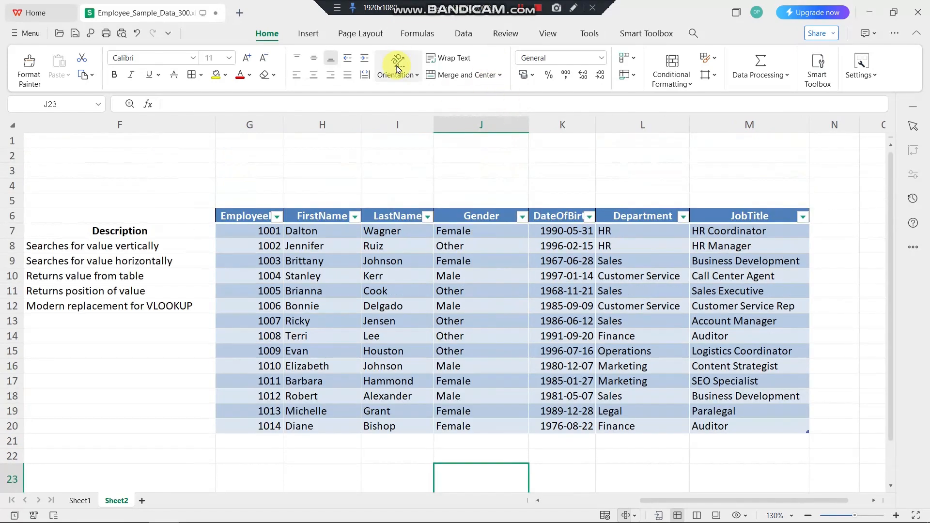
click(464, 32)
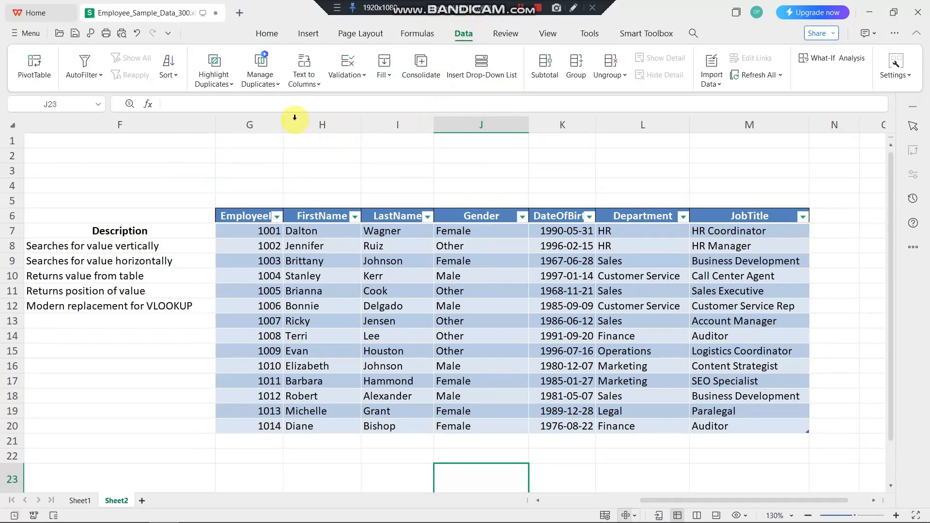
click(345, 85)
click(354, 97)
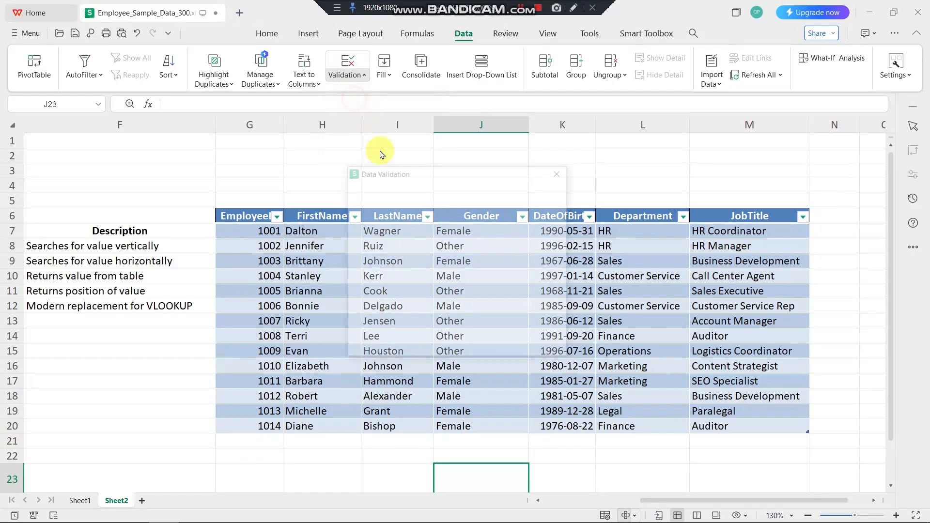
click(411, 230)
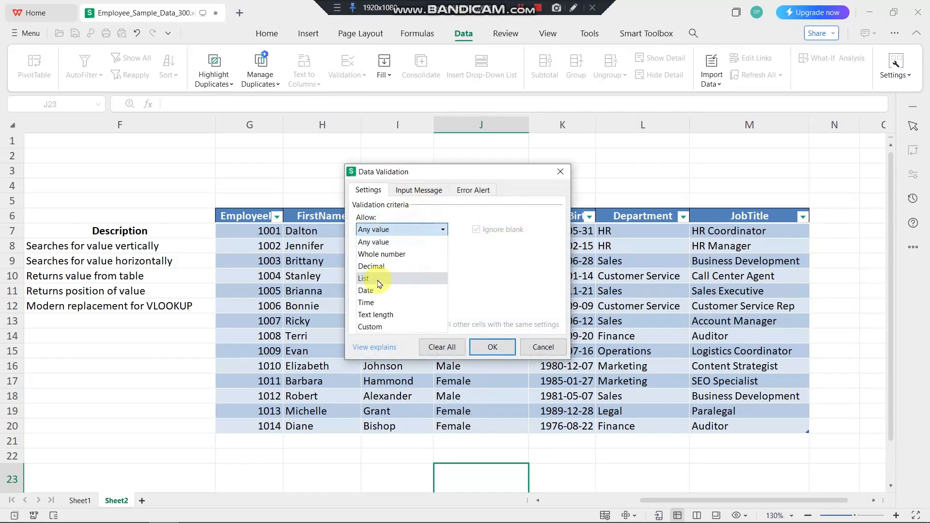
click(377, 280)
Step: Set the validation list source to the header cells =$H$6:$M$6, from FirstName to JobTitle, and apply it to J23
click(386, 280)
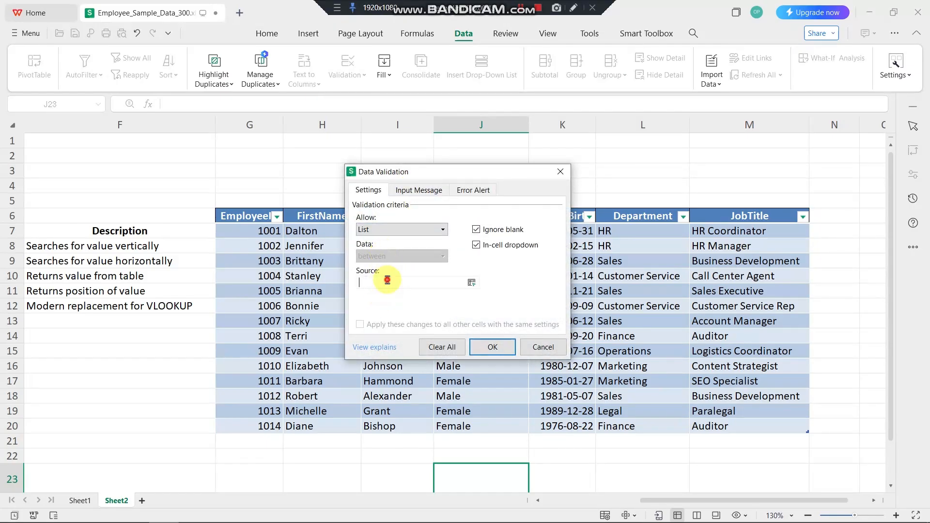
drag(453, 173, 297, 292)
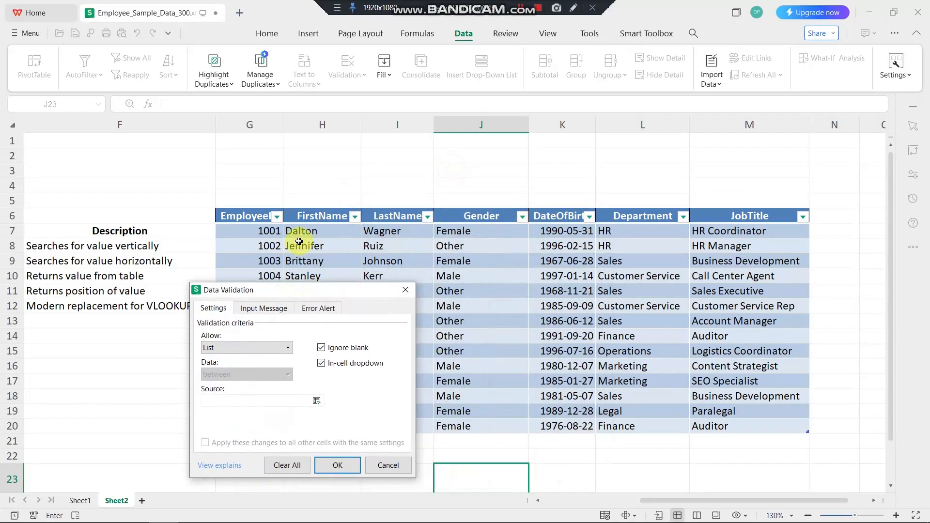
click(316, 214)
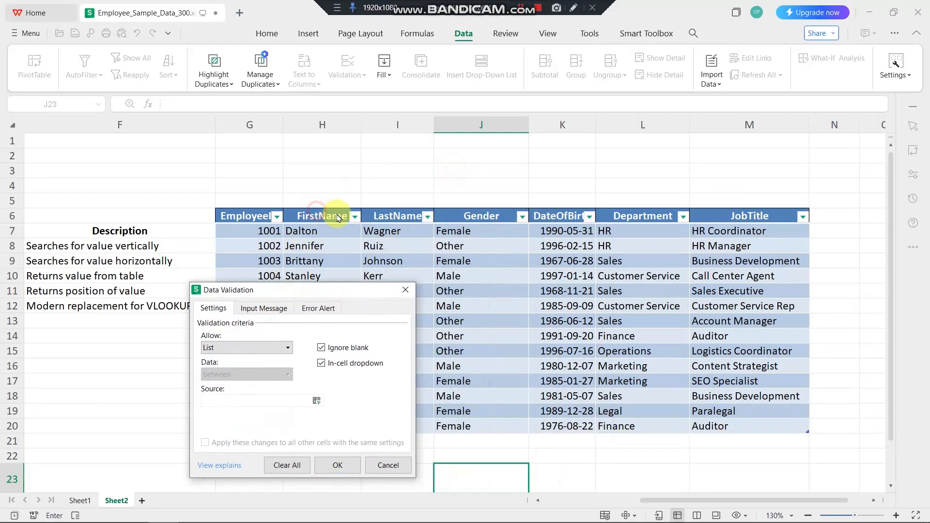
click(339, 213)
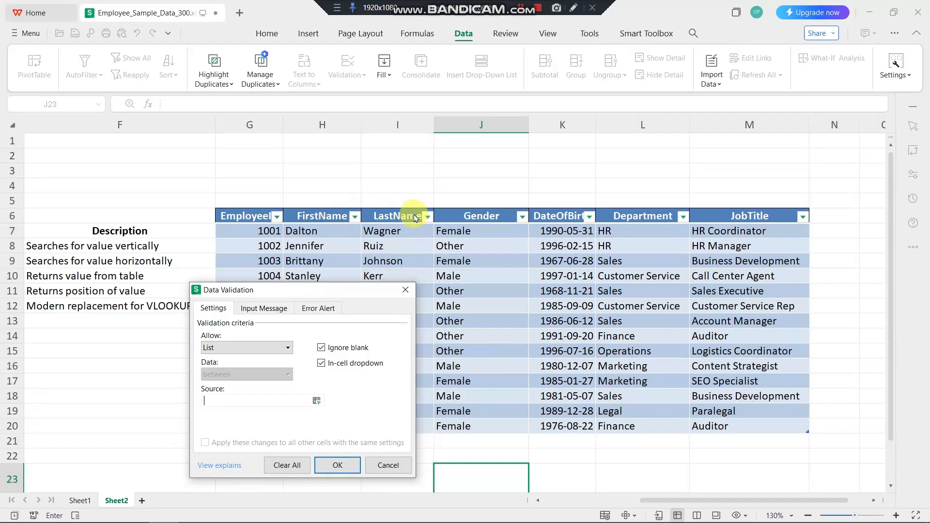
click(245, 398)
click(322, 214)
drag(376, 218, 721, 216)
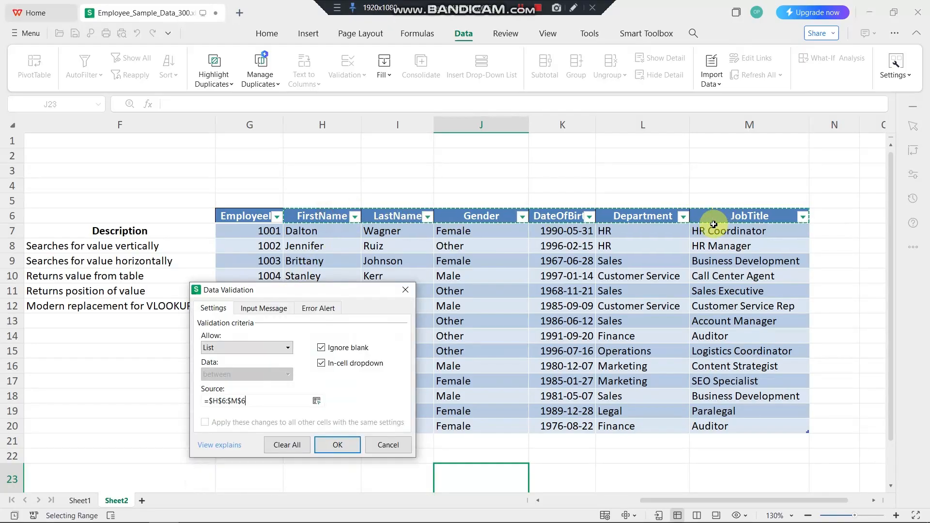
click(337, 445)
Step: Choose Gender from the new drop-down in cell J23
scroll(504, 355, down, 2)
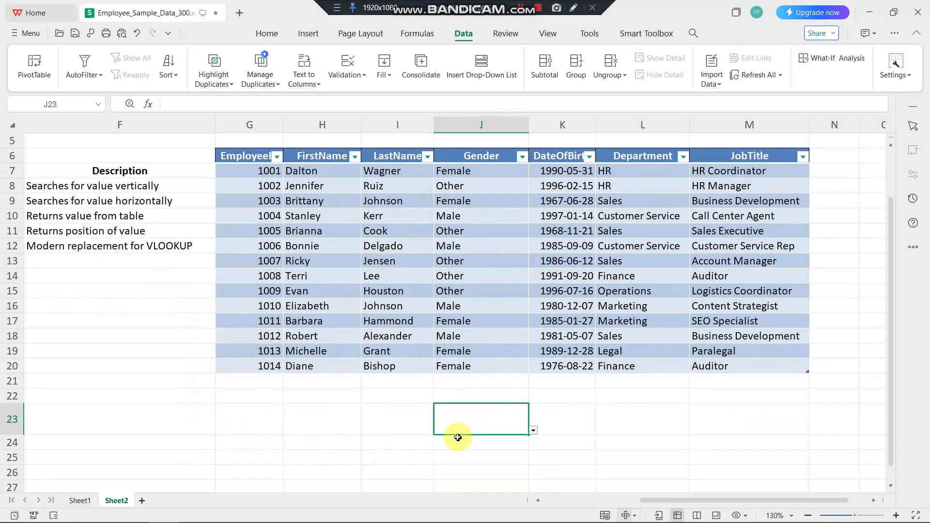
click(534, 431)
click(547, 463)
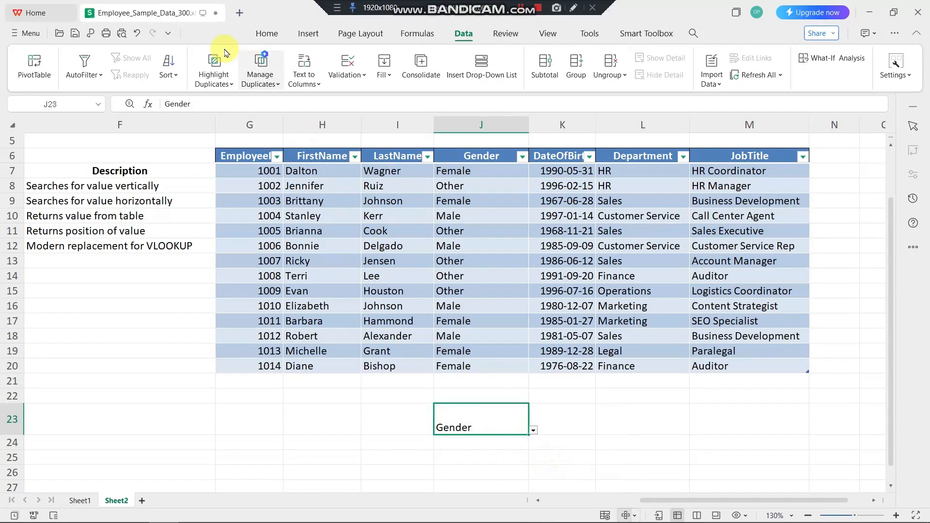
Step: Centre the text in J23 horizontally and vertically, and fill the cell with light blue
click(267, 34)
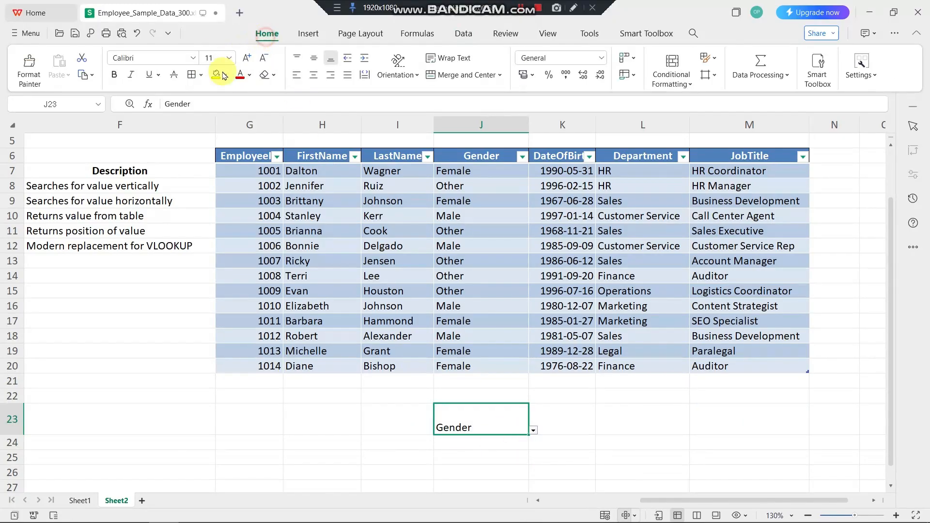
click(314, 77)
click(314, 59)
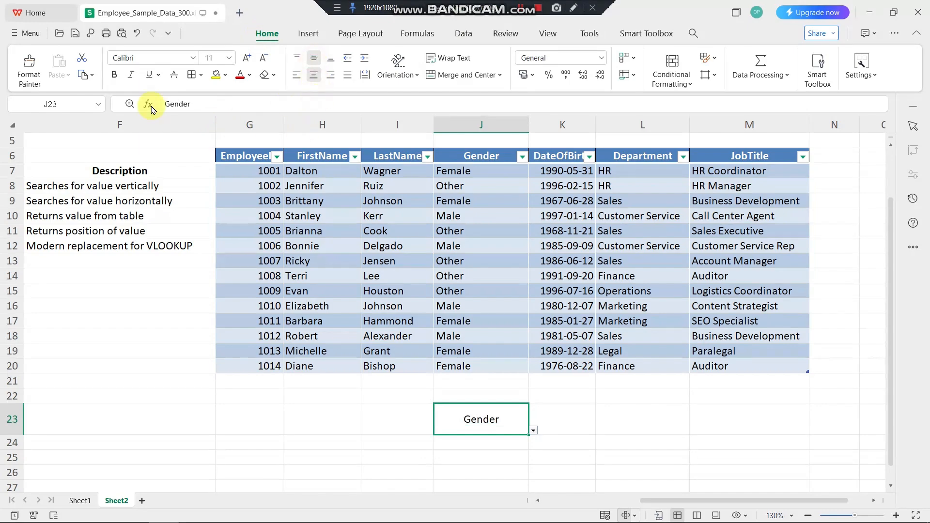
click(223, 80)
click(261, 132)
Step: Start an HLOOKUP formula in cell I23 with the drop-down cell J23 as the lookup value
scroll(425, 357, down, 2)
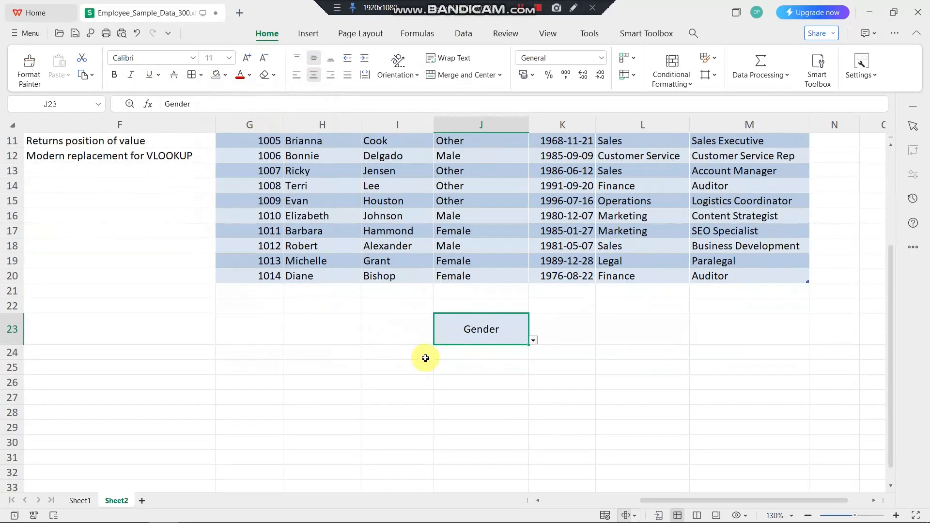
click(451, 352)
click(377, 353)
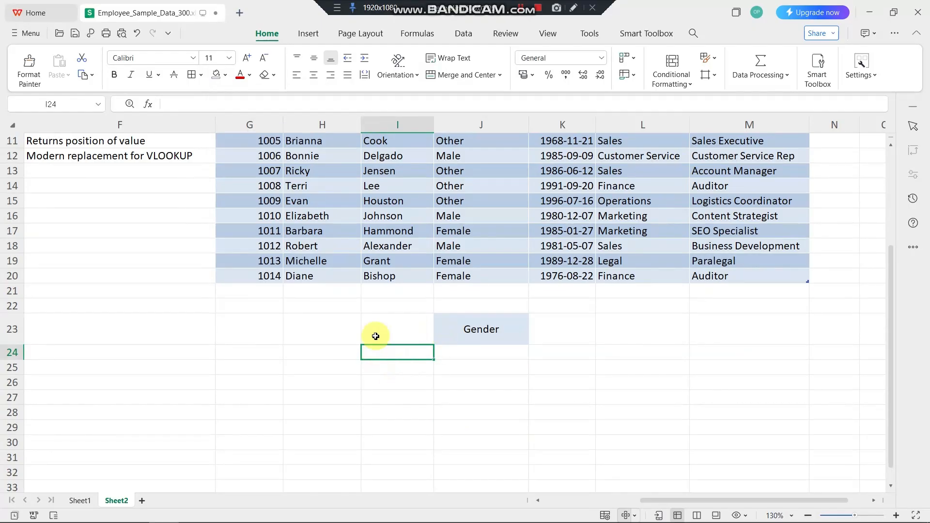
click(384, 332)
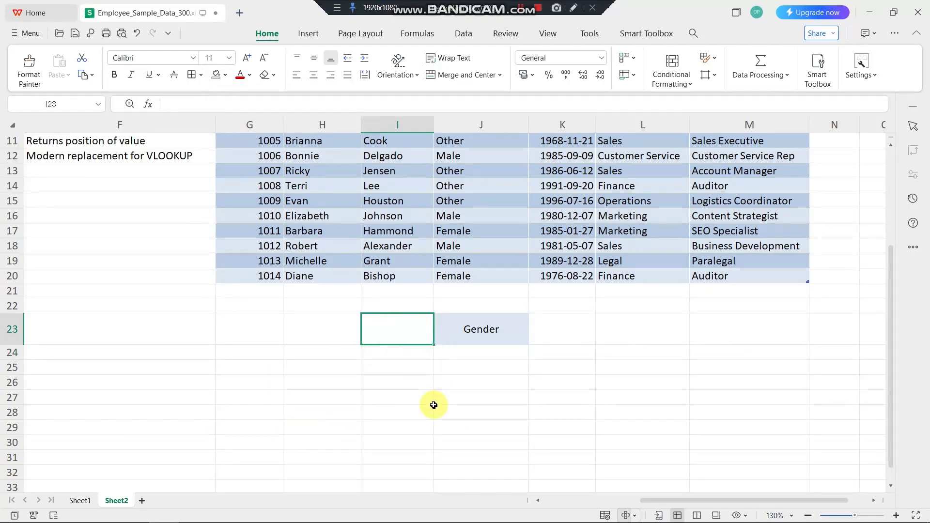
scroll(434, 400, up, 1)
text(=)
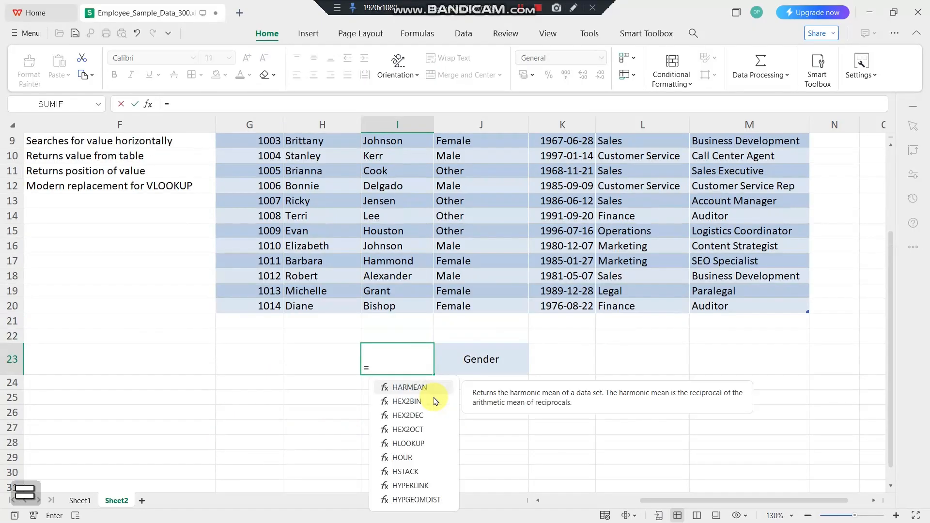
text(hlookup)
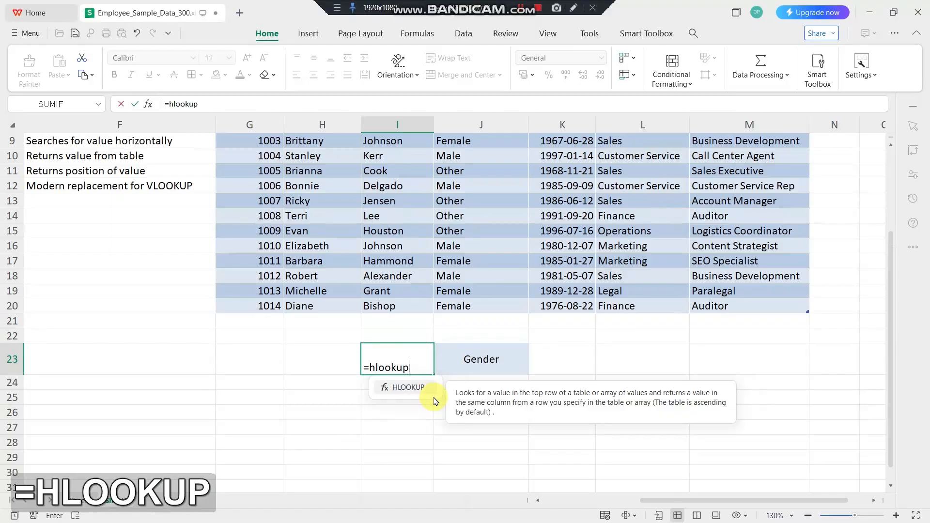
text(()
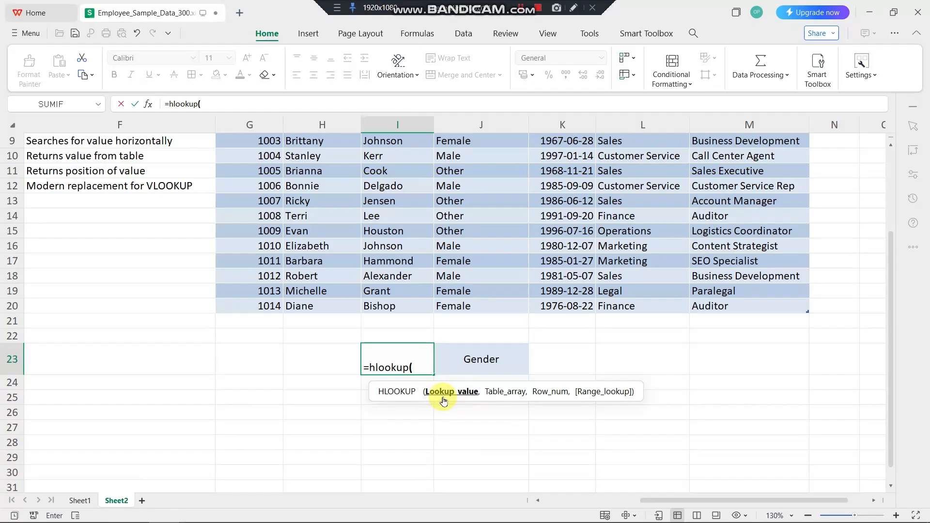
click(488, 366)
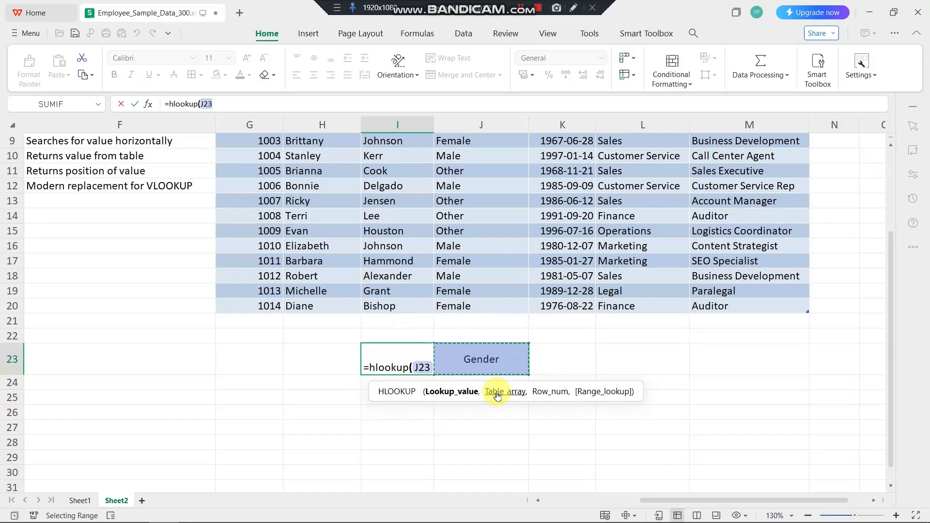
text(,)
Step: Set the HLOOKUP table array to the whole employee table with its headers, G6:M20
scroll(556, 363, up, 2)
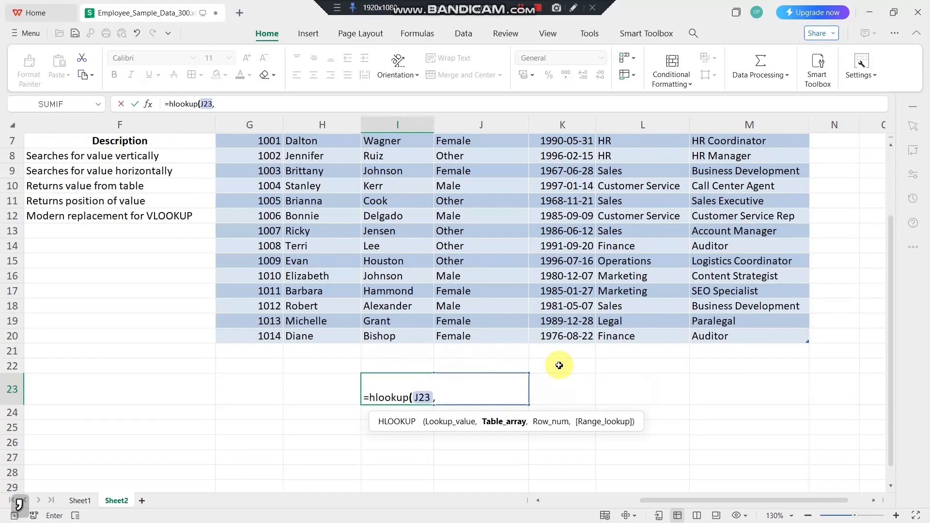
drag(251, 189, 761, 392)
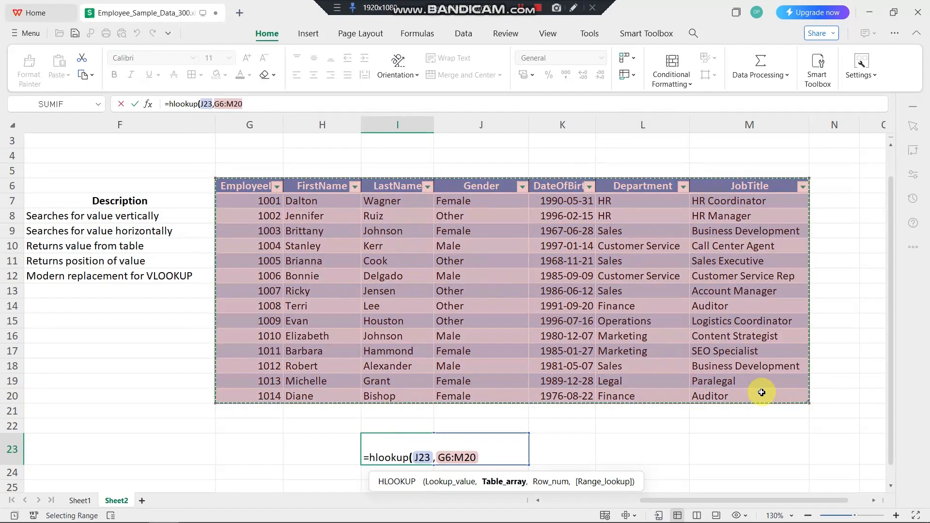
text(,)
scroll(472, 382, down, 1)
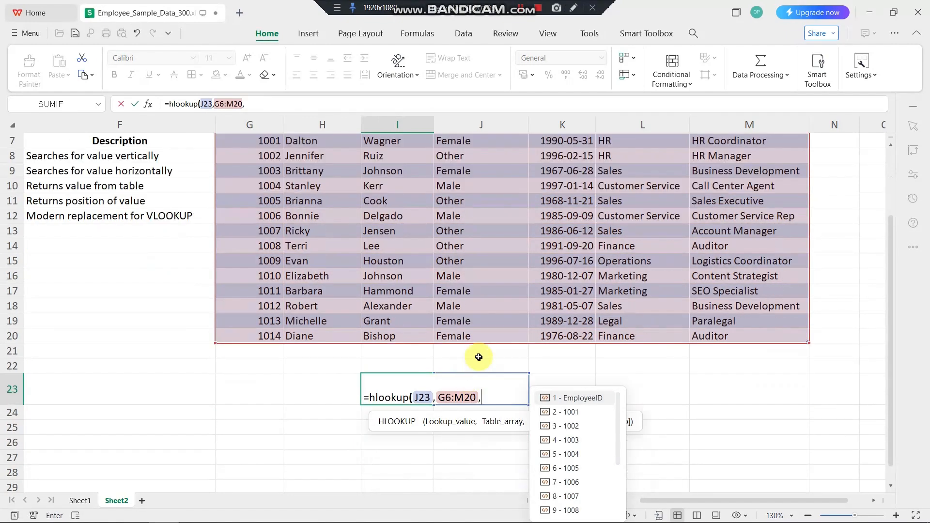
scroll(529, 301, up, 2)
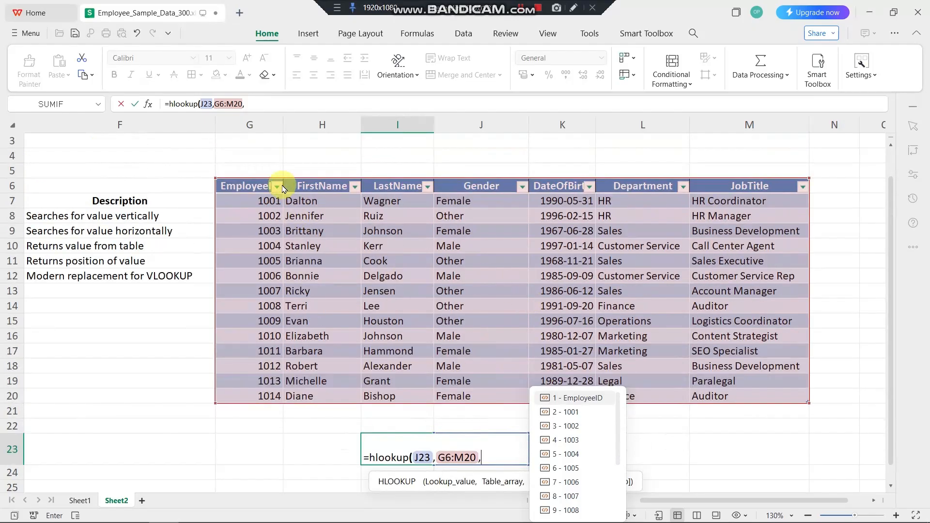
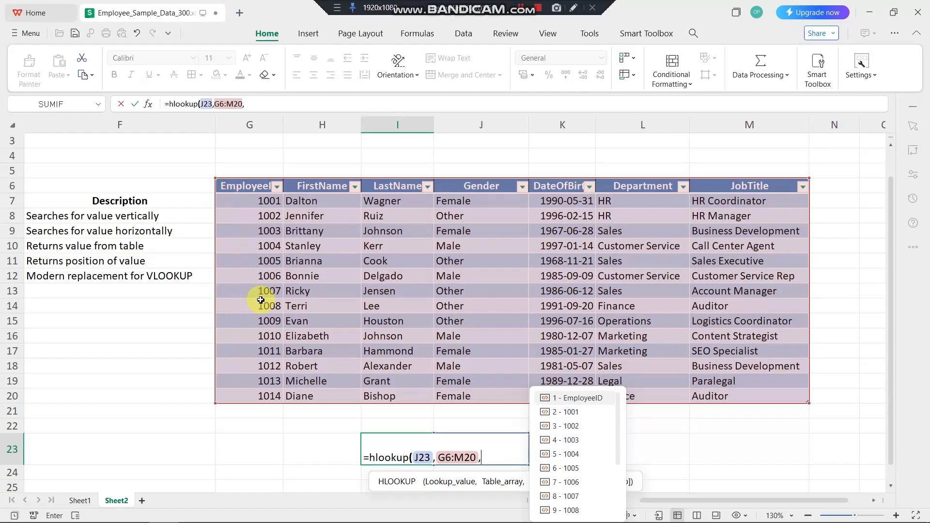
click(330, 261)
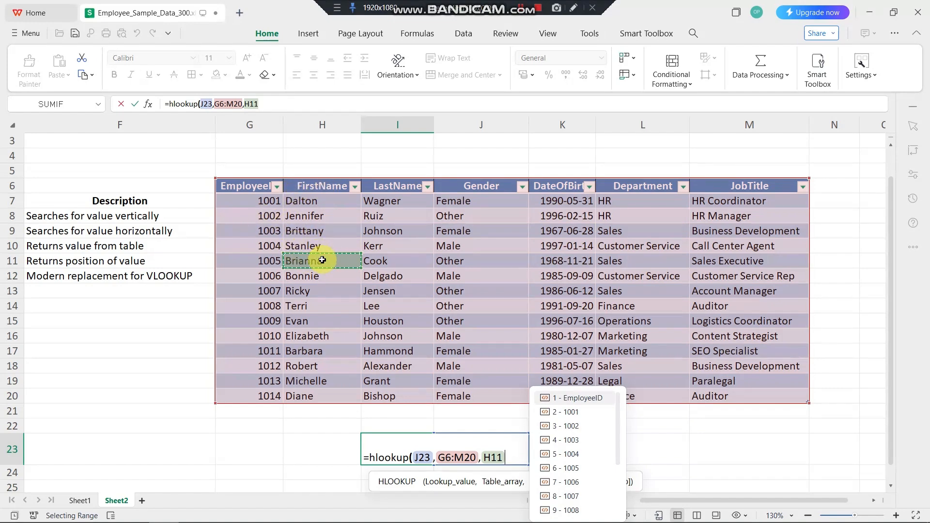
key(BackSpace)
key(BackSpace)
key(BackSpace)
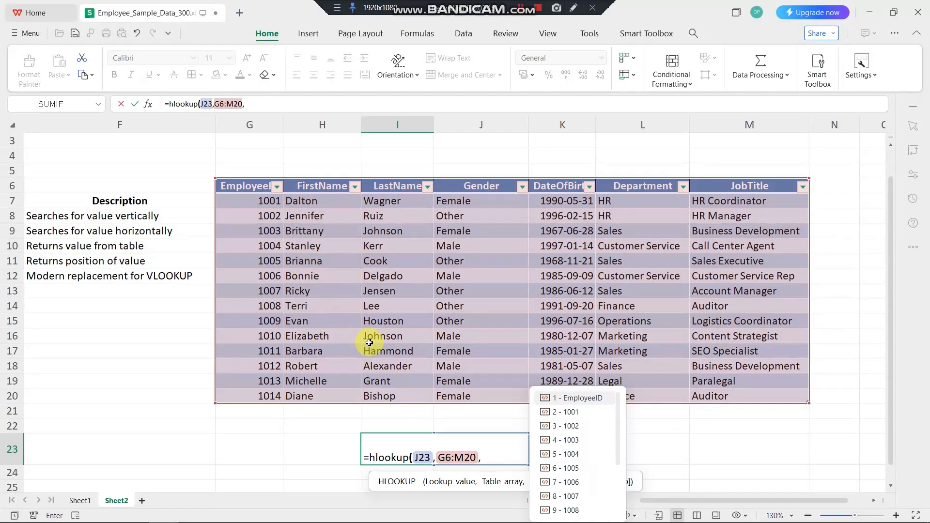
Step: Complete the I23 formula with row number 6 and range lookup 0, giving =HLOOKUP(J23,G6:M20,6,0)
text(6)
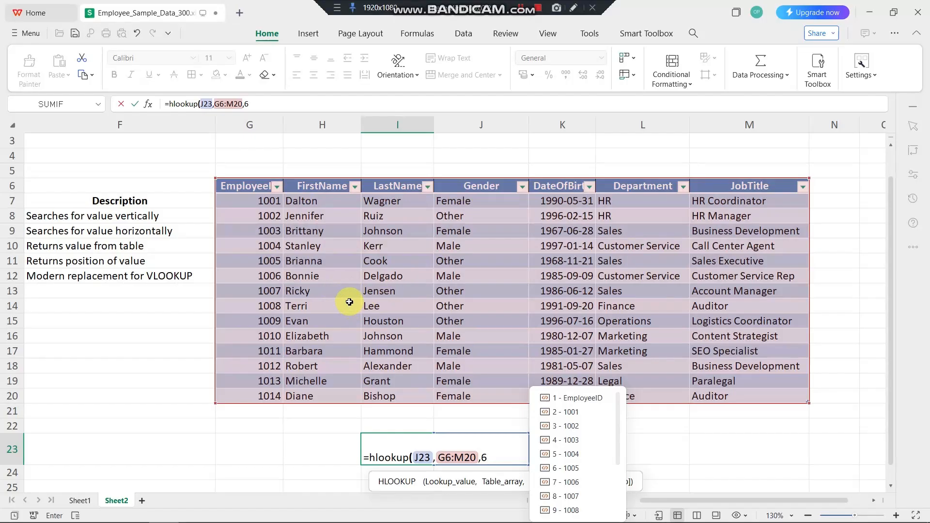
text(,)
text(0))
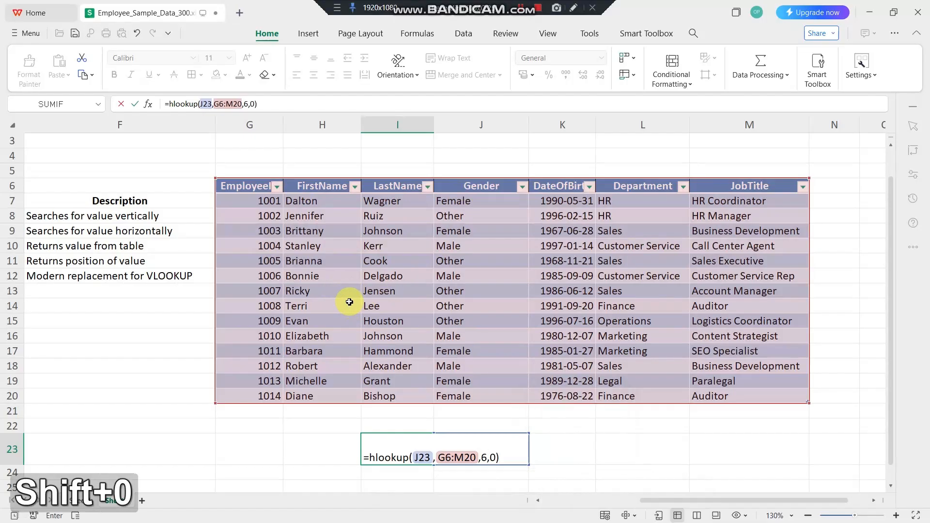
key(Return)
click(407, 449)
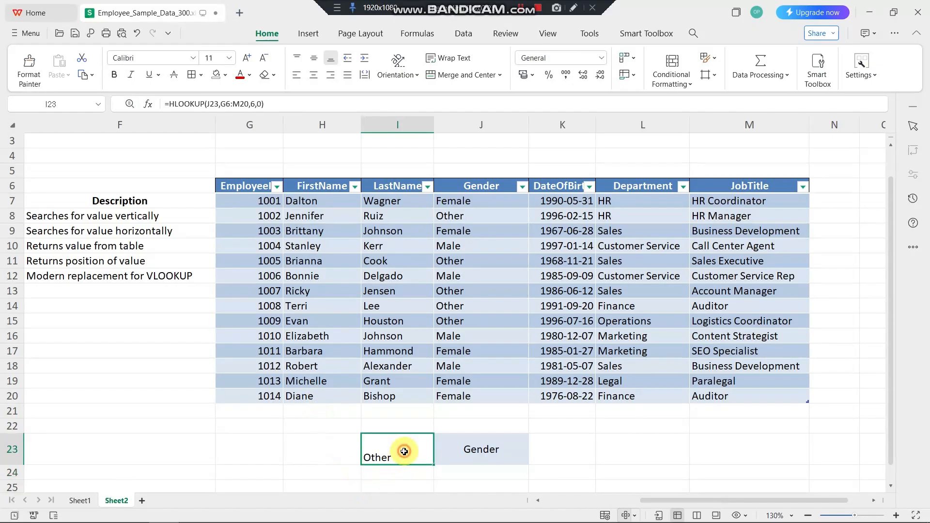
Step: Choose FirstName from the drop-down in J23 and check the lookup result in I23
click(502, 444)
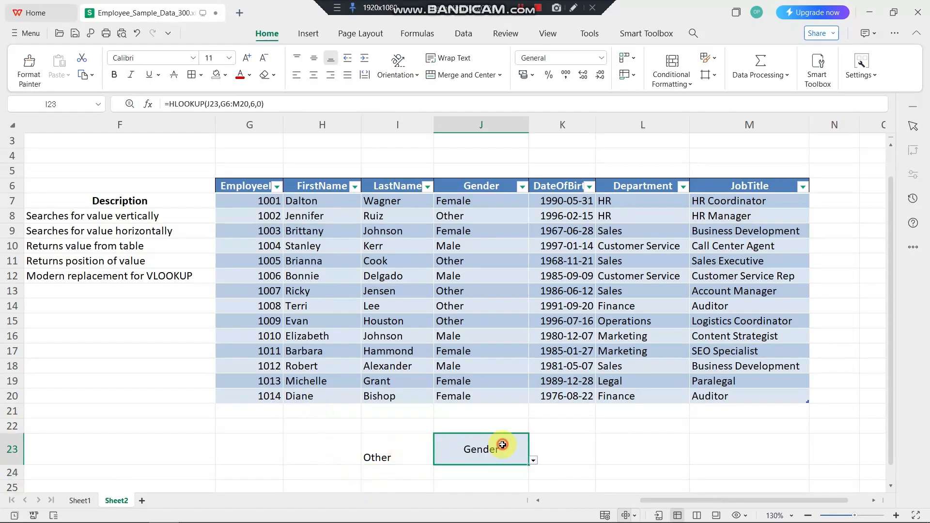
click(534, 462)
click(557, 429)
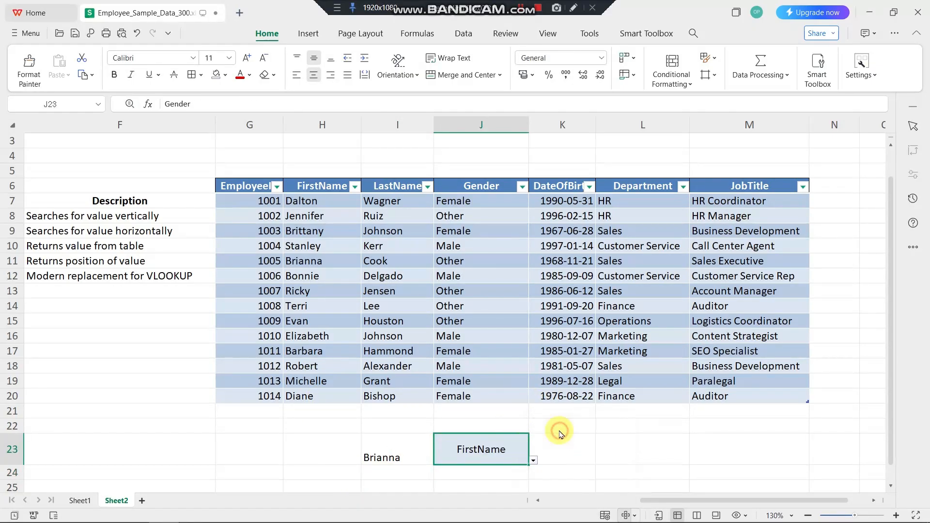
click(400, 455)
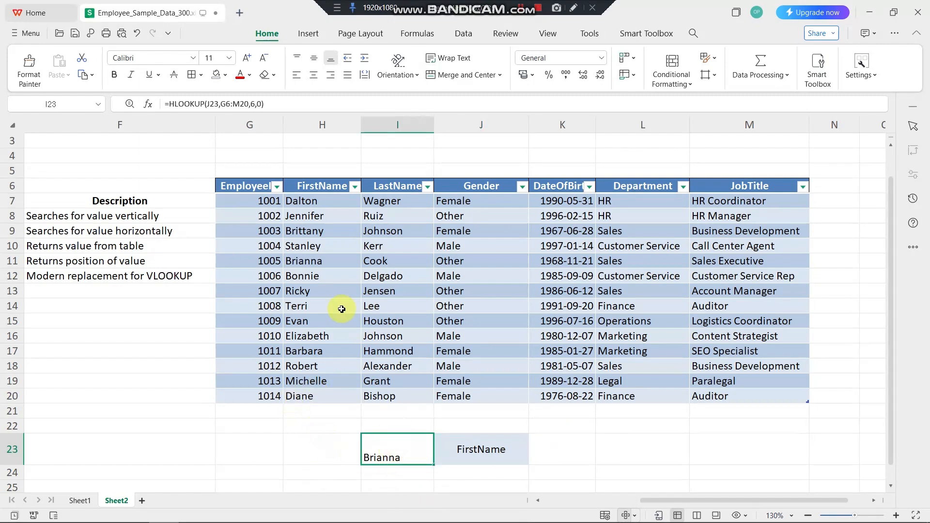
Step: Examine the arguments of the HLOOKUP formula in I23: lookup value, table array, row number and range lookup
double_click(405, 446)
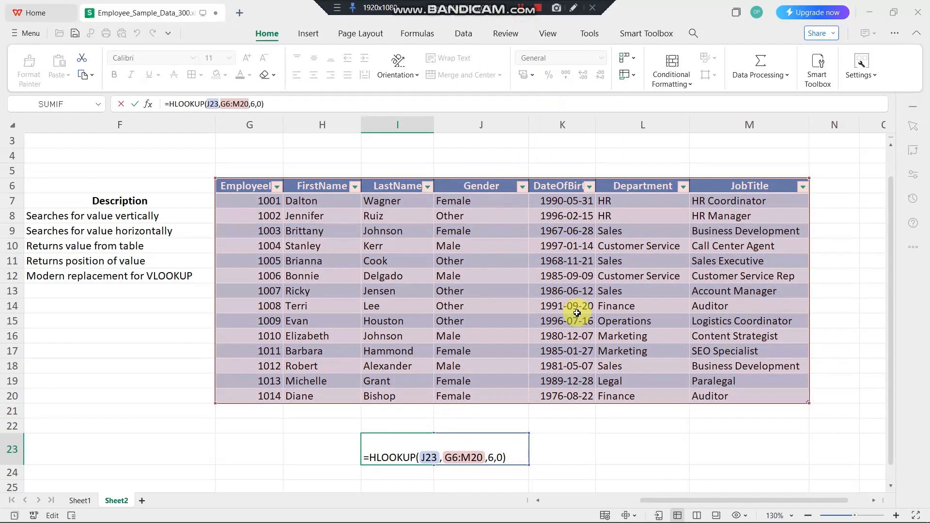
scroll(605, 297, down, 1)
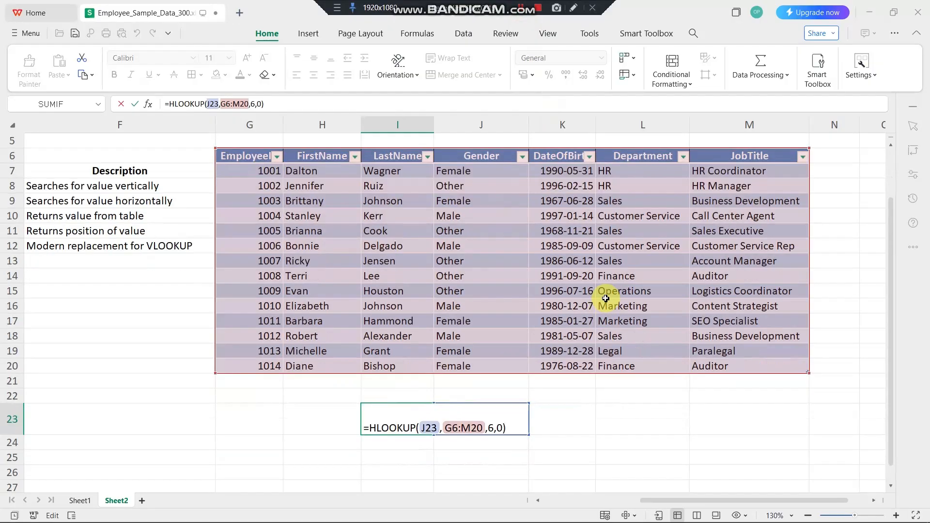
click(432, 428)
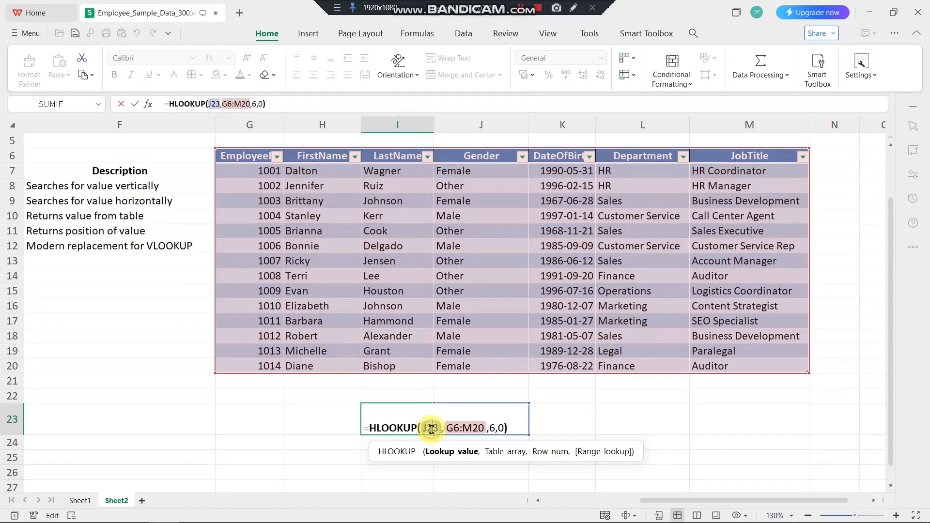
key(Return)
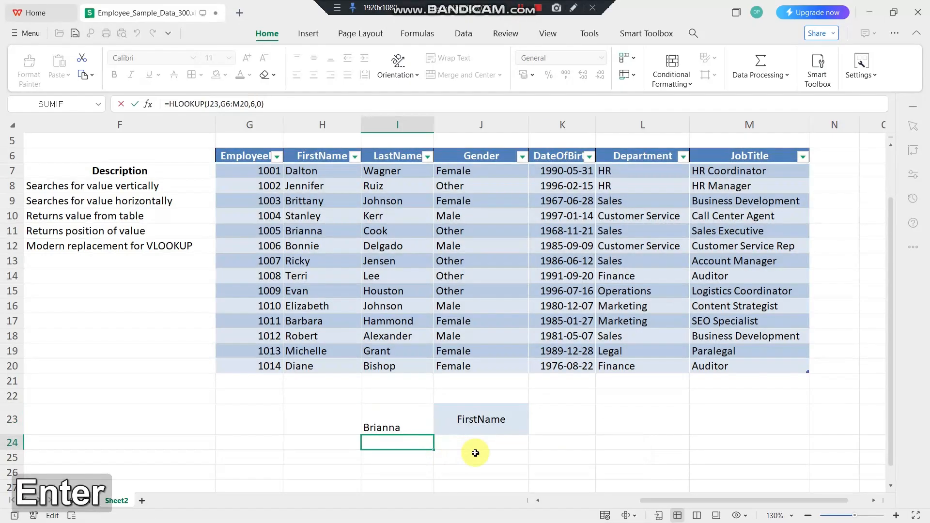
click(480, 433)
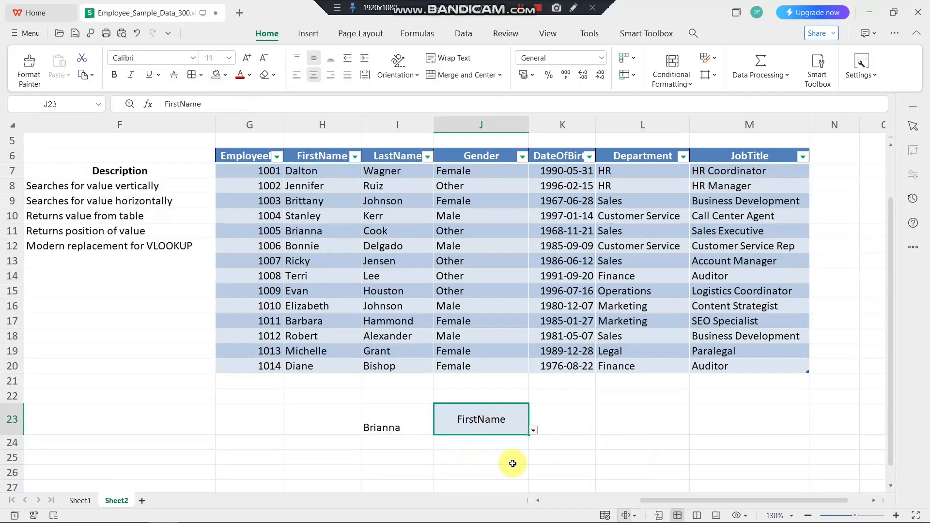
double_click(402, 427)
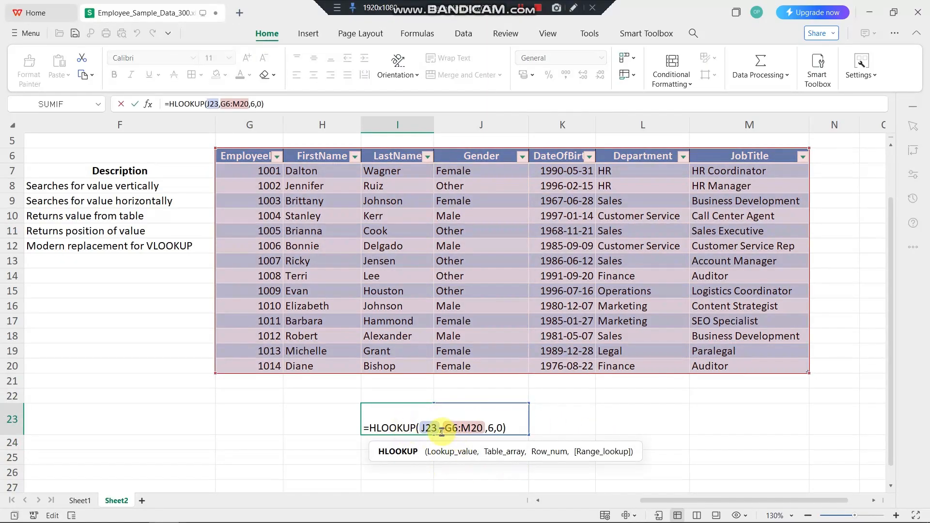
click(490, 453)
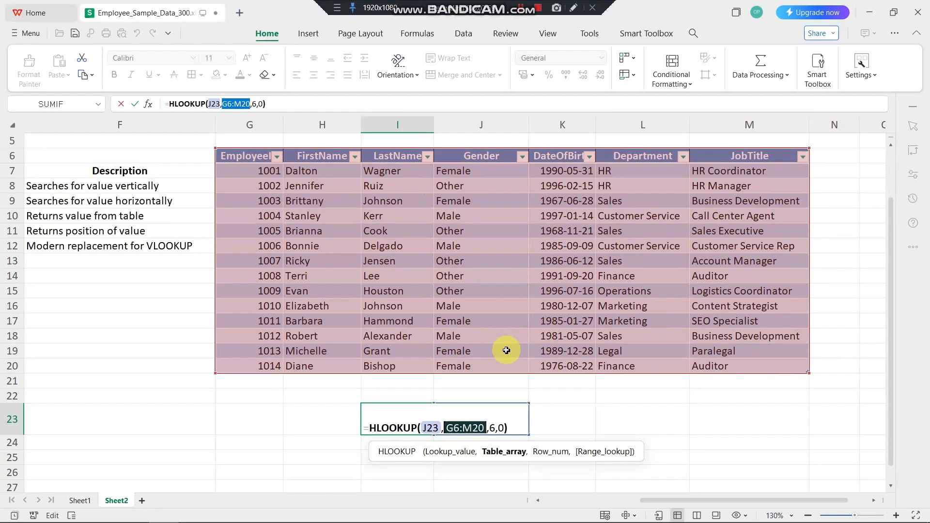
click(498, 427)
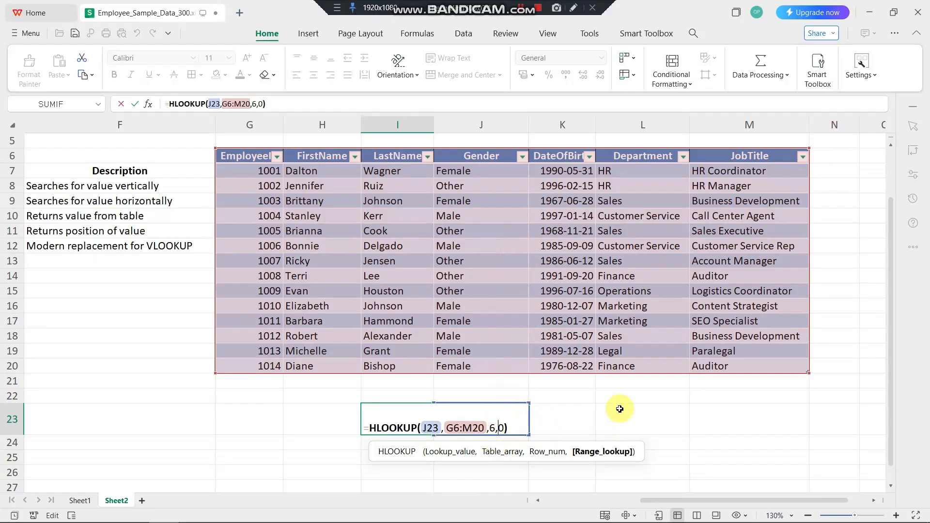
key(Return)
click(396, 429)
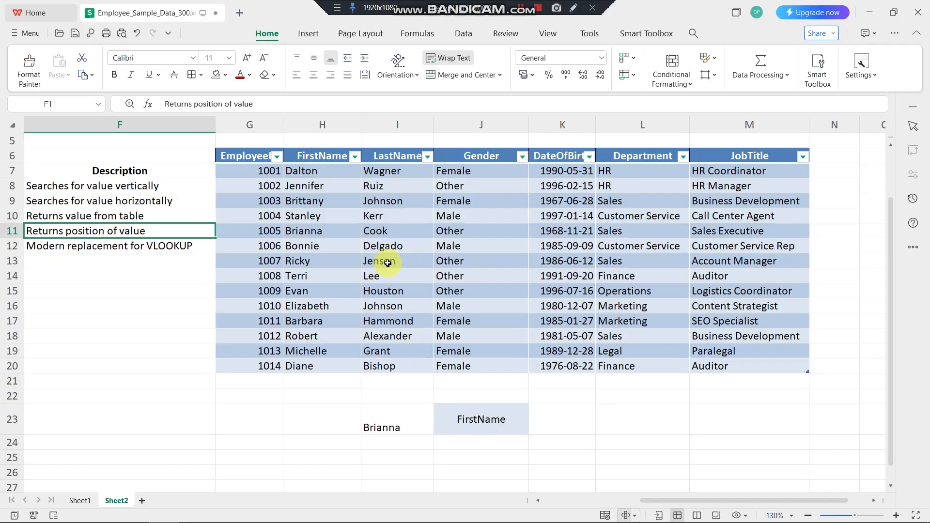
click(281, 411)
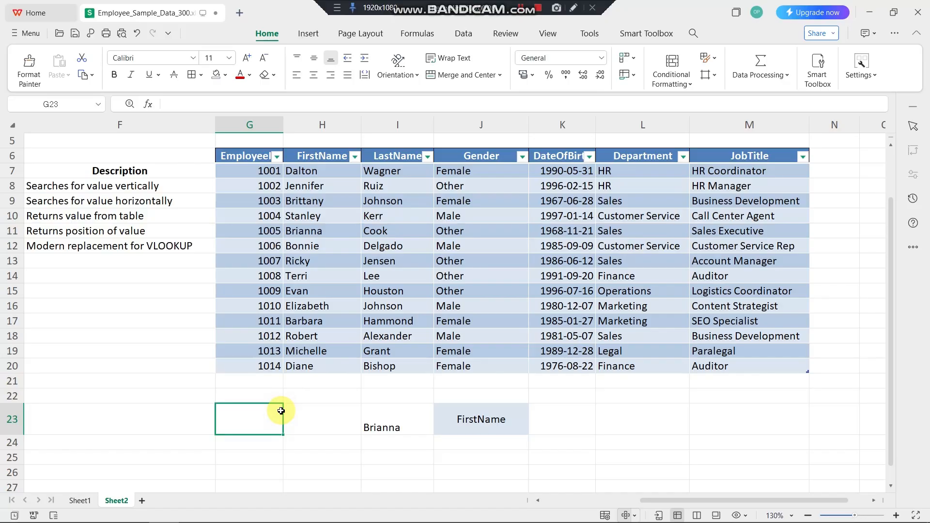
click(613, 411)
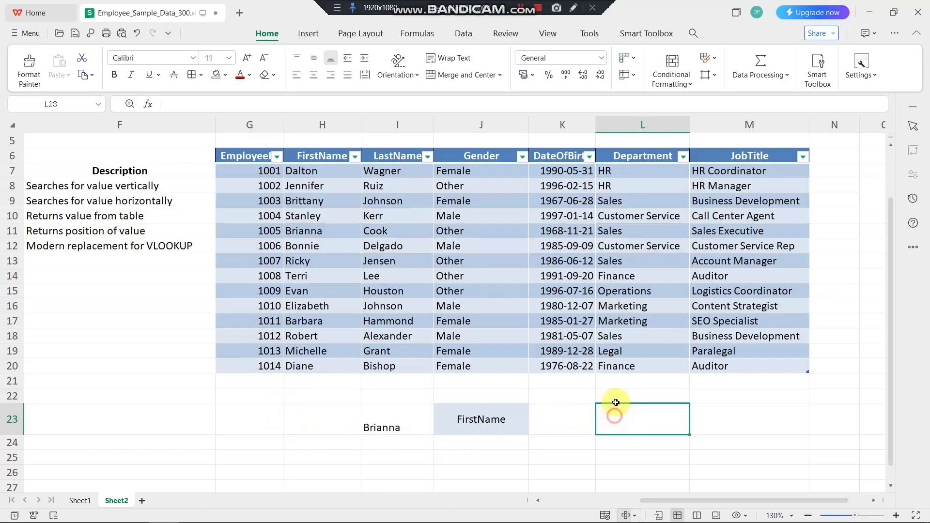
text(=)
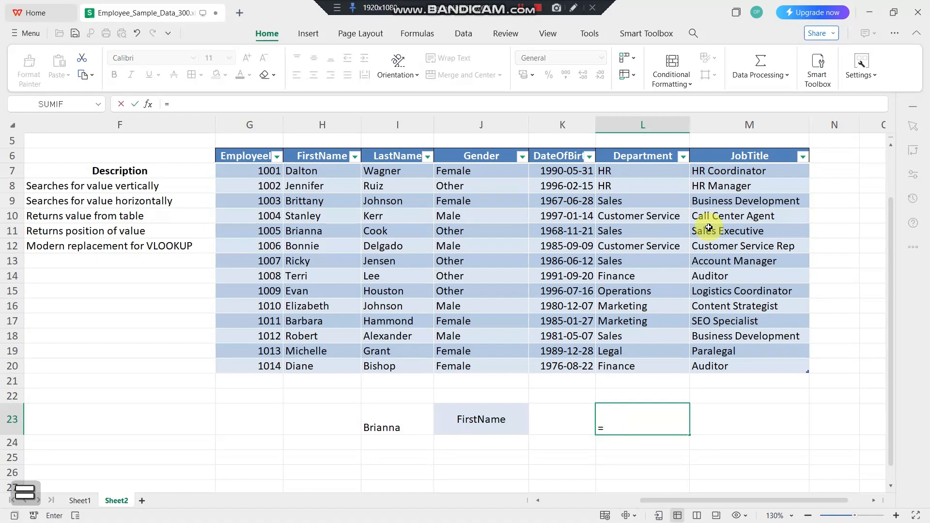
key(BackSpace)
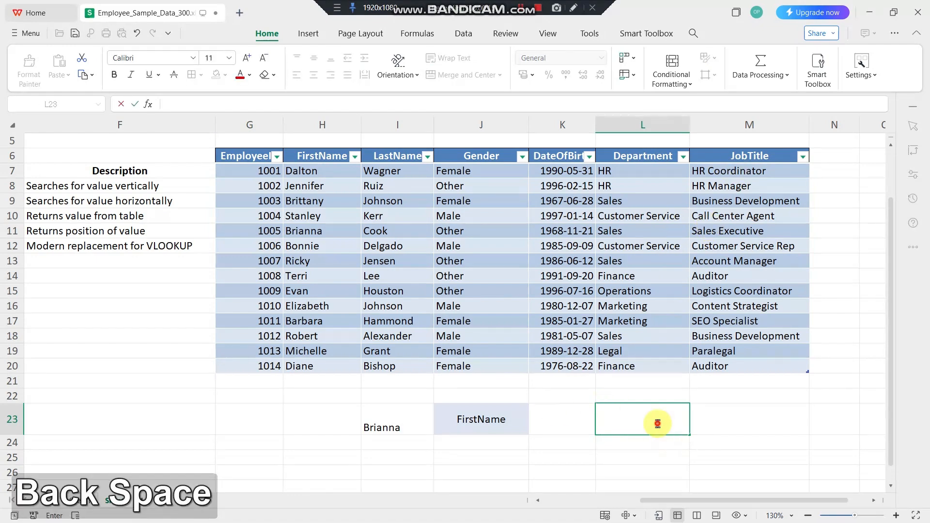
click(645, 455)
click(737, 415)
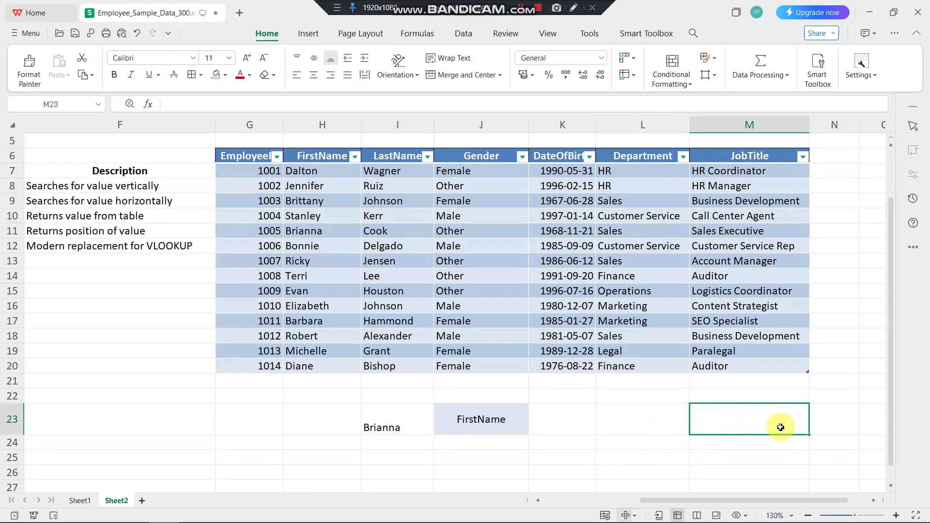
scroll(105, 433, down, 2)
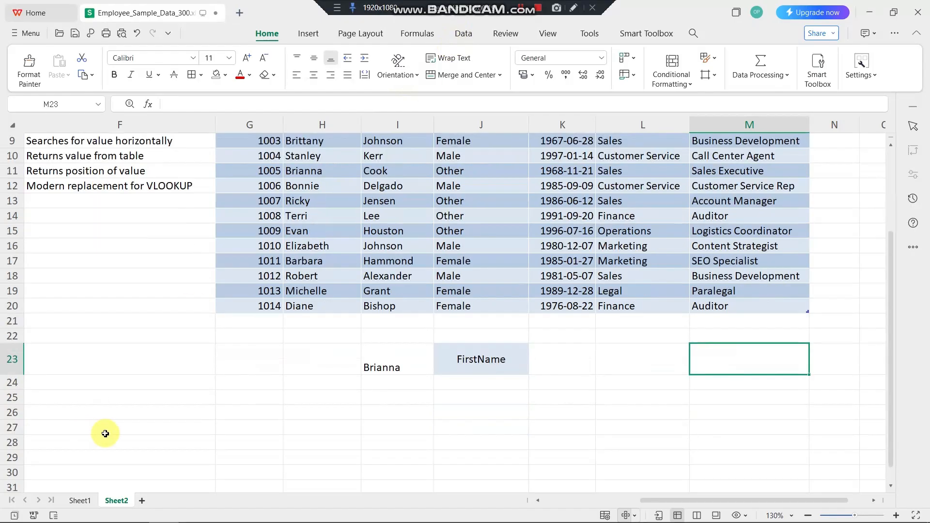
Step: Open data validation for cell M23 below the employee table and allow a List
click(367, 359)
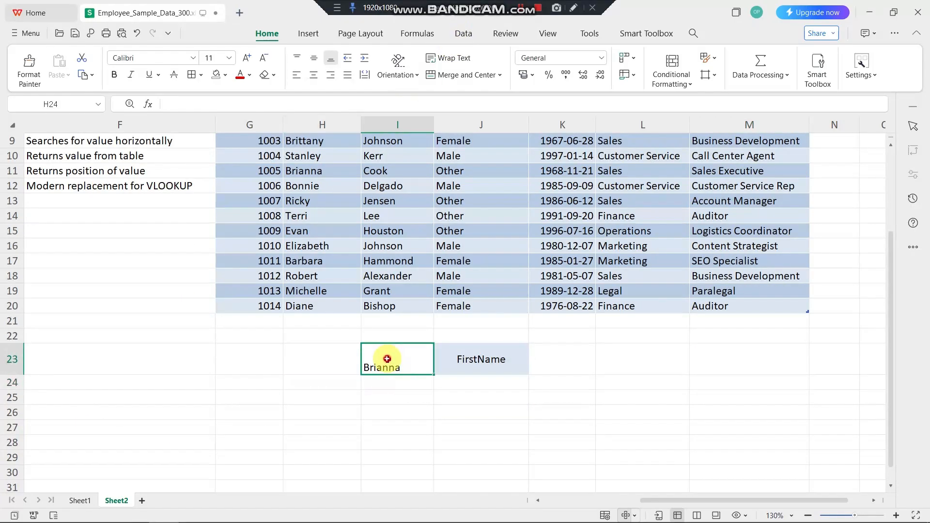
click(638, 355)
click(714, 356)
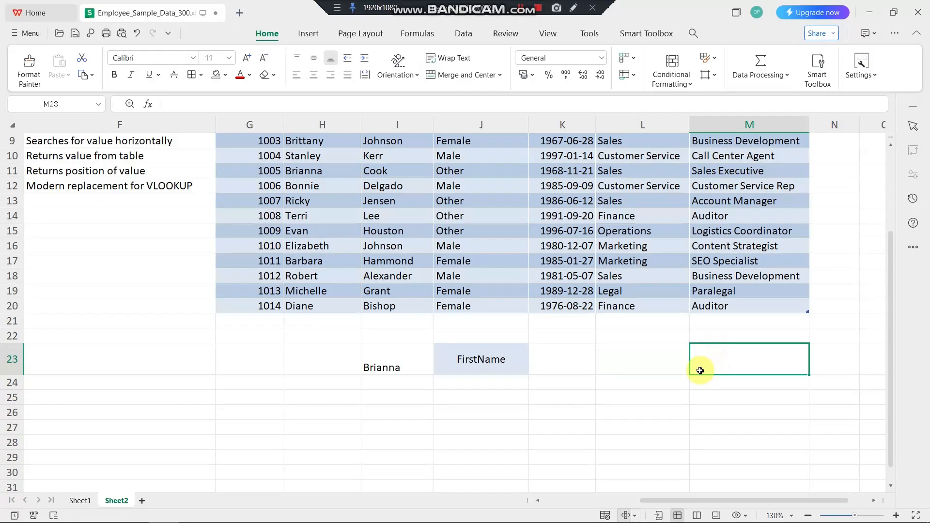
click(469, 38)
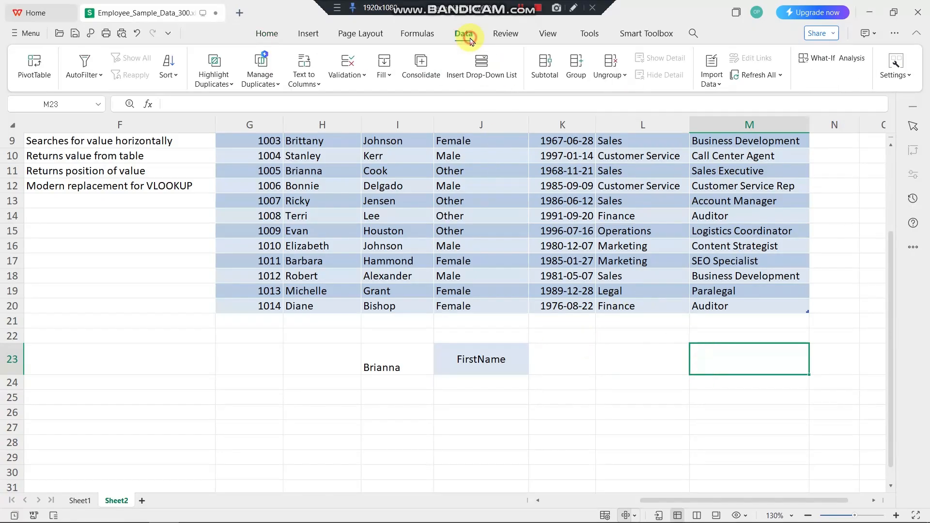
click(344, 73)
click(371, 231)
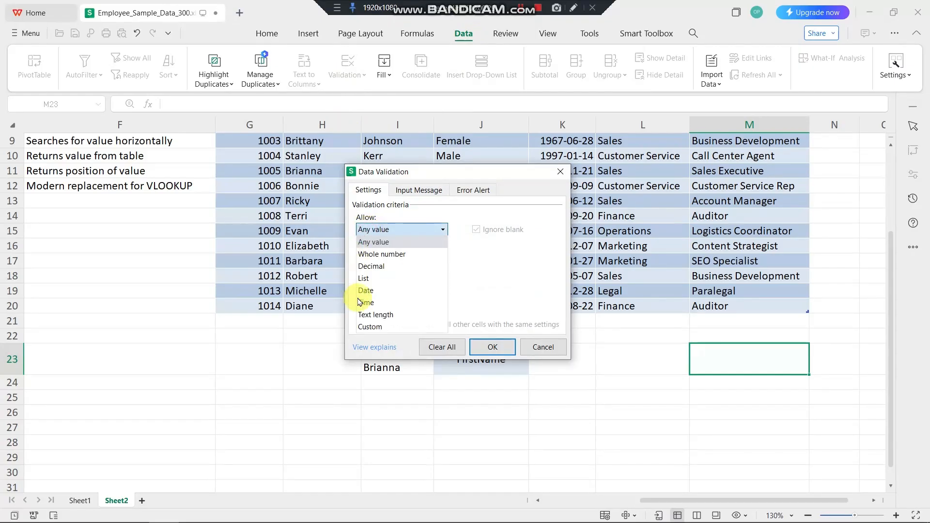
click(368, 280)
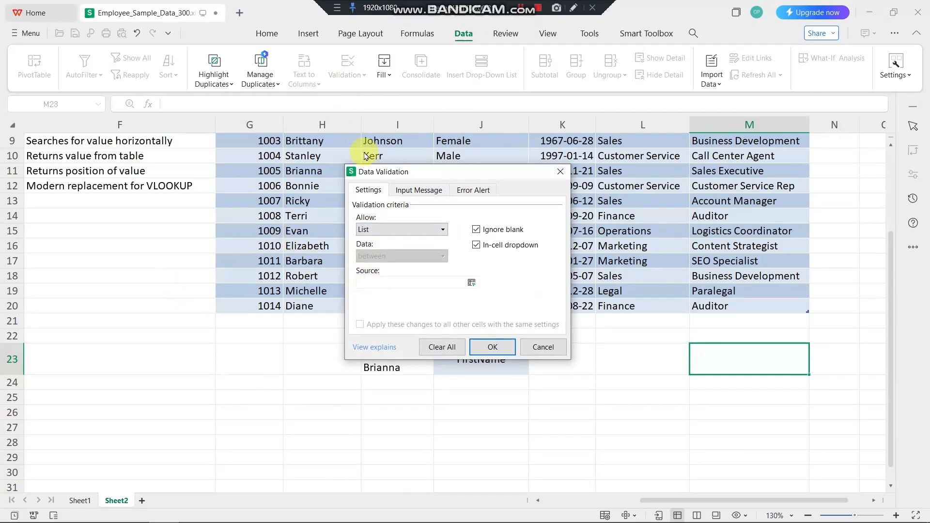
Step: Set the list source for M23 to the first names in $H$7:$H$20 and apply the validation
drag(401, 171, 545, 164)
click(531, 274)
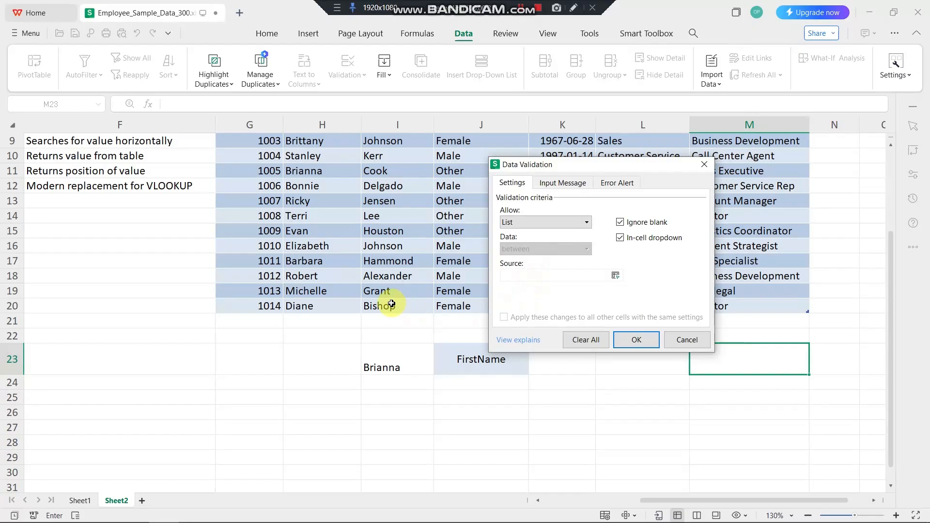
scroll(307, 234, up, 3)
drag(307, 234, 306, 304)
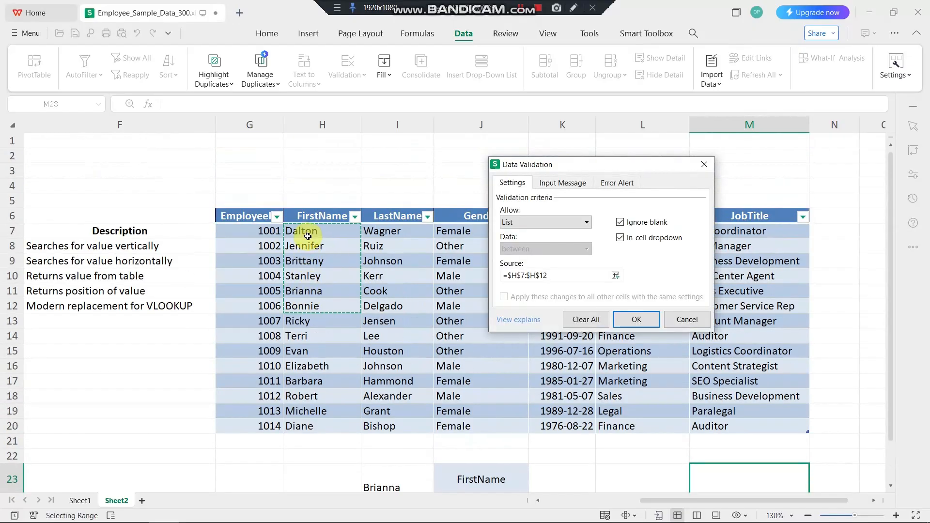
drag(303, 232, 308, 423)
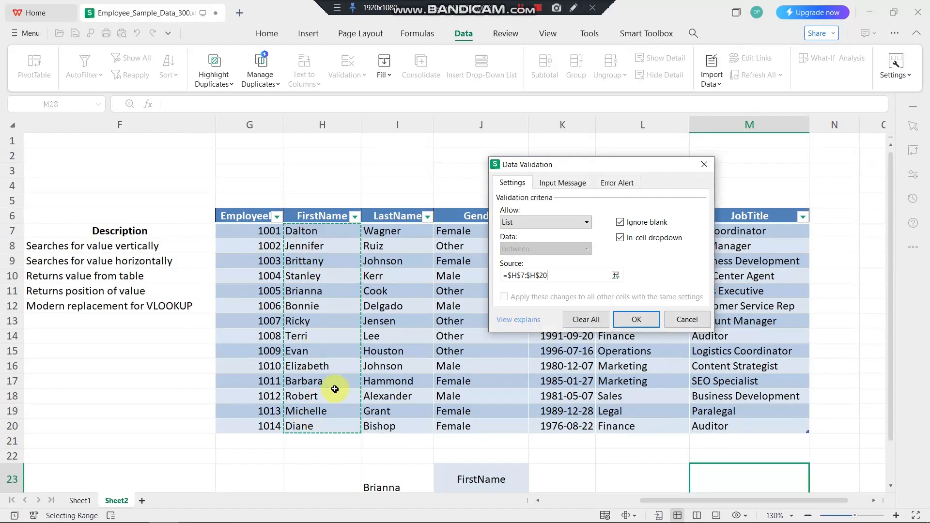
click(638, 321)
Step: Center M23's content horizontally and vertically and set its font size to 12
scroll(624, 306, down, 2)
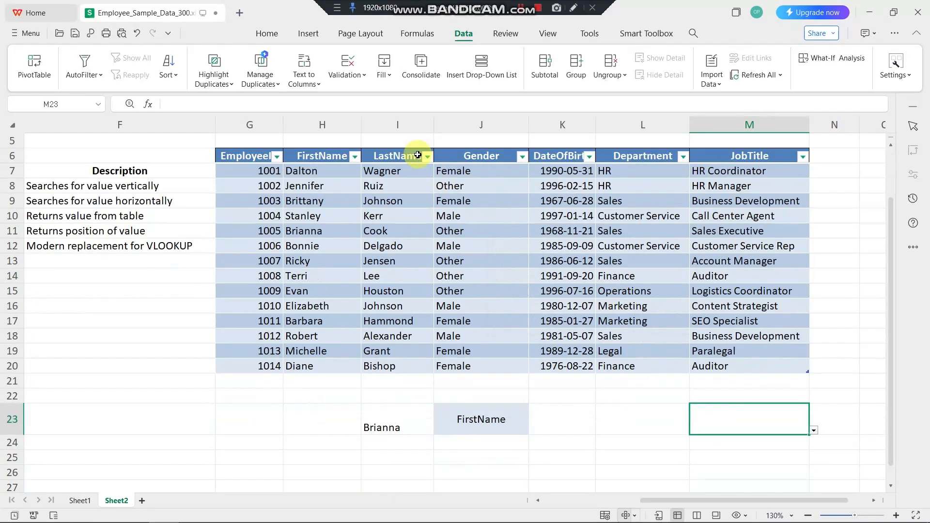
click(267, 33)
click(313, 75)
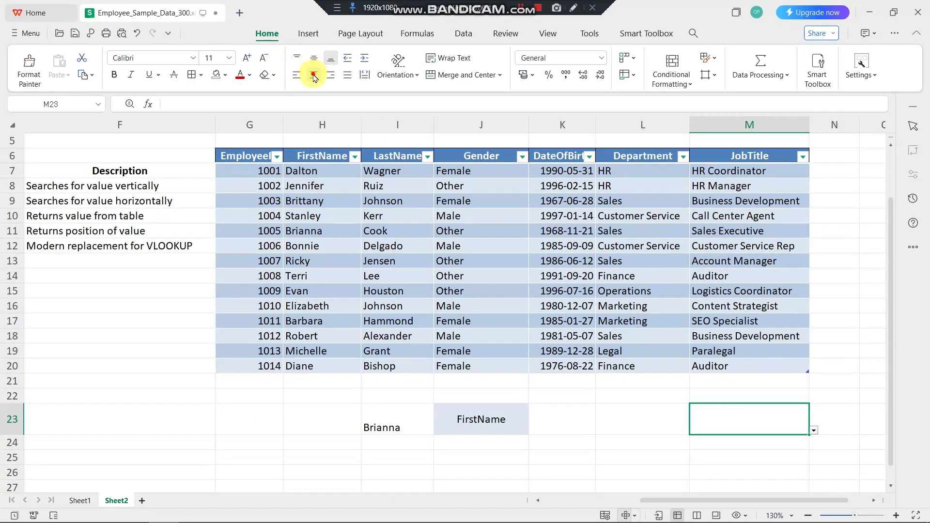
click(313, 58)
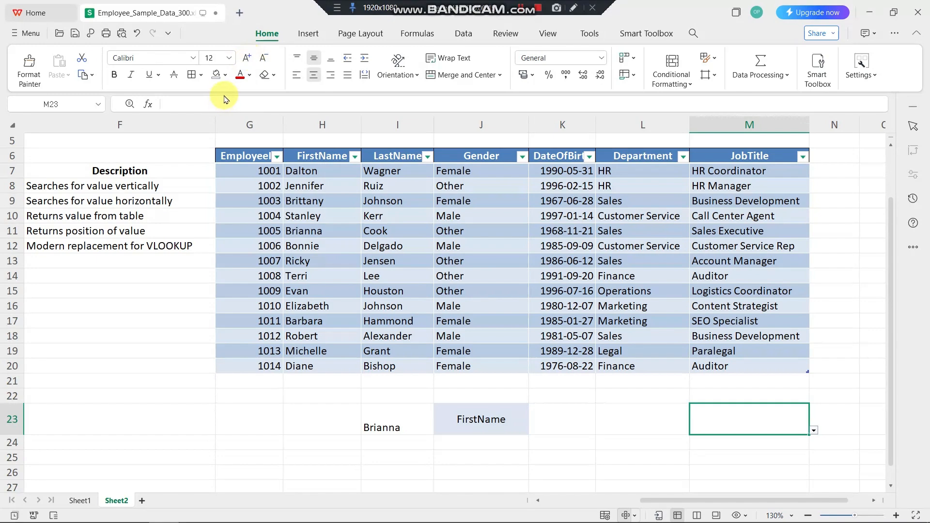
Step: Choose the fifth first name in the list from the M23 drop-down
scroll(617, 372, down, 2)
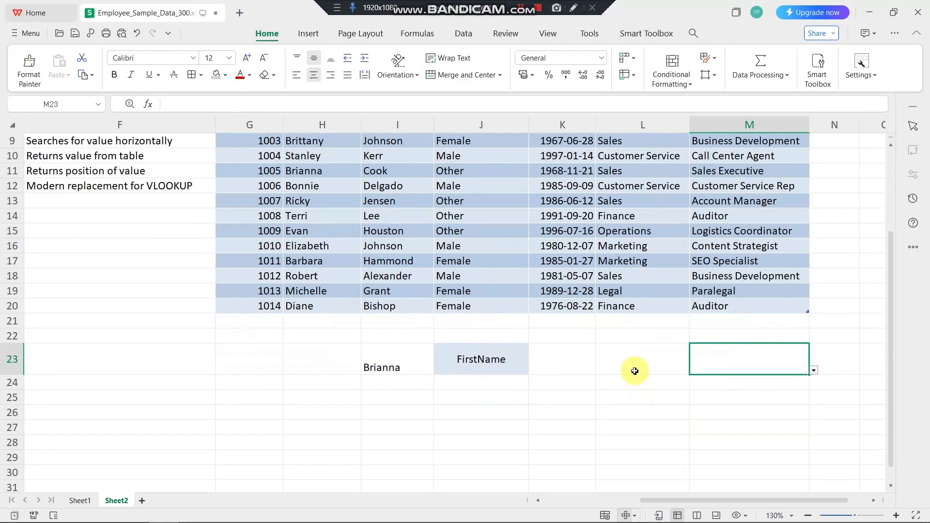
click(634, 368)
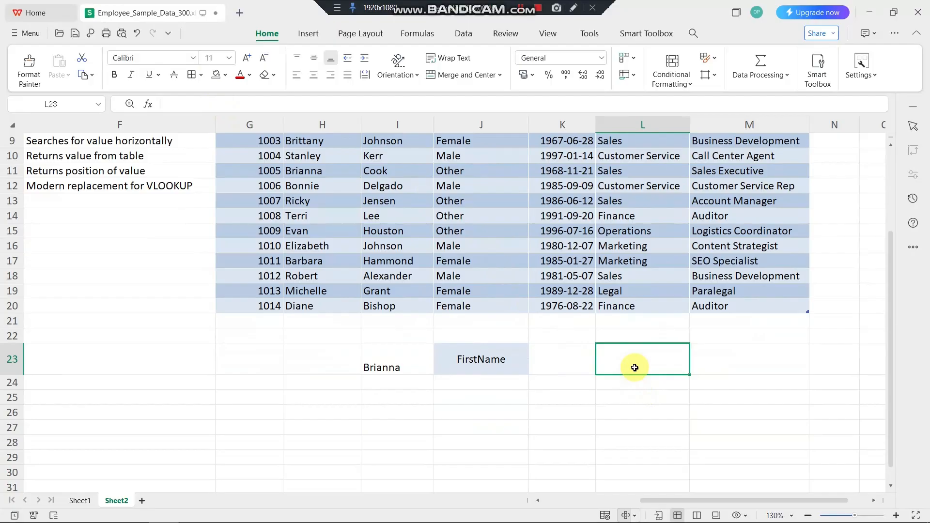
click(775, 359)
click(814, 373)
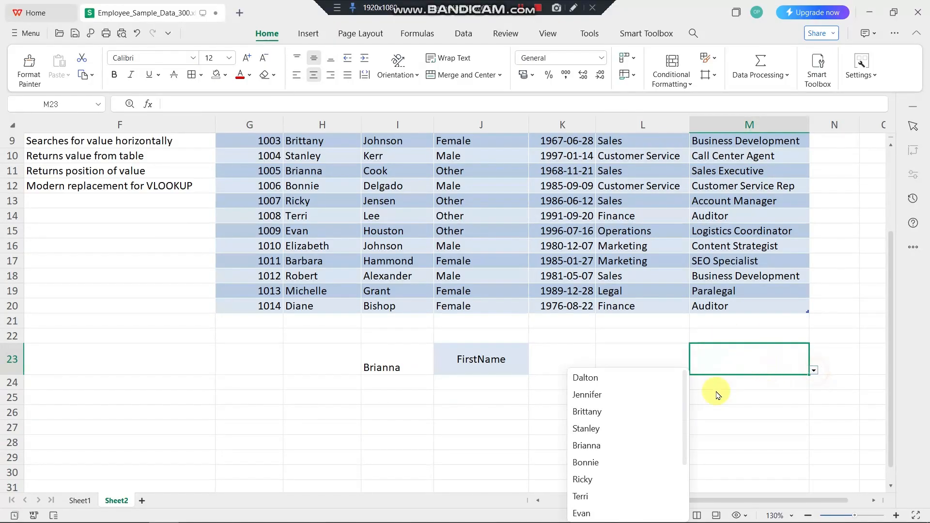
click(608, 440)
Step: Start a MATCH formula in L23 with M23 as the lookup value
click(638, 369)
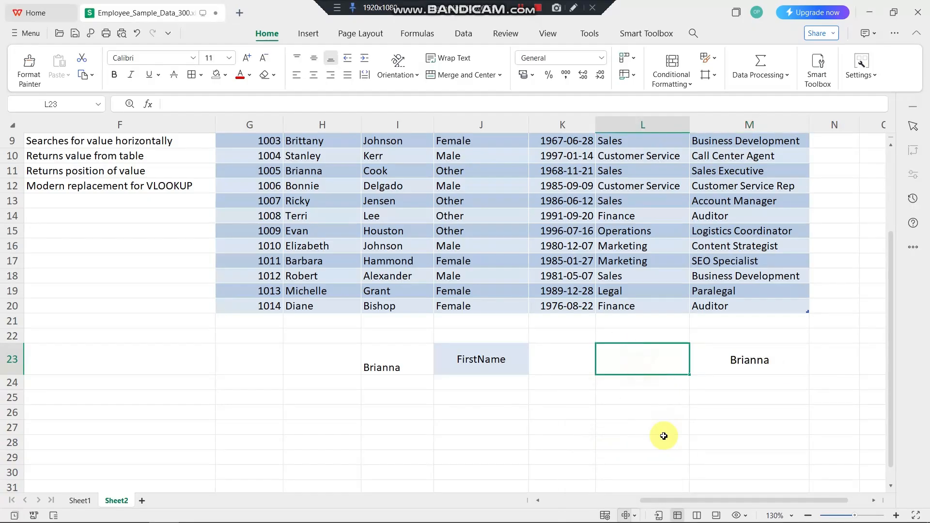
text(=)
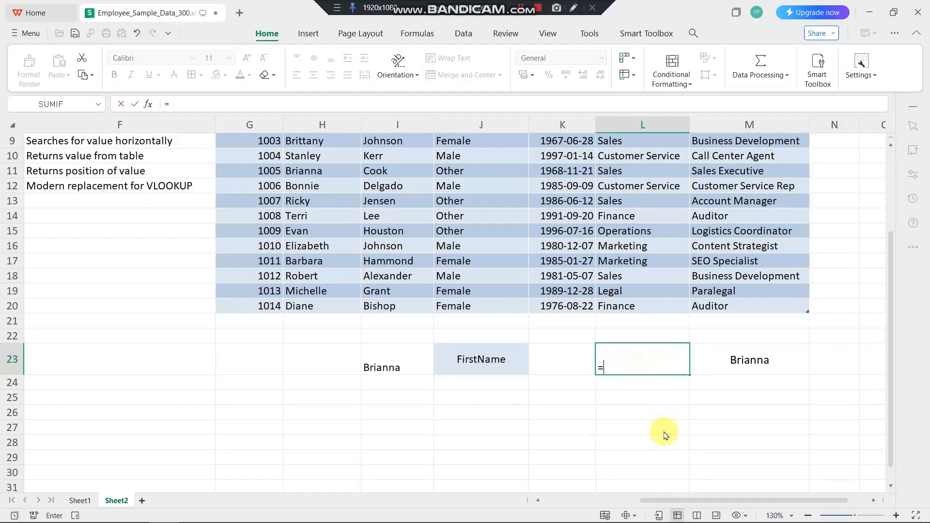
text(match()
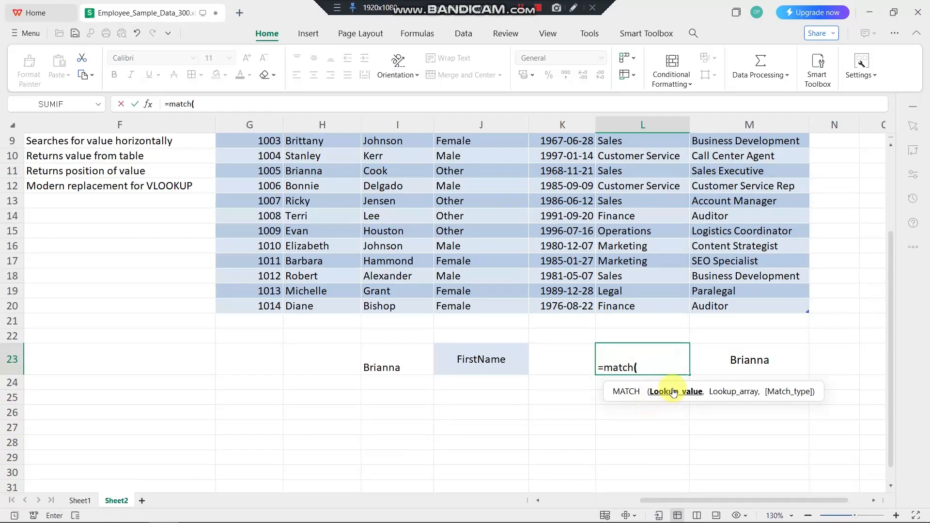
click(741, 360)
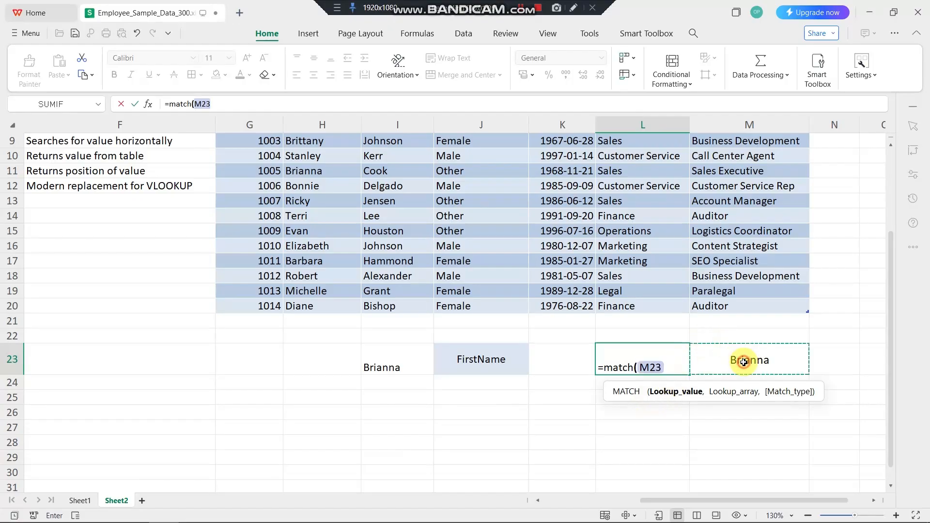
text(,)
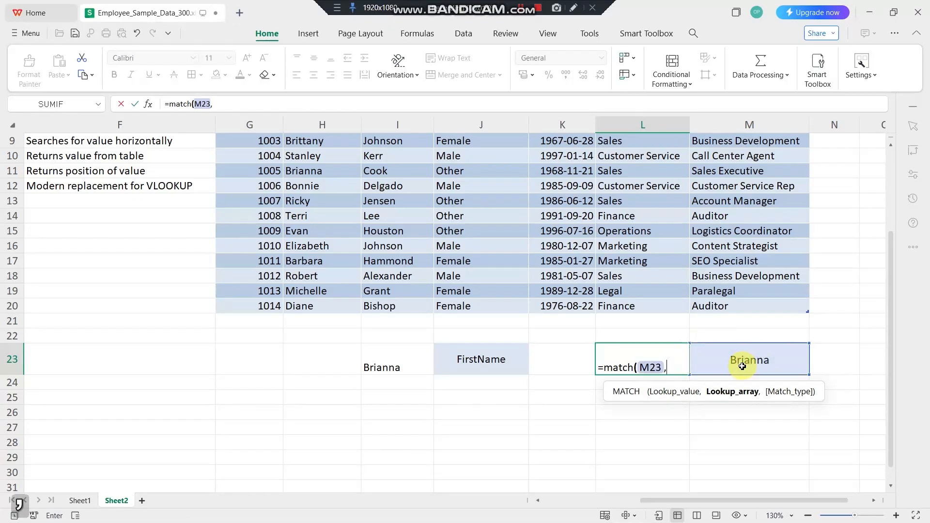
Step: Complete the L23 formula with lookup array H6:H20 and match type 0, giving =MATCH(M23,H6:H20,0), and check its result
scroll(336, 284, up, 3)
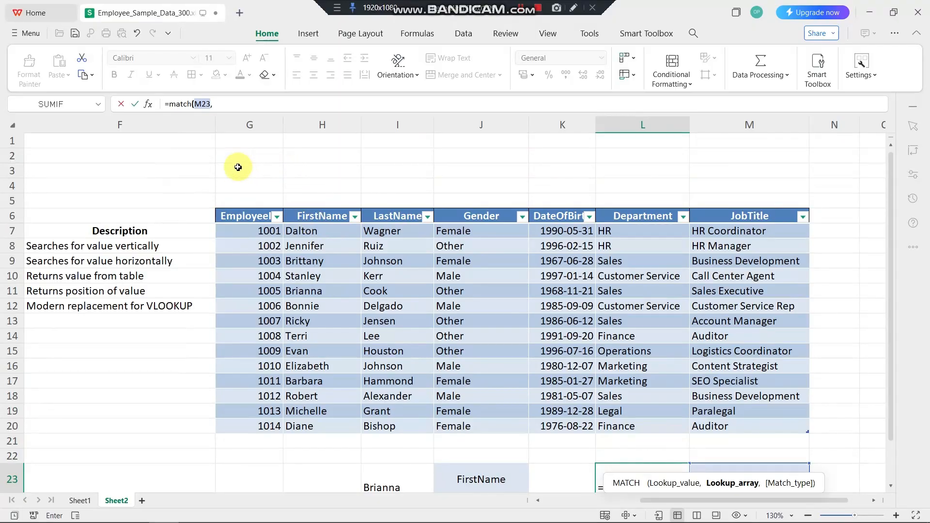
scroll(284, 253, down, 2)
drag(303, 169, 304, 230)
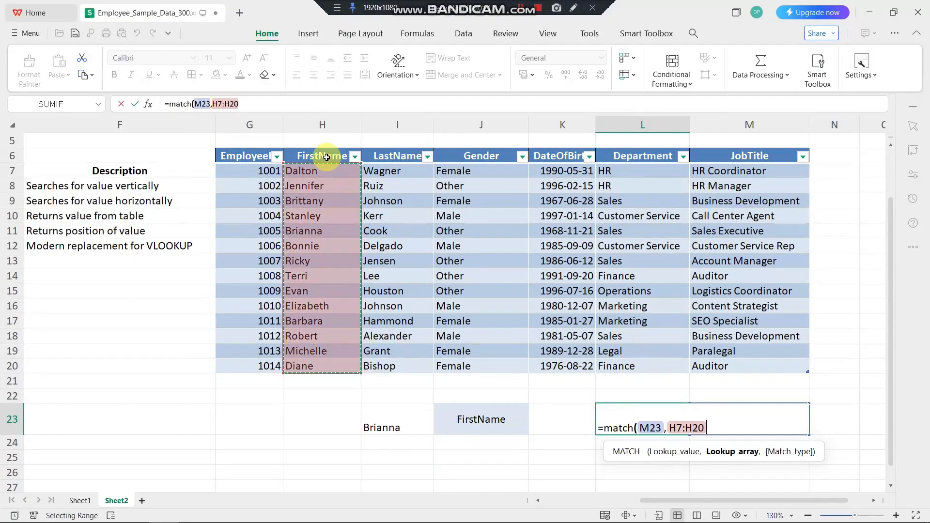
drag(326, 157, 326, 190)
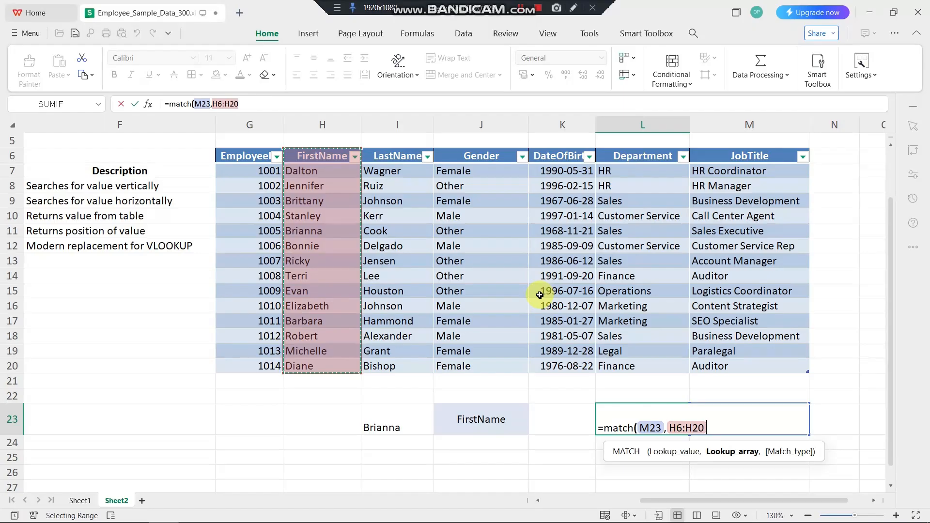
text(,0)
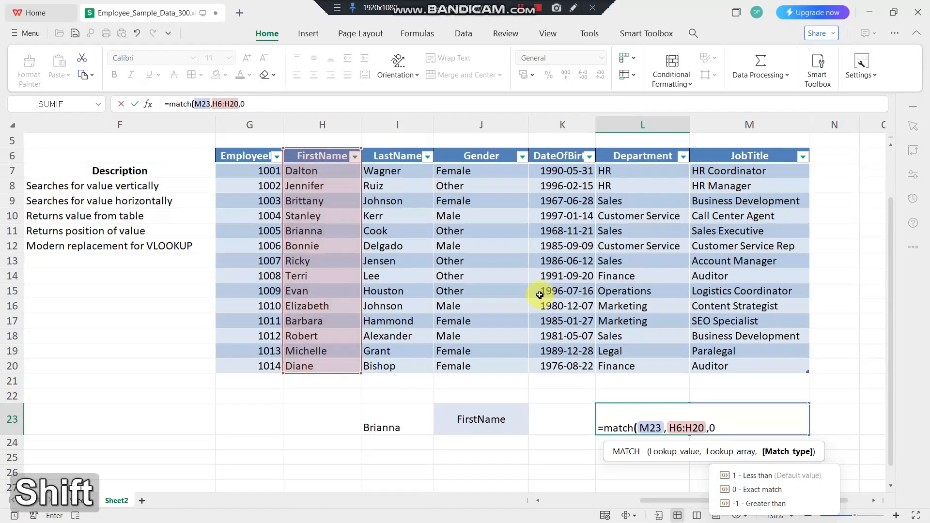
text())
key(Return)
click(635, 422)
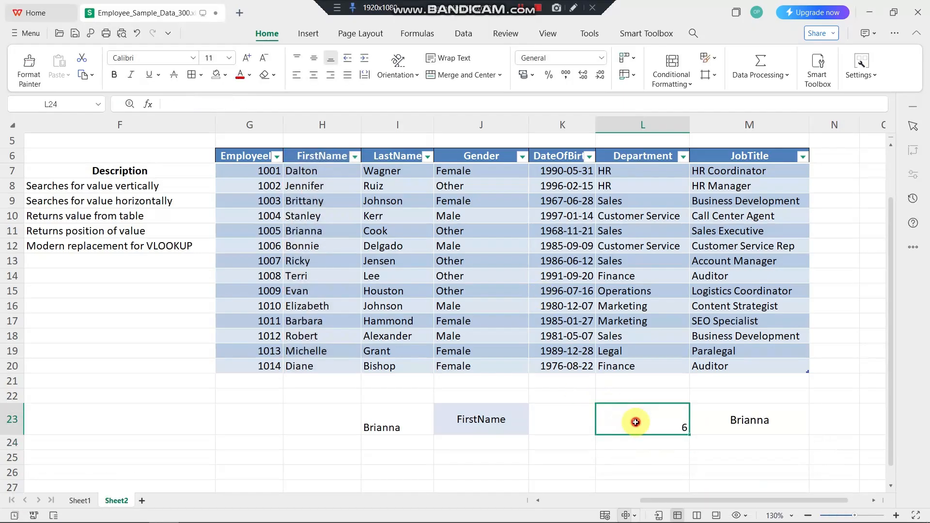
click(730, 425)
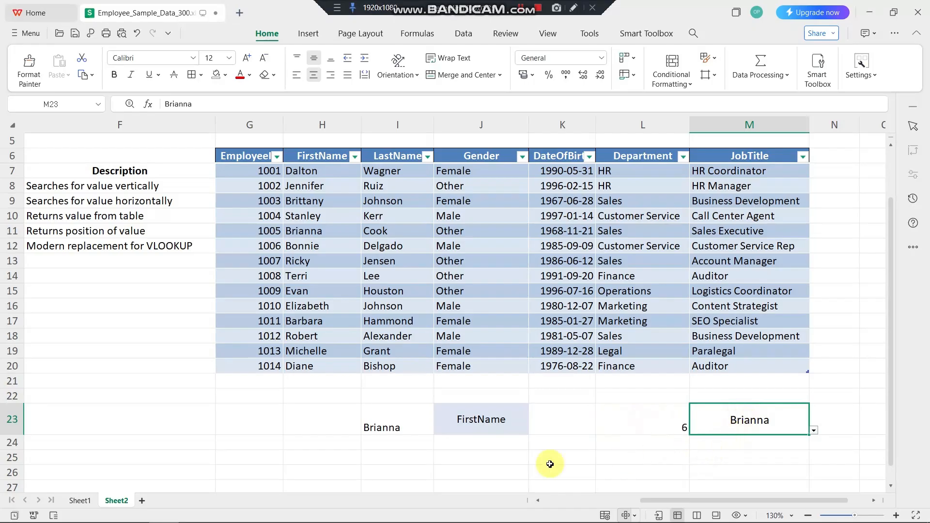
Step: Open data validation for the empty cell H23 and allow a List
drag(348, 429, 428, 411)
scroll(417, 409, down, 1)
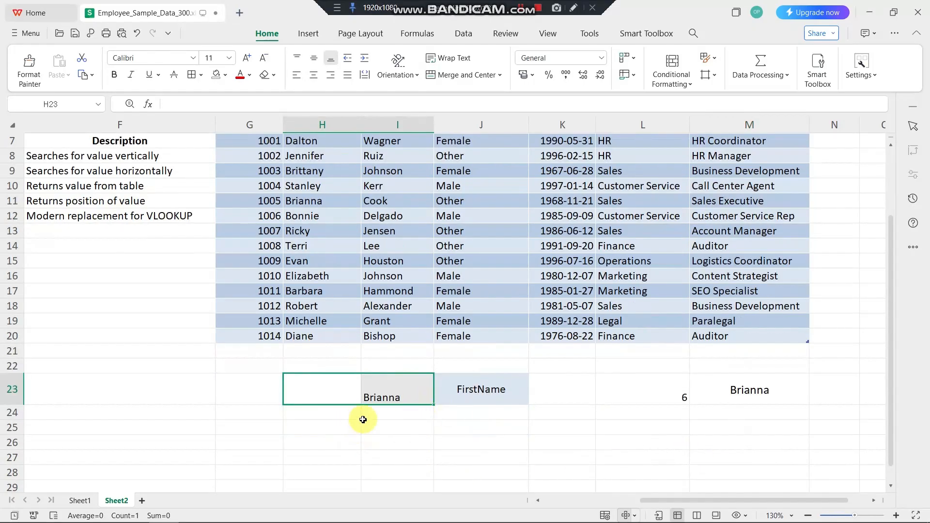
click(339, 397)
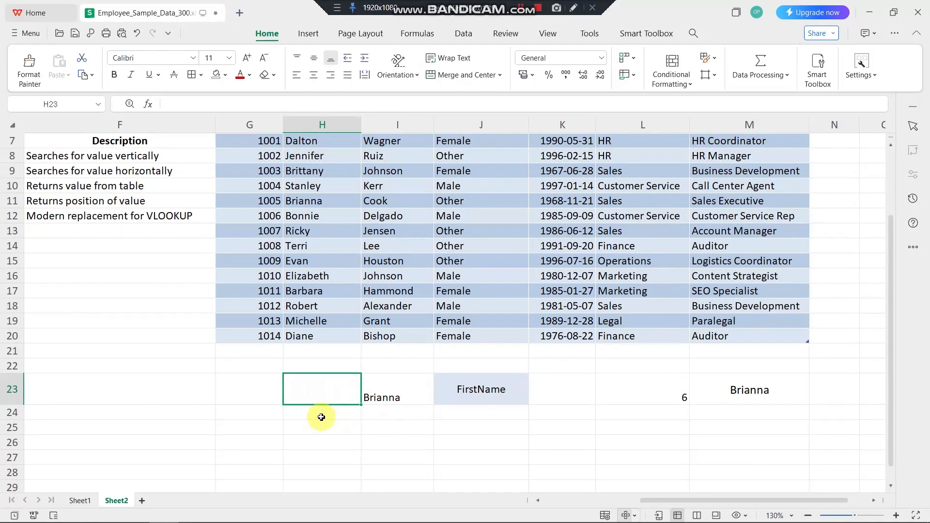
click(378, 415)
click(338, 395)
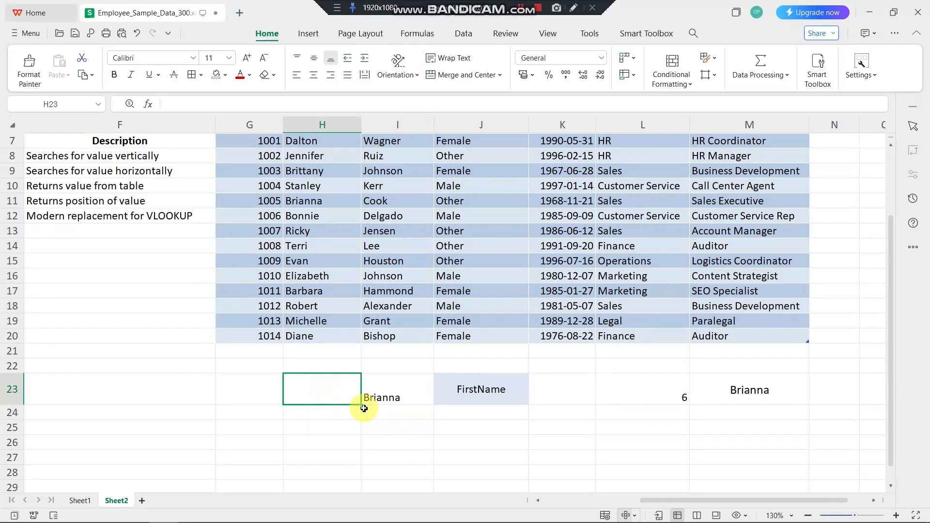
click(457, 34)
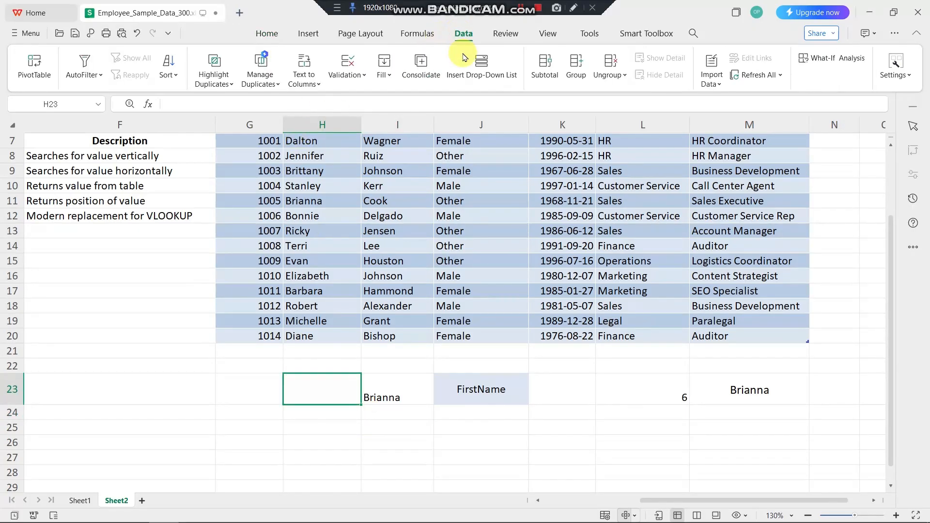
click(347, 65)
click(382, 230)
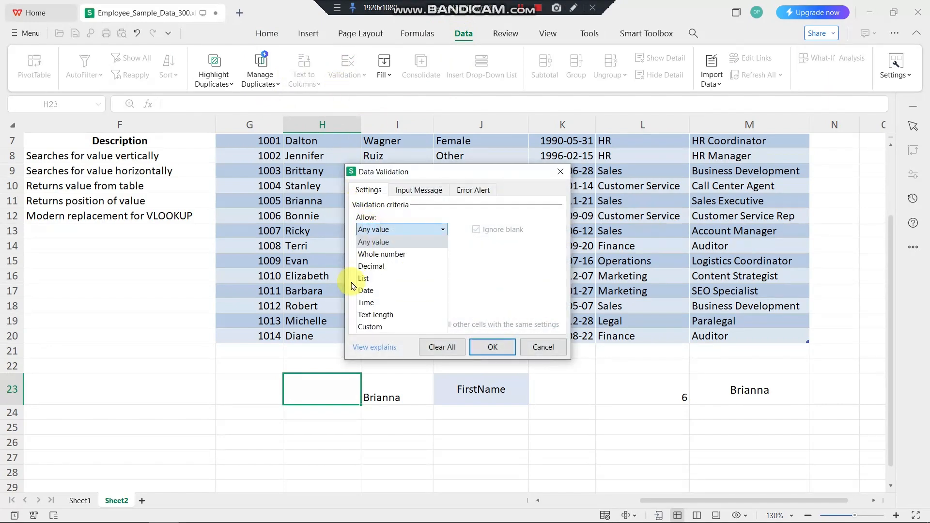
click(363, 278)
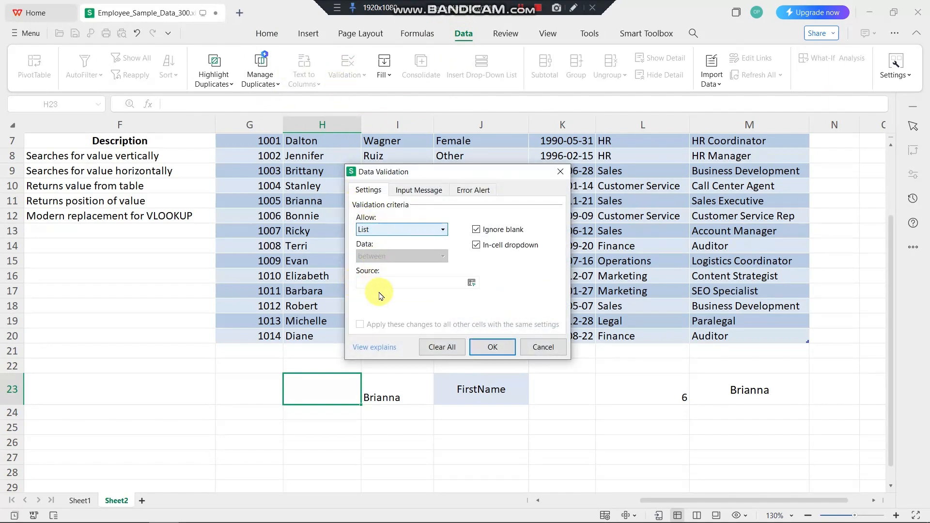
Step: Set the list source for H23 to the FirstName column entries $H$7:$H$20 and apply the validation
scroll(307, 190, up, 2)
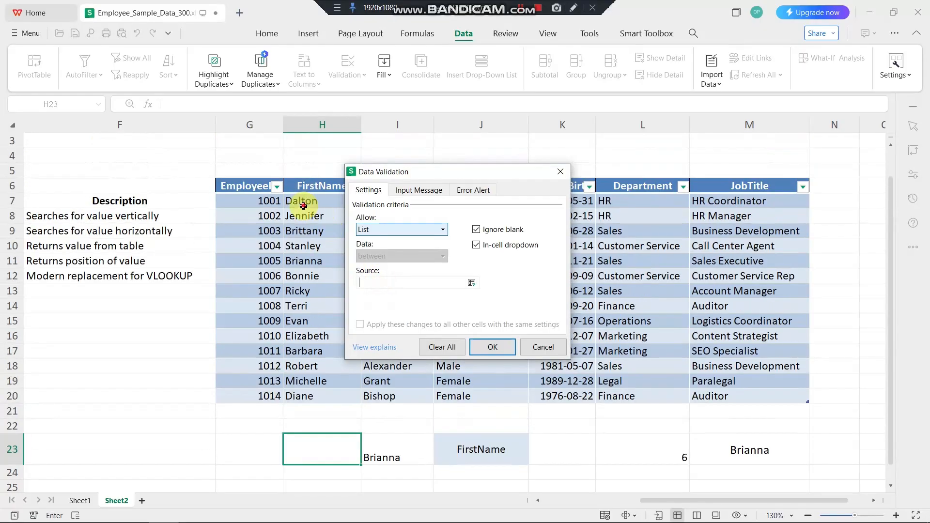
drag(301, 202, 304, 390)
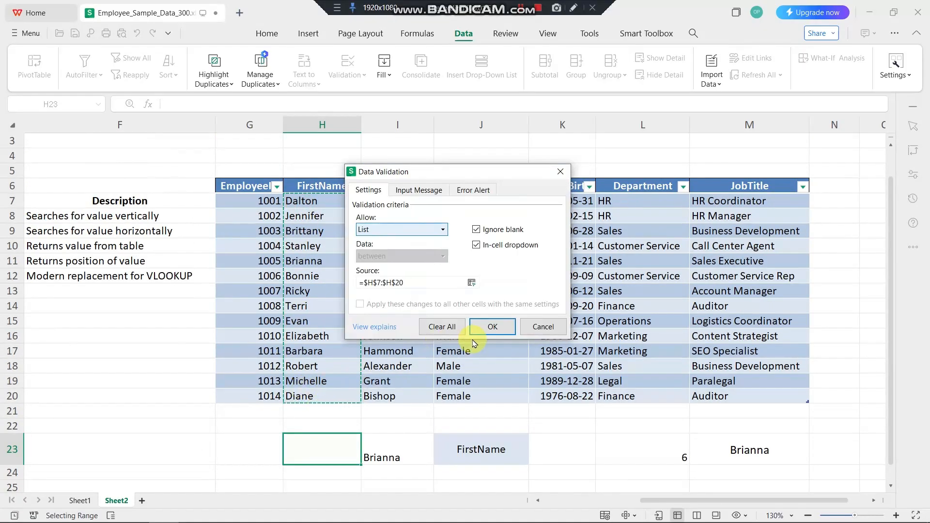
click(487, 327)
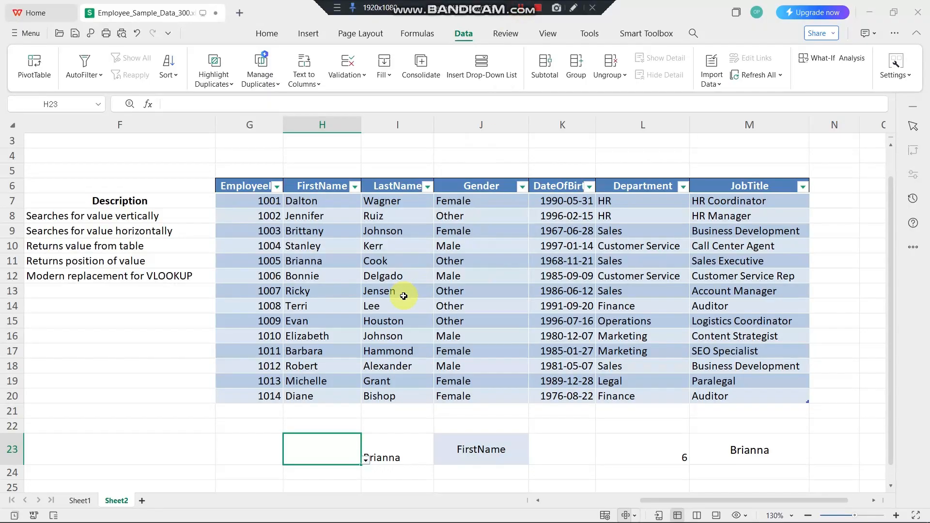
Step: Center H23 horizontally and vertically, and choose from its drop-down the same first name that M23 holds
click(267, 34)
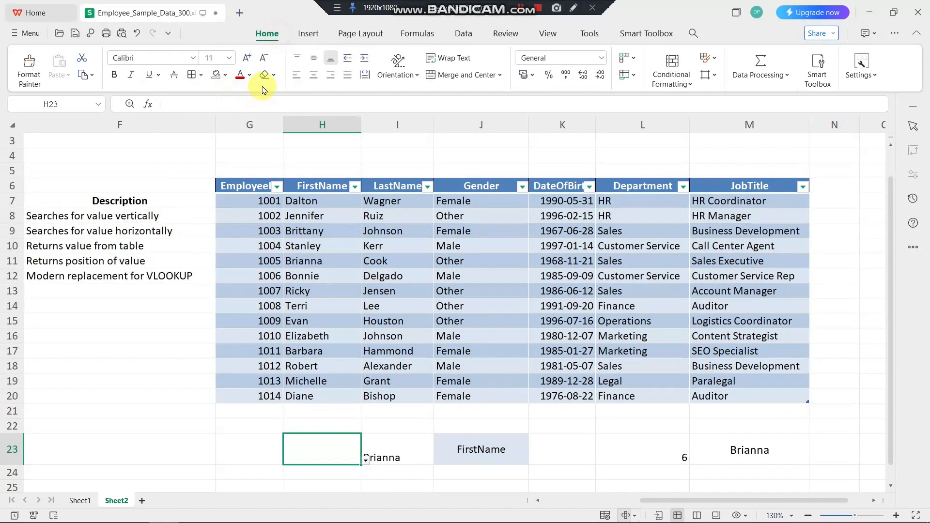
click(254, 59)
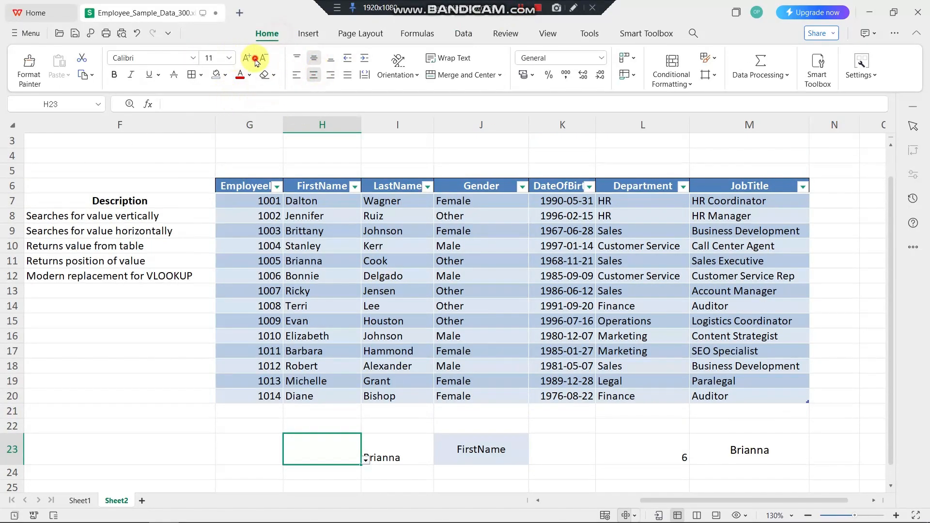
scroll(280, 376, down, 2)
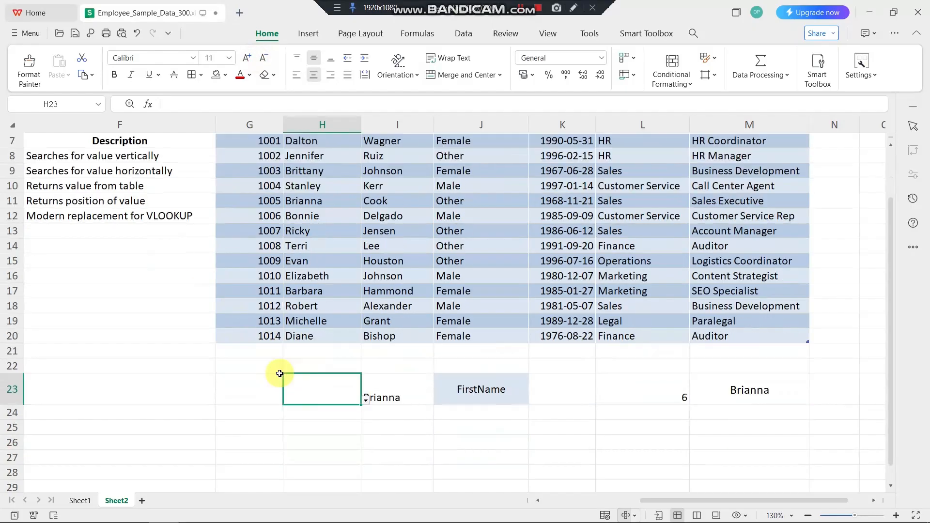
click(367, 400)
click(386, 442)
click(312, 428)
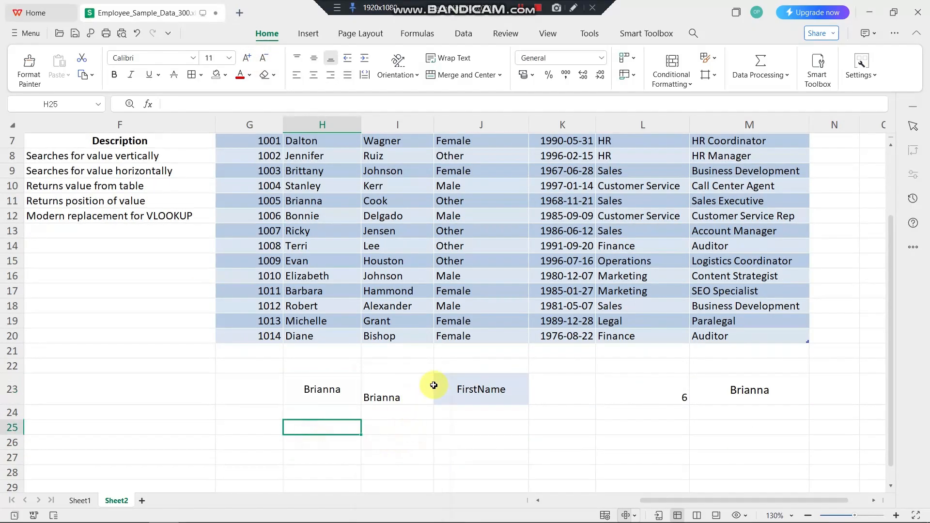
Step: Clear the old lookup formula from I23 so the cell is empty
click(384, 394)
key(BackSpace)
text(\)
key(Return)
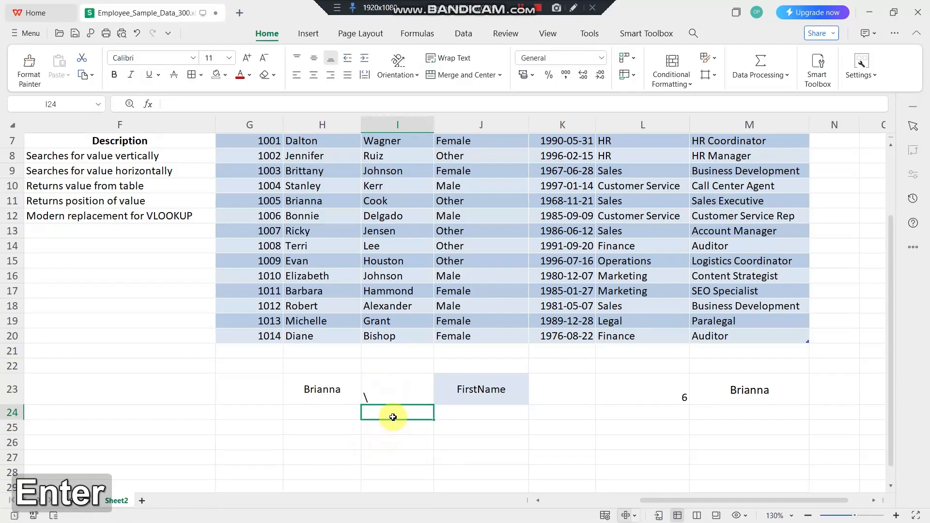
click(394, 389)
key(BackSpace)
click(402, 428)
Step: Start an HLOOKUP formula in I23 with J23 as the lookup value and G6:M20 as the table array
click(389, 390)
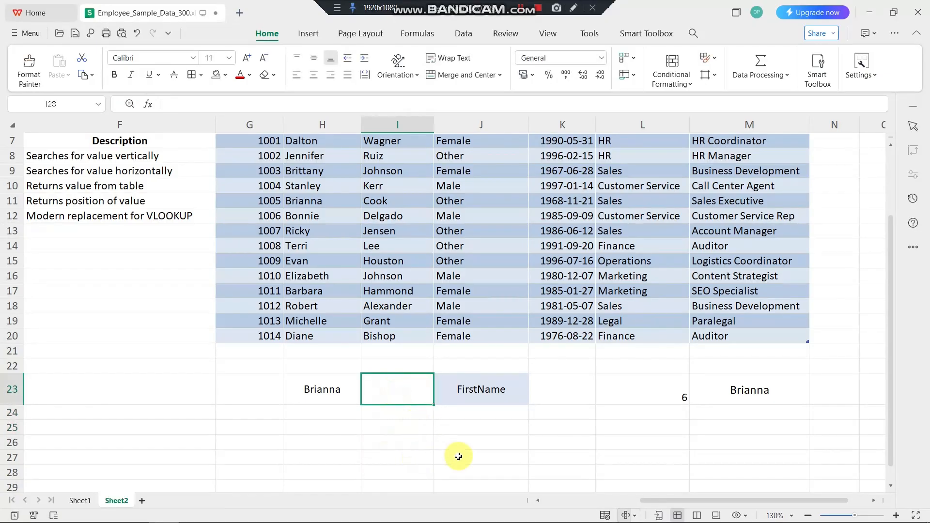
text(=hlook)
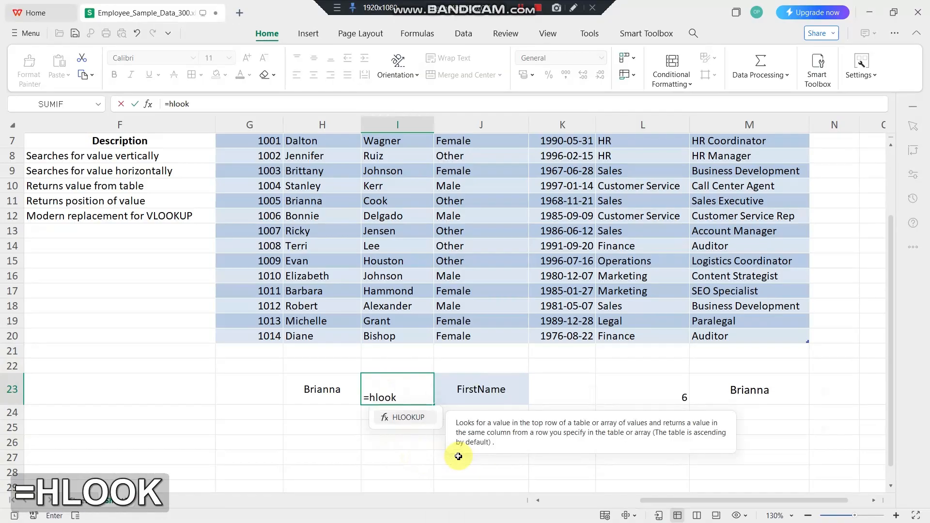
text(up)
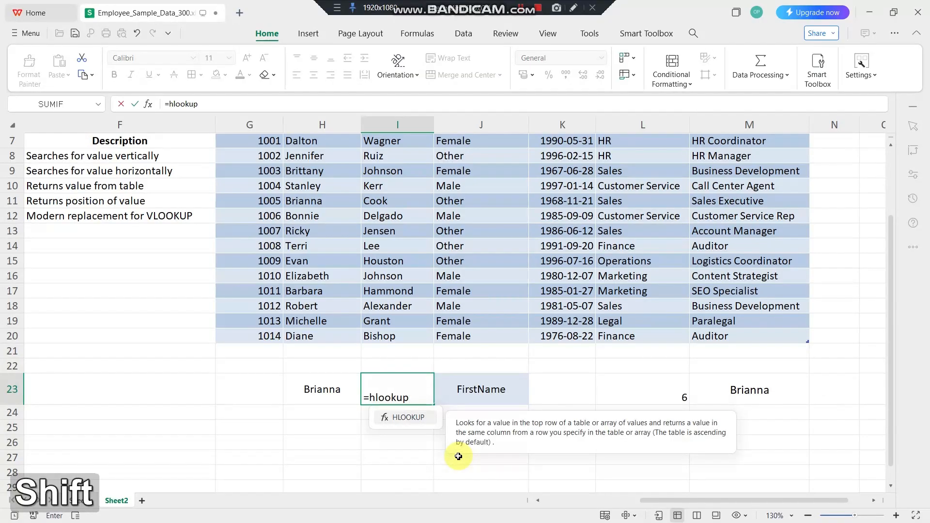
text(()
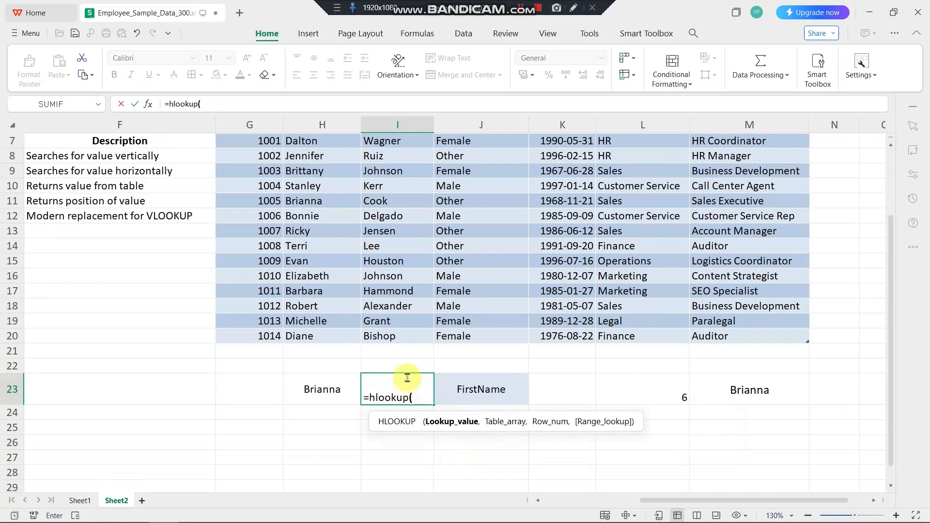
click(485, 392)
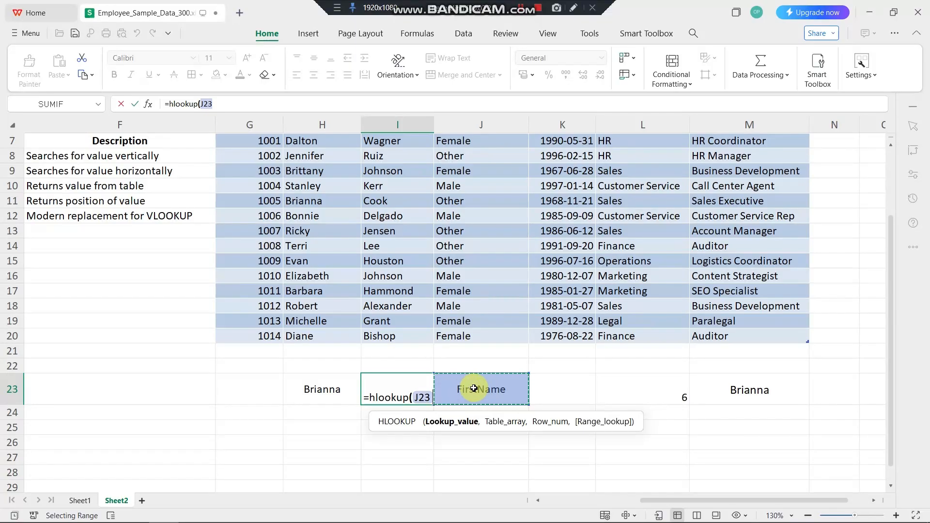
text(,)
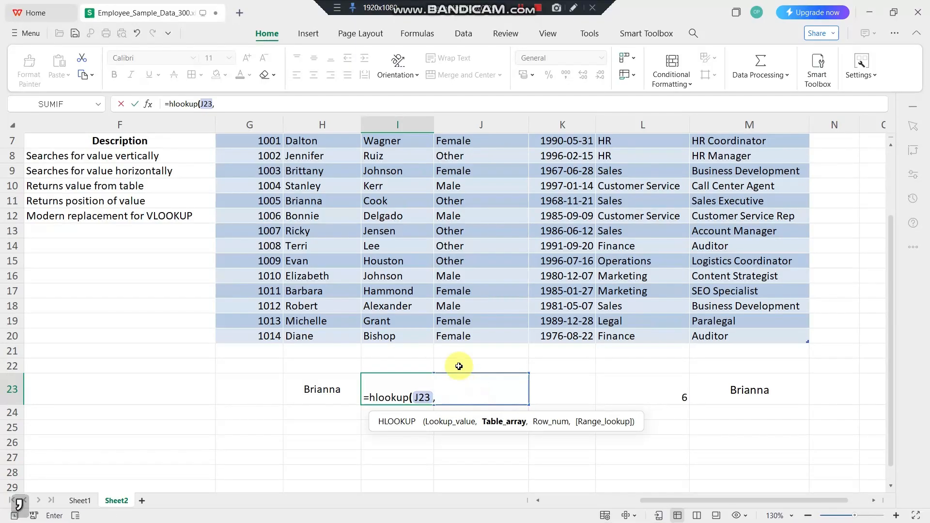
scroll(280, 214, up, 2)
drag(255, 185, 749, 392)
text(,)
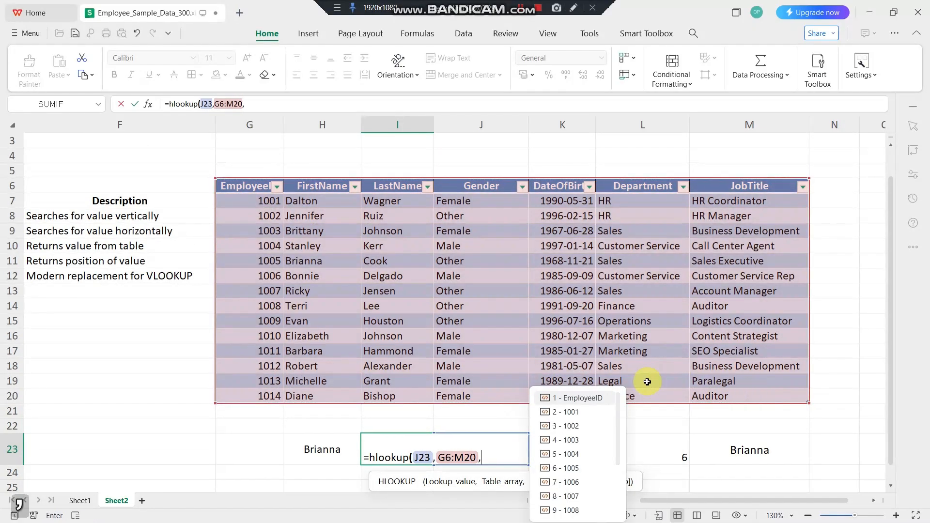
scroll(533, 387, down, 1)
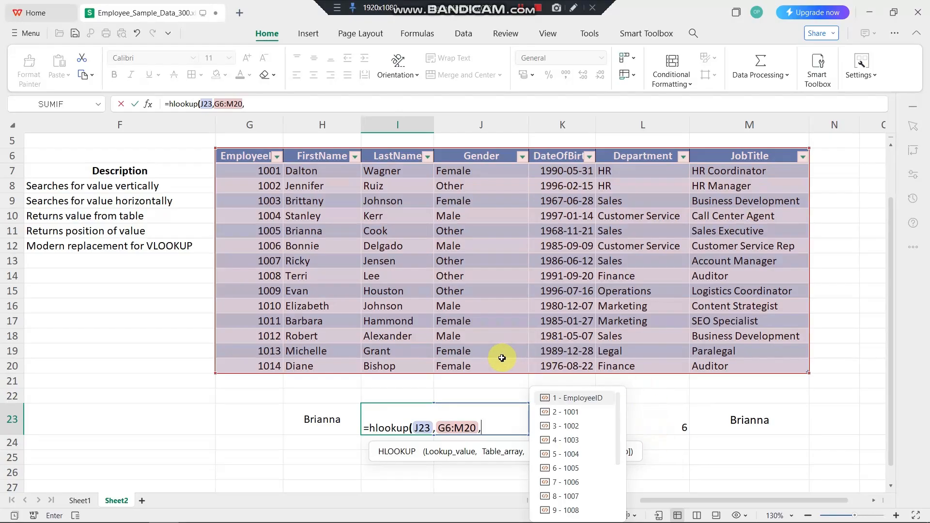
Step: Complete the I23 formula with a nested MATCH as row number, giving =HLOOKUP(J23,G6:M20,MATCH(H23,H6:H20,0),0)
text(match)
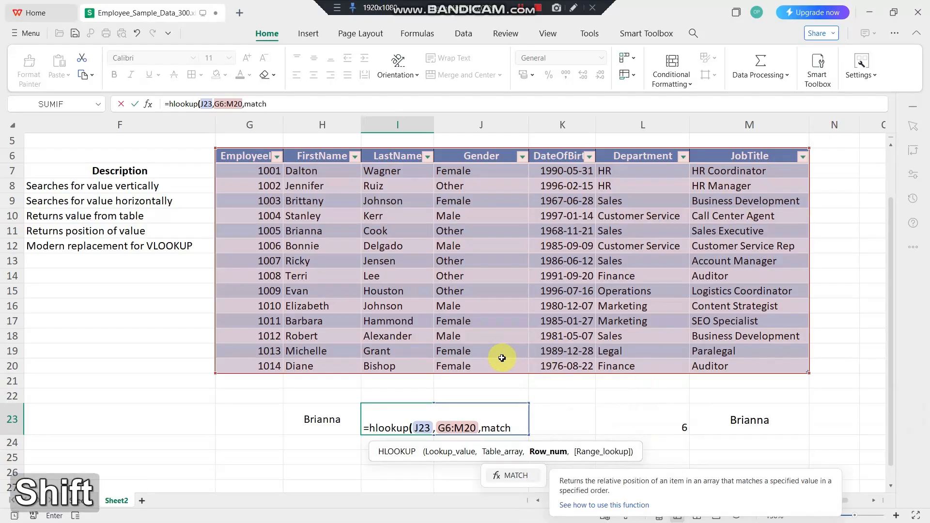
text(()
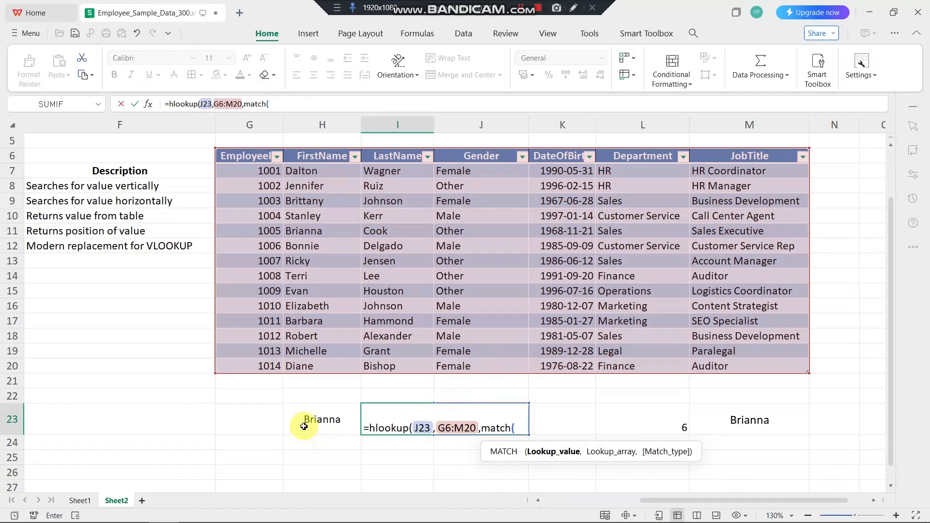
click(317, 420)
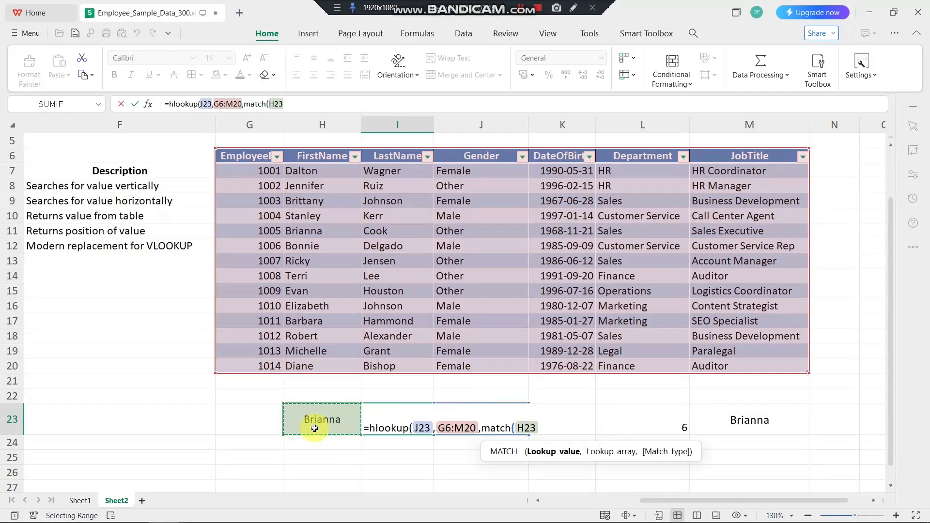
text(,)
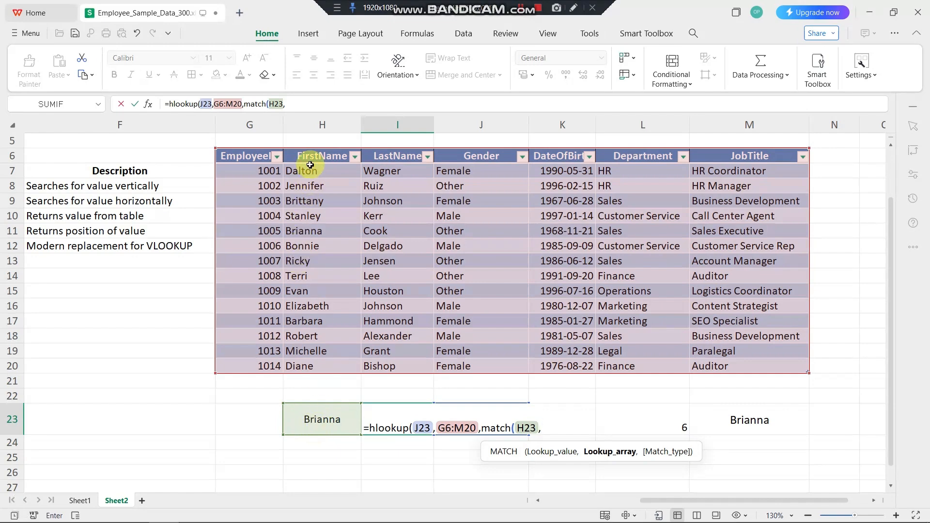
drag(310, 156, 311, 370)
text(,)
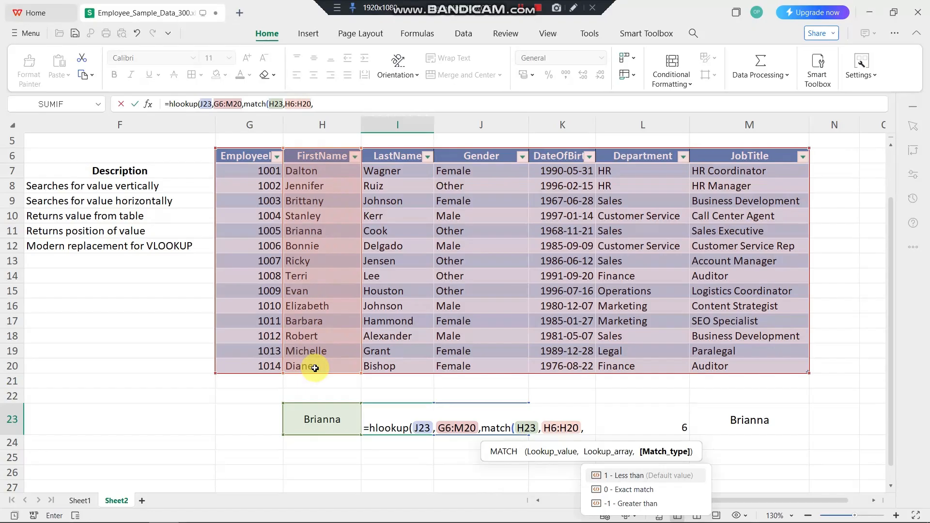
text(0))
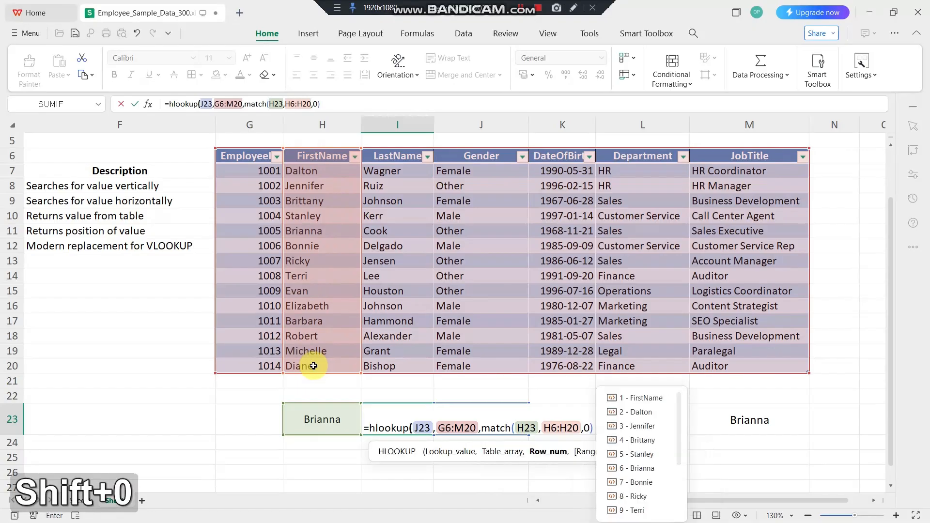
text(,0))
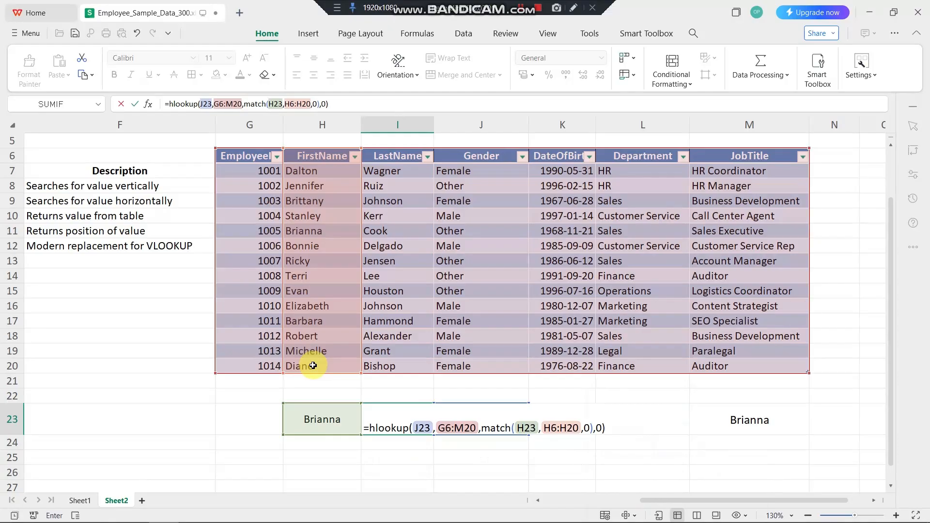
key(Return)
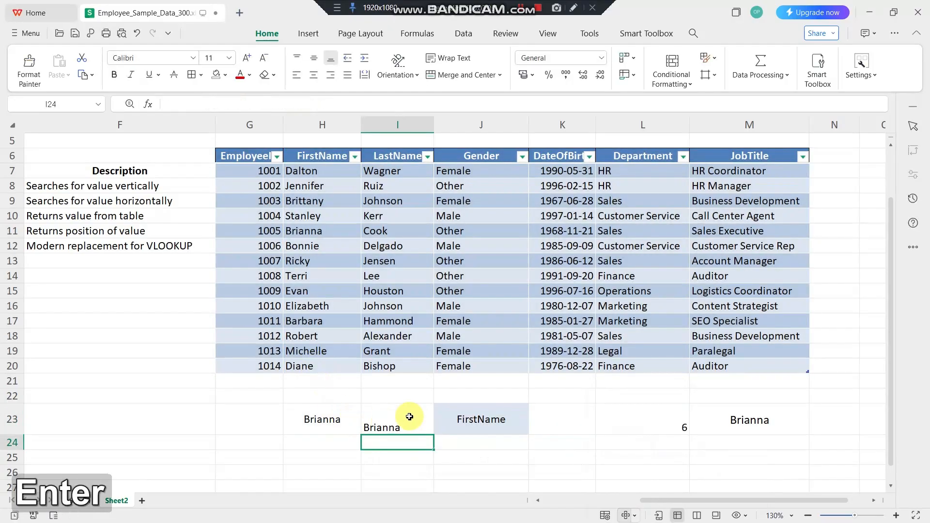
Step: Center the lookup result in I23 vertically and horizontally
click(370, 426)
click(314, 58)
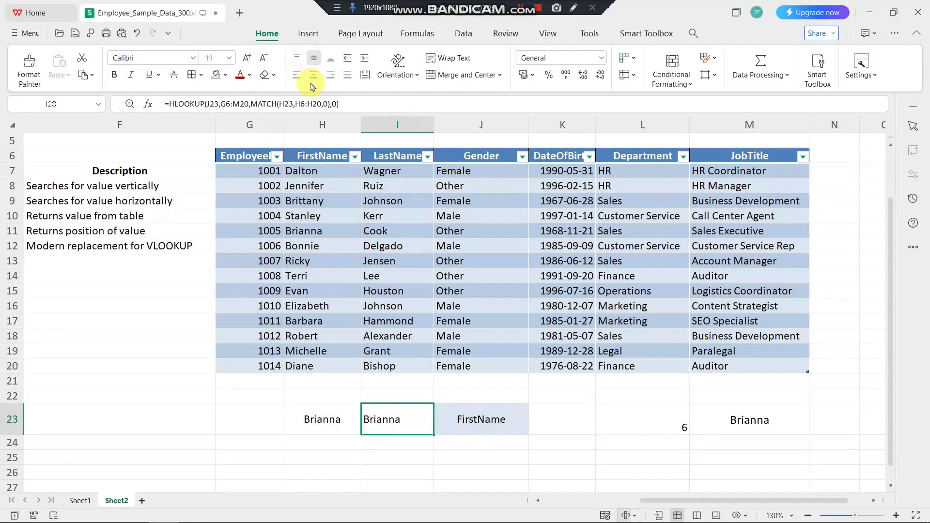
click(313, 77)
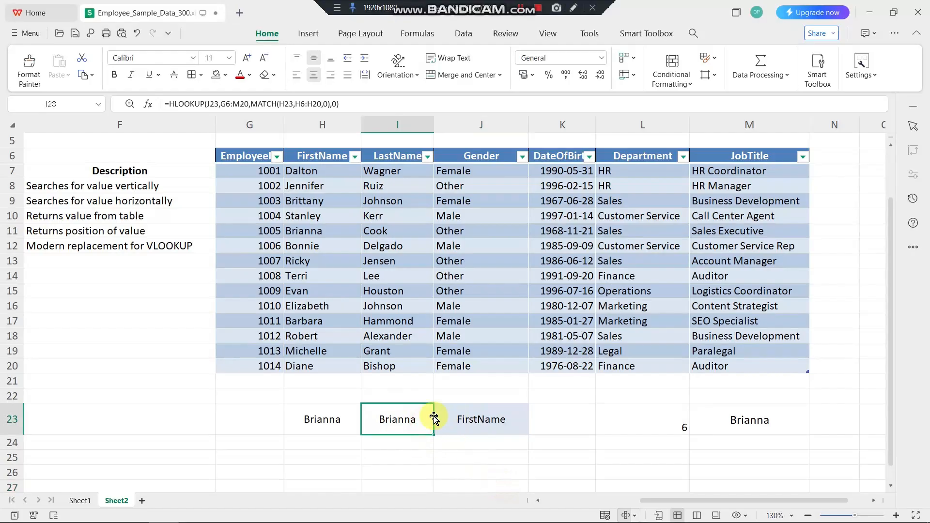
Step: Test the lookup by choosing the first entry in the H23 first-name drop-down
click(307, 425)
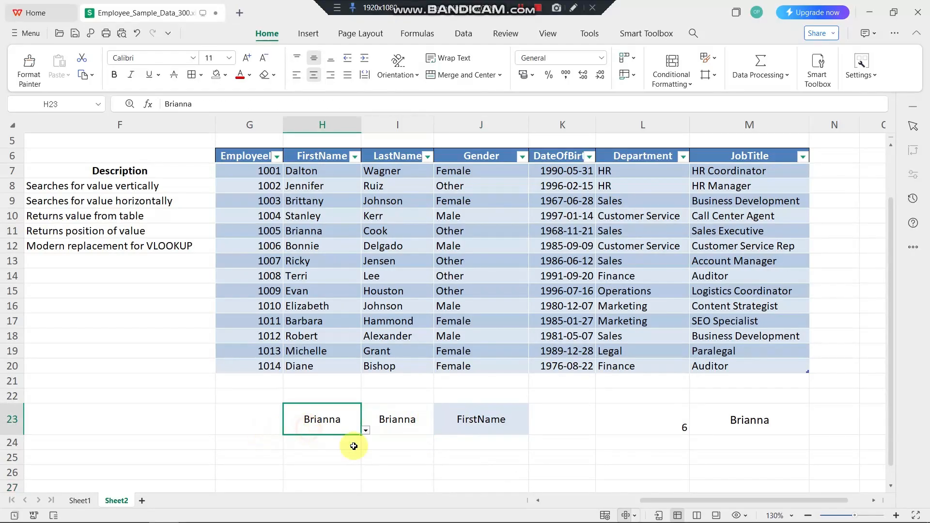
click(481, 417)
click(336, 416)
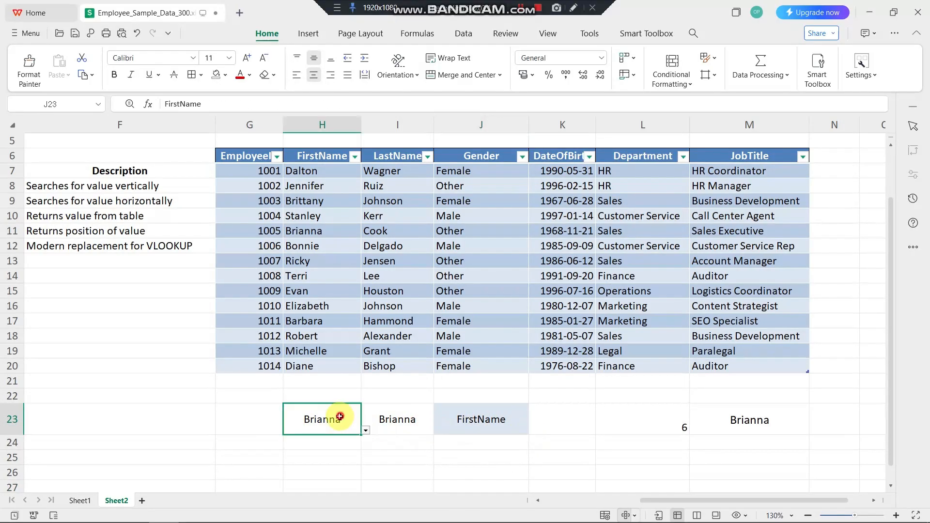
click(364, 430)
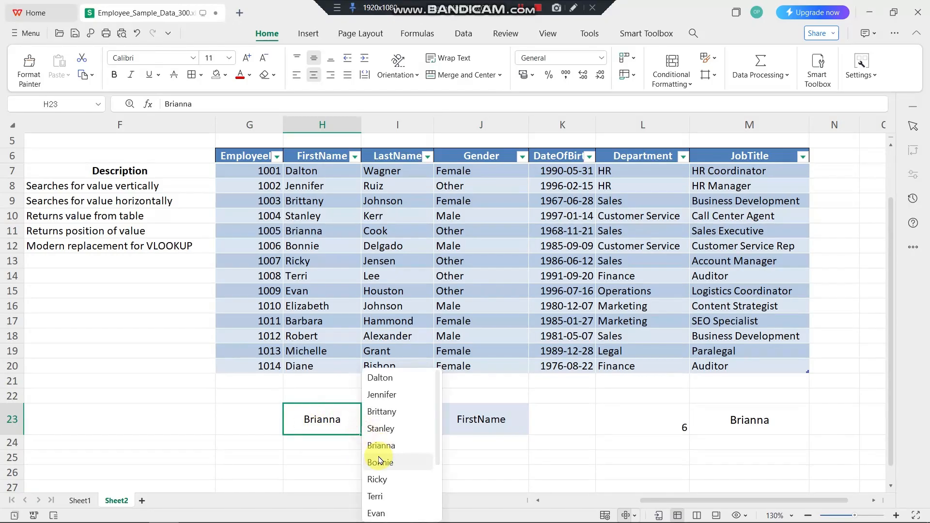
click(379, 376)
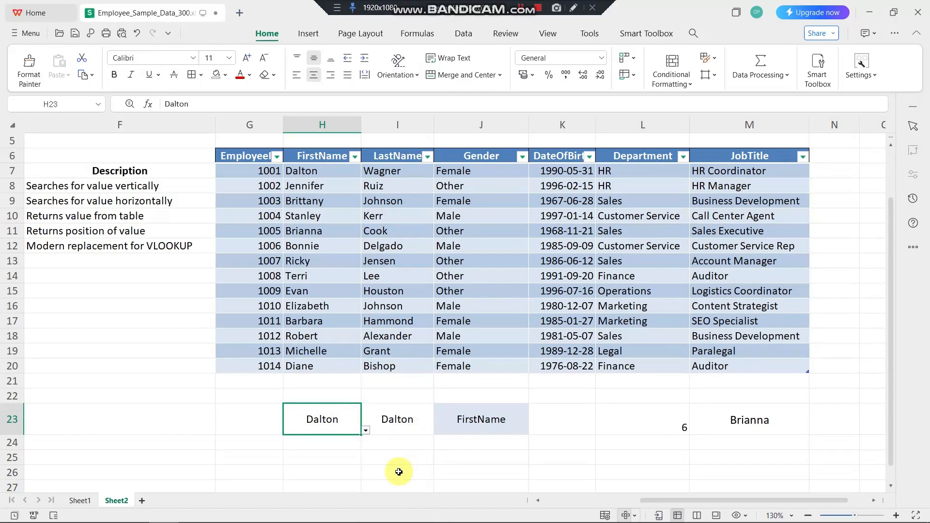
Step: Set the header drop-down in J23 to DateOfBirth and compare the I23 result with the employee table
click(474, 429)
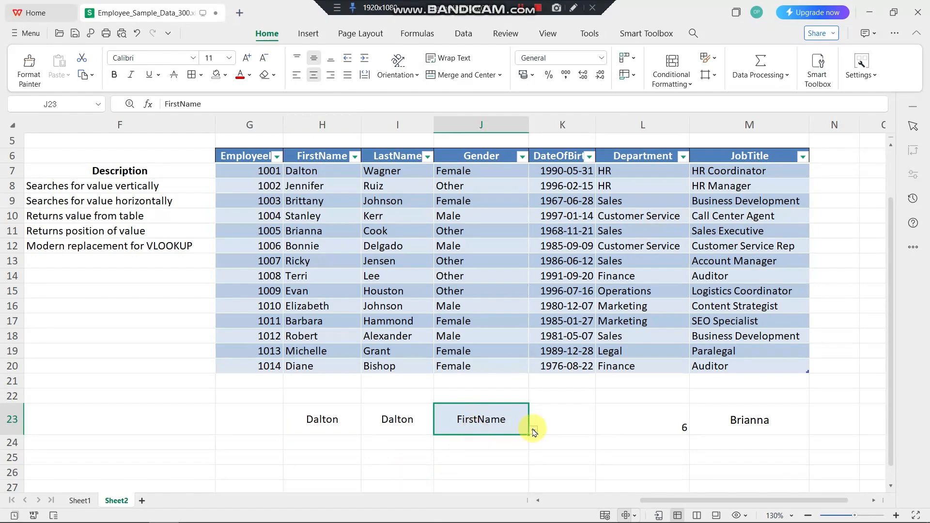
click(532, 431)
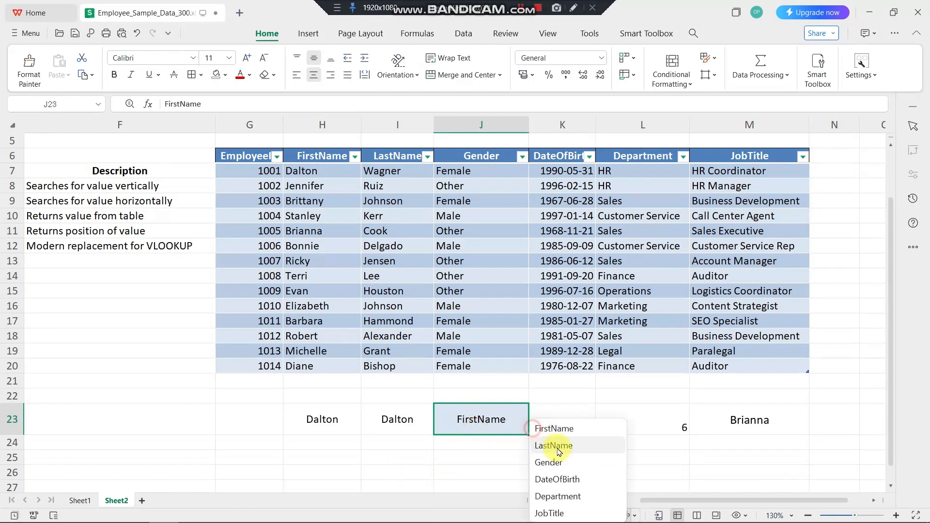
click(552, 478)
scroll(420, 469, down, 1)
scroll(424, 468, up, 2)
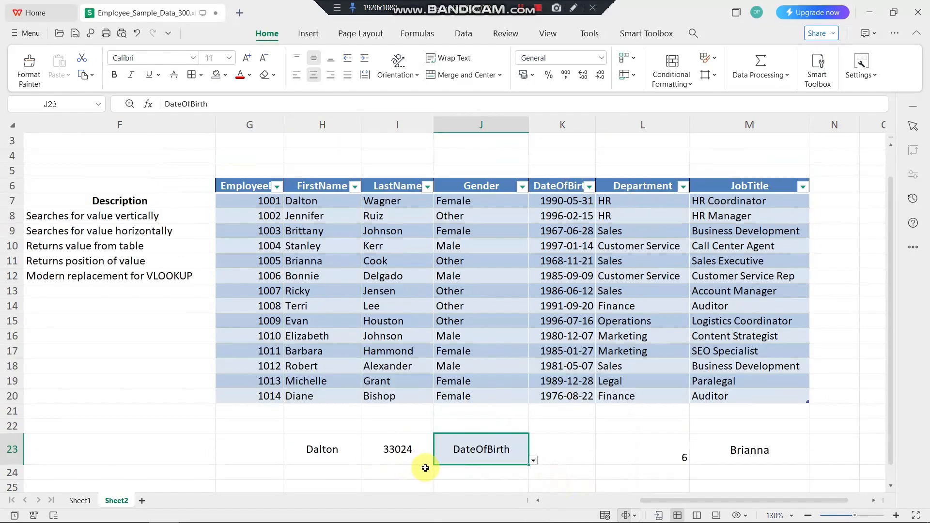
Step: Change the source of H23's drop-down list to the employee IDs in =$G$7:$G$20, keeping List as the allowed type
click(312, 453)
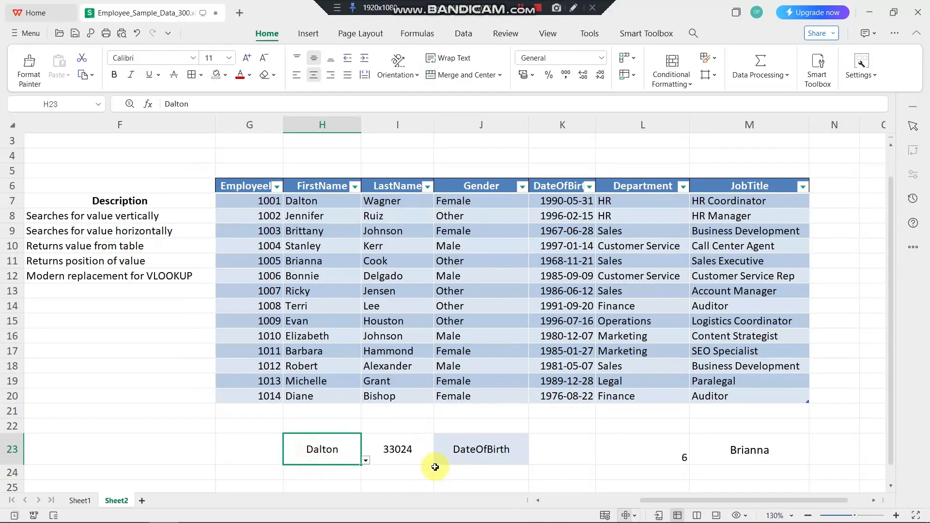
click(467, 37)
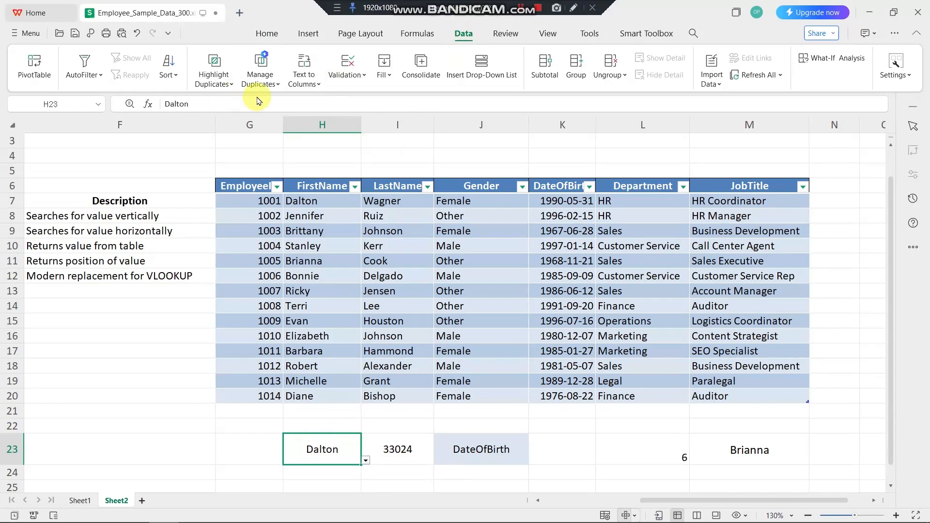
click(346, 80)
click(362, 97)
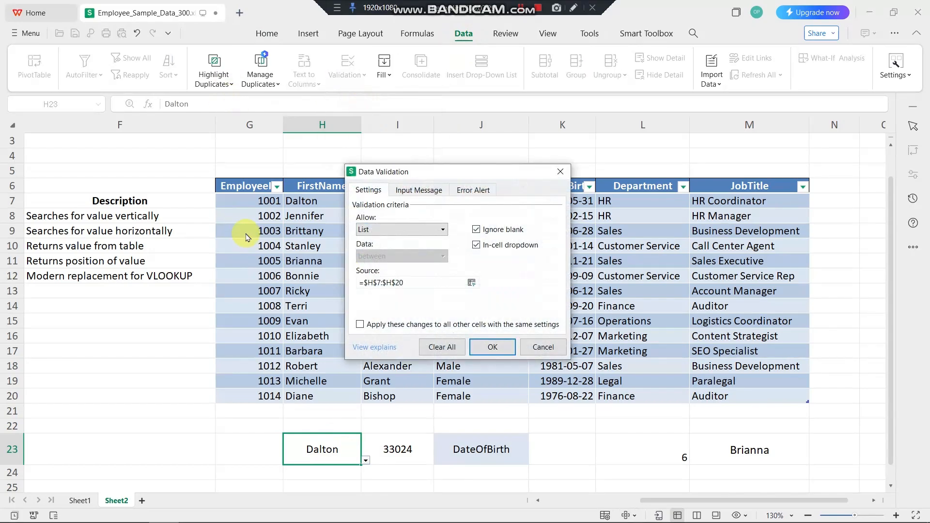
click(400, 230)
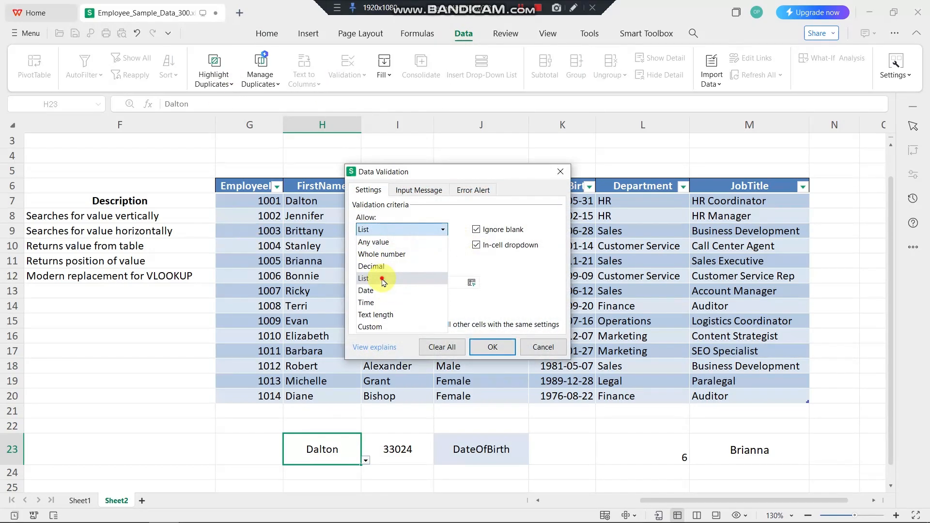
click(383, 276)
drag(394, 282, 272, 270)
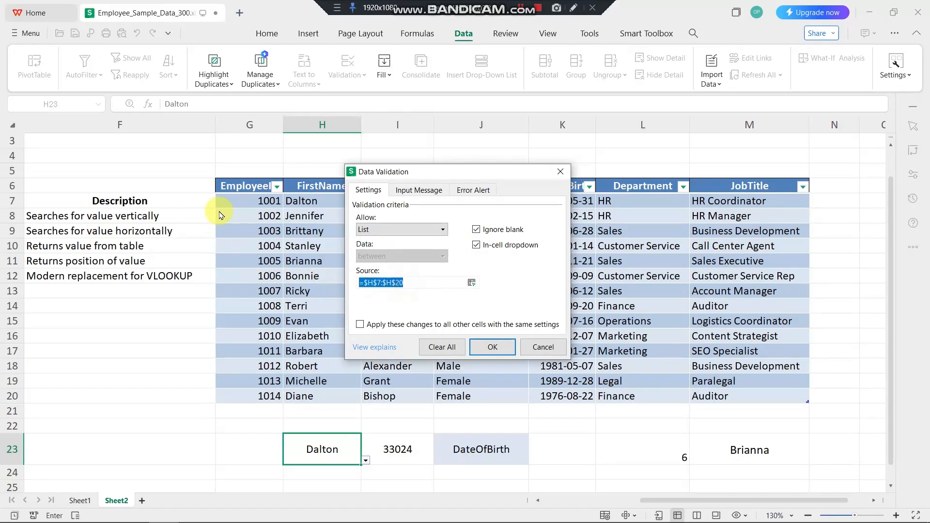
drag(242, 205, 248, 396)
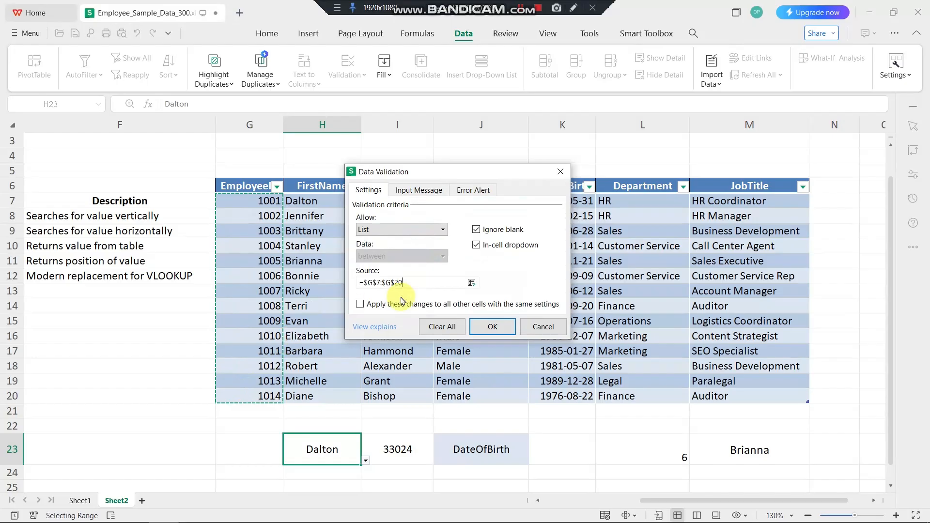
click(502, 331)
Step: Choose the third employee ID from the drop-down list in H23
scroll(312, 442, down, 1)
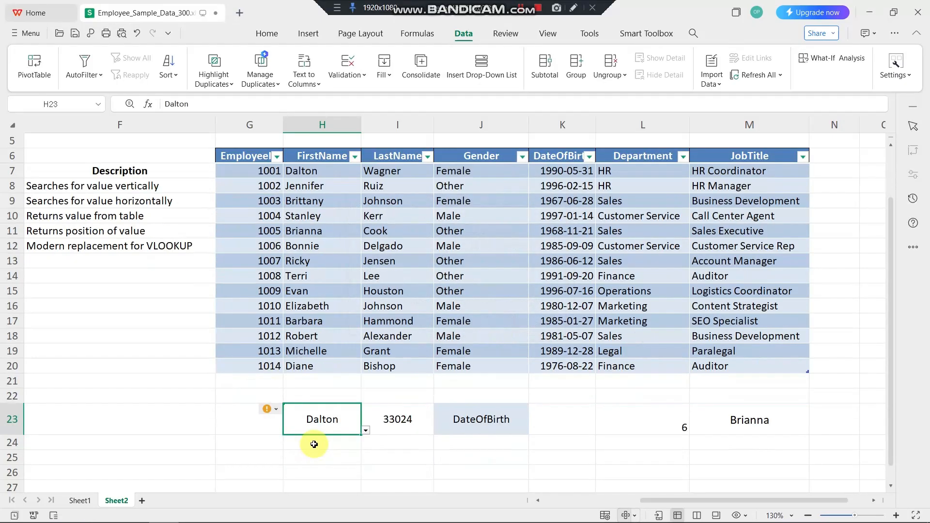
click(367, 432)
click(392, 411)
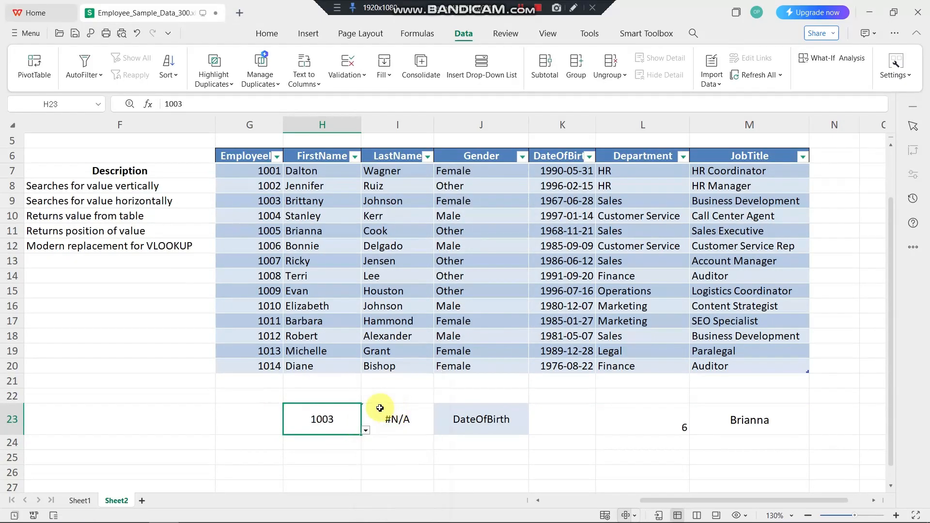
Step: Move the MATCH lookup array in I23's formula to the EmployeeID column, giving =HLOOKUP(J23,G6:M20,MATCH(H23,G6:G20,0),0)
click(401, 420)
double_click(407, 420)
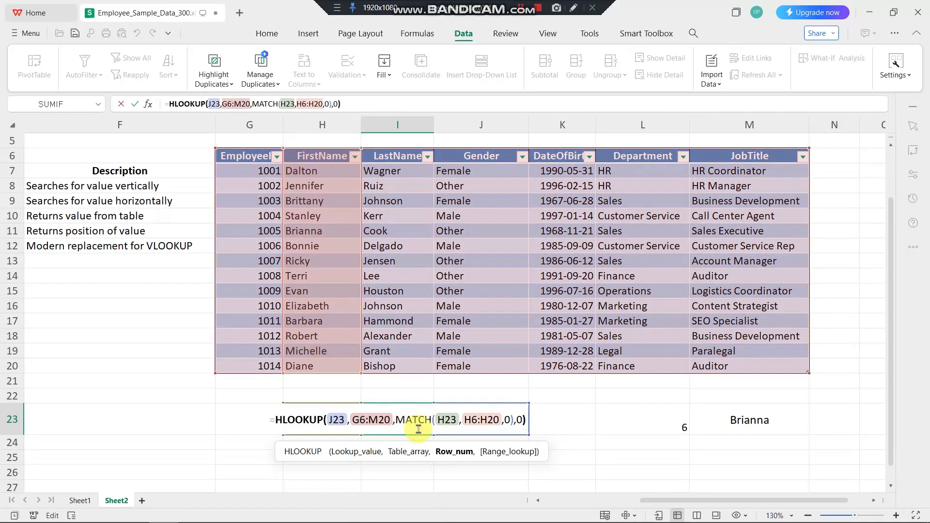
click(364, 206)
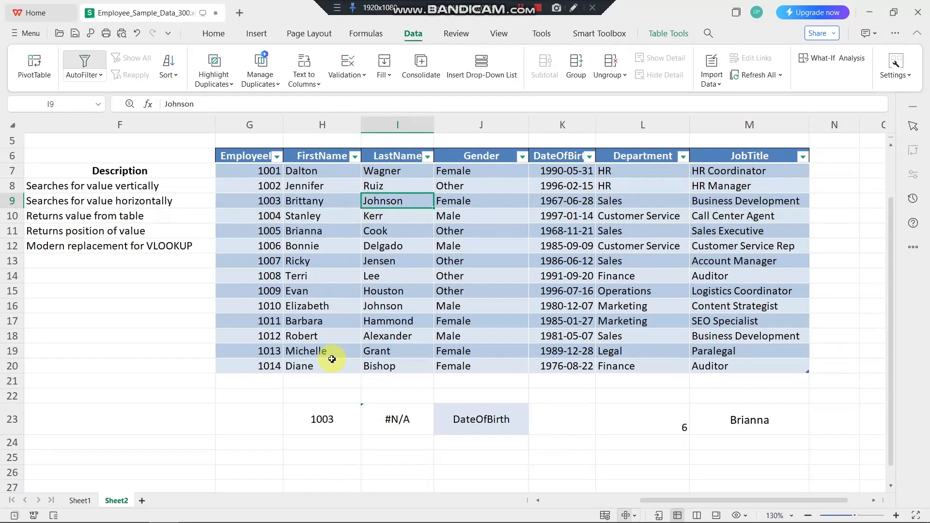
double_click(396, 418)
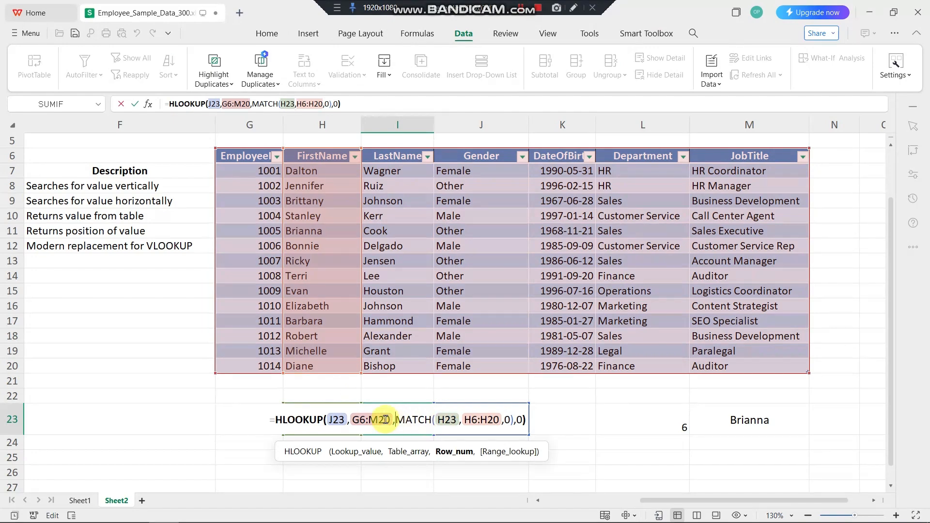
drag(362, 274, 265, 275)
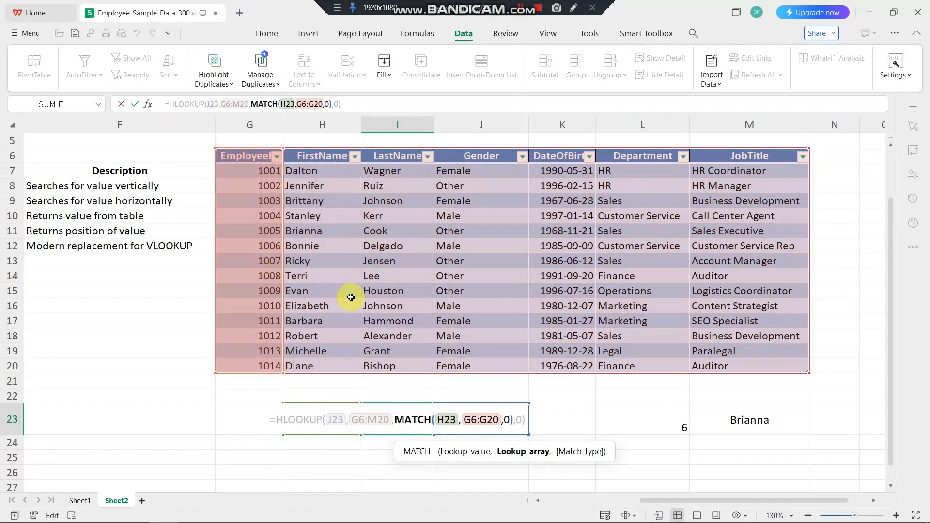
key(Return)
key(Up)
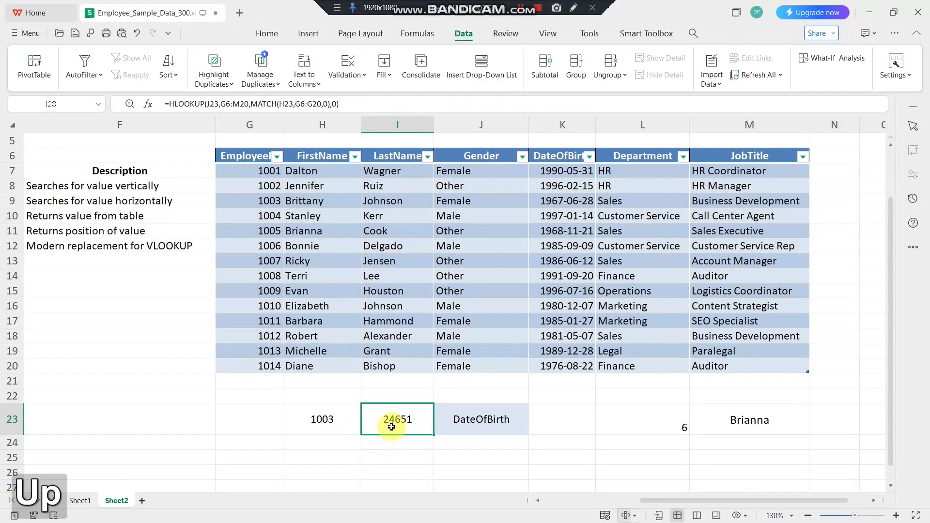
Step: Set the header drop-down in J23 to FirstName to test the ID-based lookup
click(484, 426)
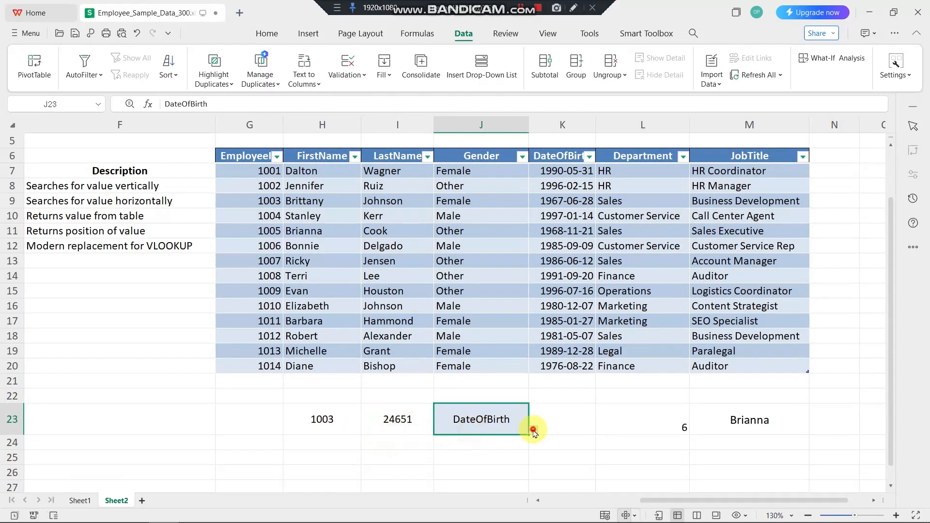
click(533, 429)
click(547, 428)
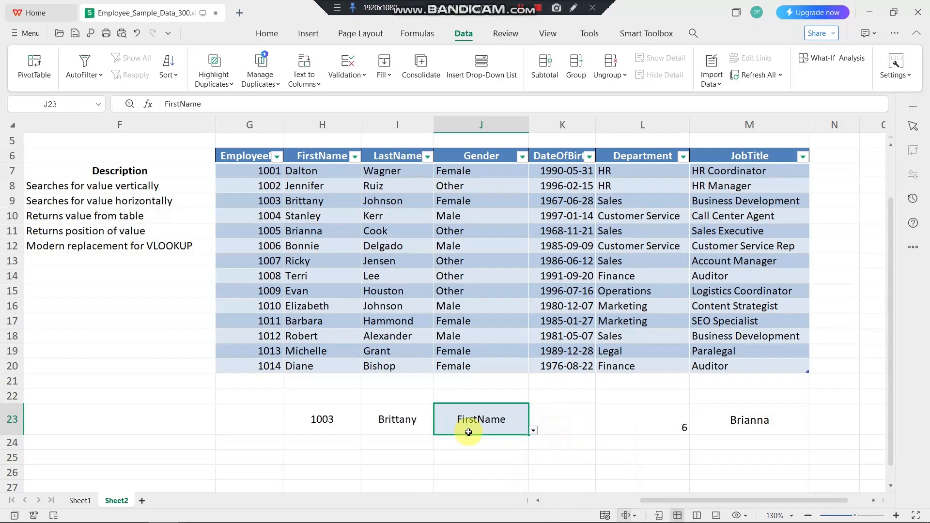
click(328, 438)
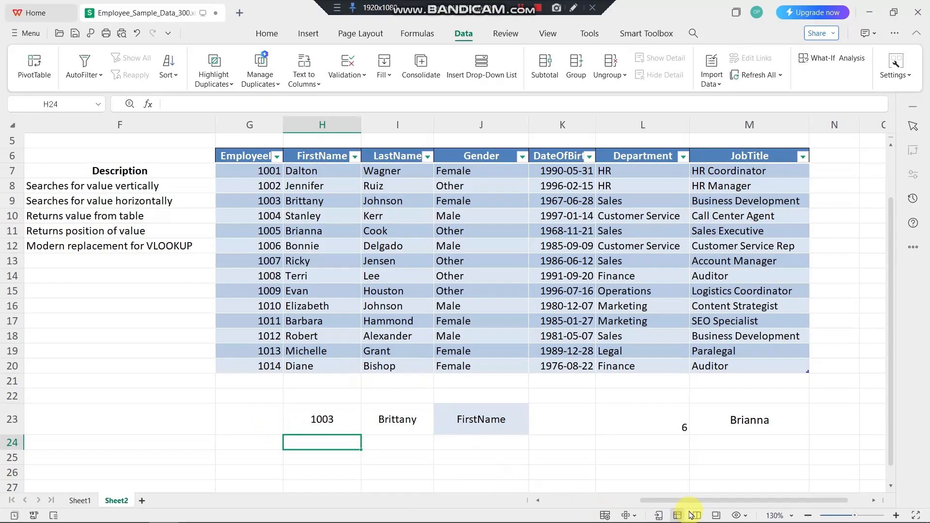
Step: Review the lookup function list in E8:E12, from VLOOKUP and HLOOKUP through INDEX and MATCH to XLOOKUP
drag(688, 500, 493, 498)
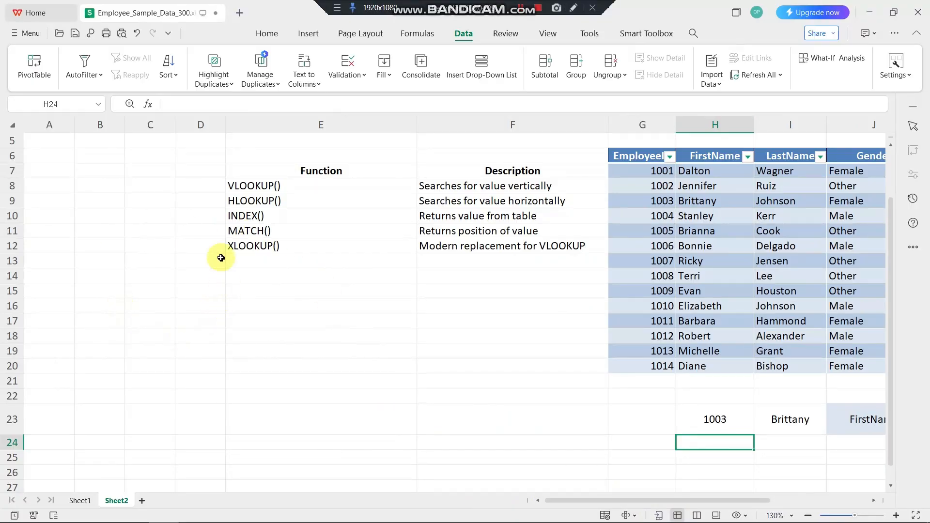
drag(239, 188, 243, 198)
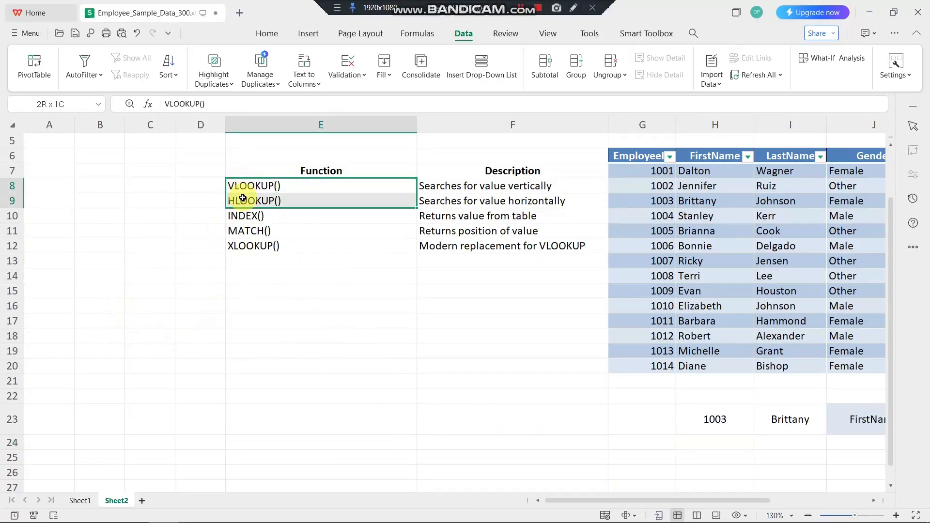
click(250, 265)
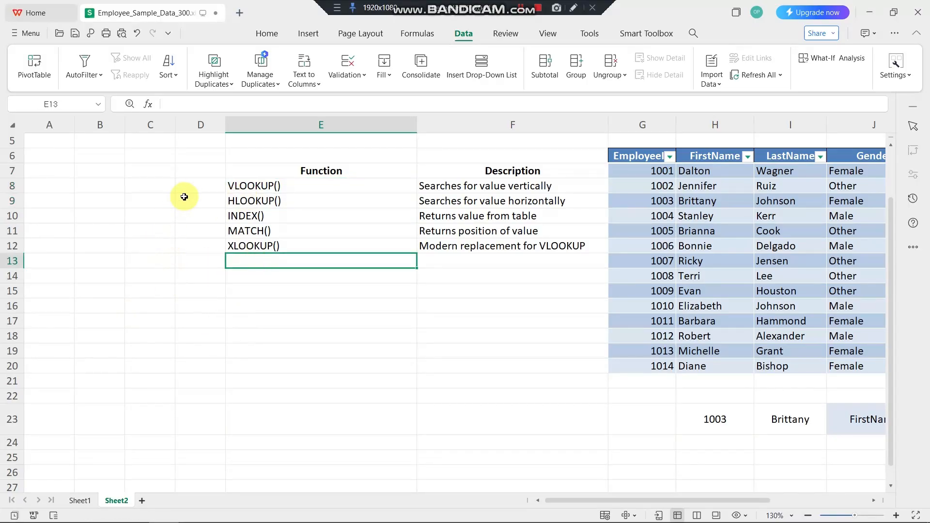
click(239, 187)
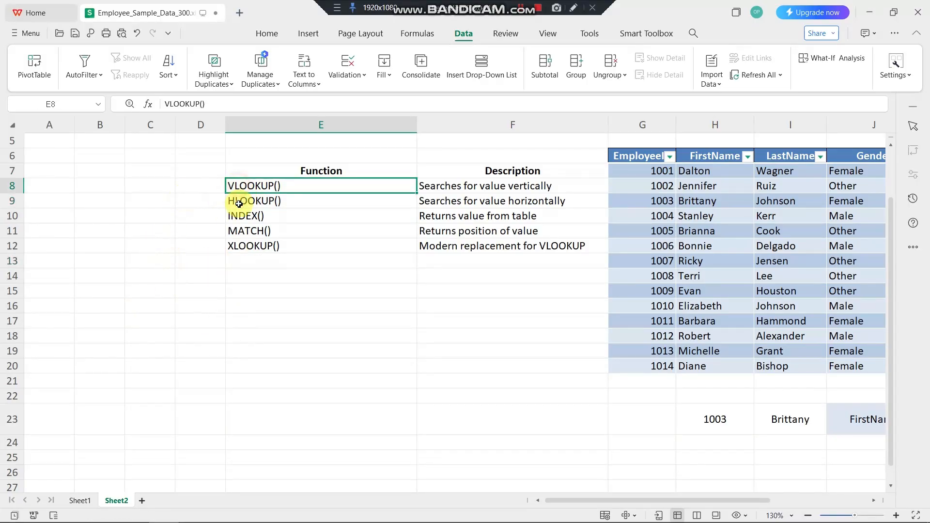
click(234, 231)
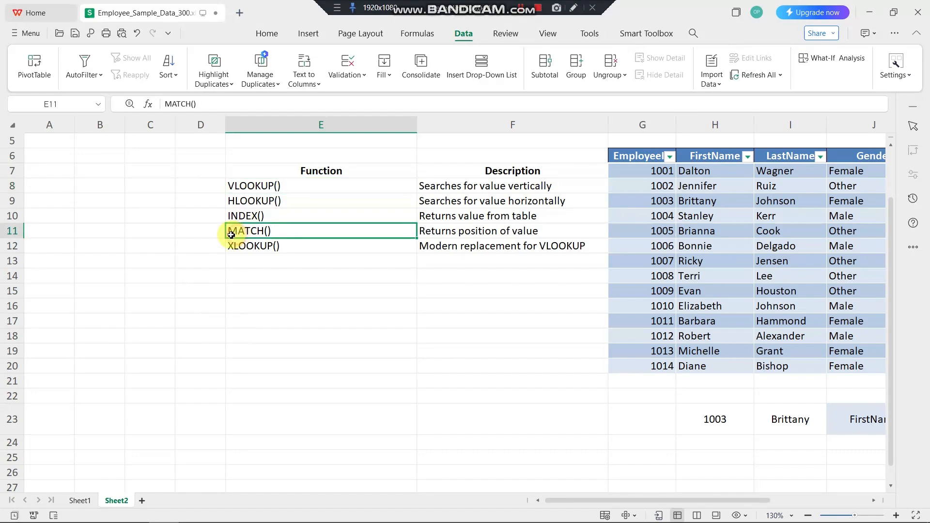
click(254, 212)
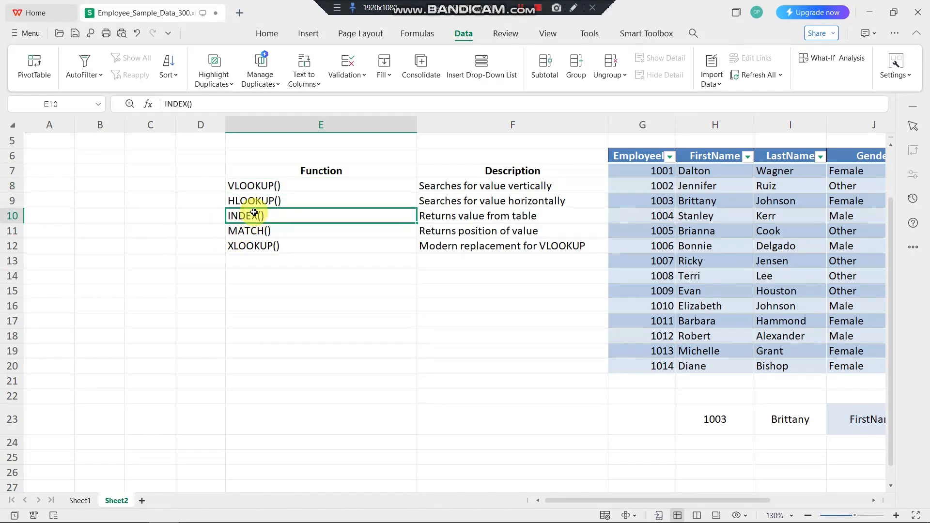
click(307, 249)
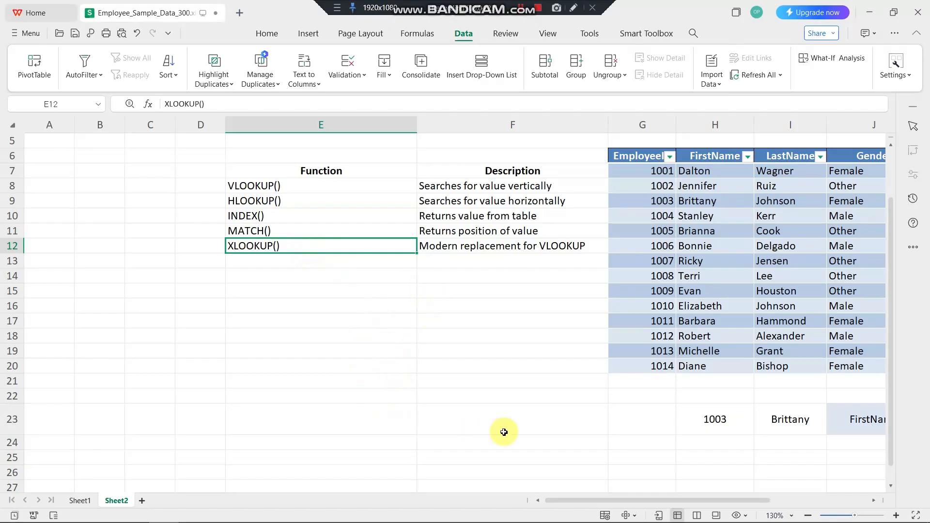
Step: Start an XLOOKUP formula in H24 with the employee ID in G24 as the lookup value
scroll(551, 405, up, 2)
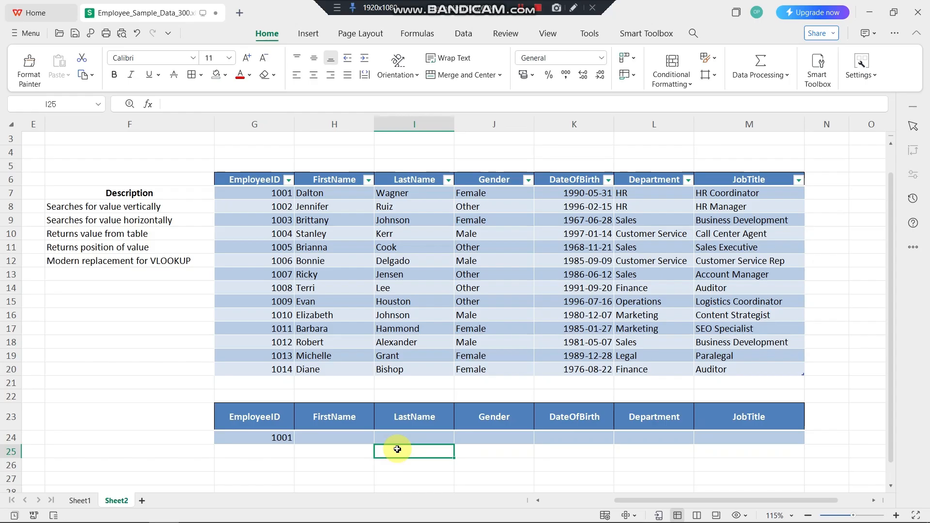
click(352, 439)
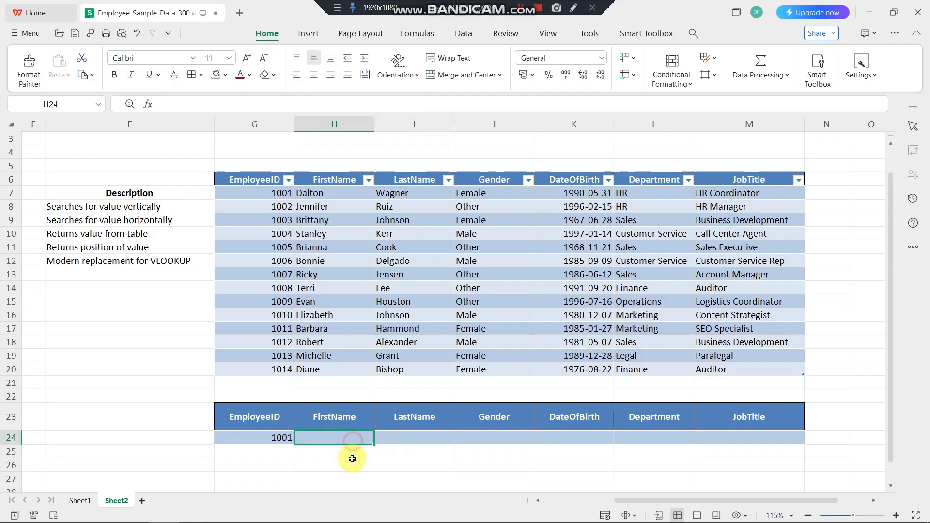
text(=)
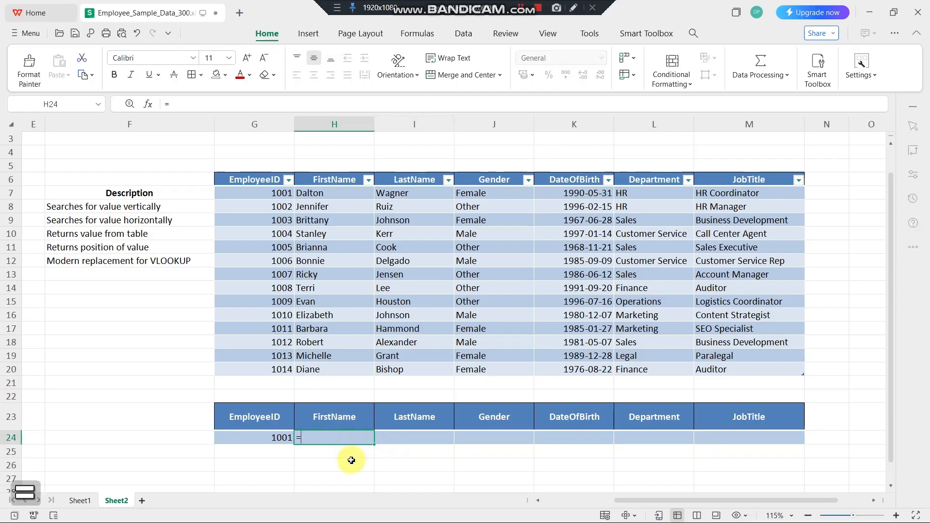
text(xlook)
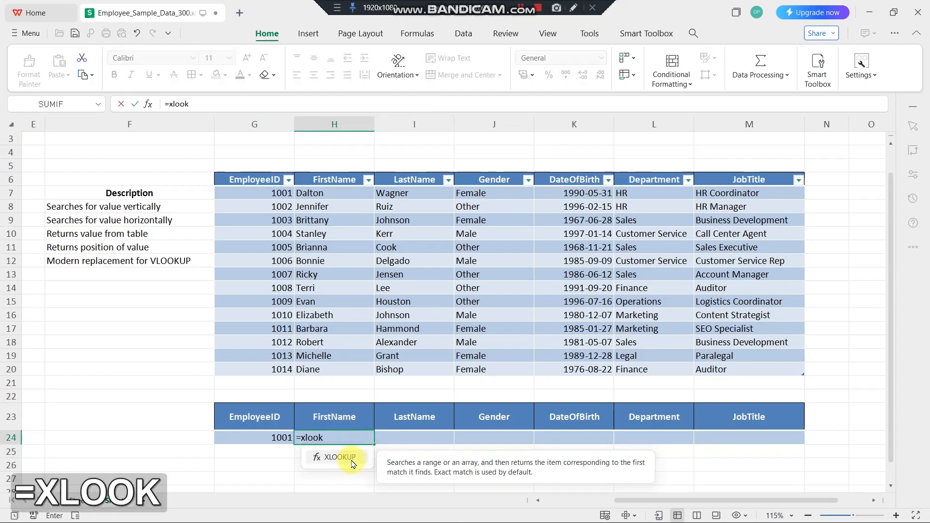
text(up()
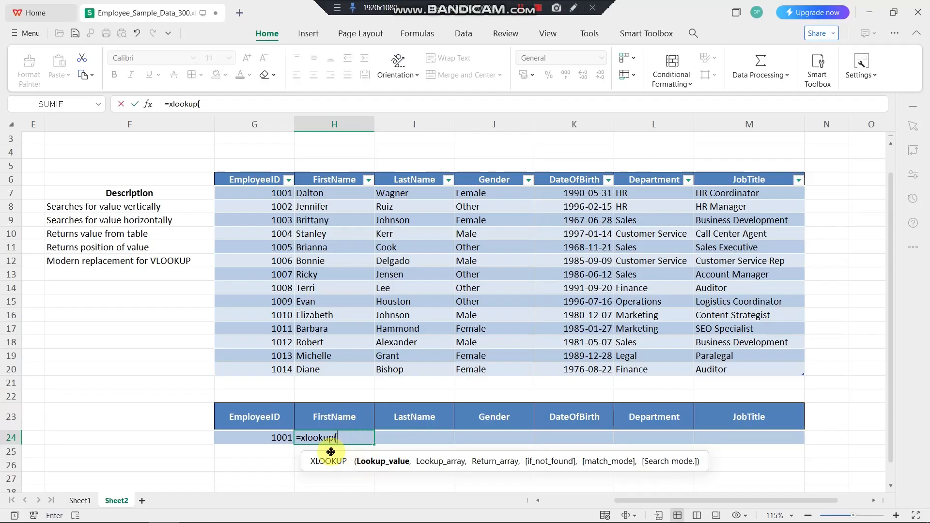
click(237, 436)
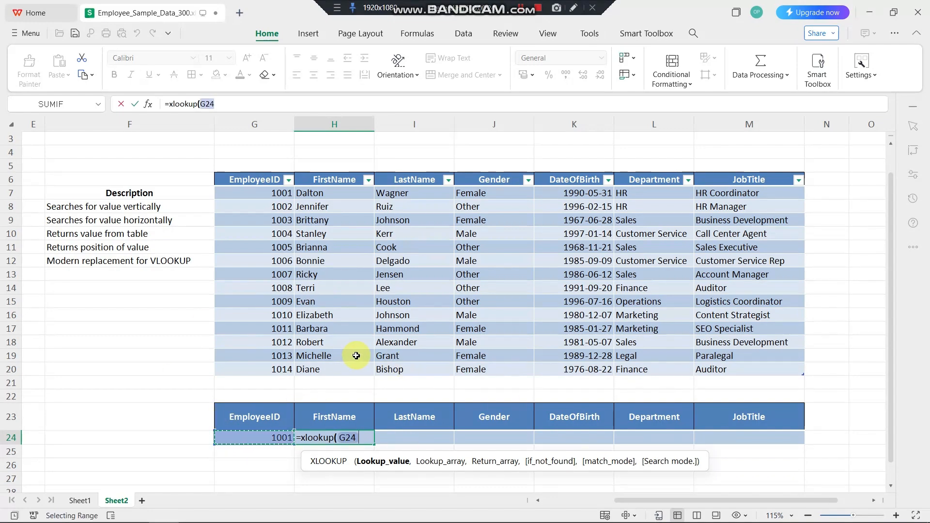
Step: Set the EmployeeID column G6:G20 as lookup array and the JobTitle column M6:M20 as return array in H24's XLOOKUP
text(,)
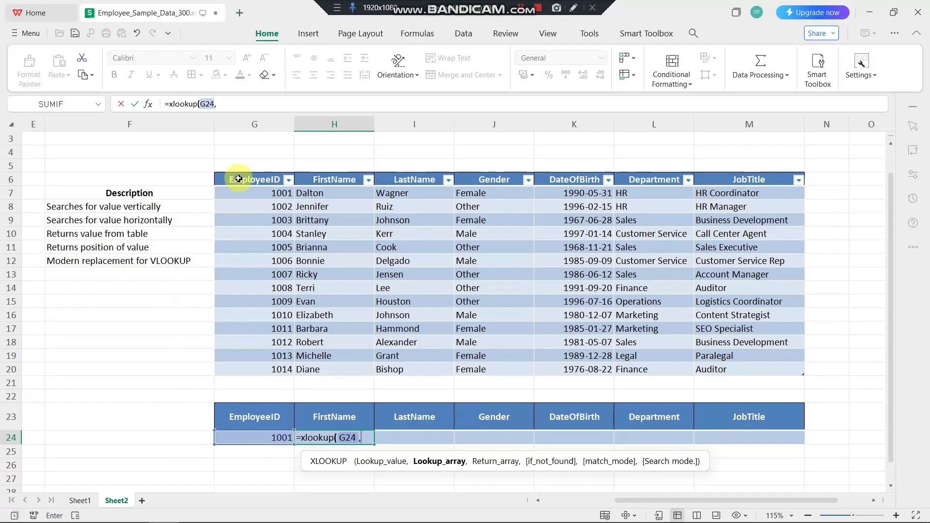
drag(237, 180, 250, 369)
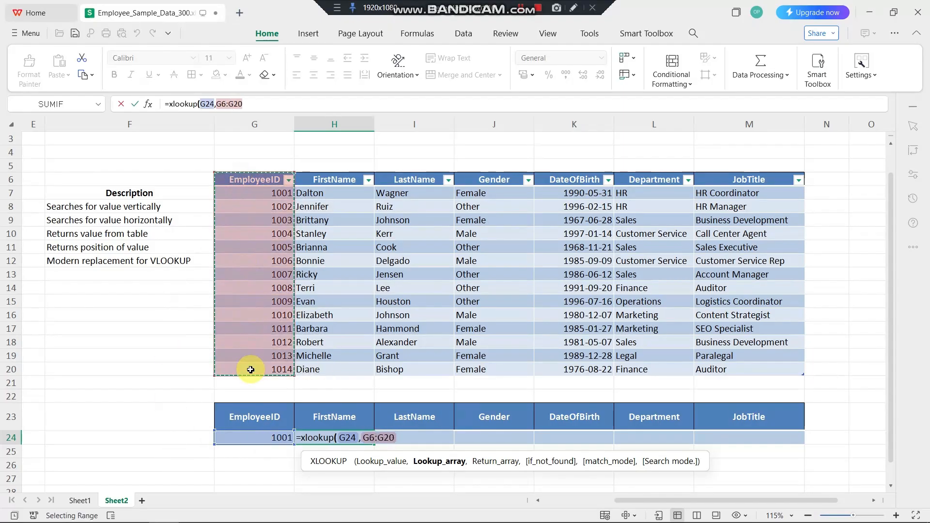
text(,)
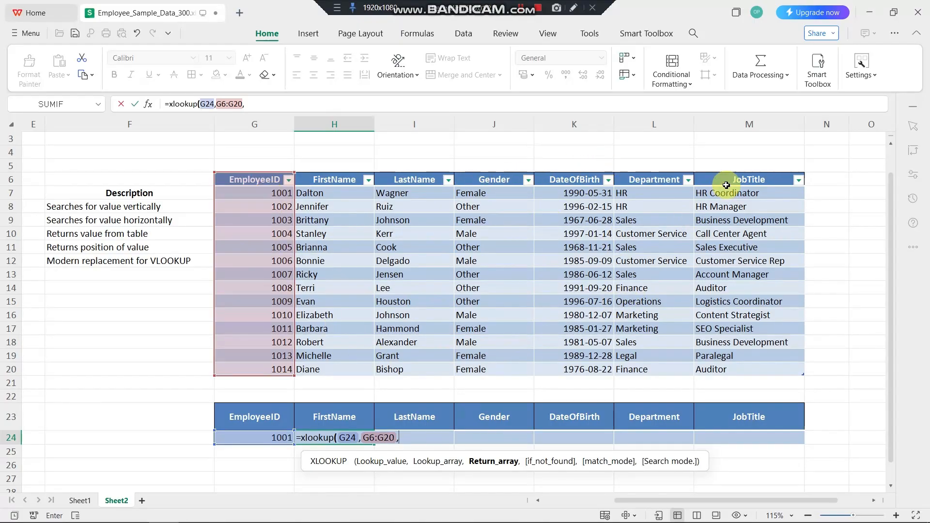
drag(726, 179, 727, 366)
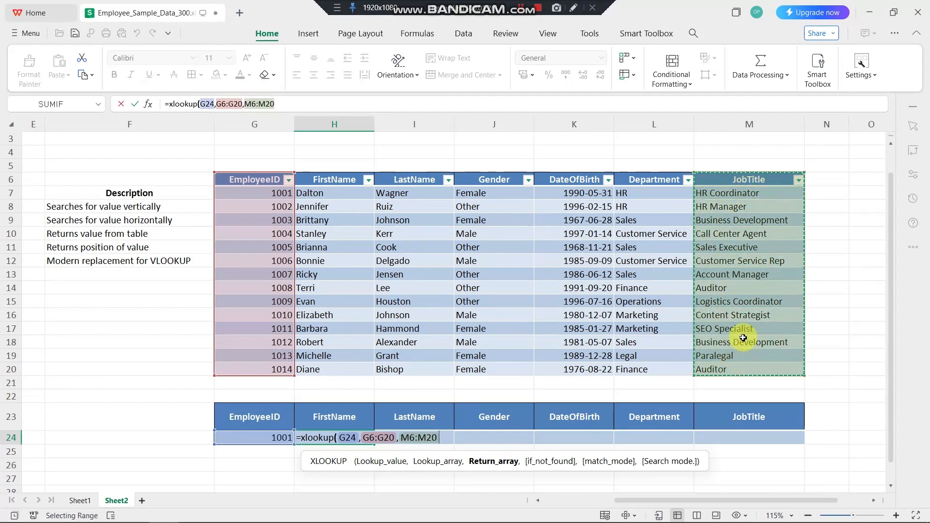
Step: Add "Not found" as the if-not-found text and complete the formula =XLOOKUP(G24,G6:G20,M6:M20,"Not found") in H24
text(,)
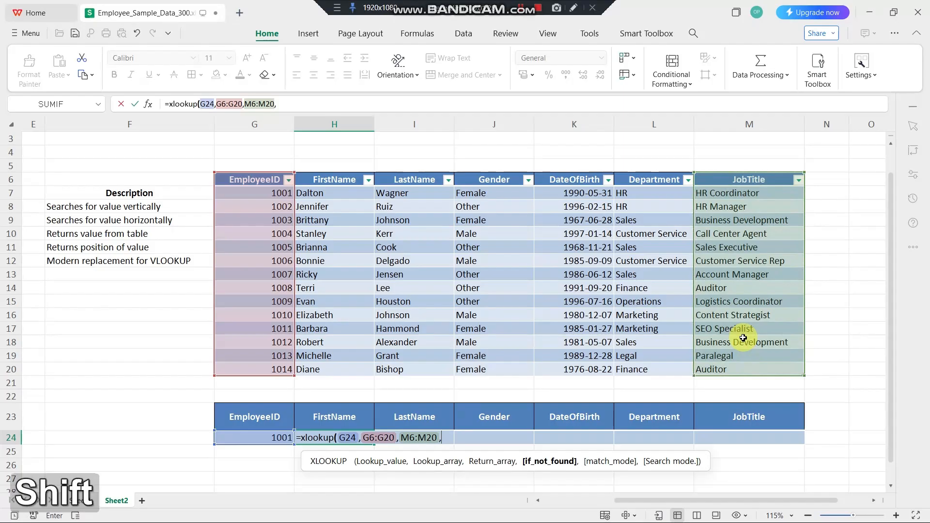
text("")
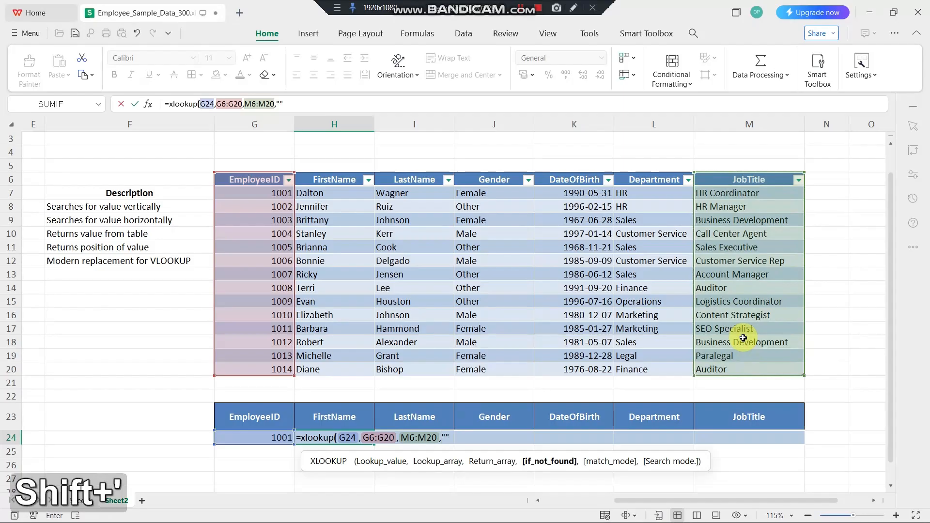
click(278, 104)
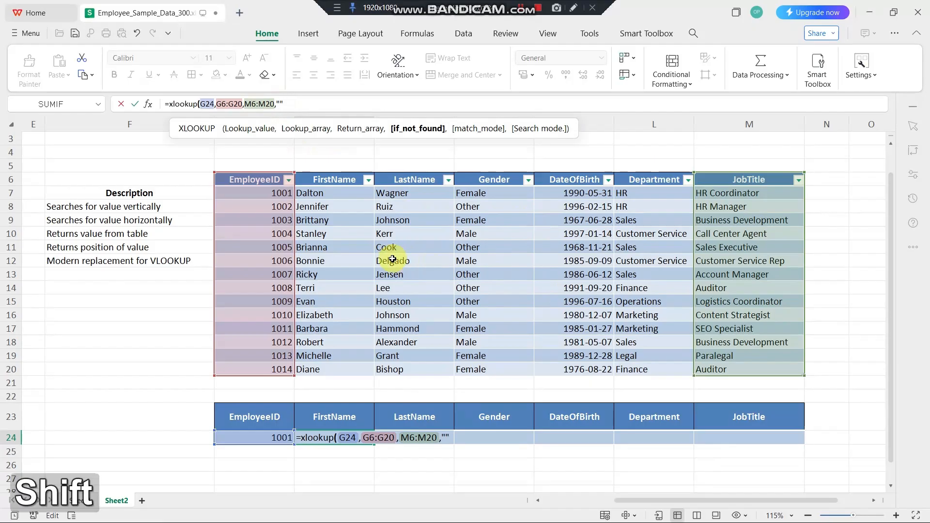
text(Not found)
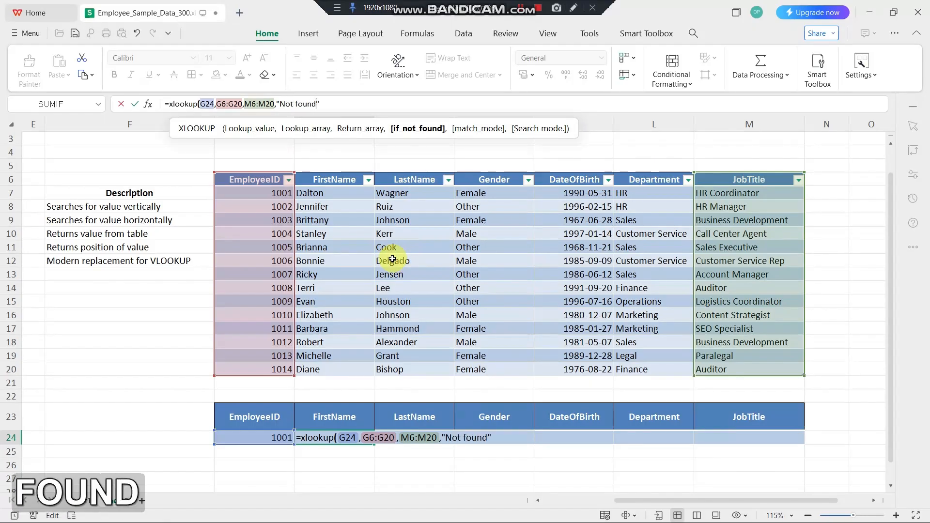
click(342, 105)
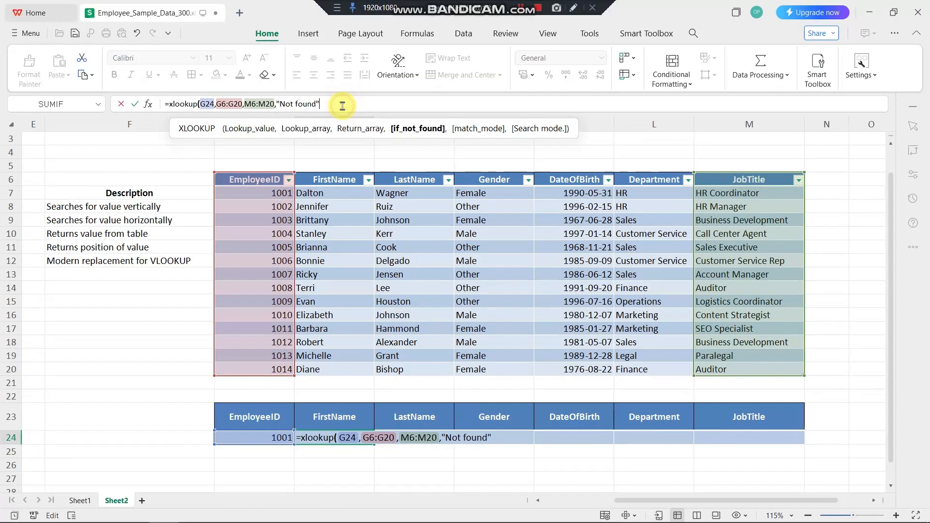
text())
key(Return)
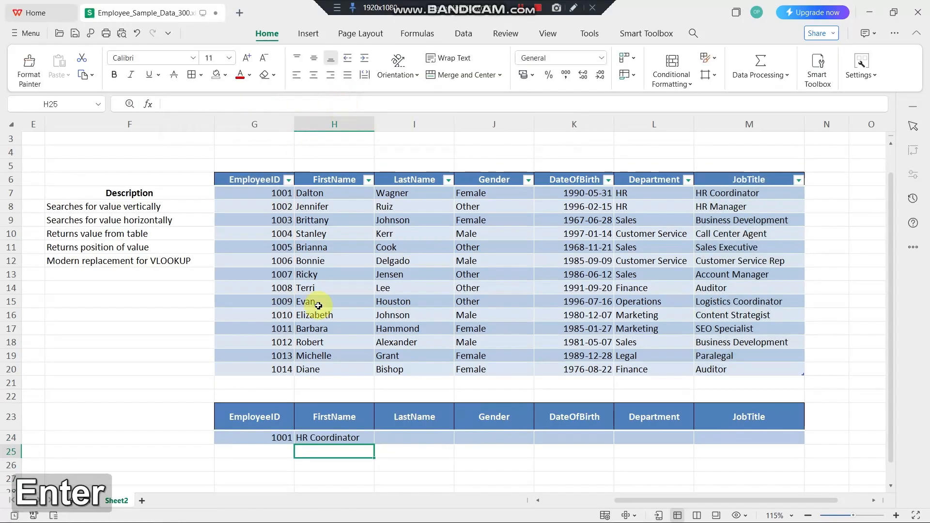
Step: Replace the EmployeeID in G24 with the one from G16 to test the XLOOKUP in H24
click(328, 438)
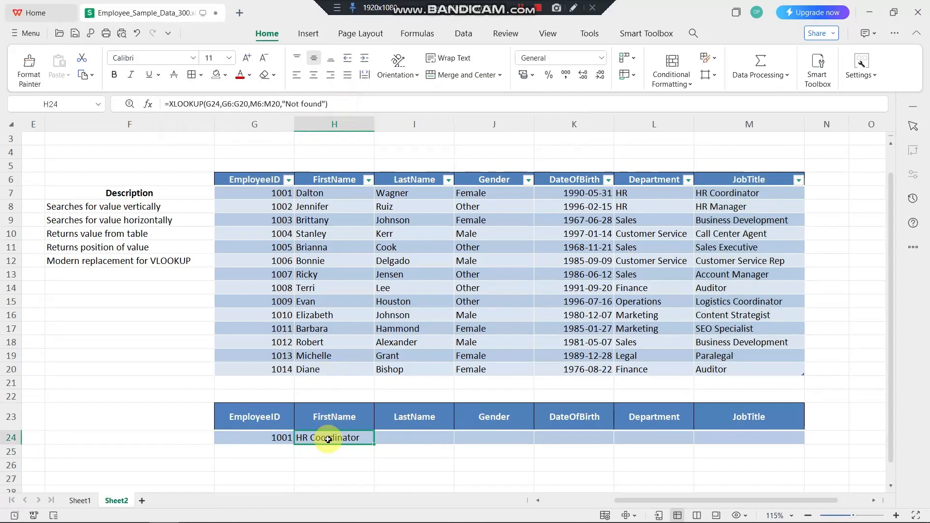
click(272, 439)
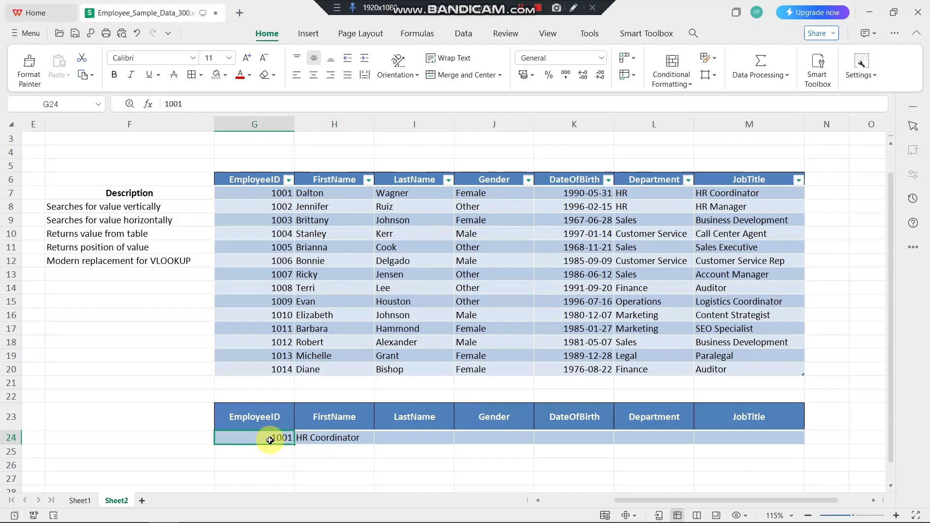
text(1010)
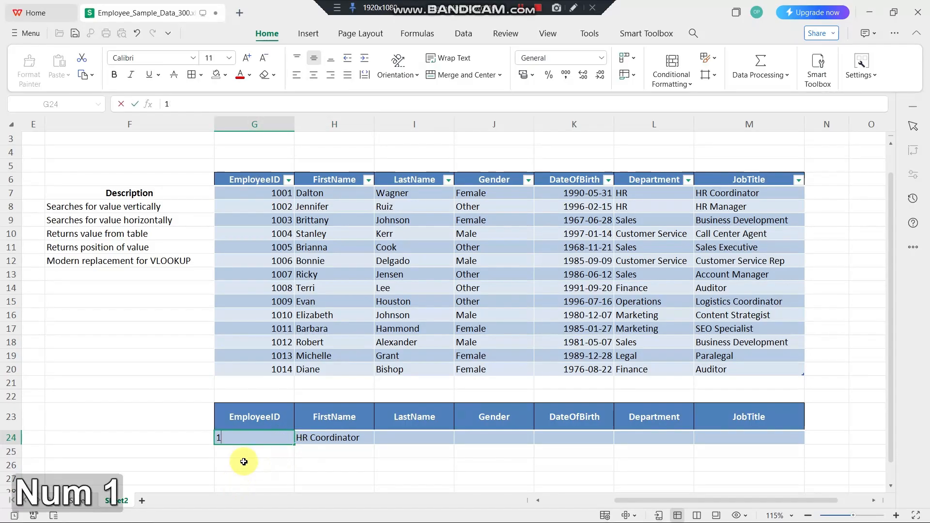
key(Return)
click(324, 438)
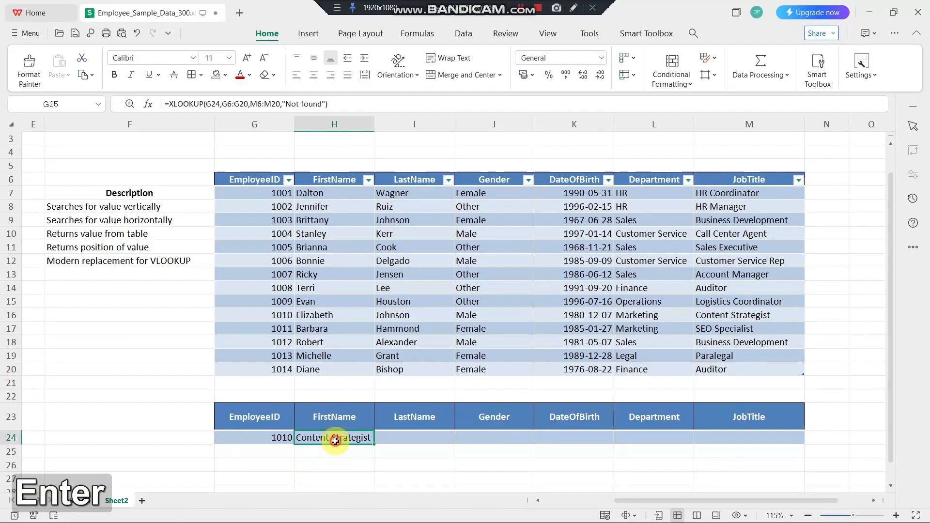
Step: Widen column H slightly and inspect the cell references in H24's XLOOKUP formula
drag(374, 126, 404, 123)
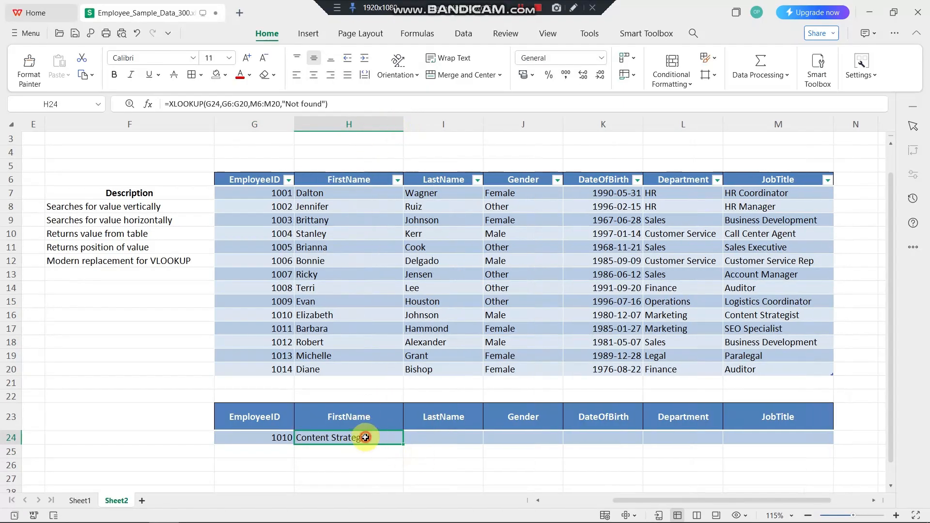
double_click(365, 437)
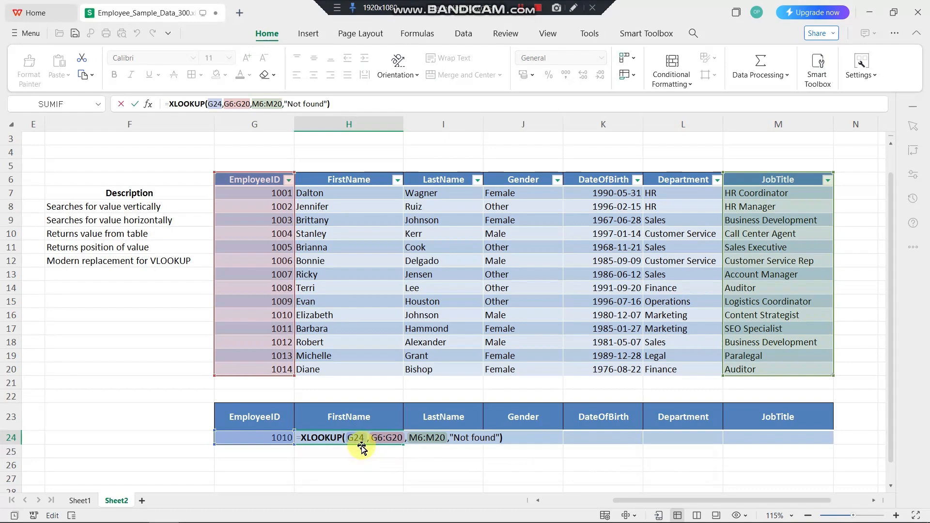
key(Return)
click(364, 437)
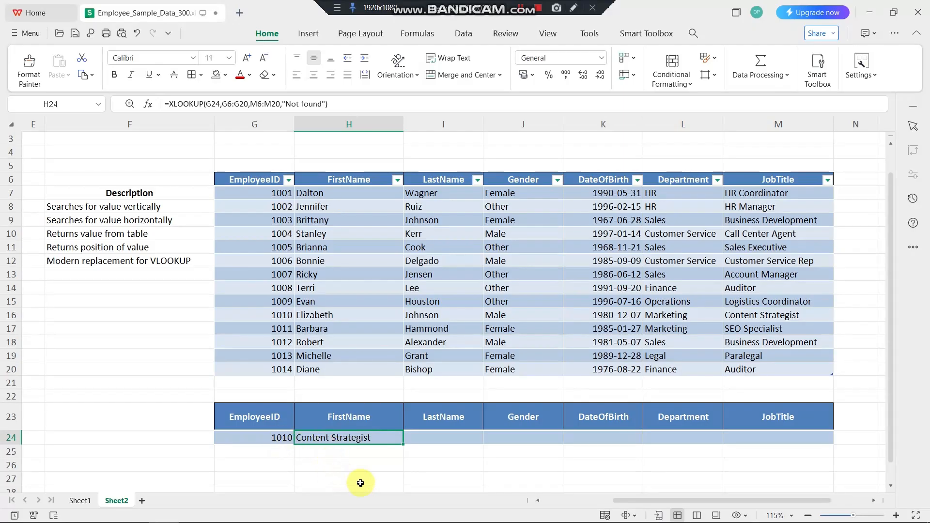
Step: Start an XLOOKUP formula in I24, under LastName, with H24 as the lookup value
click(441, 438)
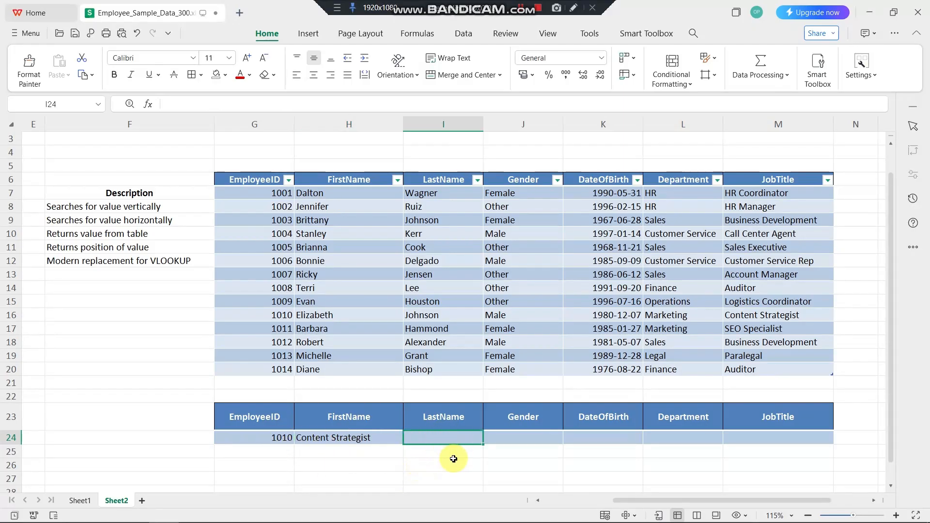
text(=)
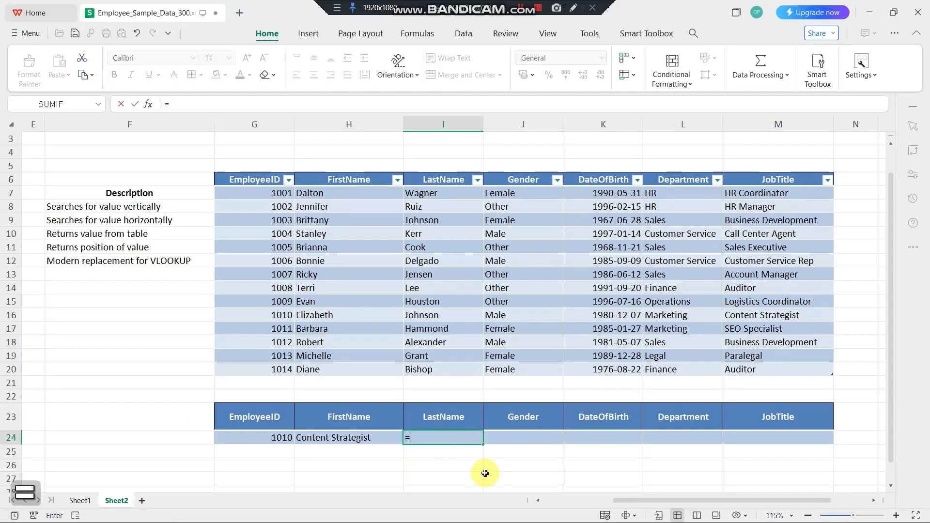
text(hlook)
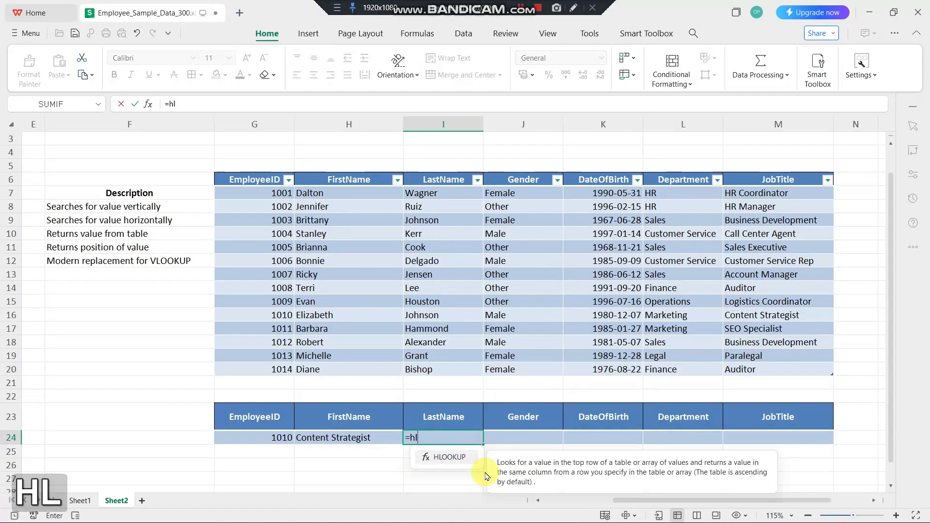
key(BackSpace)
key(BackSpace)
key(BackSpace)
key(BackSpace)
key(BackSpace)
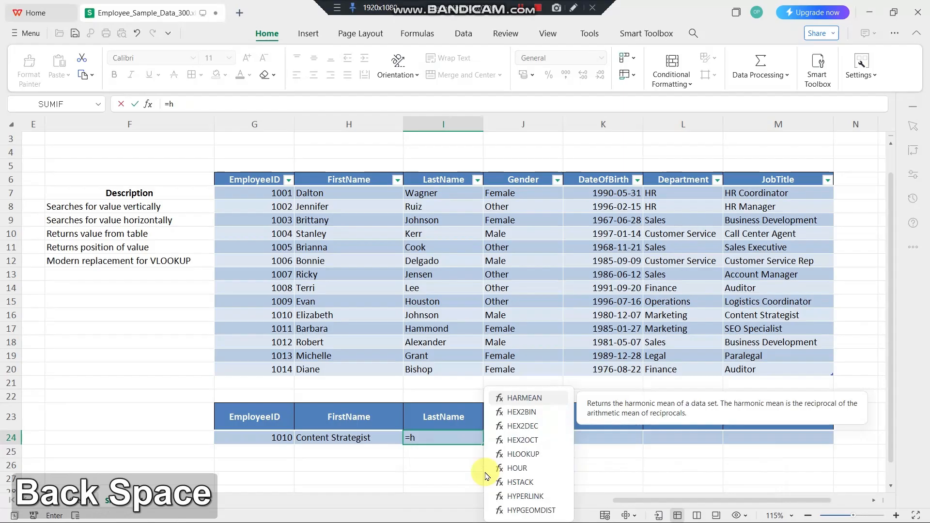
text(xk)
key(BackSpace)
text(loo)
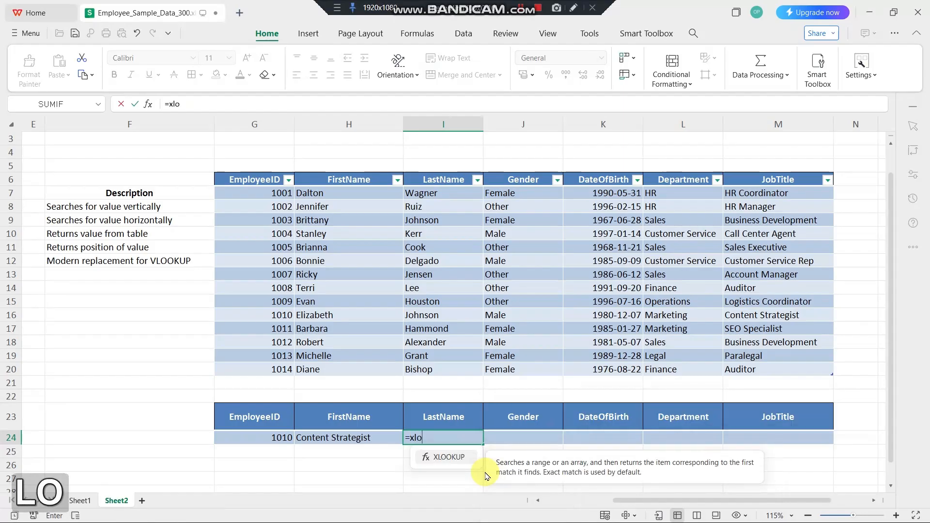
double_click(446, 457)
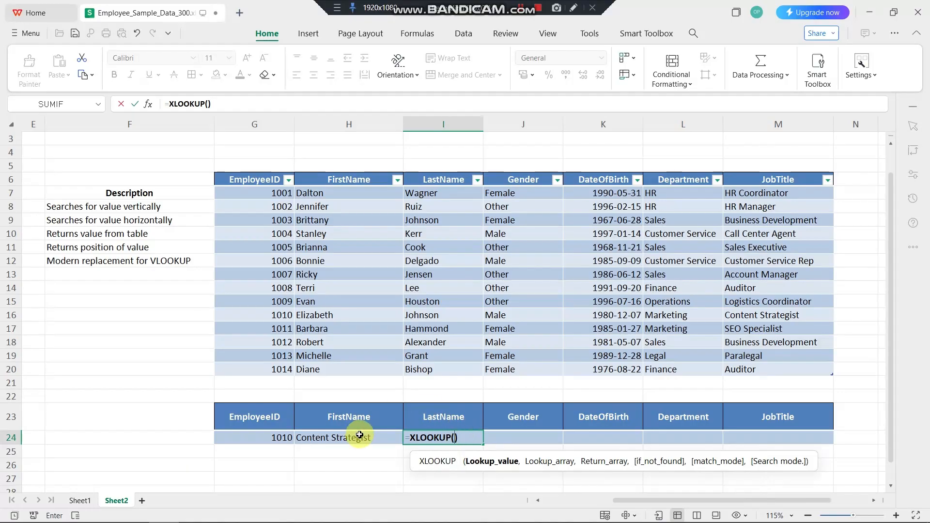
click(319, 438)
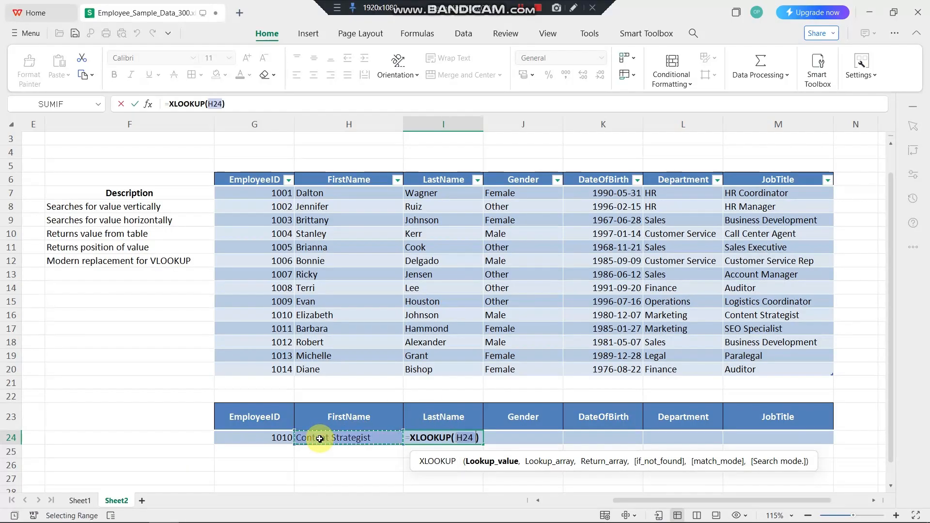
Step: Set the FirstName column H6:H20 as lookup array and the LastName column I6:I20 as return array in I24's XLOOKUP
text(,)
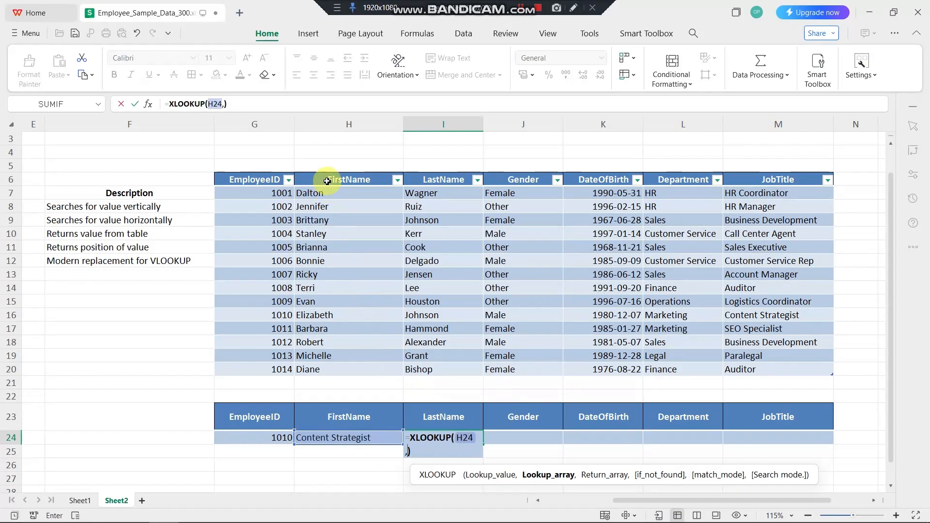
drag(327, 181, 311, 368)
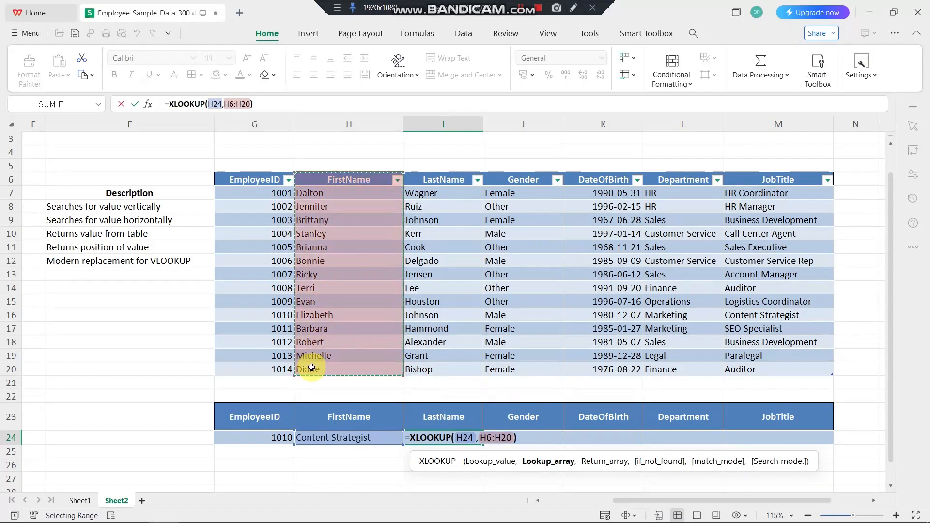
text(,)
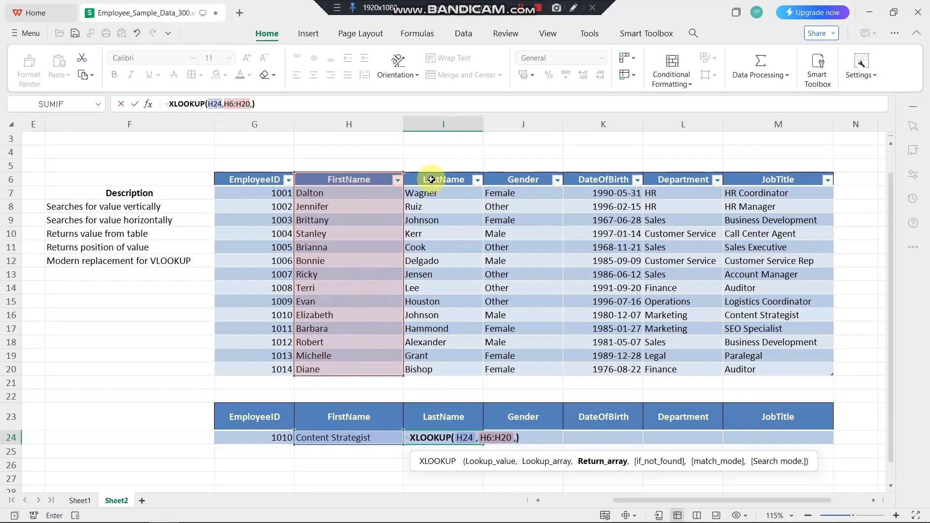
drag(442, 180, 423, 364)
Step: Add "not found" as the if-not-found text and complete the formula =XLOOKUP(H24,H6:H20,I6:I20,"not found") in I24
text(,")
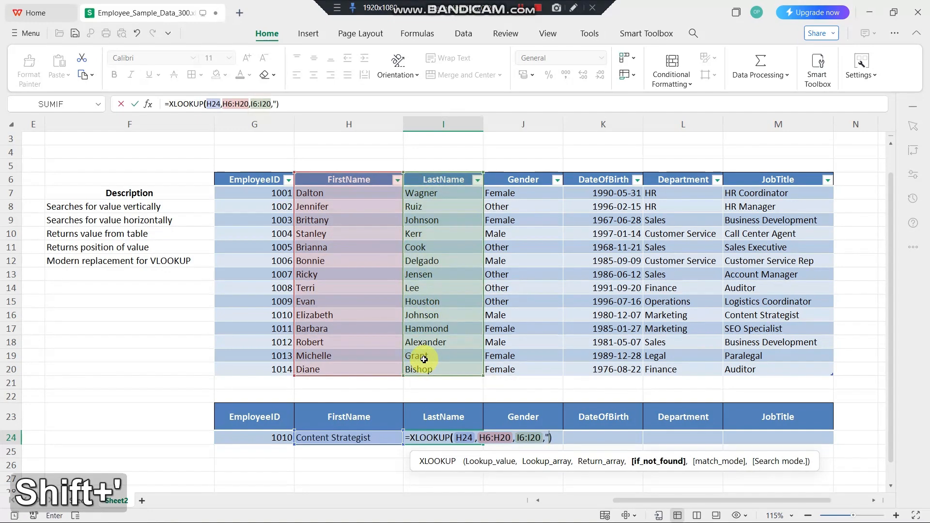
text(not found)
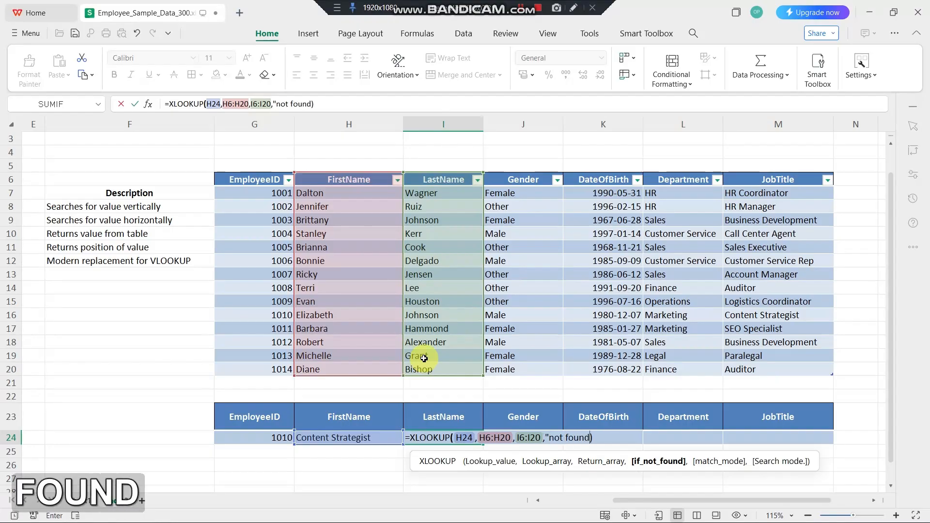
text("))
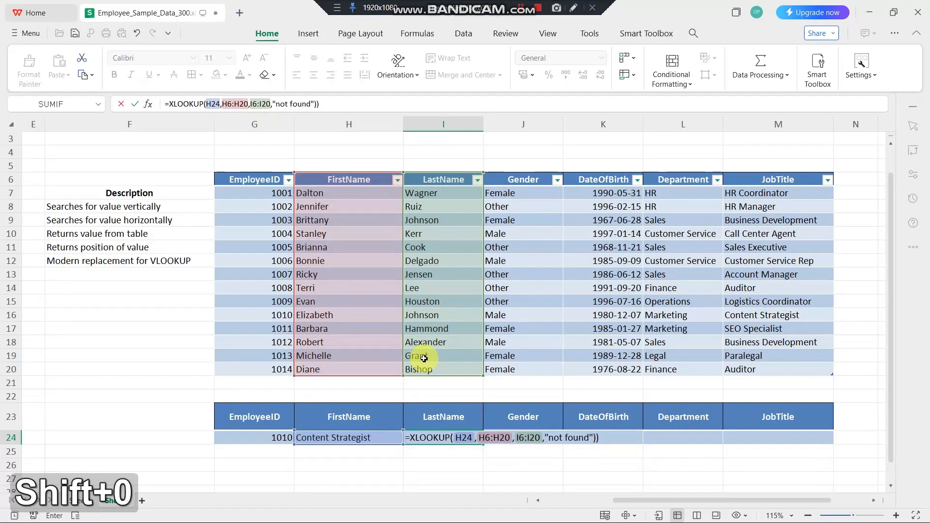
key(BackSpace)
key(Return)
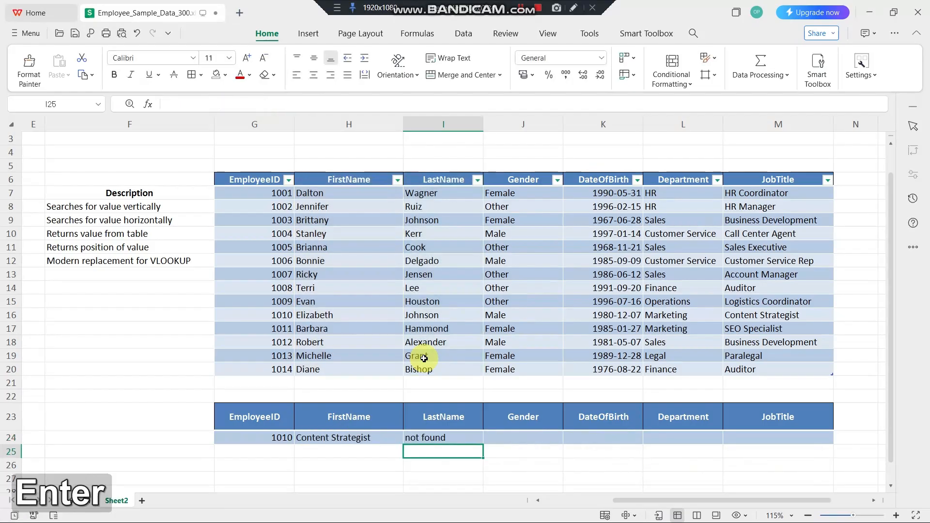
key(Up)
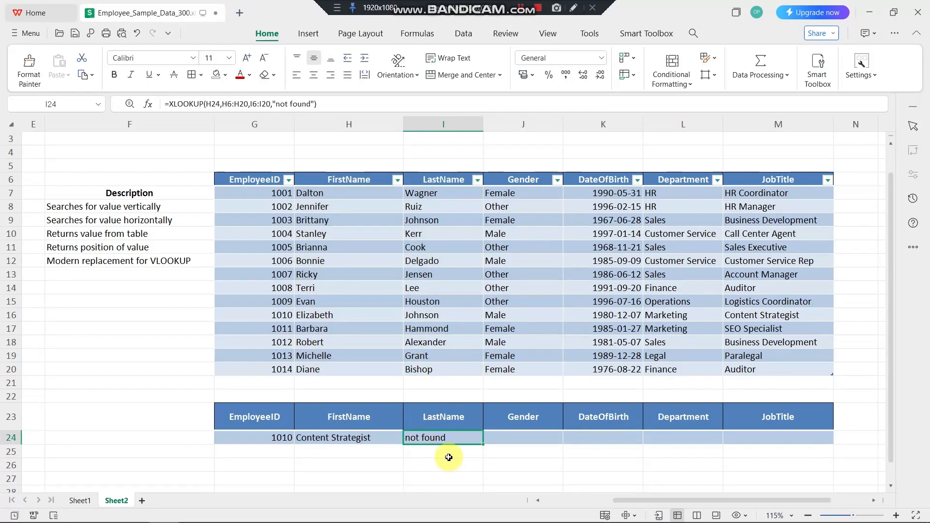
Step: Change the return array of H24's XLOOKUP formula from the JobTitle column to the FirstName column, H6:H20
click(344, 437)
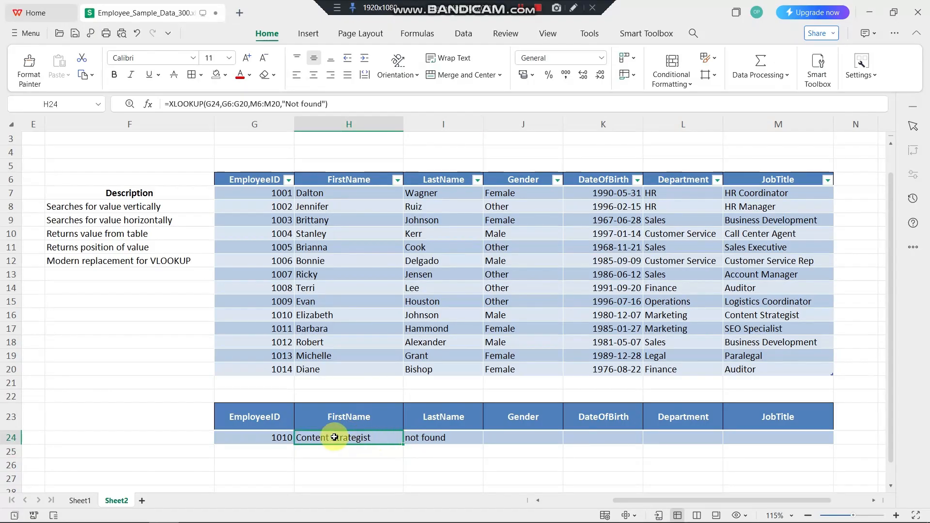
double_click(337, 439)
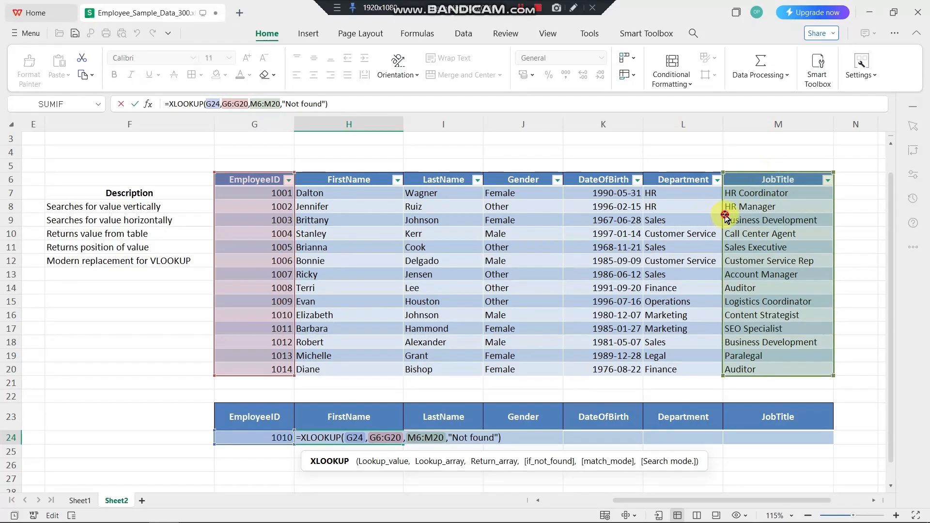
drag(725, 216, 387, 216)
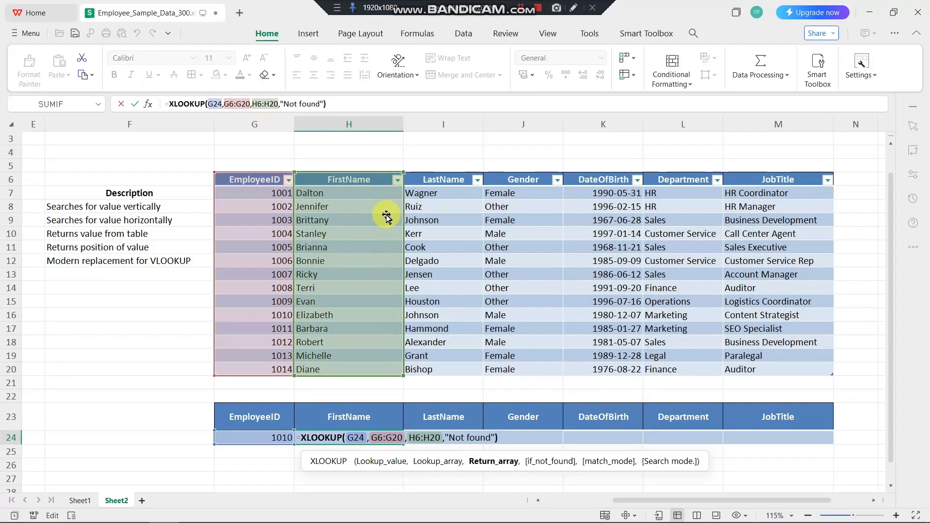
key(Return)
key(Up)
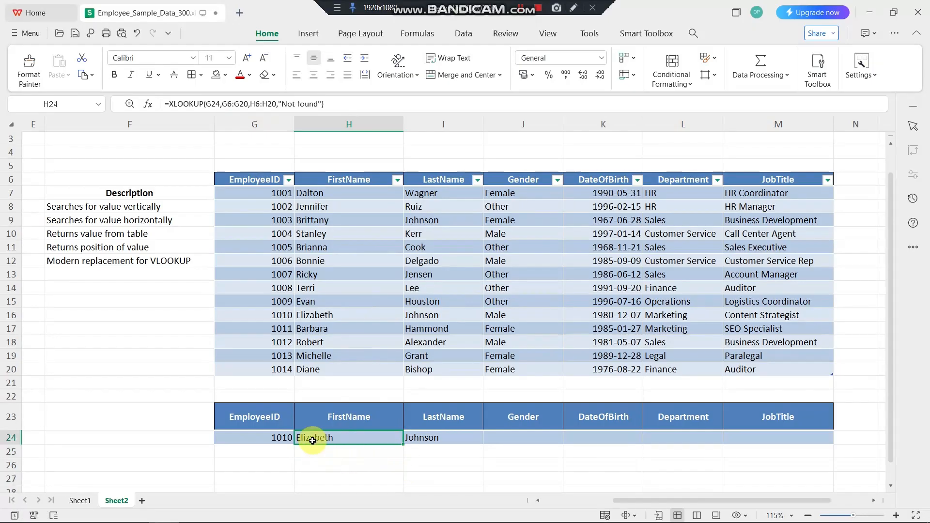
Step: Compare the names returned in H24:I24 with the source row for EmployeeID 1010, and inspect I24's XLOOKUP references
drag(312, 440, 430, 440)
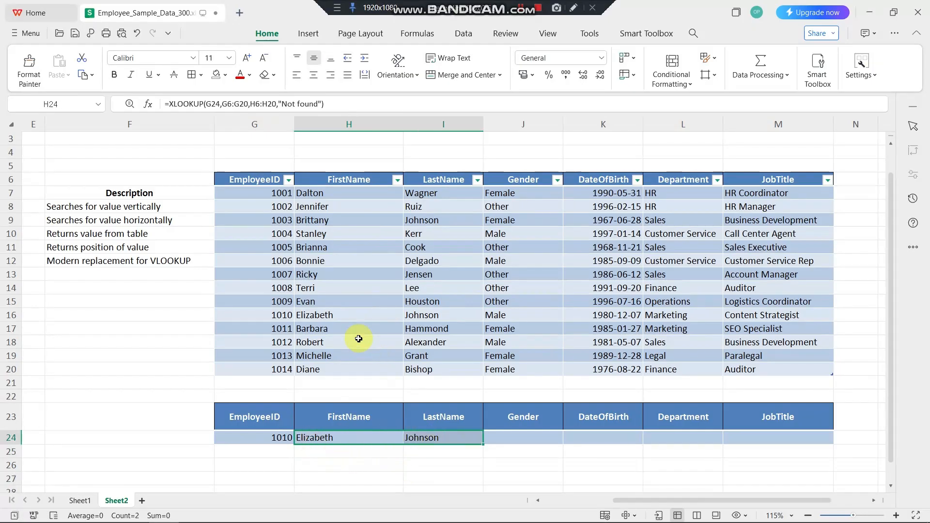
drag(316, 318, 420, 319)
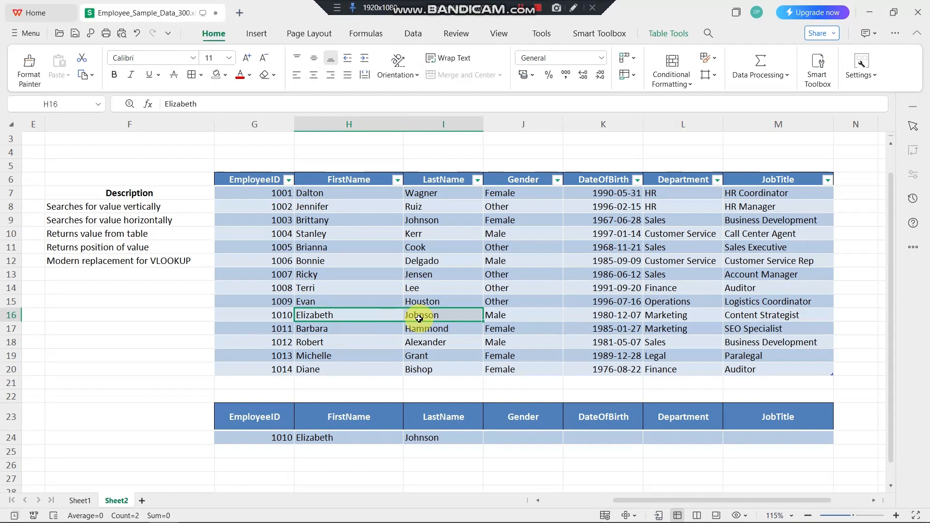
double_click(417, 437)
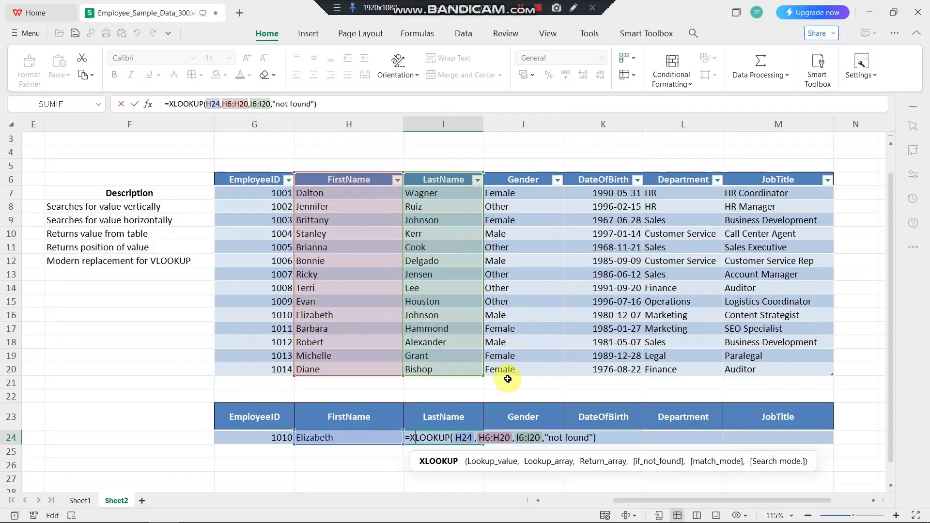
key(Return)
Step: Enter an INDEX formula in F18 that returns row 1, column 2 of the employee table: =INDEX(G6:M20,1,2)
click(108, 341)
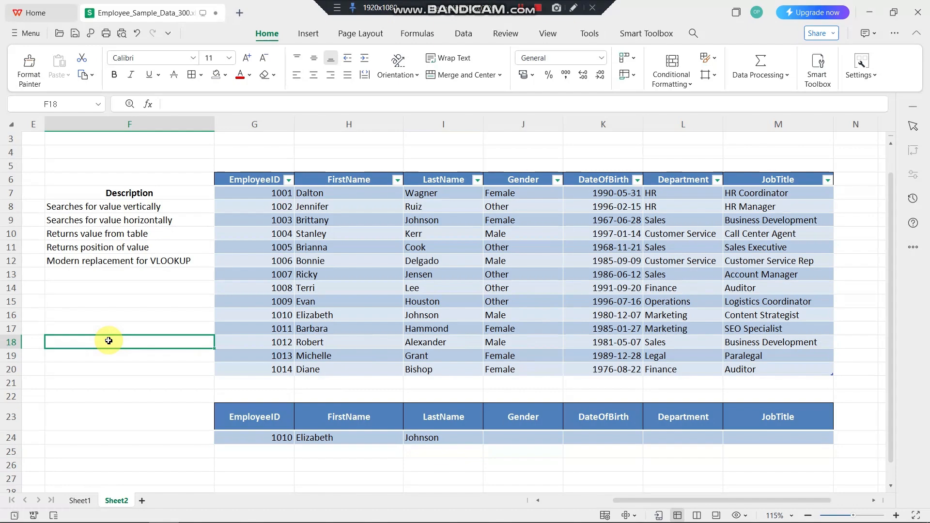
text(=ind)
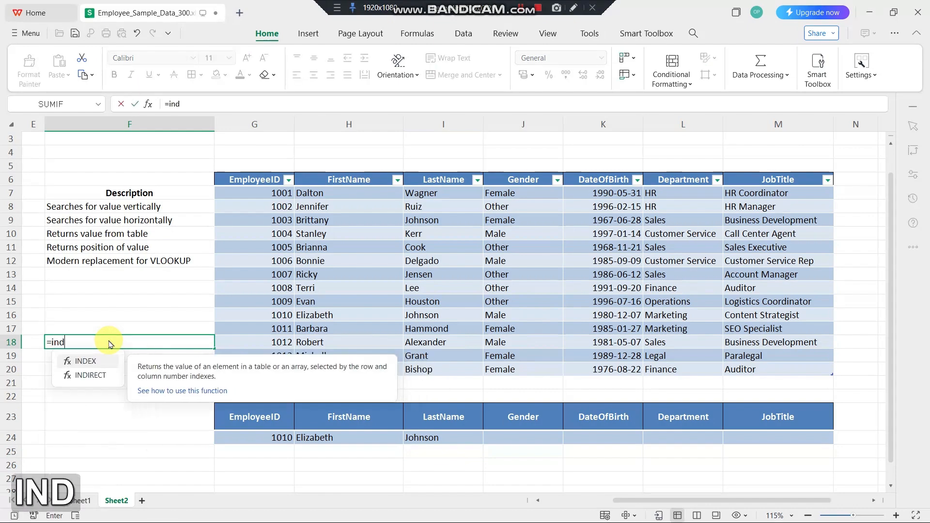
text(ex()
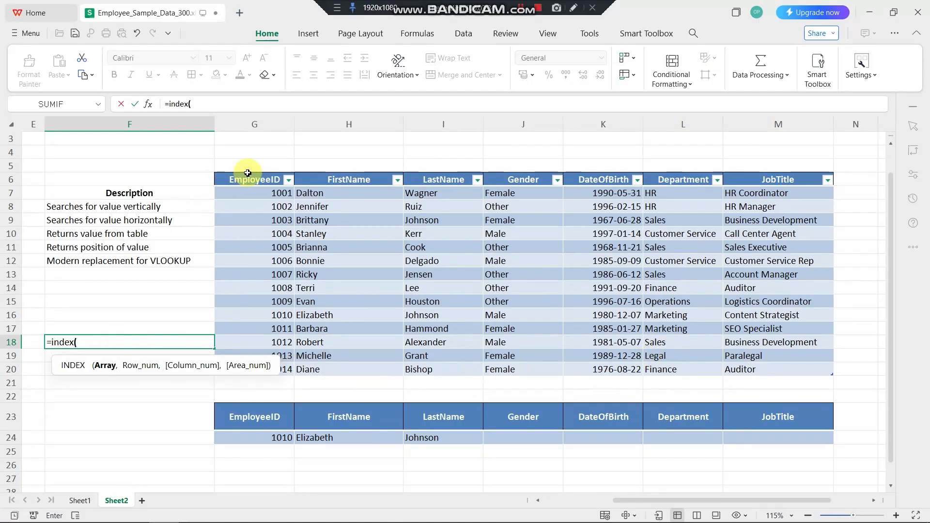
drag(249, 179, 758, 365)
text(,)
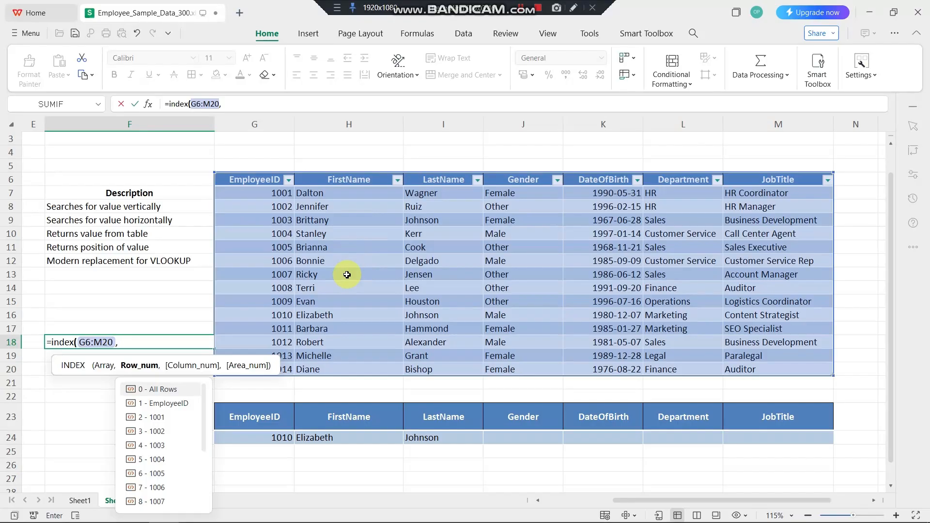
text(1,)
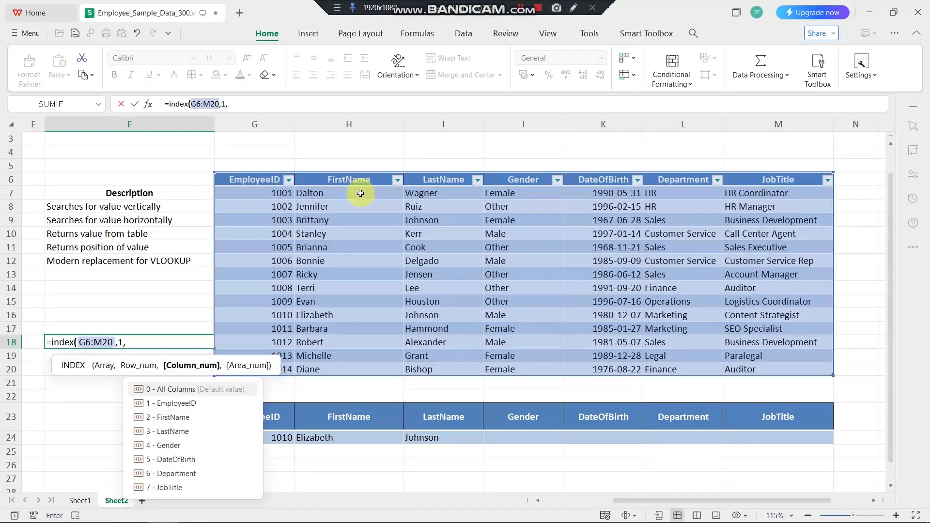
text(2))
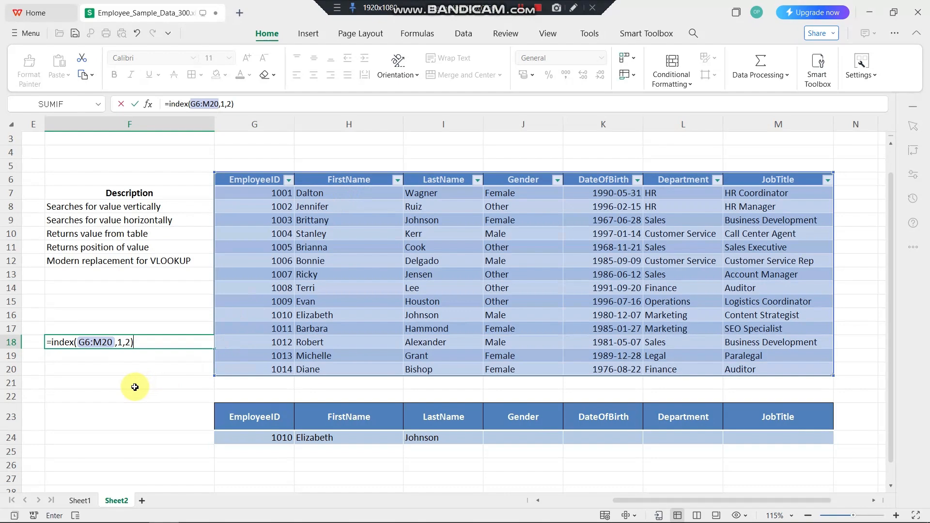
key(Return)
click(95, 344)
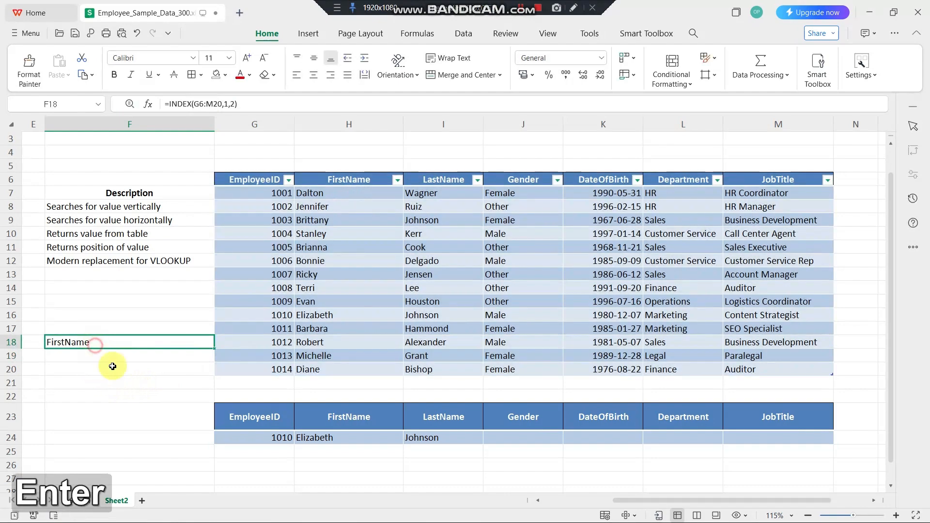
Step: Set the row number in F18's INDEX formula to 6, giving =INDEX(G6:M20,6,2)
double_click(129, 342)
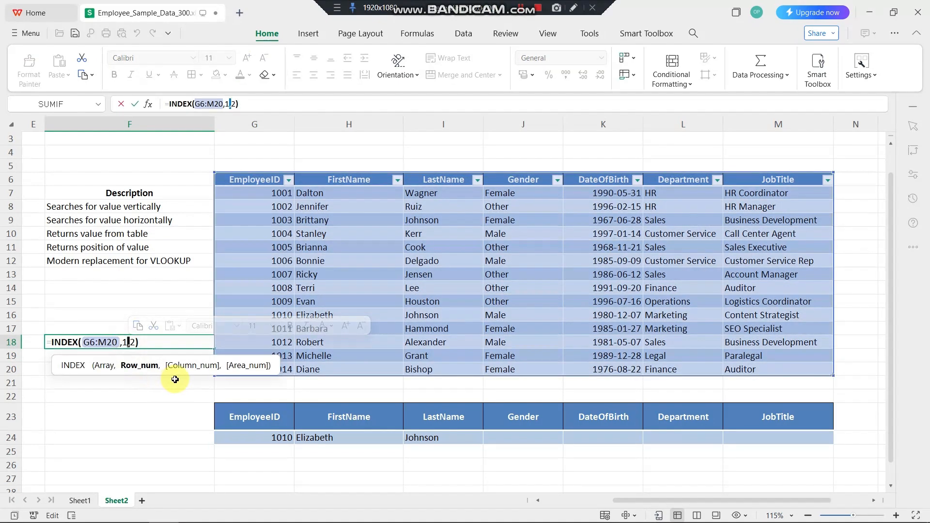
key(Left)
key(Right)
key(BackSpace)
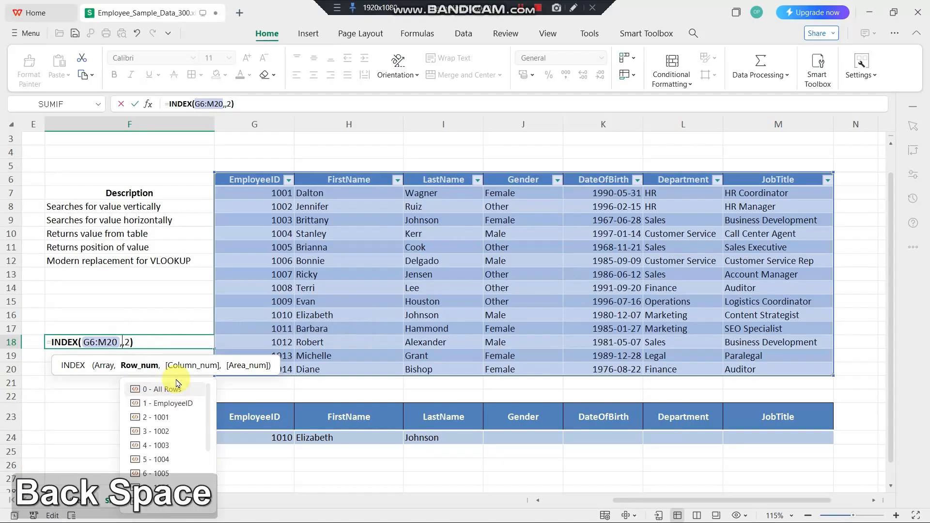
text(6)
key(Return)
key(Up)
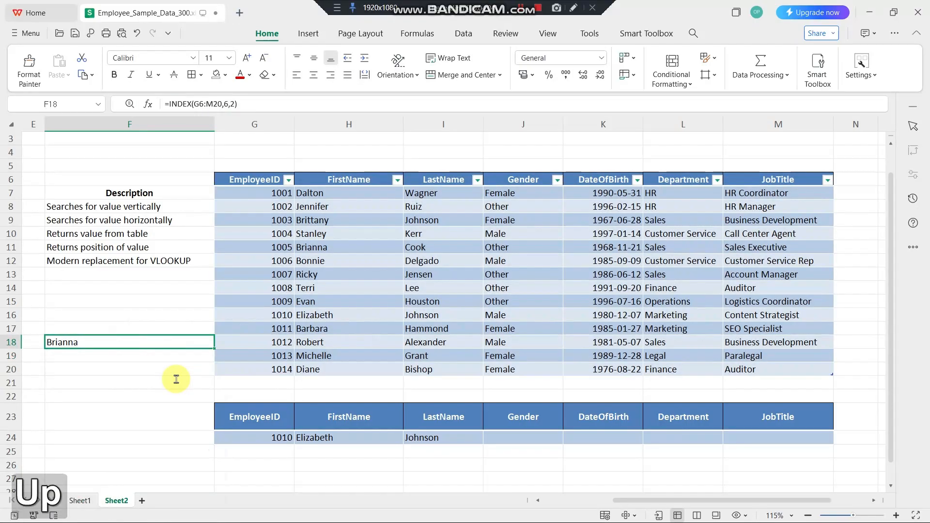
Step: Clear the INDEX formula from F18
key(BackSpace)
key(Return)
click(115, 372)
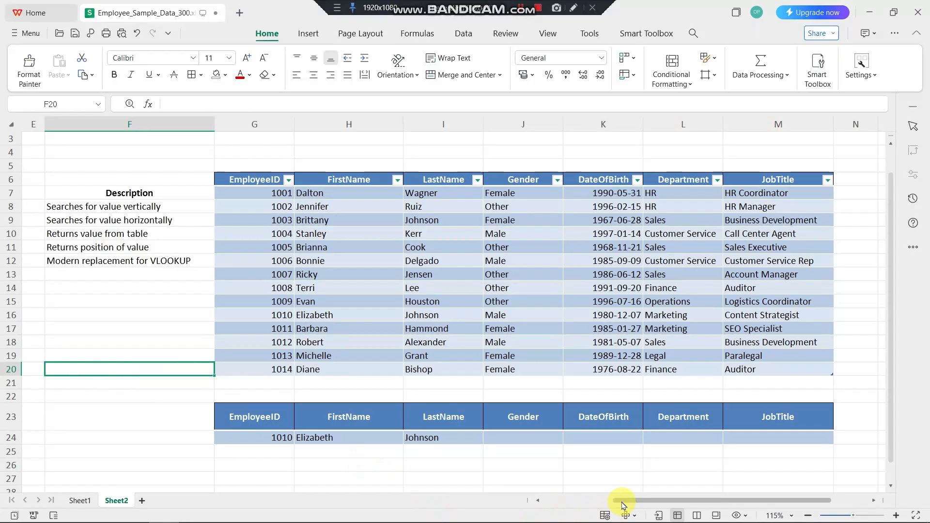
Step: Review the list of lookup functions in column E, from VLOOKUP() to XLOOKUP(), by selecting E8:E13
drag(622, 502, 365, 492)
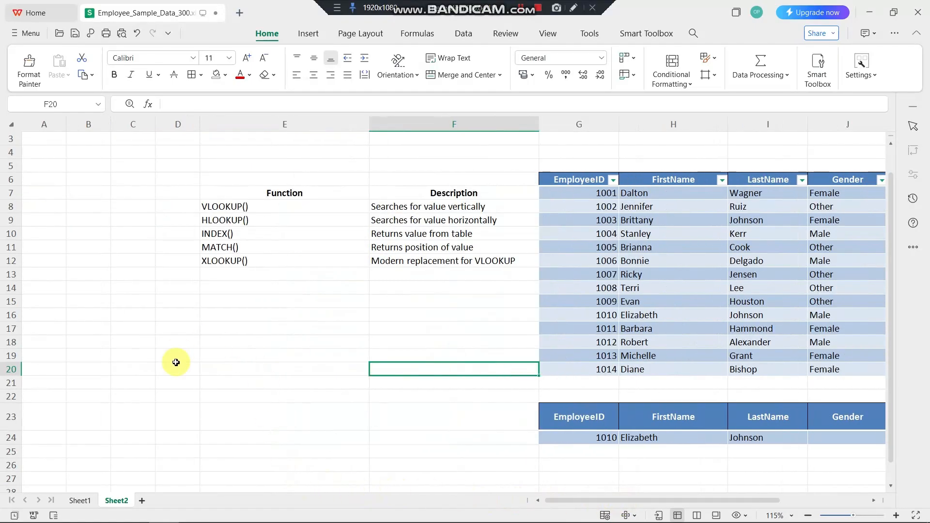
drag(223, 207, 224, 279)
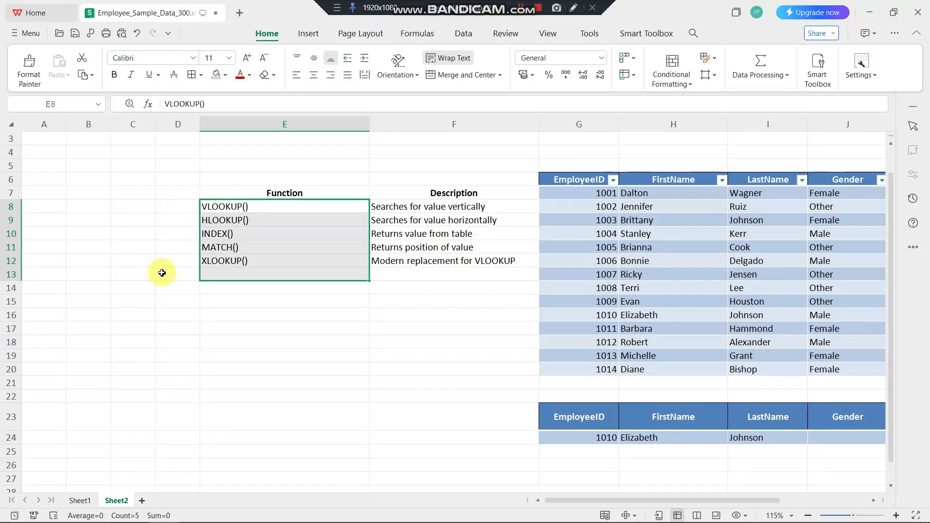